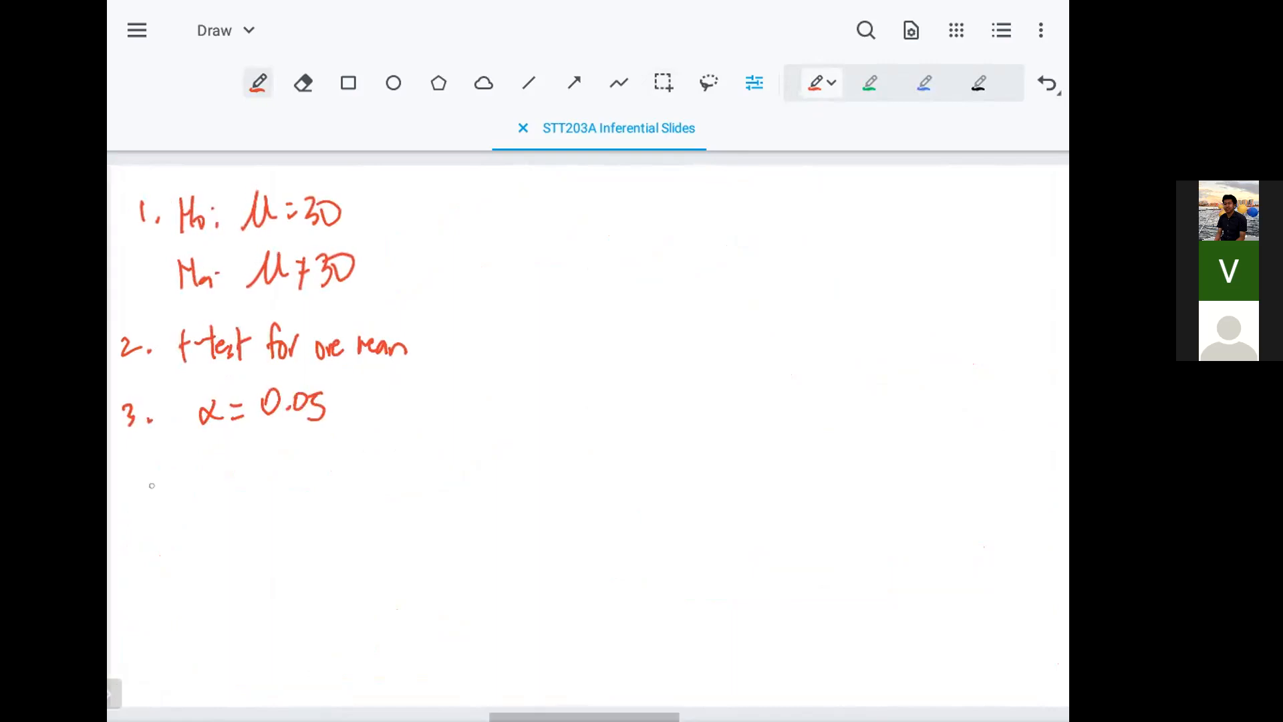
Step: Handwrite item 4 in red with a bell curve beneath it, marking and shading the lower rejection tail
left_click(244, 81)
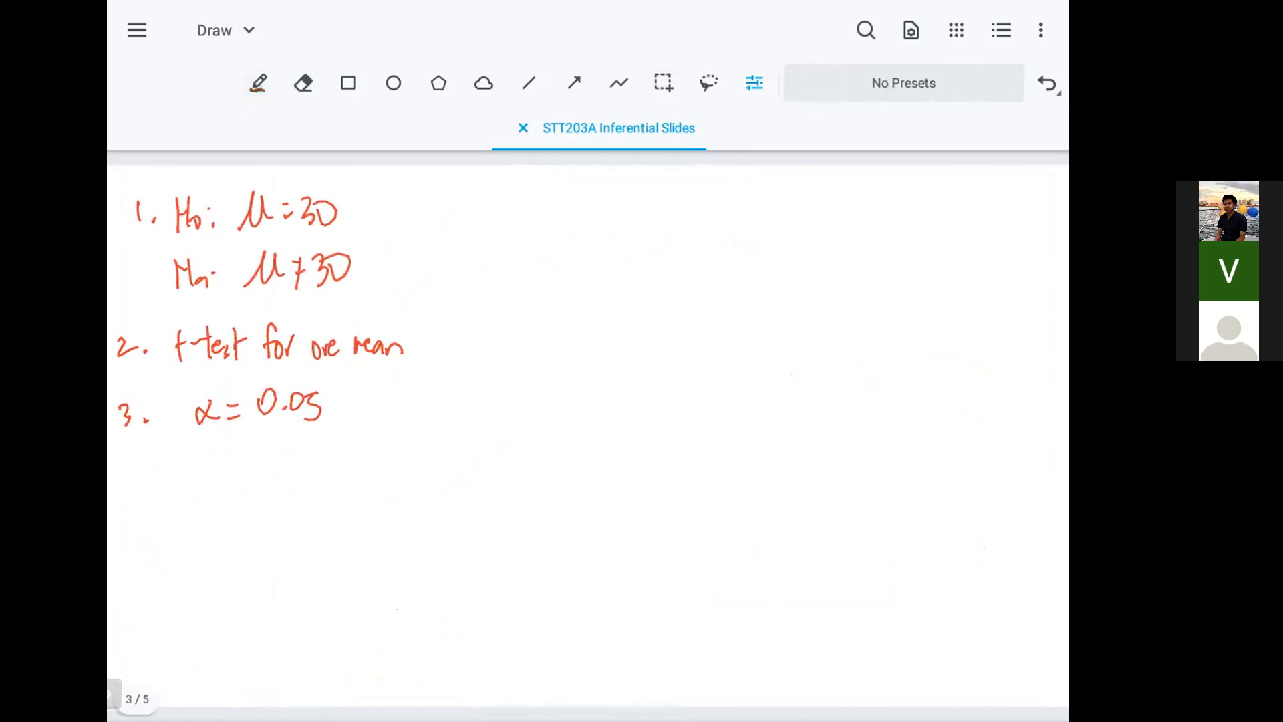
left_click_drag(134, 456, 130, 484)
left_click(155, 470)
mouse_move(165, 612)
left_mouse_down()
mouse_move(223, 580)
mouse_move(566, 570)
left_mouse_up()
left_click_drag(246, 572, 244, 607)
left_click_drag(190, 601, 241, 604)
left_click_drag(217, 580, 256, 574)
Step: Label the curve's lower cutoff -1.96, then mark and shade the upper tail with cutoff 1.96
left_click_drag(186, 660, 205, 657)
mouse_move(221, 638)
left_mouse_down()
mouse_move(221, 668)
mouse_move(260, 668)
left_mouse_up()
mouse_move(275, 643)
left_mouse_down()
mouse_move(275, 670)
mouse_move(286, 665)
left_mouse_up()
left_click_drag(475, 563, 476, 613)
left_click_drag(479, 590, 528, 586)
left_click_drag(456, 643, 466, 668)
left_click(482, 659)
left_click_drag(498, 644, 503, 668)
left_click_drag(524, 640, 515, 658)
Step: Handwrite item 5 with the test statistic "t = -0.2936" in the second column of the page
left_click_drag(552, 201, 548, 227)
left_click_drag(553, 199, 566, 198)
left_click_drag(573, 221, 581, 227)
left_click_drag(638, 195, 647, 232)
left_click_drag(631, 214, 676, 214)
left_click_drag(668, 223, 749, 202)
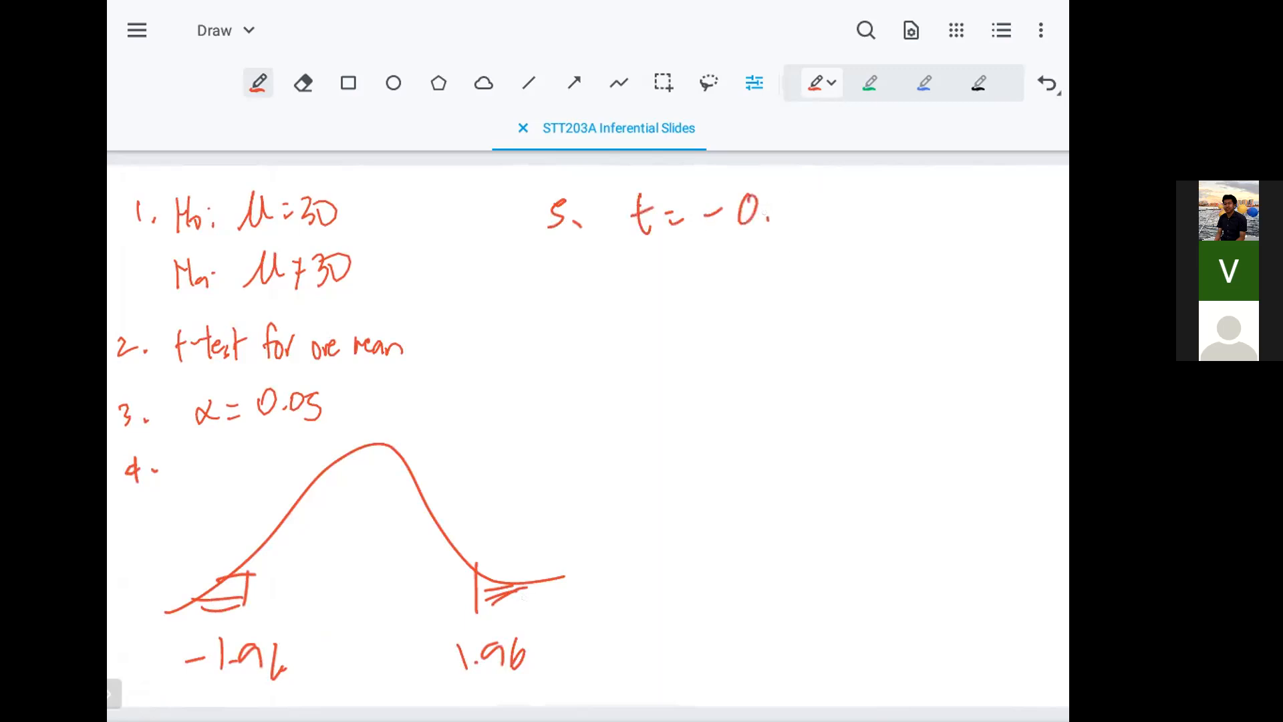
mouse_move(783, 204)
left_mouse_down()
mouse_move(804, 200)
mouse_move(811, 226)
mouse_move(860, 210)
mouse_move(848, 228)
left_mouse_up()
left_click_drag(894, 189, 873, 217)
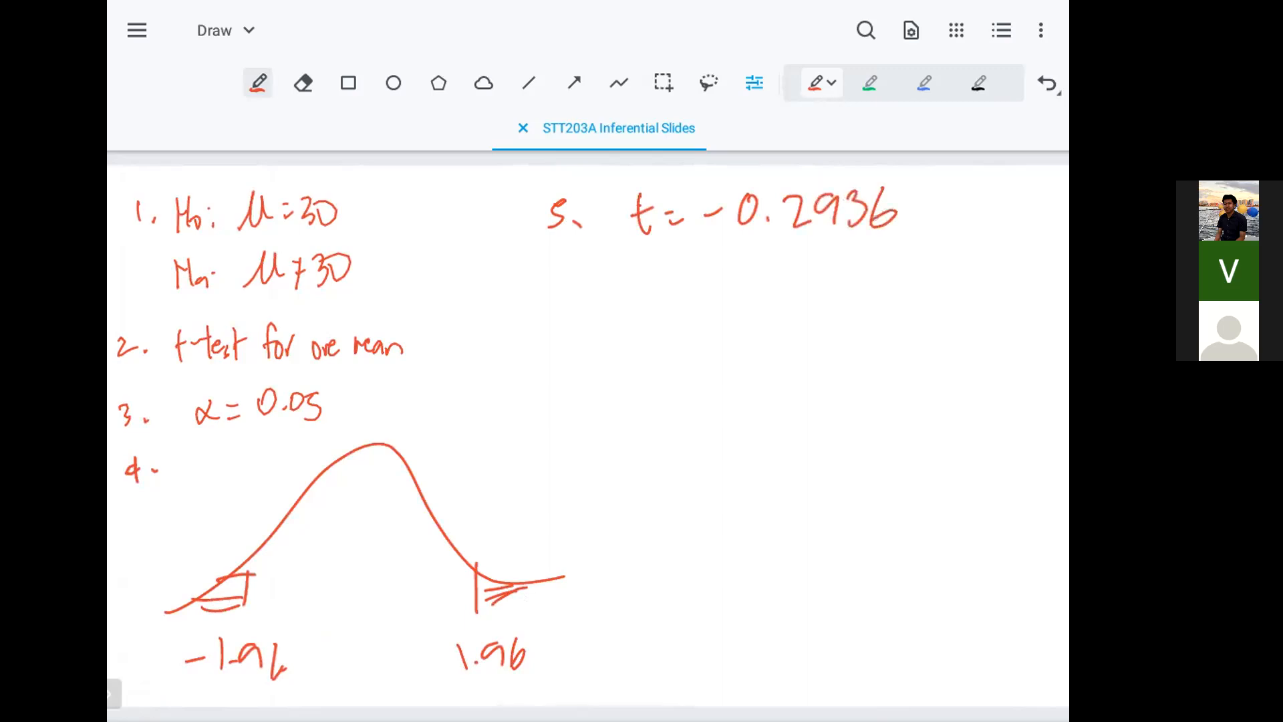
Step: Handwrite item 6 with the decision "Reject Ho." below the test statistic
mouse_move(547, 276)
left_mouse_down()
mouse_move(541, 305)
mouse_move(550, 295)
left_mouse_up()
left_click(569, 300)
left_click_drag(616, 272, 614, 312)
left_click_drag(615, 275, 645, 320)
left_click_drag(657, 298, 669, 302)
mouse_move(686, 268)
left_mouse_down()
mouse_move(684, 304)
mouse_move(717, 302)
left_mouse_up()
left_click_drag(729, 274, 735, 297)
left_click(745, 291)
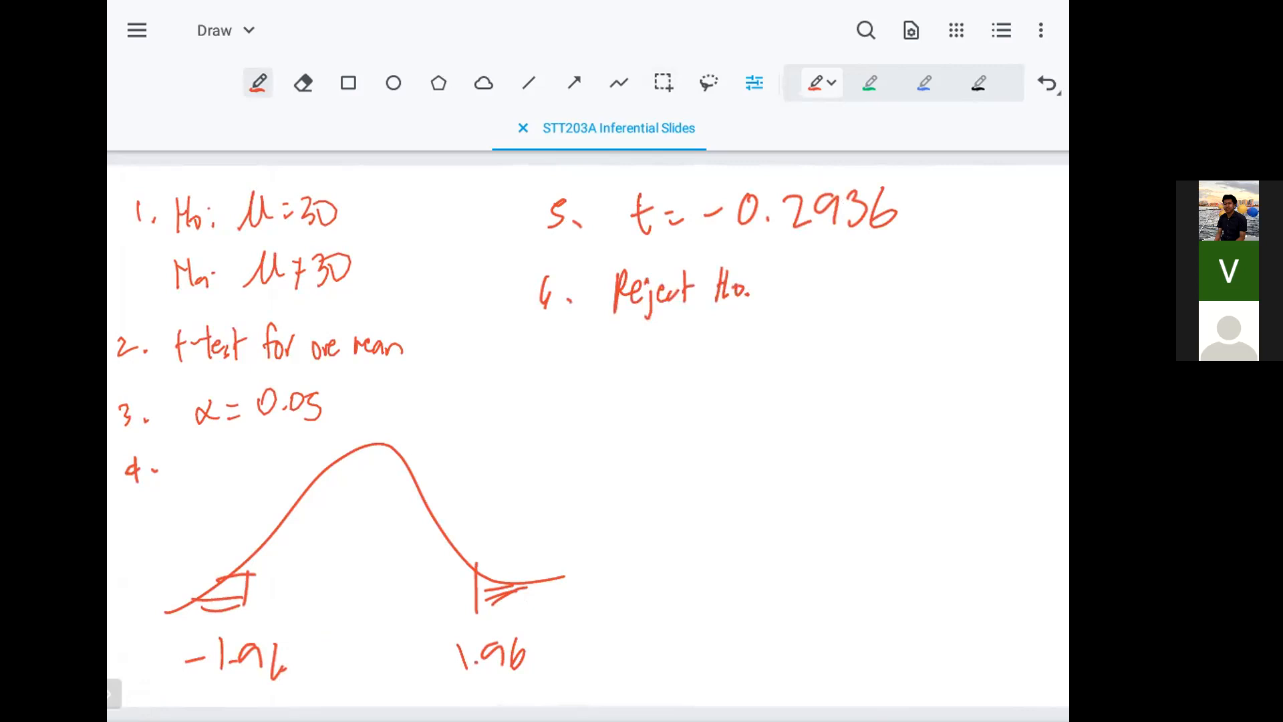
Step: Erase the wrong digits of the test statistic in item 5 and rewrite it as -0.2693
left_click(302, 82)
mouse_move(828, 214)
left_mouse_down()
mouse_move(897, 208)
mouse_move(818, 213)
mouse_move(843, 200)
mouse_move(847, 225)
left_mouse_up()
left_click(258, 82)
mouse_move(862, 194)
left_mouse_down()
mouse_move(875, 204)
mouse_move(868, 220)
left_mouse_up()
Step: Add item 7, insert "Do not" above "Reject Ho." in item 6, and draw a curved line below item 7
left_click_drag(528, 350, 532, 373)
left_click(550, 365)
mouse_move(620, 253)
left_mouse_down()
mouse_move(633, 268)
mouse_move(683, 266)
left_mouse_up()
left_click_drag(687, 257, 702, 269)
left_click_drag(696, 255, 721, 251)
left_click_drag(612, 397, 815, 403)
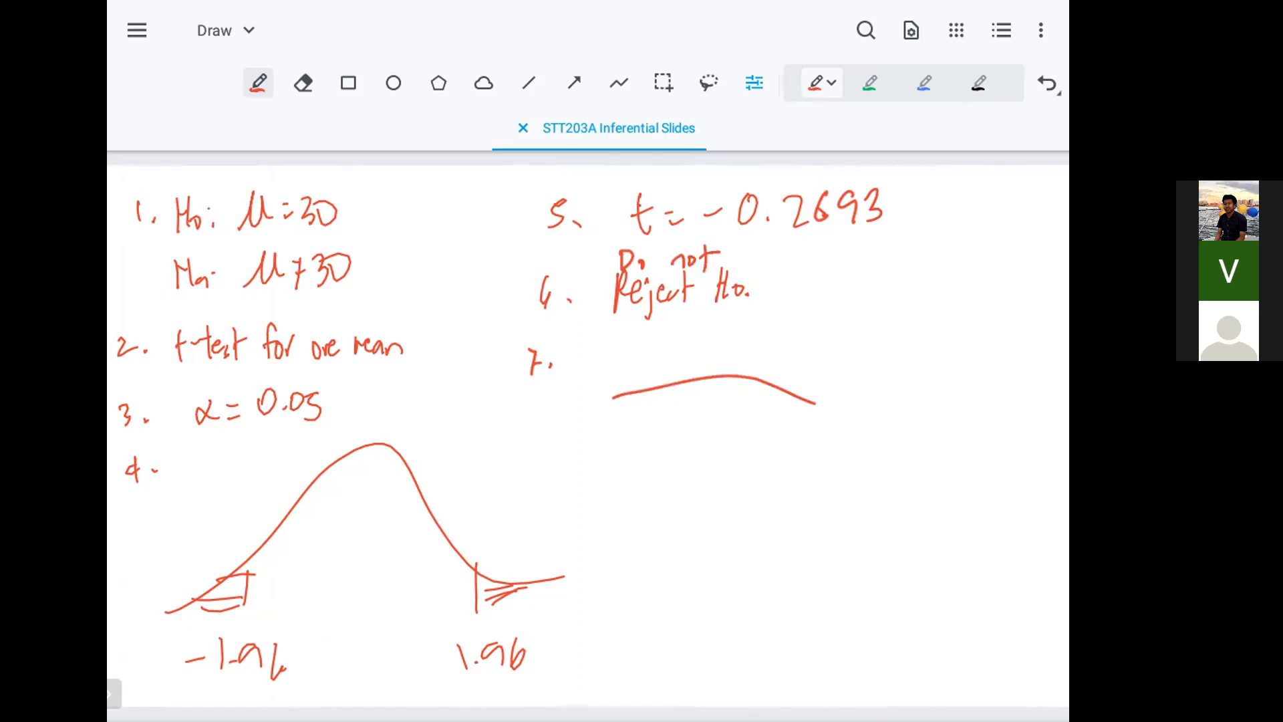
Step: Draw a check mark inside the bell curve and handwrite "p-value:" under the curved line
mouse_move(328, 519)
left_mouse_down()
mouse_move(335, 531)
mouse_move(354, 494)
left_mouse_up()
left_click_drag(635, 442, 644, 498)
mouse_move(638, 447)
left_mouse_down()
mouse_move(640, 472)
mouse_move(714, 441)
left_mouse_up()
left_click_drag(735, 448, 738, 467)
mouse_move(748, 424)
left_mouse_down()
mouse_move(752, 461)
mouse_move(792, 449)
mouse_move(805, 461)
left_mouse_up()
left_click(811, 439)
left_click(811, 467)
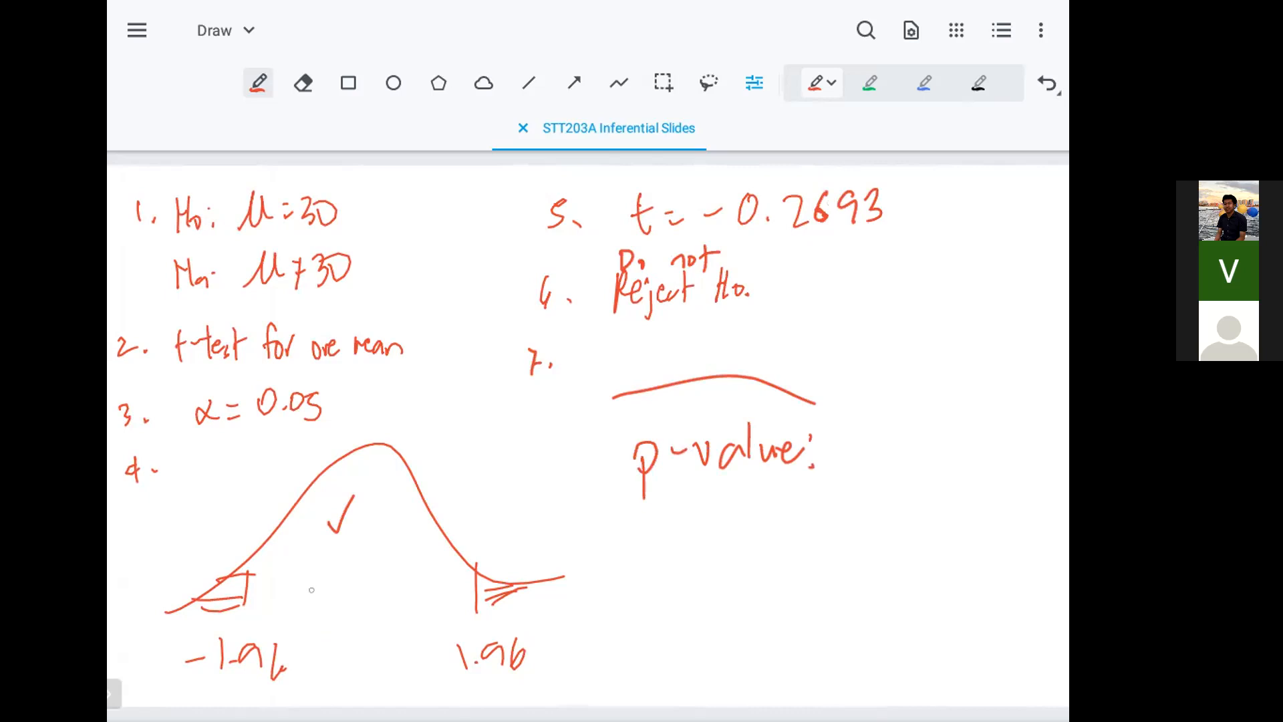
Step: Write -0.2693 below the bell curve and draw a dashed vertical line from the curve down to it
left_click_drag(293, 622, 312, 614)
left_click_drag(316, 605, 350, 625)
mouse_move(362, 605)
left_mouse_down()
mouse_move(355, 622)
mouse_move(378, 628)
left_mouse_up()
left_click_drag(384, 605, 388, 631)
left_click_drag(317, 489, 317, 499)
left_click_drag(320, 519, 321, 532)
left_click_drag(323, 542, 323, 554)
left_click_drag(324, 561, 325, 580)
left_click_drag(327, 588, 327, 599)
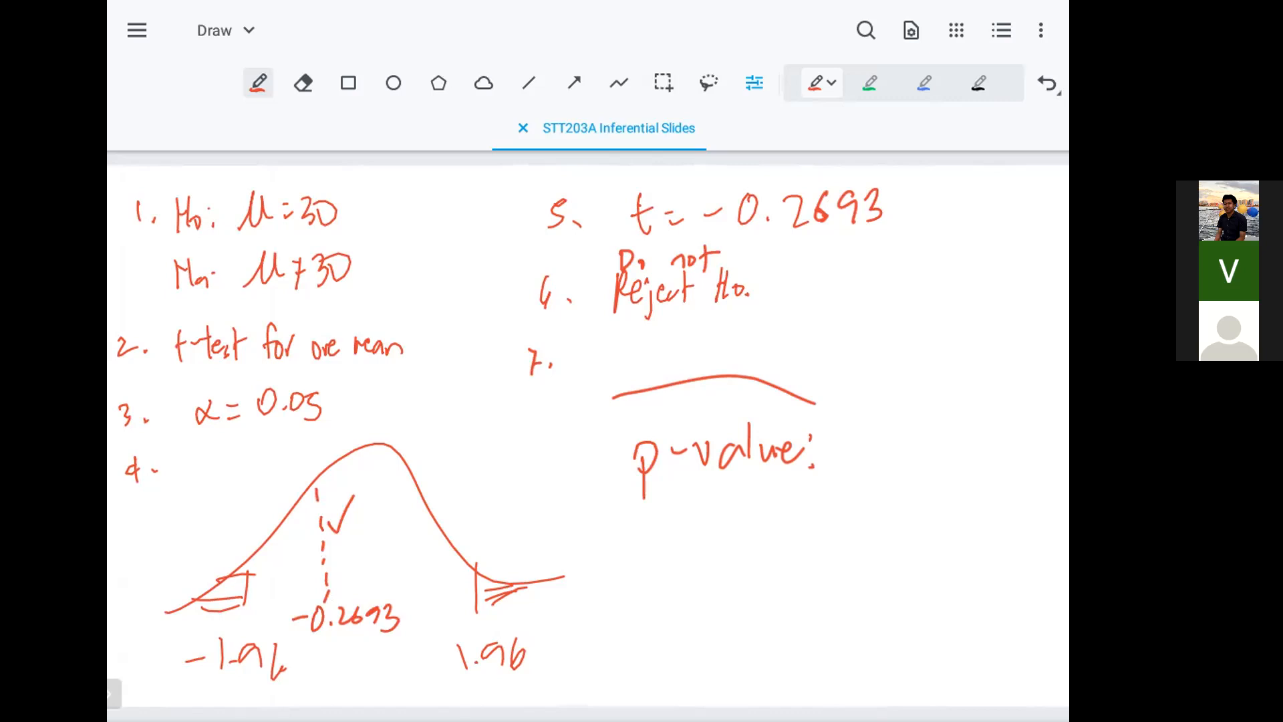
Step: Shade in green the area under the curve below -0.2693, and draw a green answer line beside "p-value:"
left_click(869, 83)
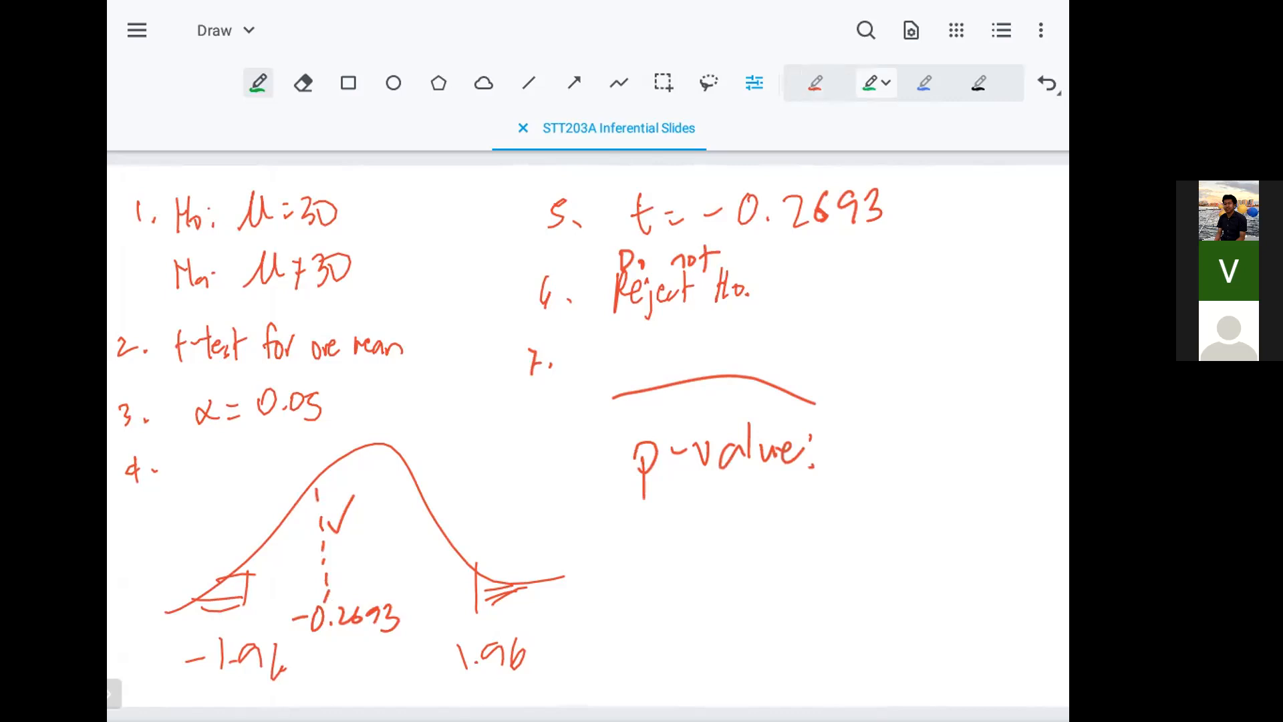
mouse_move(194, 620)
left_mouse_down()
mouse_move(301, 531)
mouse_move(307, 542)
left_mouse_up()
mouse_move(254, 609)
left_mouse_down()
mouse_move(323, 559)
mouse_move(315, 501)
left_mouse_up()
mouse_move(294, 605)
left_mouse_down()
mouse_move(324, 565)
mouse_move(298, 560)
left_mouse_up()
left_click_drag(290, 554, 315, 534)
left_click_drag(270, 591, 320, 550)
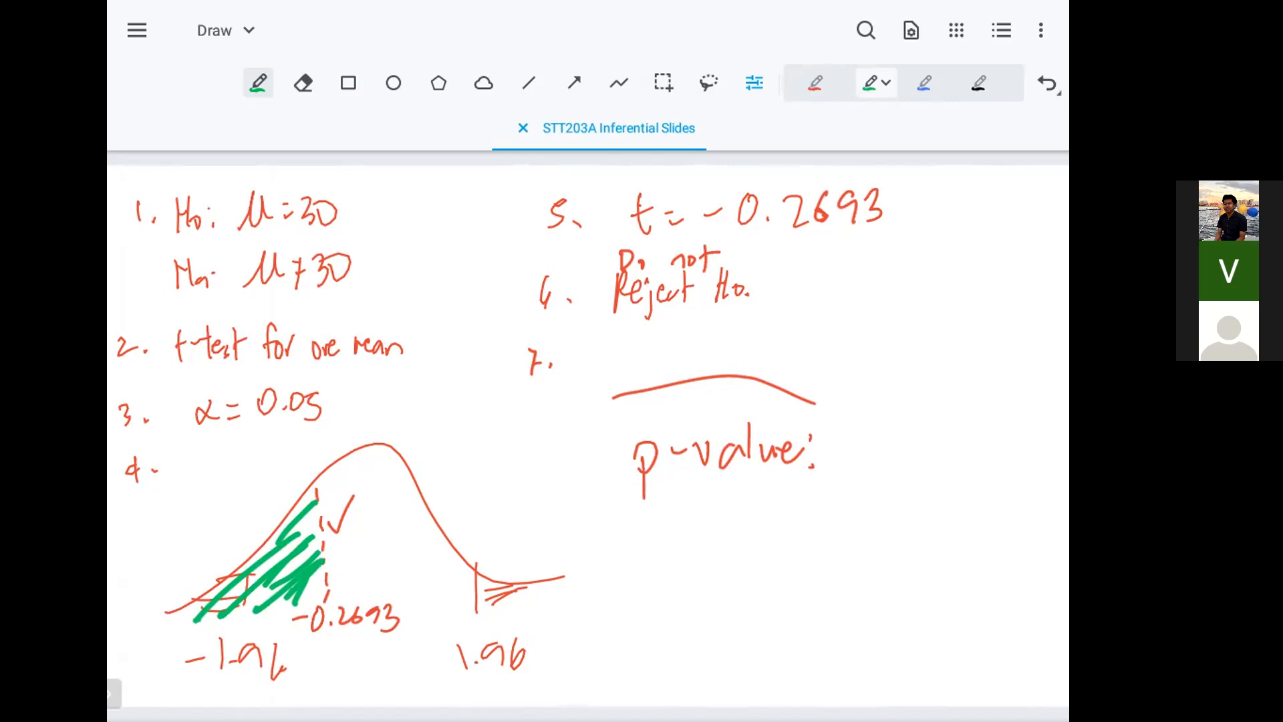
left_click_drag(828, 514, 1035, 491)
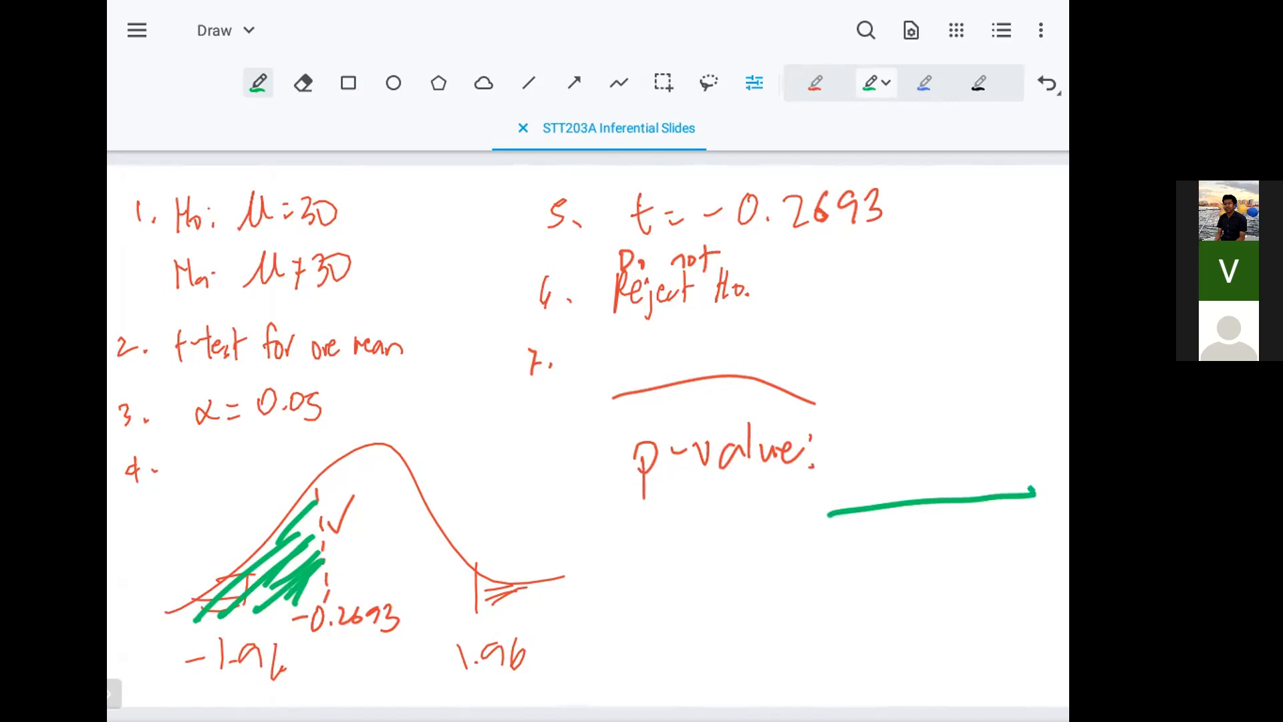
Step: Handwrite "p-value < α=0.05" in red below the p-value line and circle α = 0.05 in item 3
left_click(815, 83)
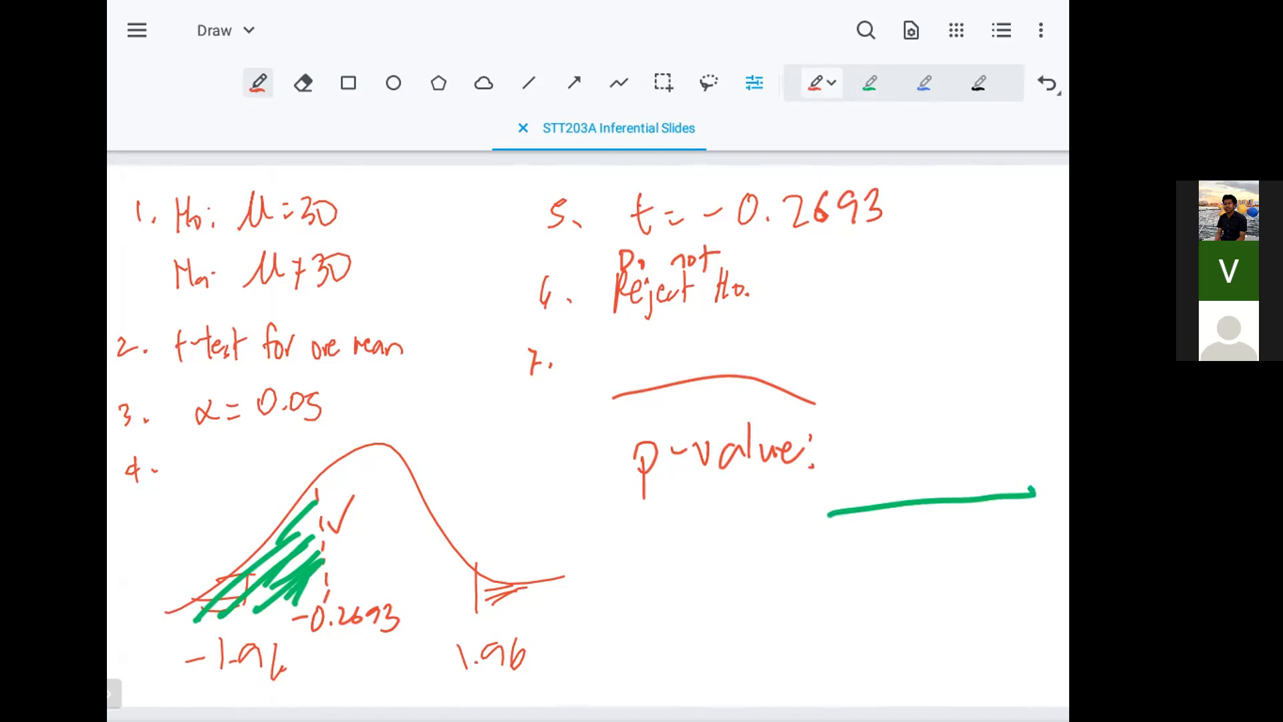
mouse_move(653, 556)
left_mouse_down()
mouse_move(653, 595)
mouse_move(656, 575)
left_mouse_up()
left_click_drag(674, 566, 707, 560)
left_click_drag(727, 562, 740, 578)
mouse_move(747, 561)
left_mouse_down()
mouse_move(760, 576)
mouse_move(877, 575)
left_mouse_up()
mouse_move(207, 392)
left_mouse_down()
mouse_move(362, 403)
mouse_move(189, 398)
left_mouse_up()
left_click_drag(875, 561, 887, 560)
mouse_move(877, 569)
left_mouse_down()
mouse_move(943, 558)
mouse_move(949, 575)
left_mouse_up()
left_click(924, 573)
Step: Write "Reject Ho." under the p-value condition and enclose the whole decision rule in a box
mouse_move(678, 617)
left_mouse_down()
mouse_move(682, 661)
mouse_move(703, 657)
left_mouse_up()
mouse_move(708, 642)
left_mouse_down()
mouse_move(734, 645)
mouse_move(742, 664)
mouse_move(788, 647)
left_mouse_up()
left_click(750, 619)
left_click_drag(805, 633, 812, 648)
left_click_drag(813, 630, 833, 626)
mouse_move(859, 608)
left_mouse_down()
mouse_move(855, 646)
mouse_move(877, 641)
left_mouse_up()
left_click_drag(888, 623, 887, 624)
mouse_move(628, 540)
left_mouse_down()
mouse_move(611, 668)
mouse_move(1025, 581)
mouse_move(579, 679)
left_mouse_up()
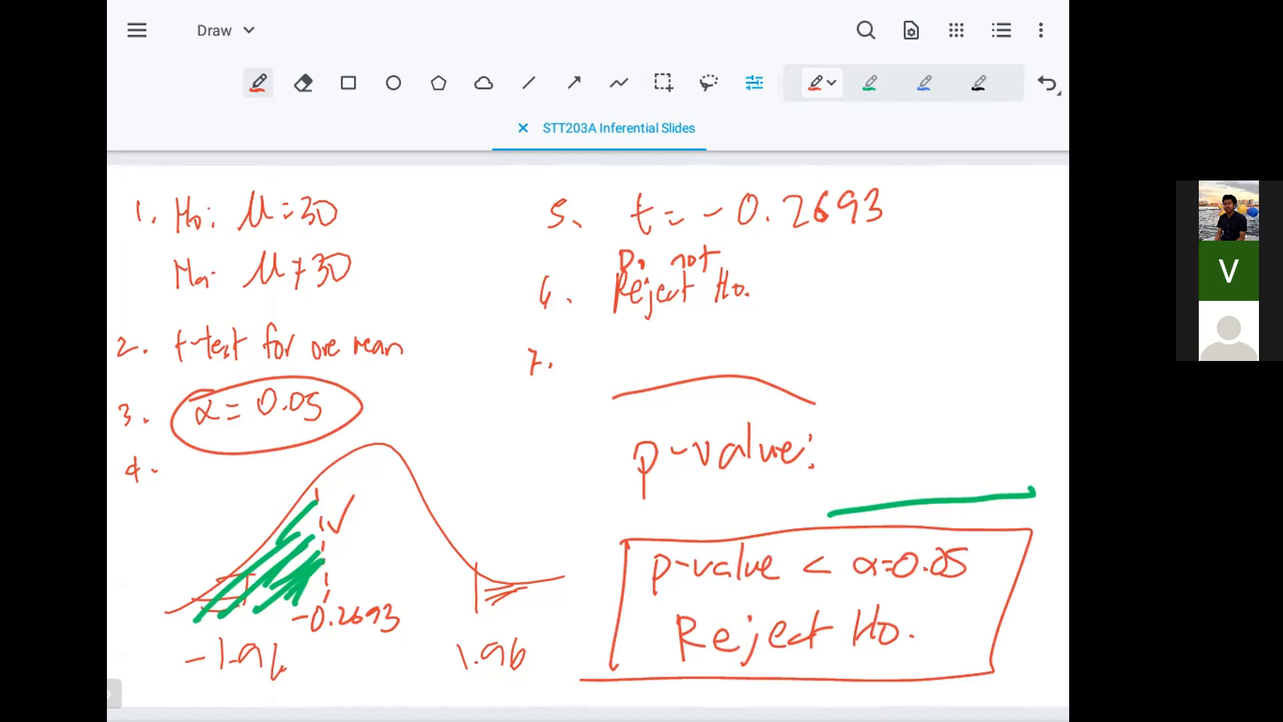
Step: Handwrite "> 0.05" beside "p-value:" above the green line
left_click_drag(856, 413, 869, 452)
left_click_drag(910, 406, 946, 428)
mouse_move(962, 402)
left_mouse_down()
mouse_move(976, 405)
mouse_move(966, 400)
left_mouse_up()
mouse_move(1002, 394)
left_mouse_down()
mouse_move(1001, 421)
mouse_move(979, 439)
left_mouse_up()
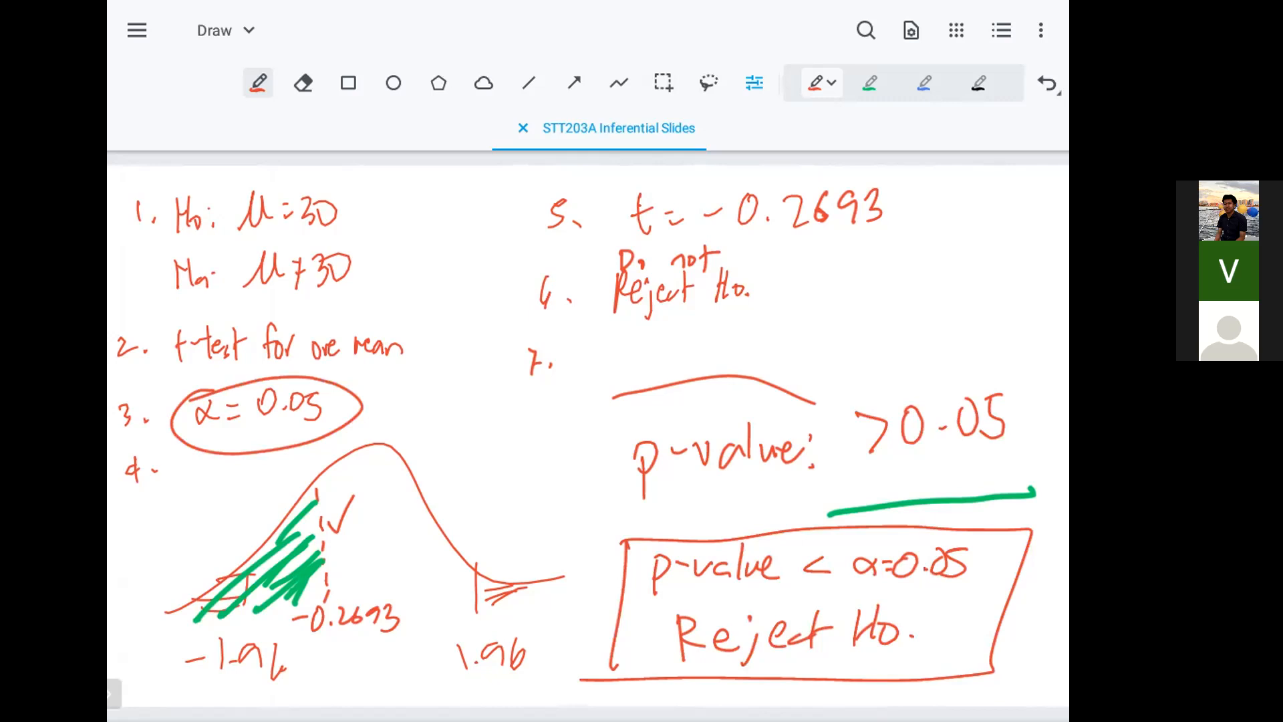
scroll(588, 436, "left", 5)
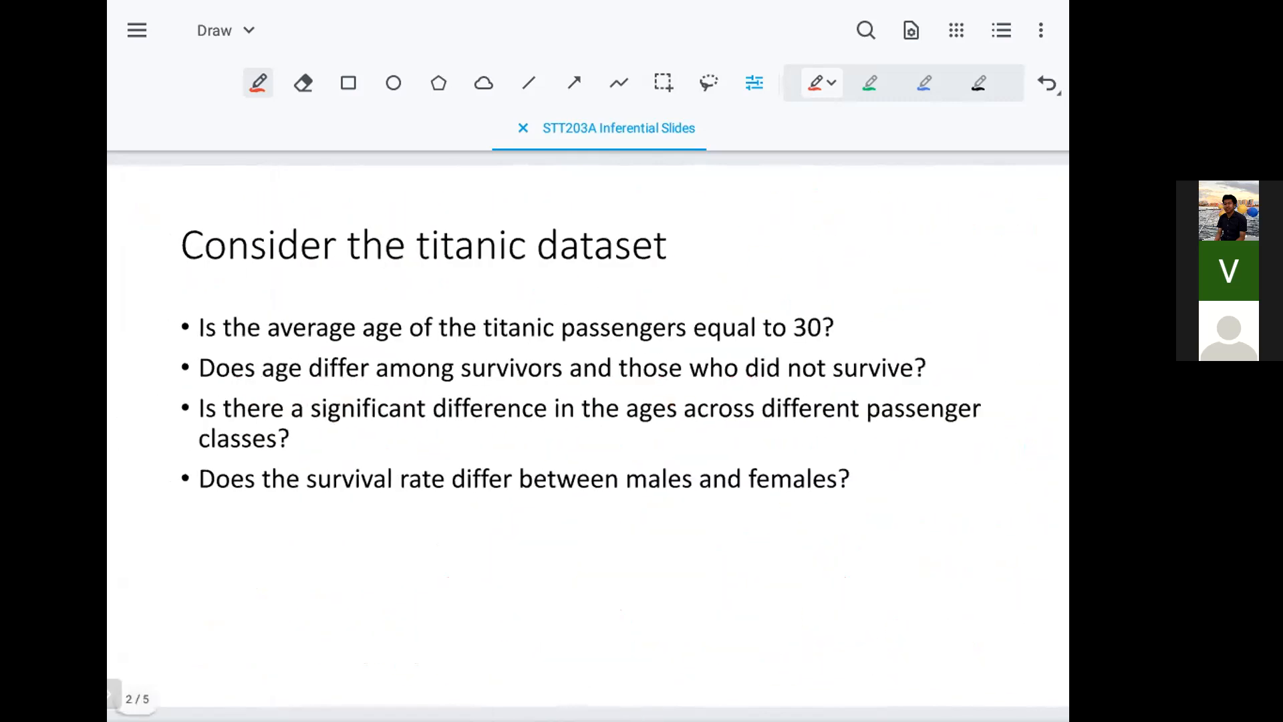
scroll(588, 436, "right", 5)
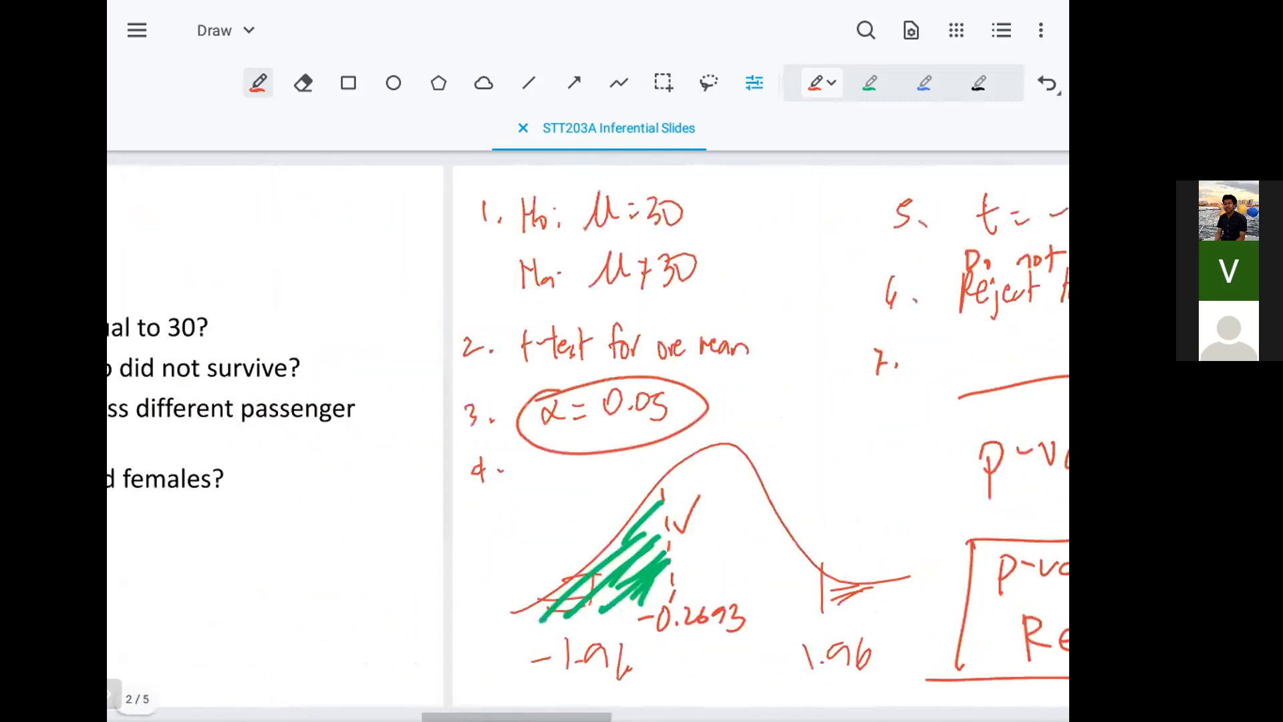
left_click(1040, 30)
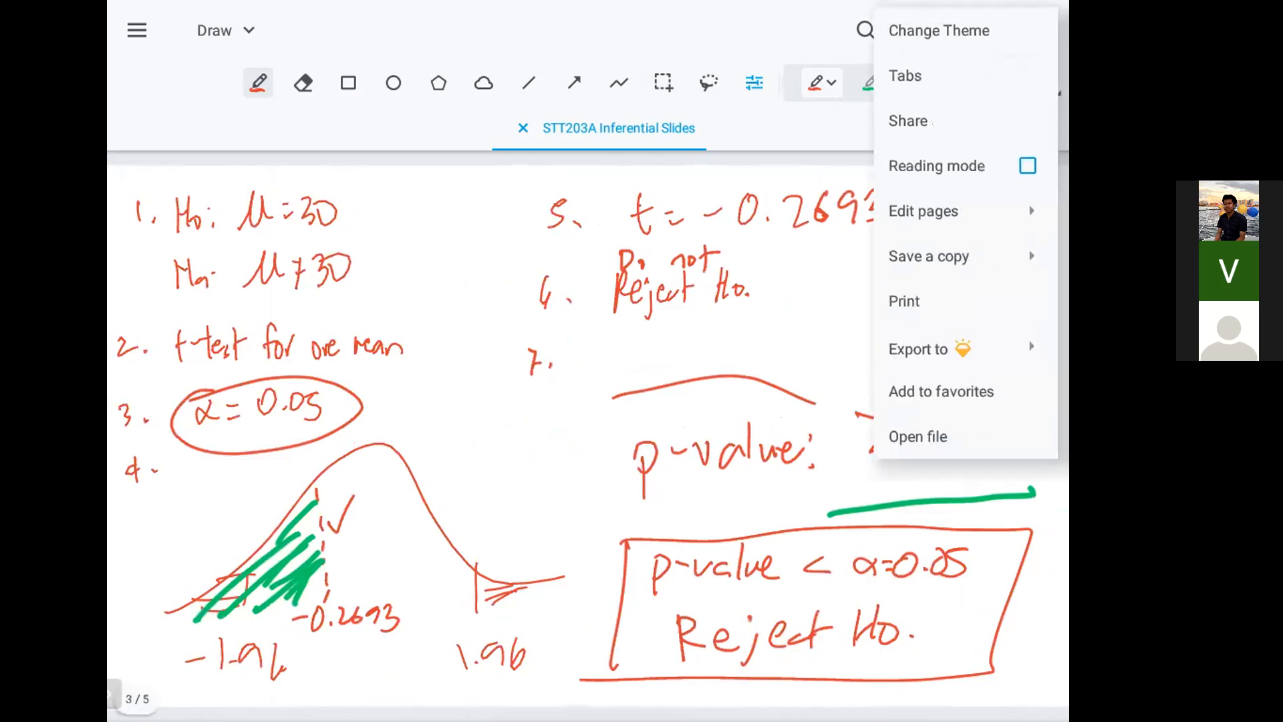
key("Escape")
Step: Leave the annotated slides and switch to the titanic (1) workbook in Excel
key("alt+Tab")
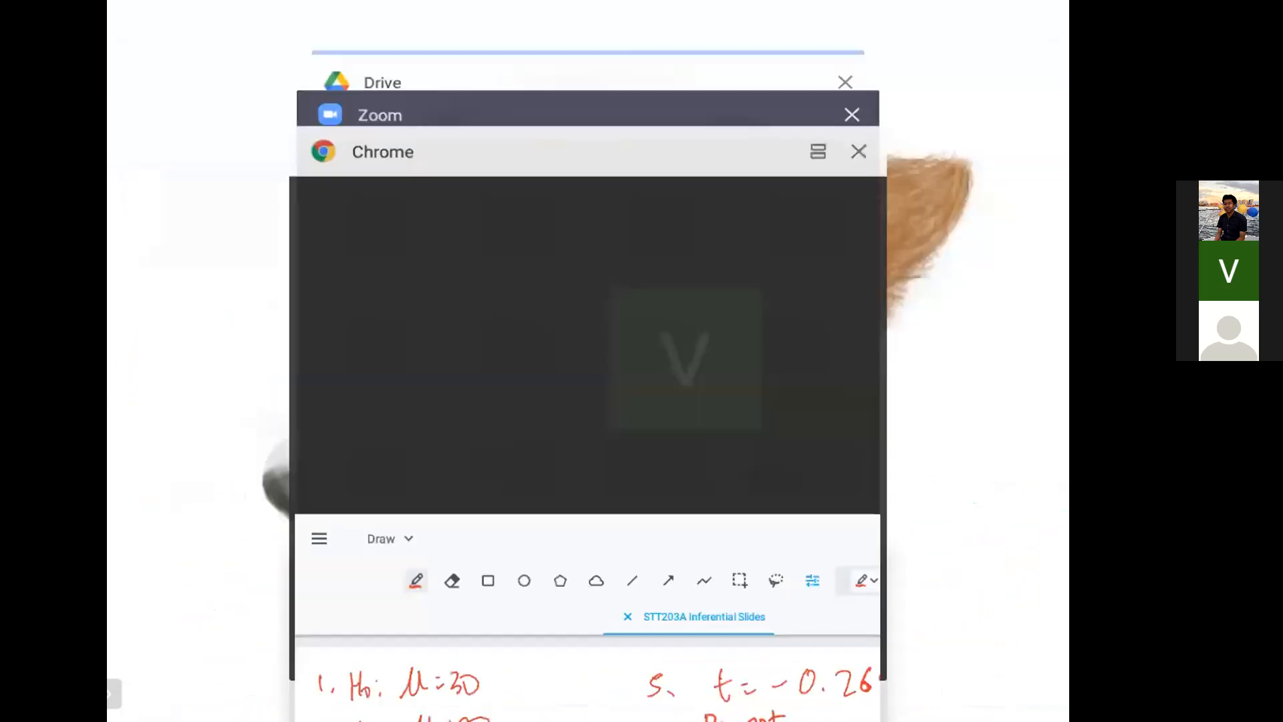
scroll(588, 401, "up", 5)
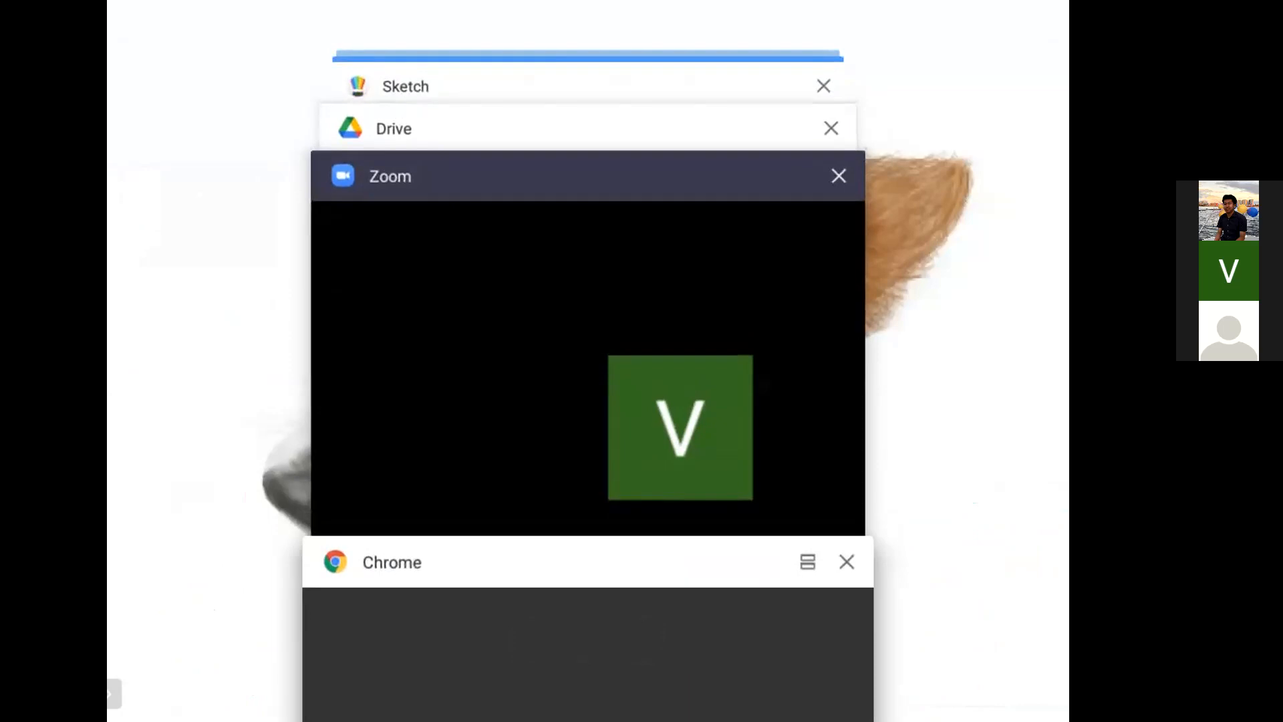
key("Home")
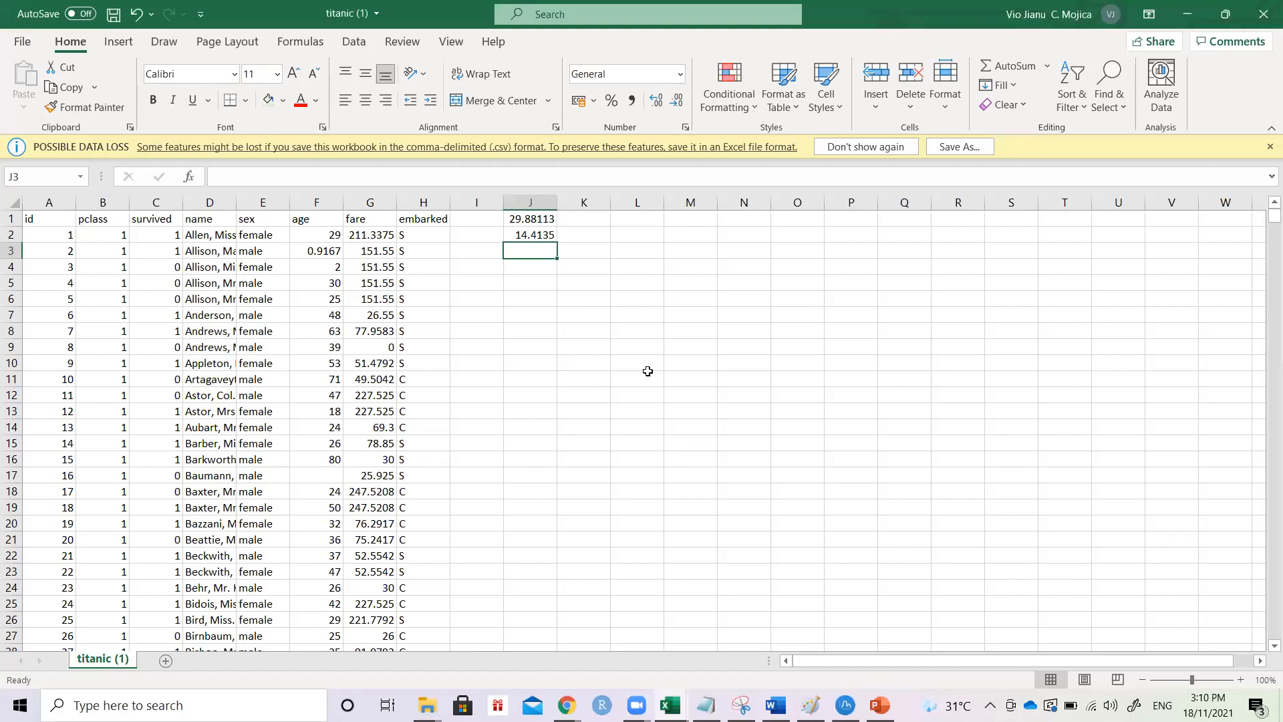
Step: Clear the two computed values in cells J1:J2 of the titanic sheet
left_click(544, 235)
key("shift+Up")
key("Delete")
left_click(544, 234)
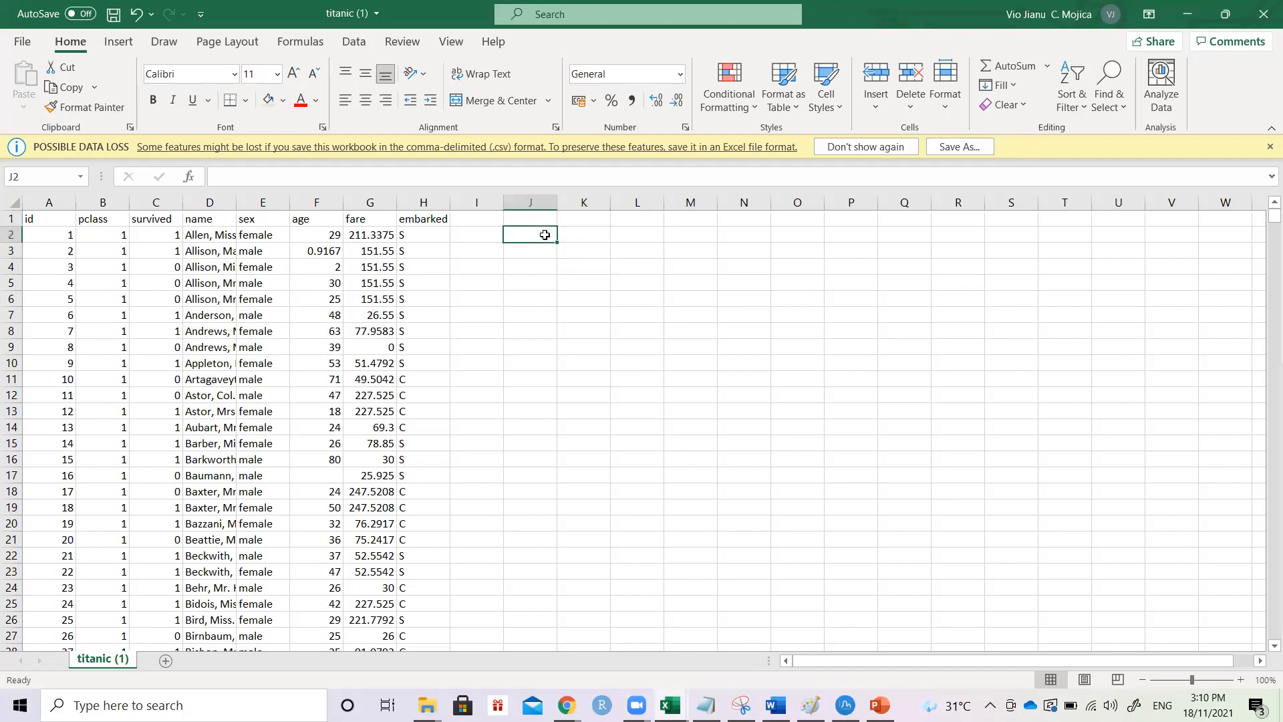
Step: Select the first age value, cell F2, in the titanic data
key("Left")
key("Left")
key("Left")
key("Left")
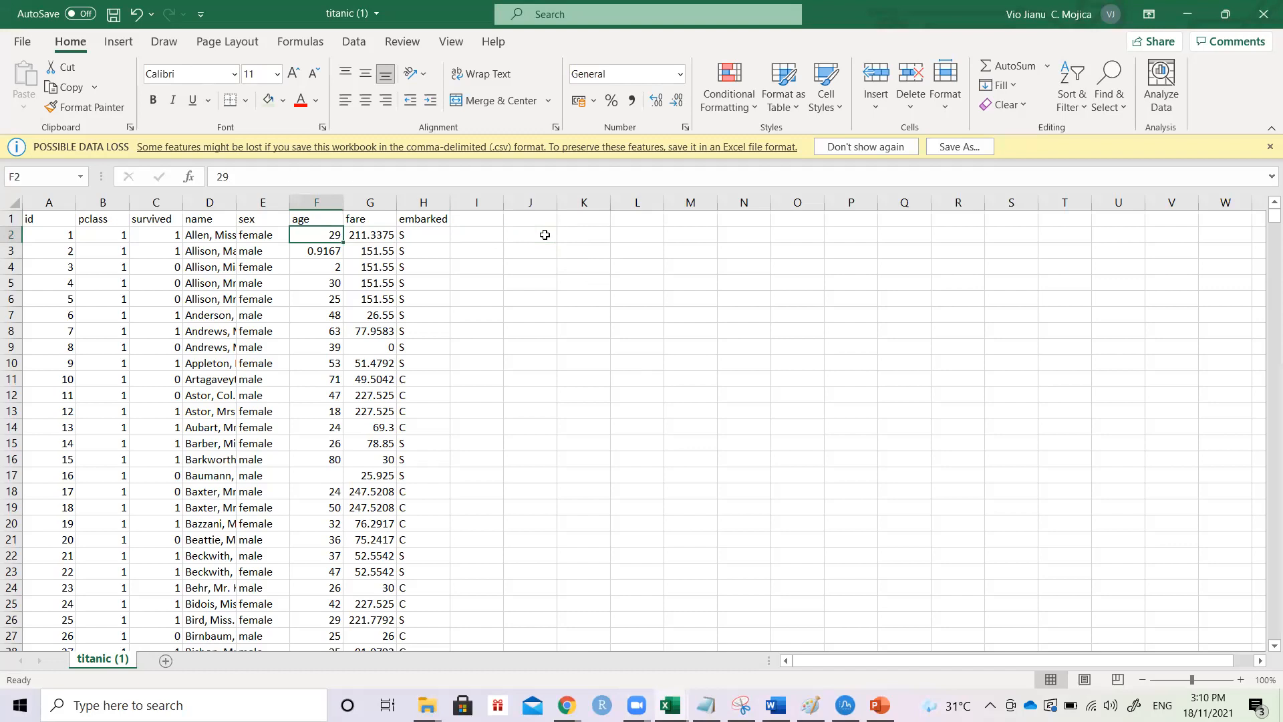
key("Up")
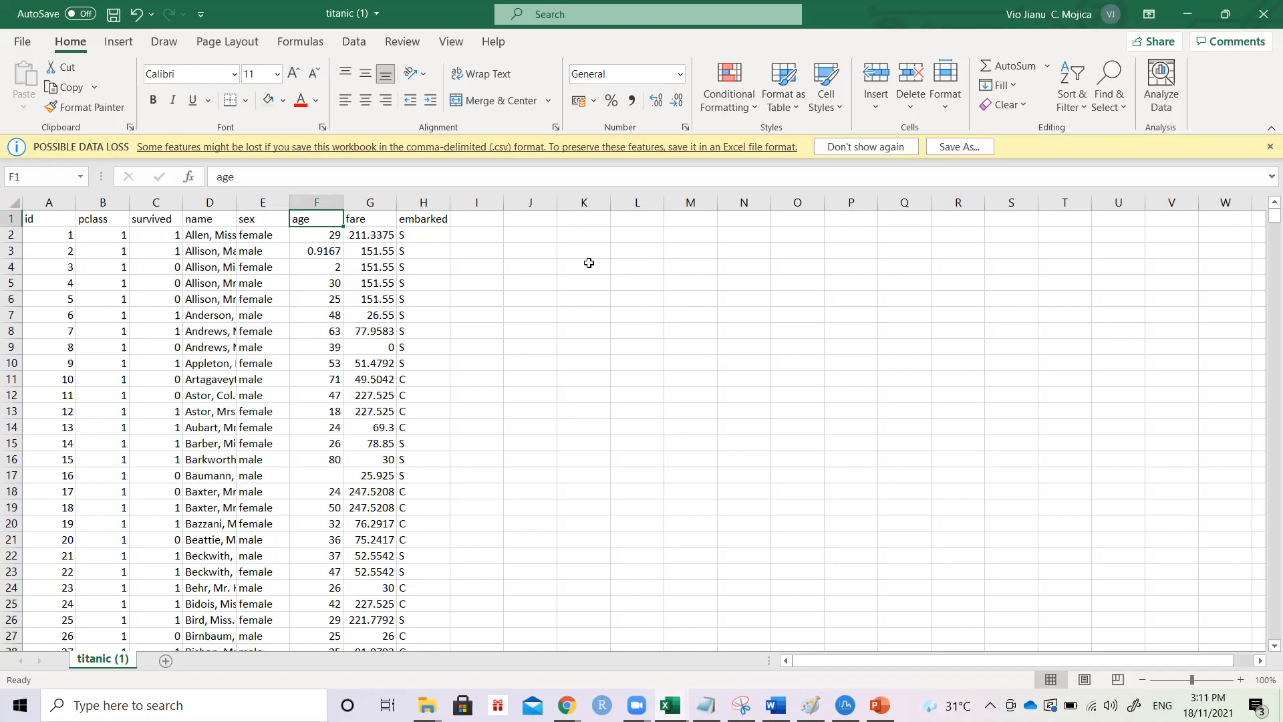
key("Down")
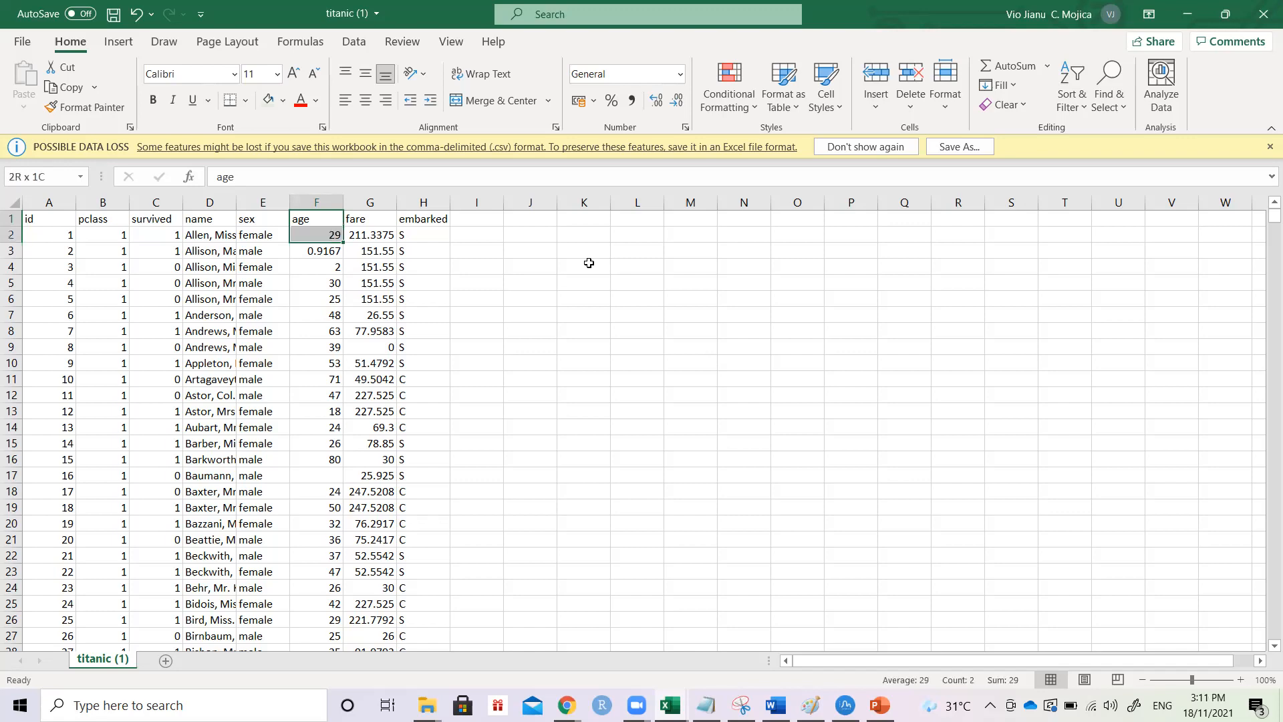
key("Up")
key("Down")
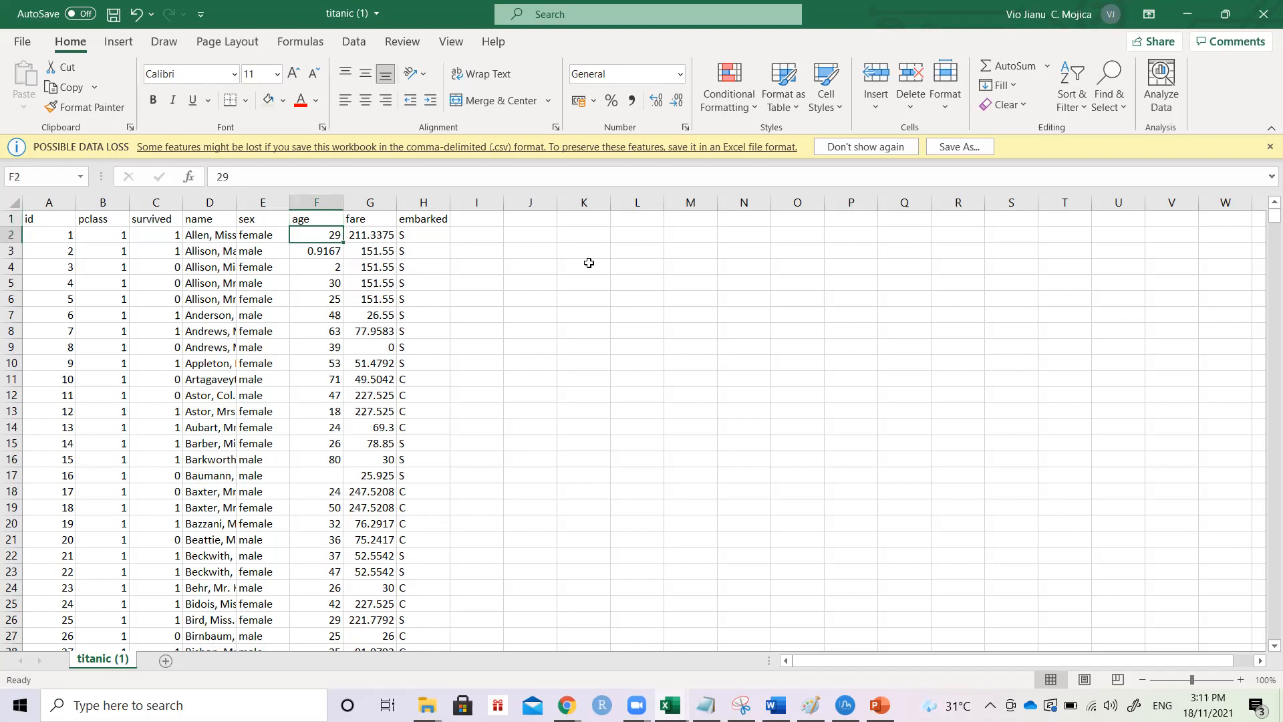
Step: Check the Excel add-ins list to see whether Analysis ToolPak is enabled
left_click(355, 42)
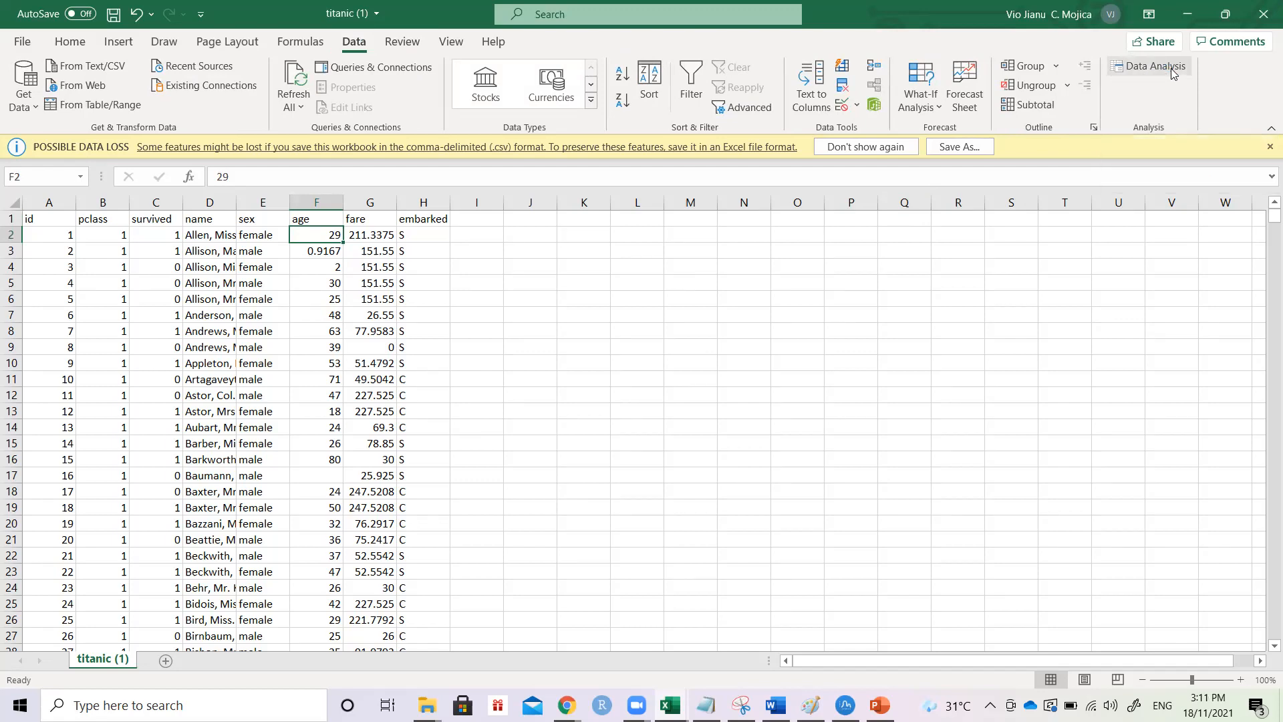
left_click(1171, 69)
left_click(21, 43)
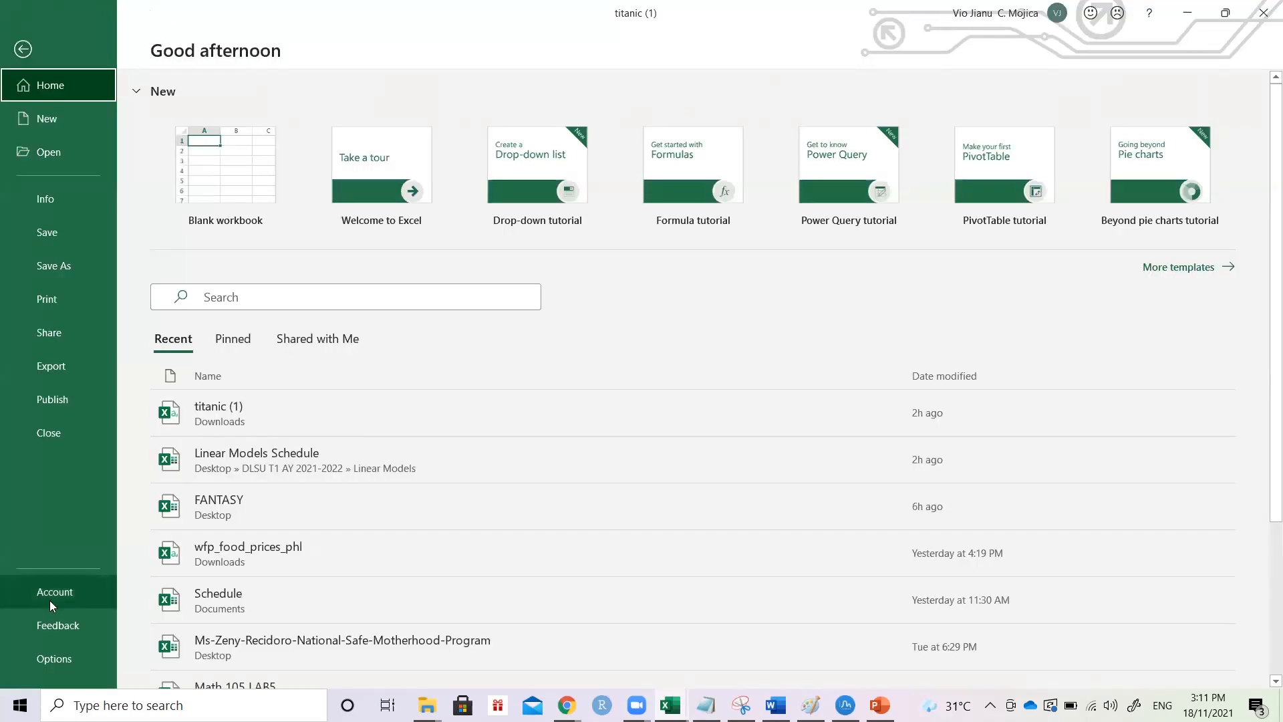
left_click(74, 652)
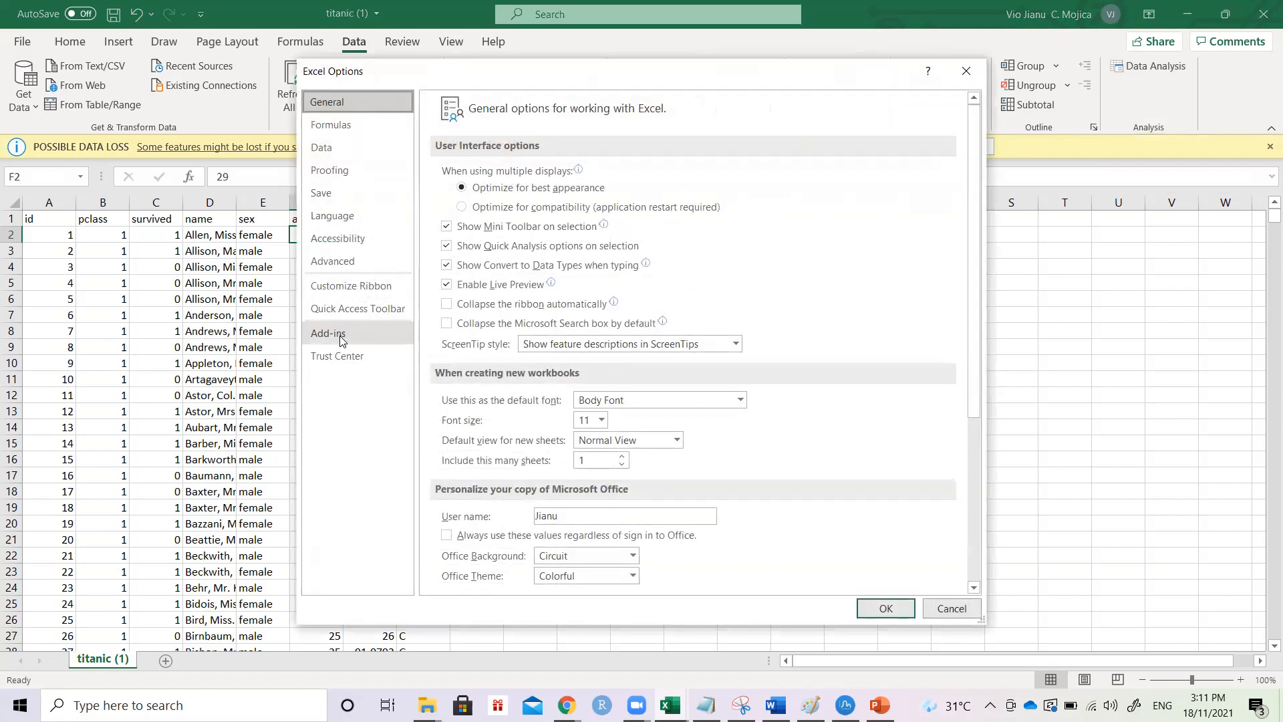
left_click(338, 333)
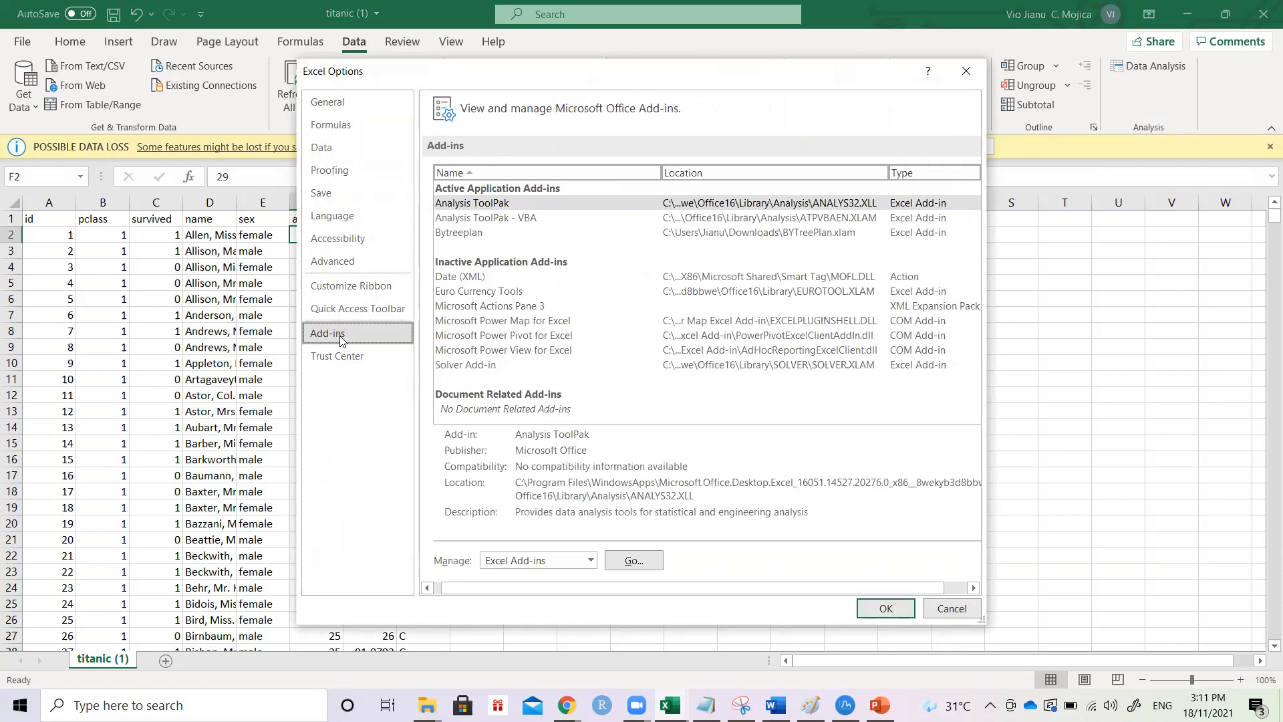
left_click(633, 560)
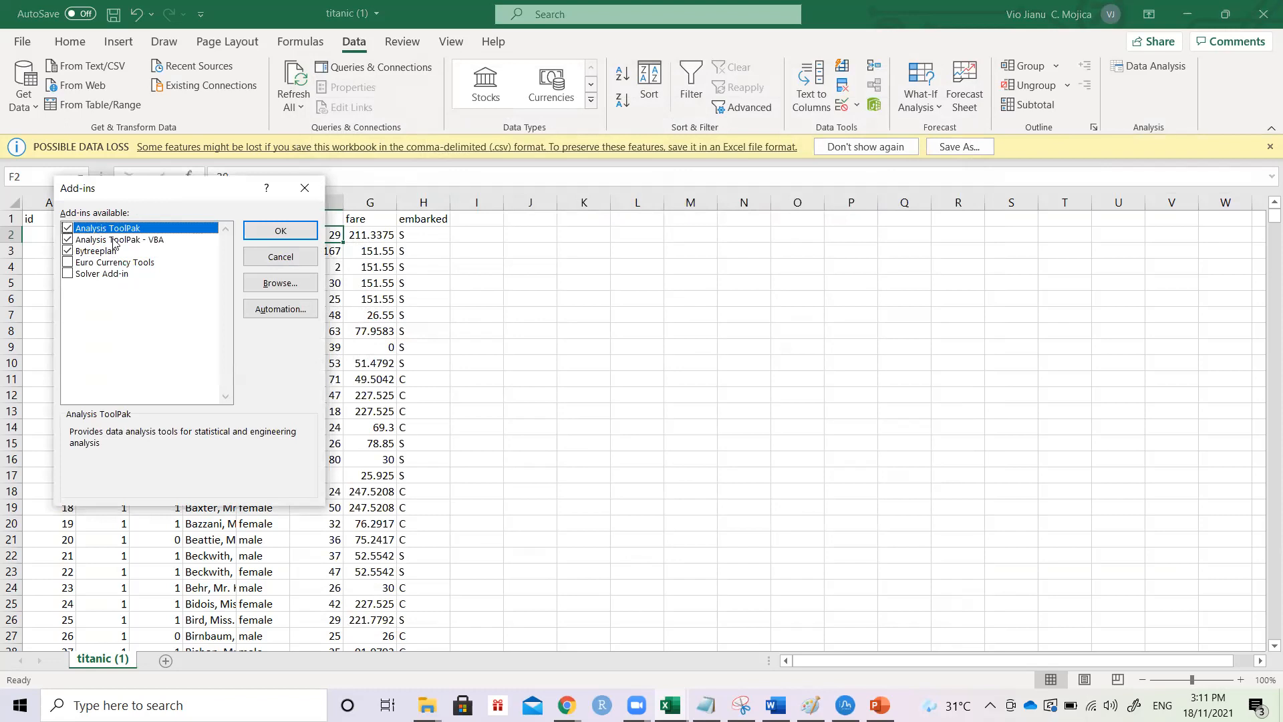
left_click(251, 230)
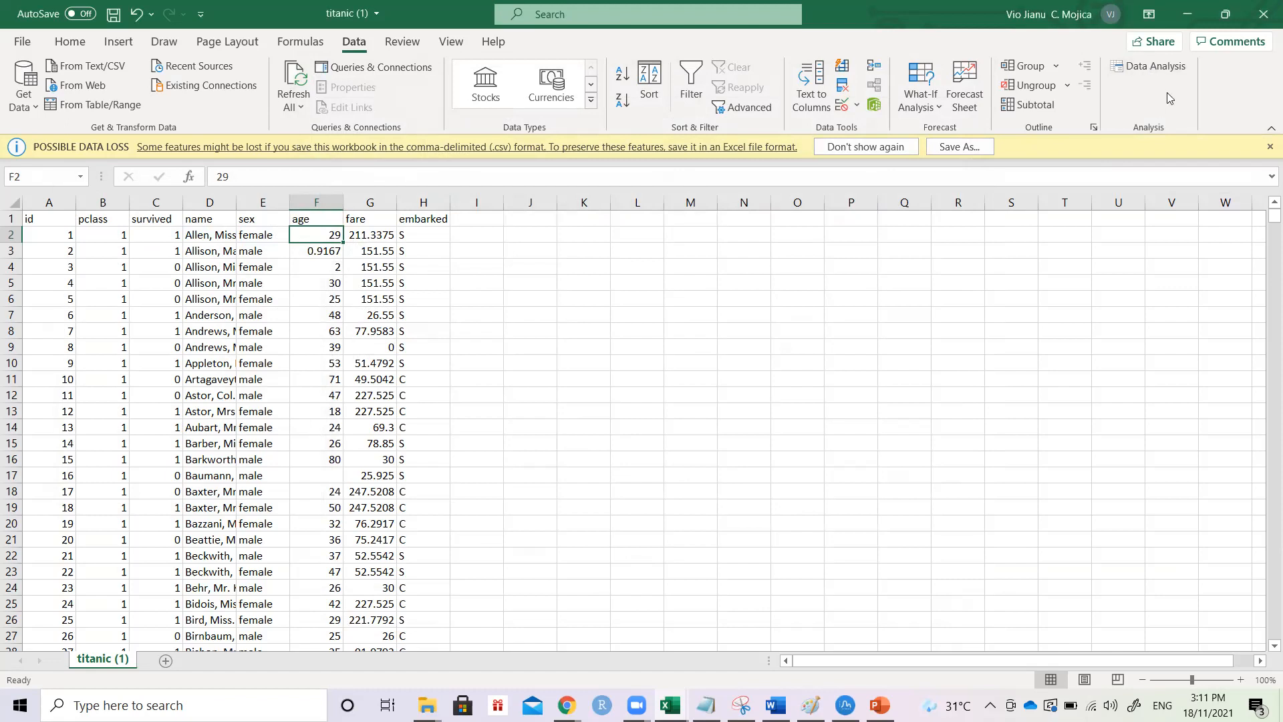
Step: Open the Data Analysis tools and move the dialog clear of the titanic data
left_click(1148, 66)
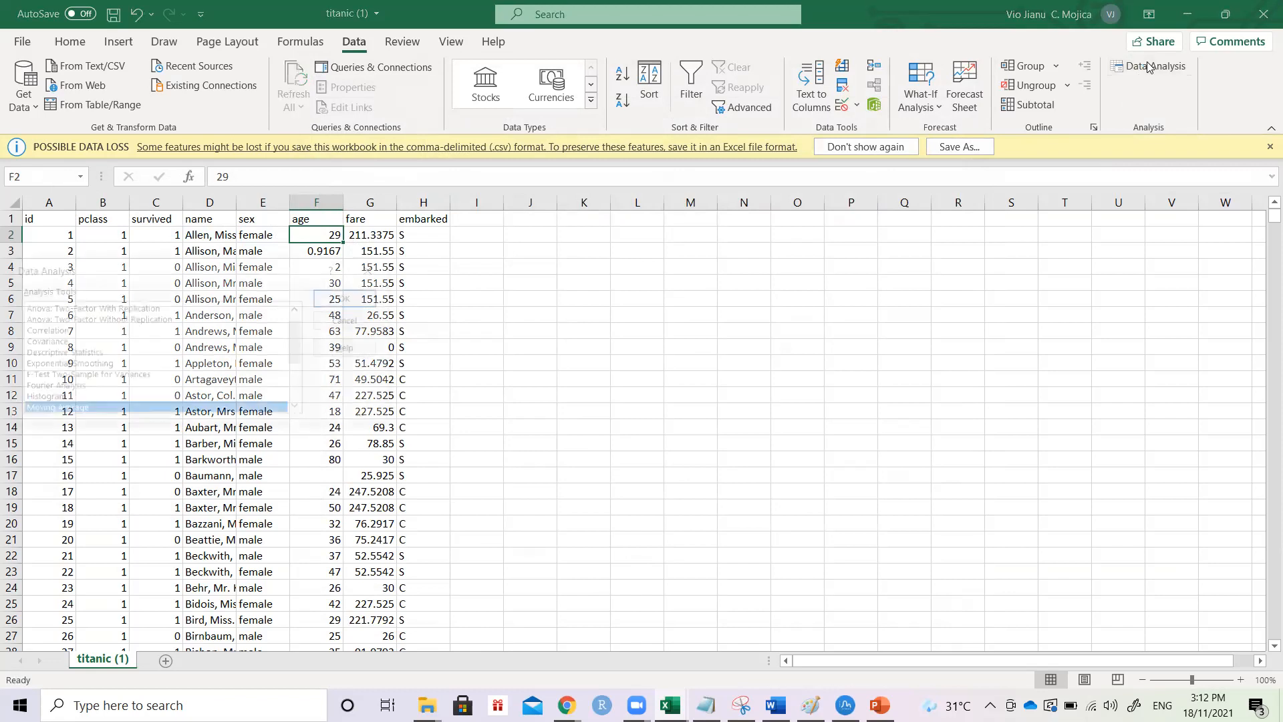
left_click_drag(209, 260, 327, 260)
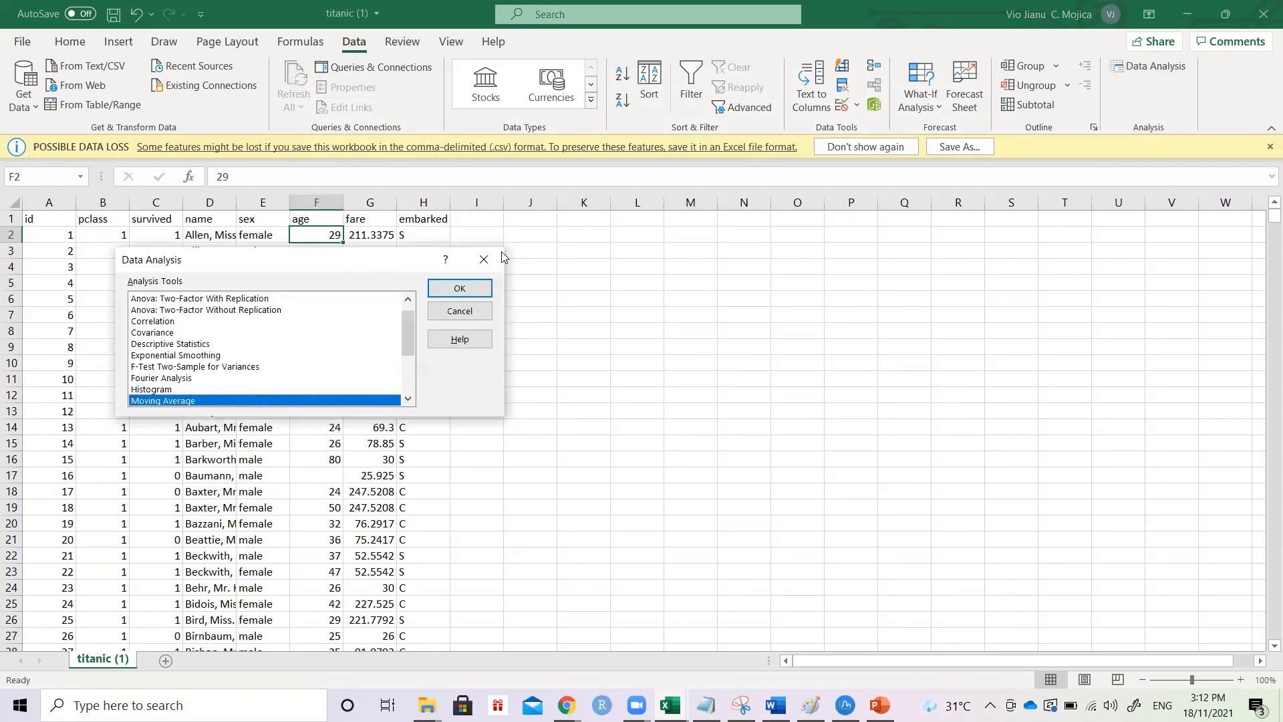
left_click_drag(503, 257, 1151, 245)
Step: Look through the full list of analysis tools for a one-sample mean test and close the list without running one
left_click_drag(1051, 305, 1056, 299)
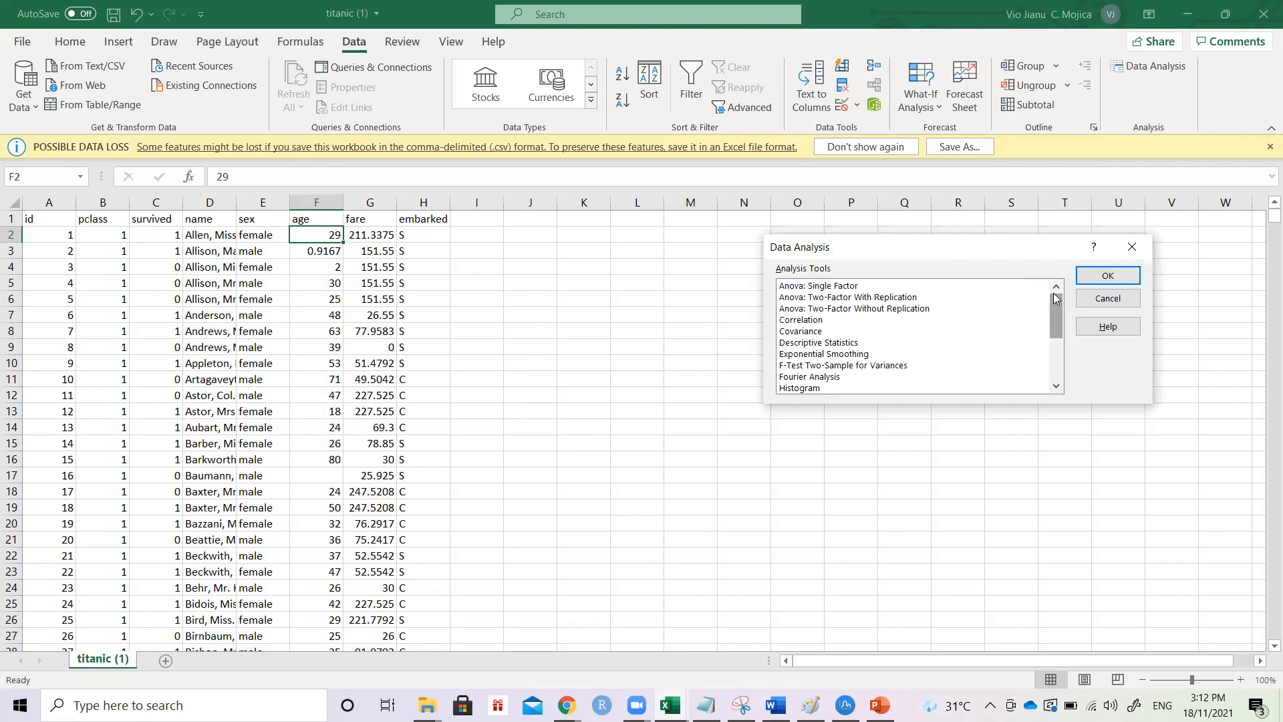
left_click(986, 287)
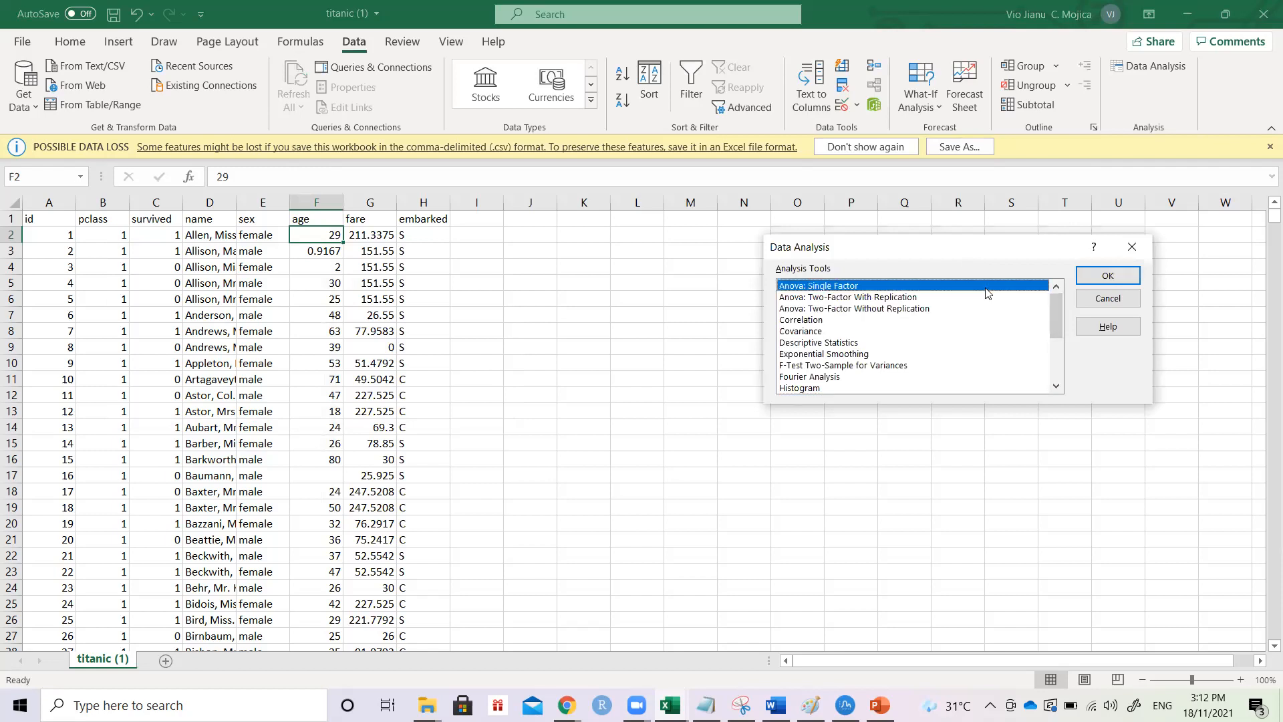
key("Down")
key("Down")
key("Down")
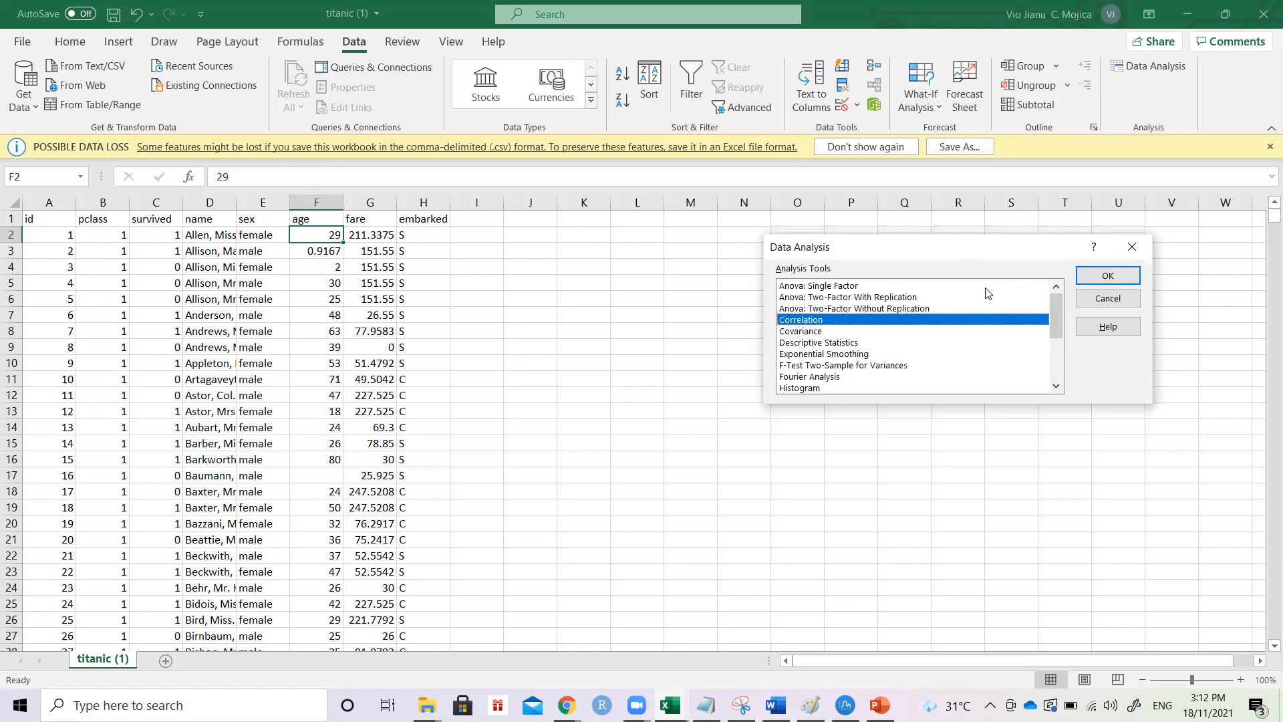
key("Down")
key("Down")
key("Down")
key("Down")
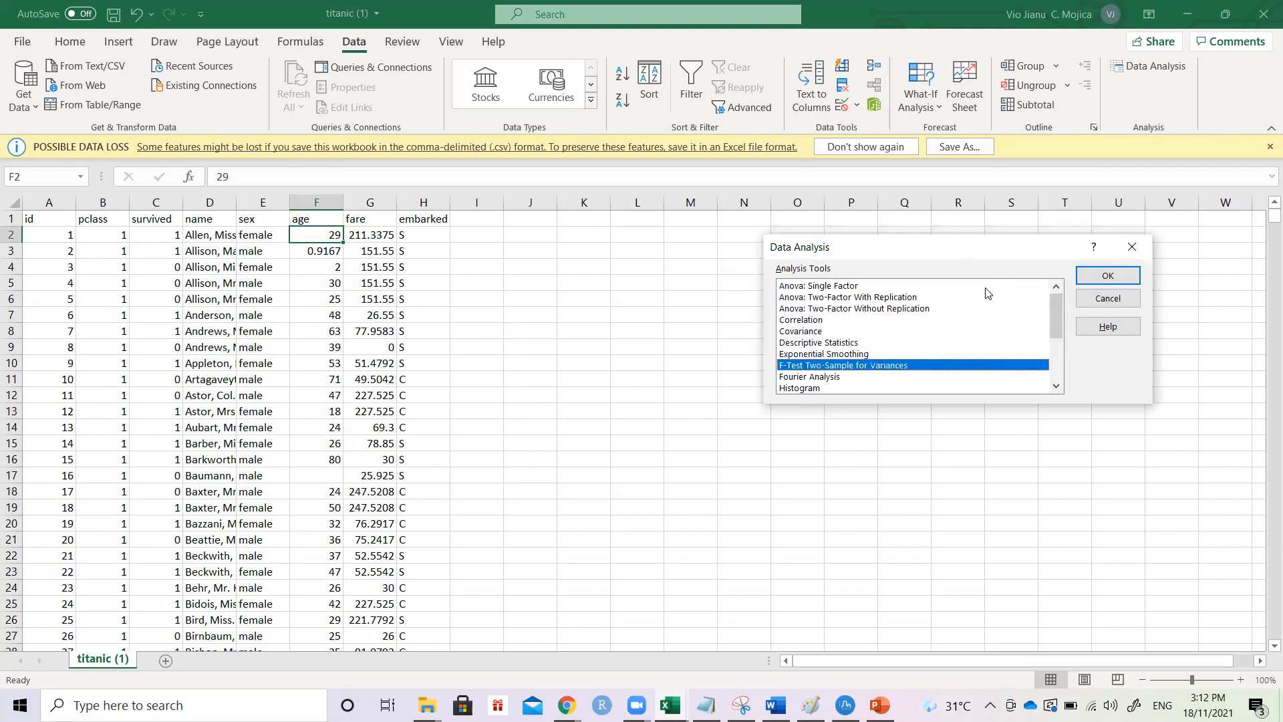
key("Down")
key("Down")
key("Down")
key("Down")
key("Down")
key("Down")
key("Down")
key("Down")
key("Down")
key("Down")
key("Down")
key("Up")
key("Up")
key("Up")
key("Up")
key("Up")
key("Up")
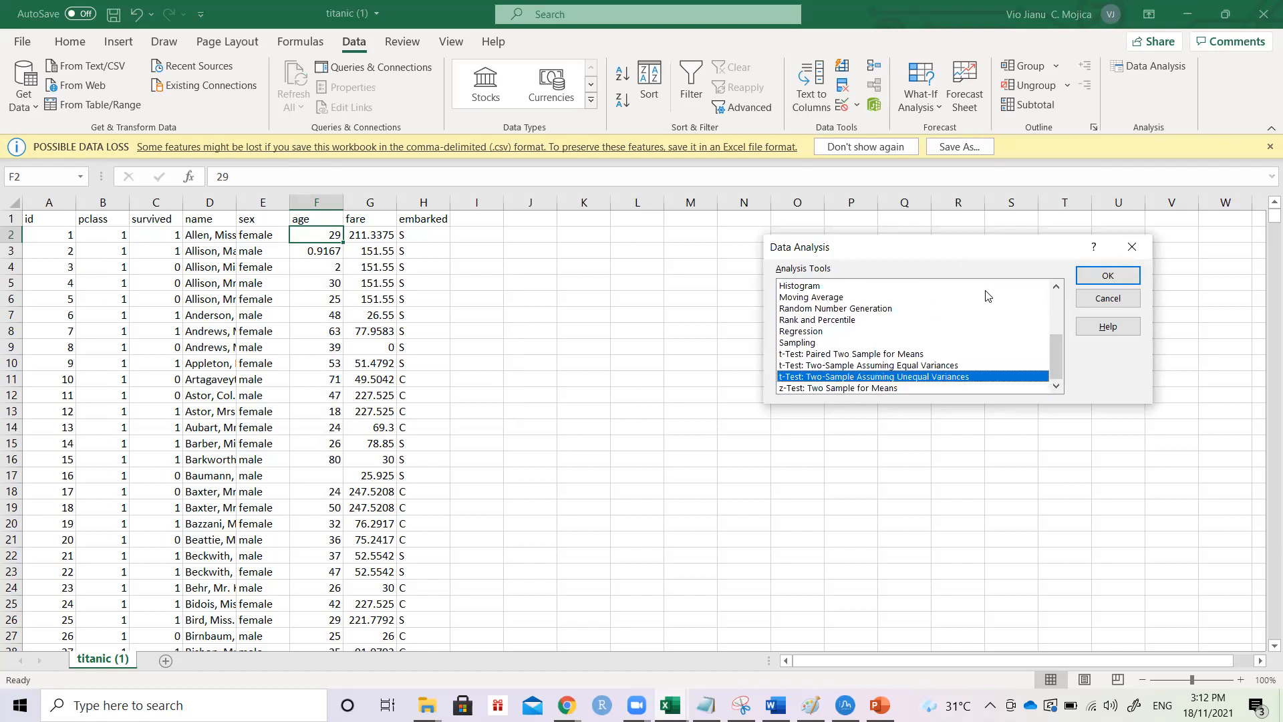
key("Up")
key("Up")
key("Up")
key("Up")
key("Up")
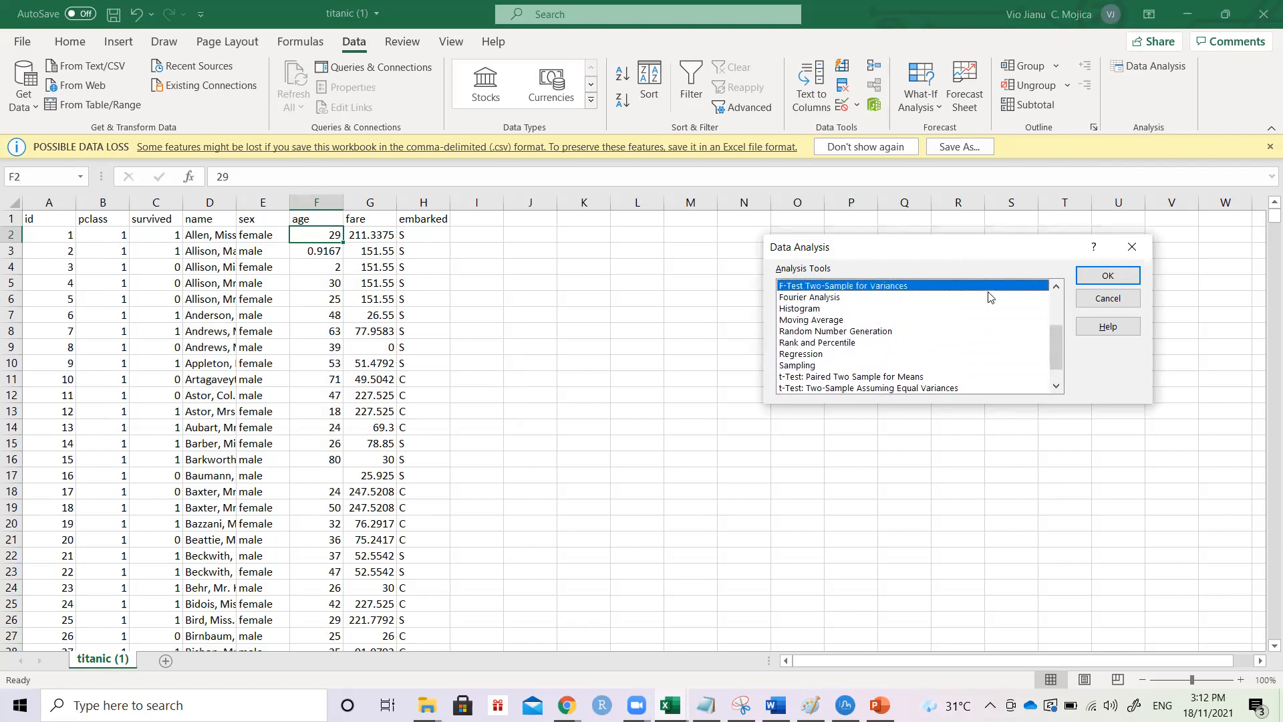
key("Up")
key("Up")
key("Down")
key("Down")
key("Down")
key("Down")
key("Down")
key("Down")
key("Down")
key("Down")
key("Down")
key("Down")
key("Down")
key("Down")
key("Down")
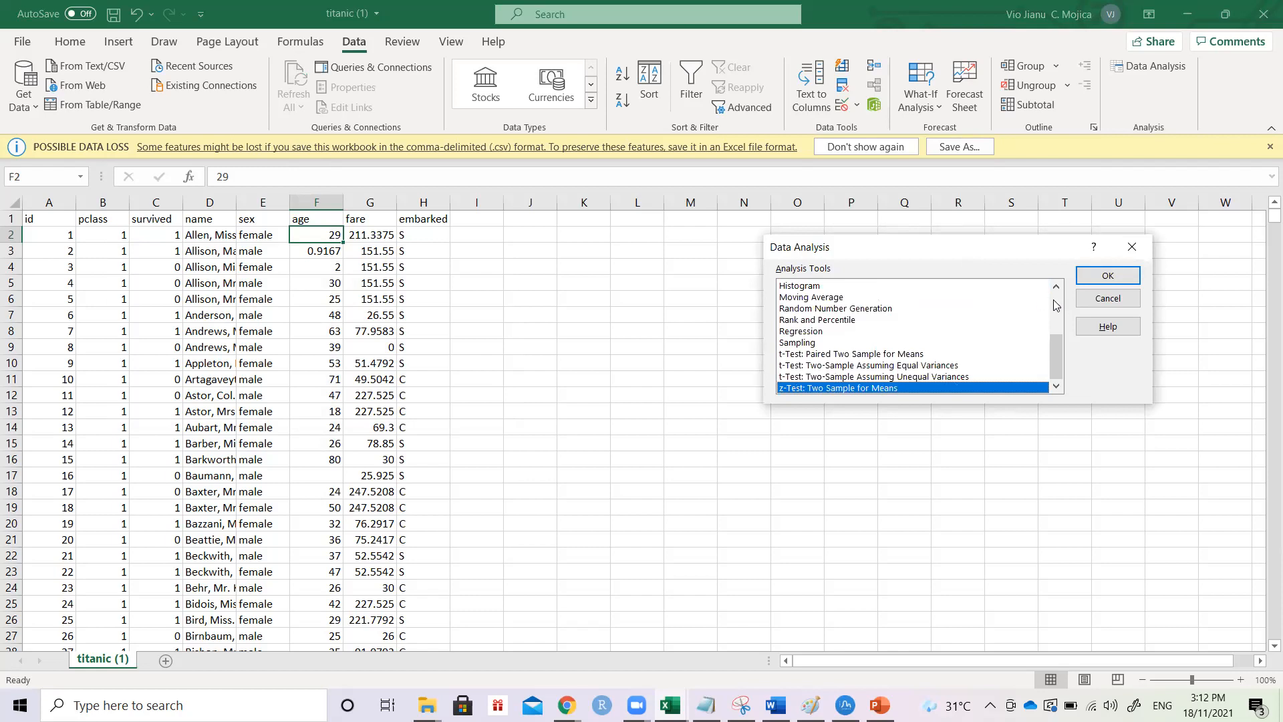
left_click(1107, 298)
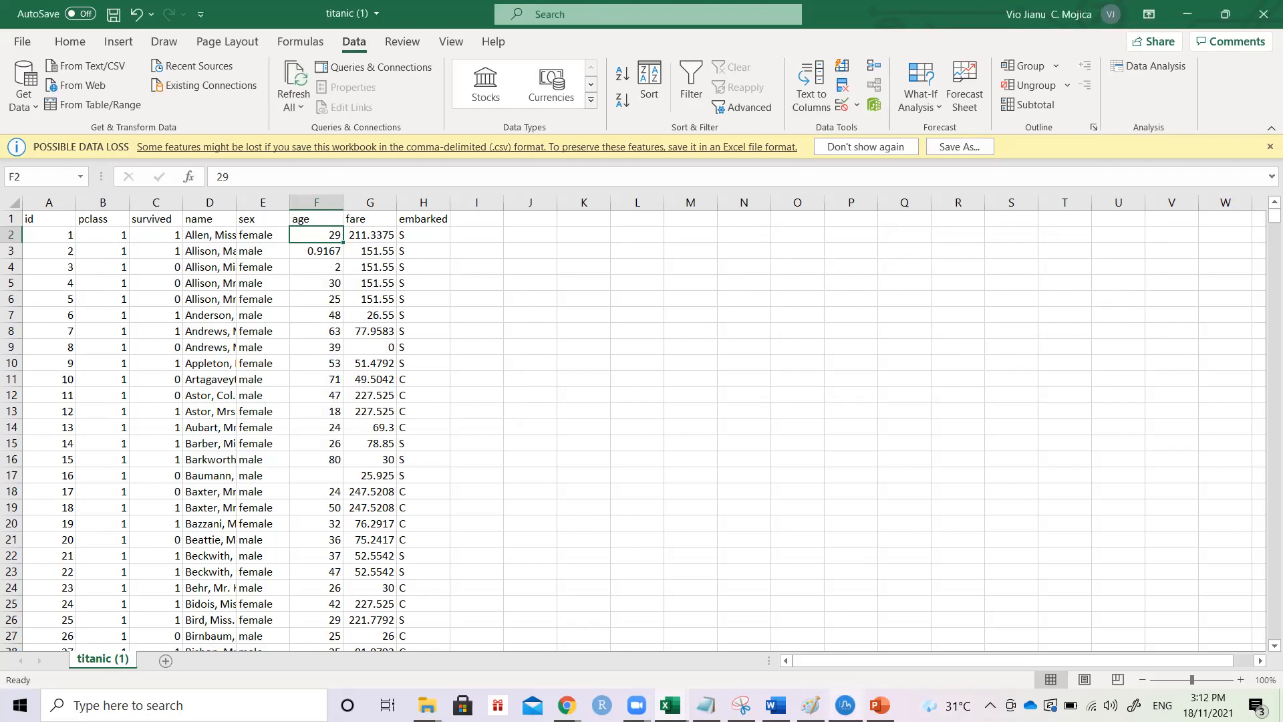
Step: Switch to Statistica and close the open titanic spreadsheet with its connected analyses, discarding the changes
left_click(844, 703)
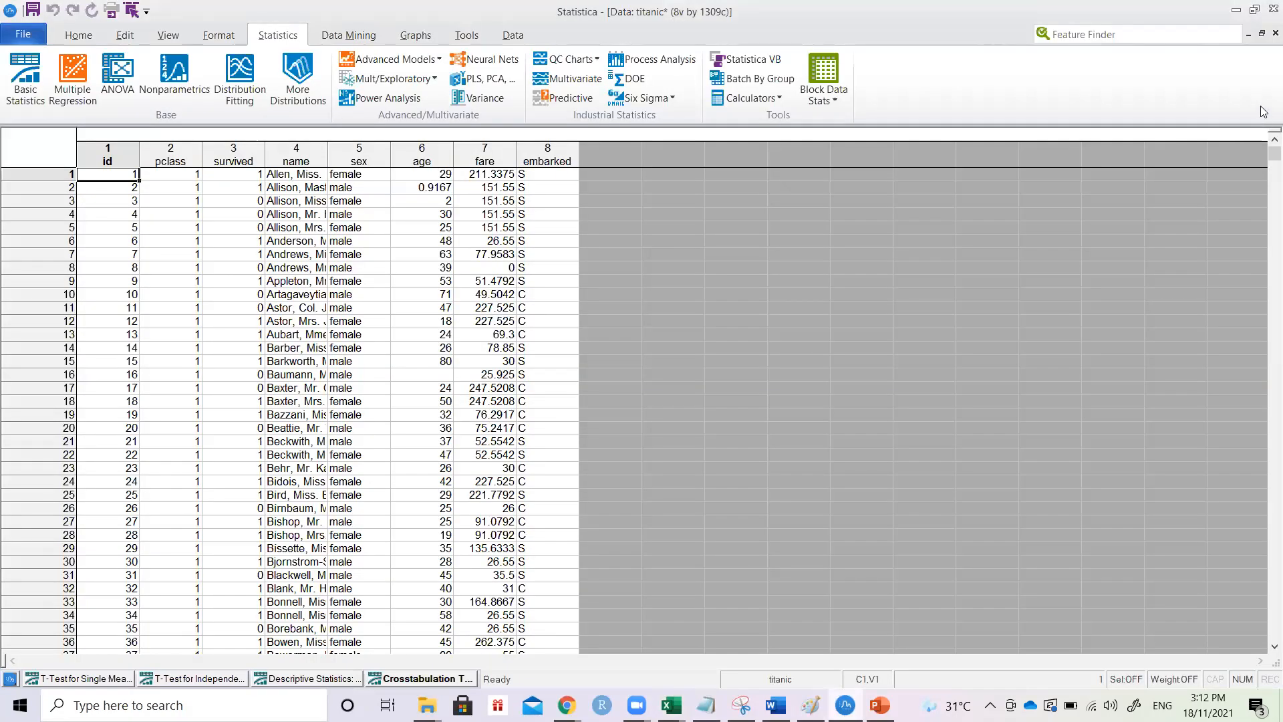
left_click(1275, 32)
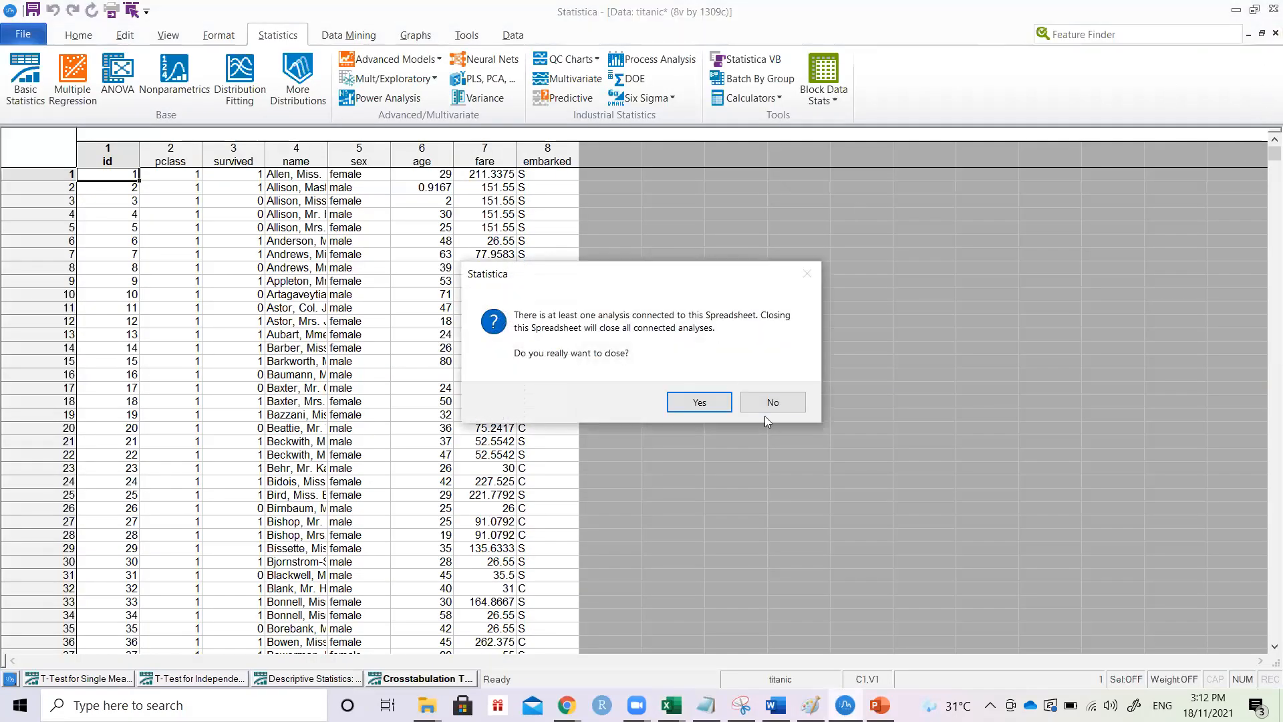
left_click(717, 403)
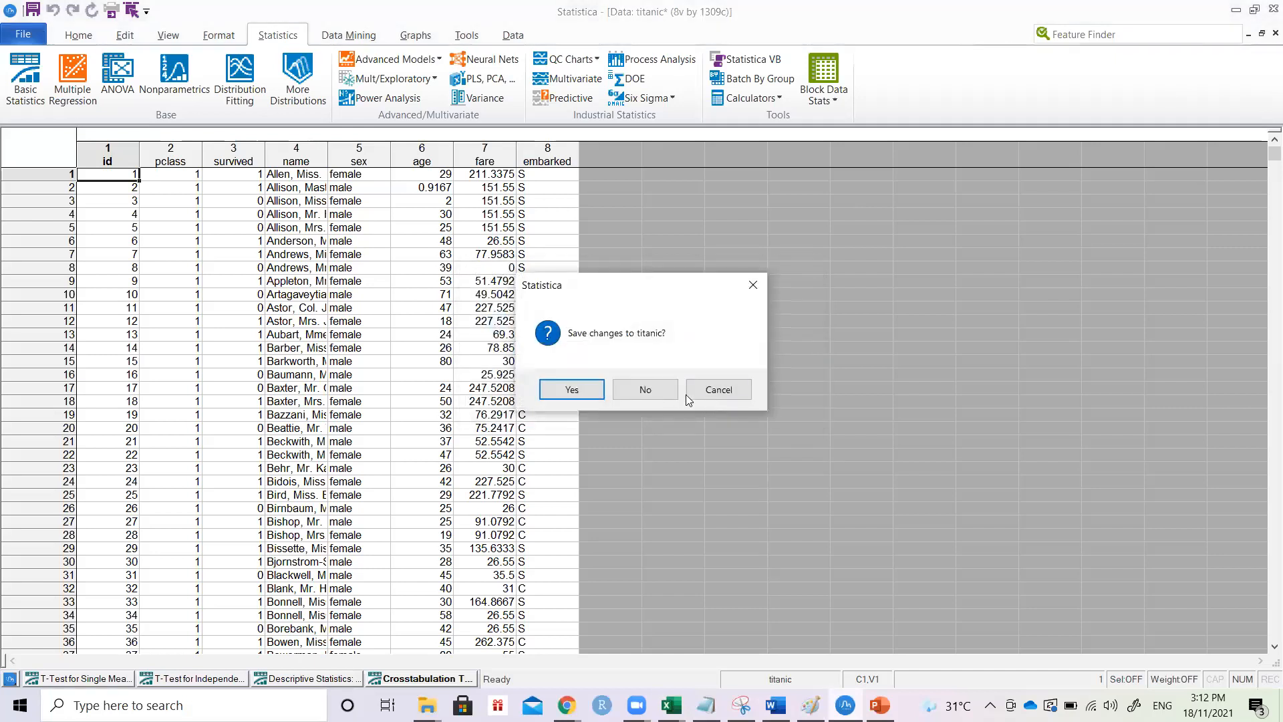
left_click(667, 392)
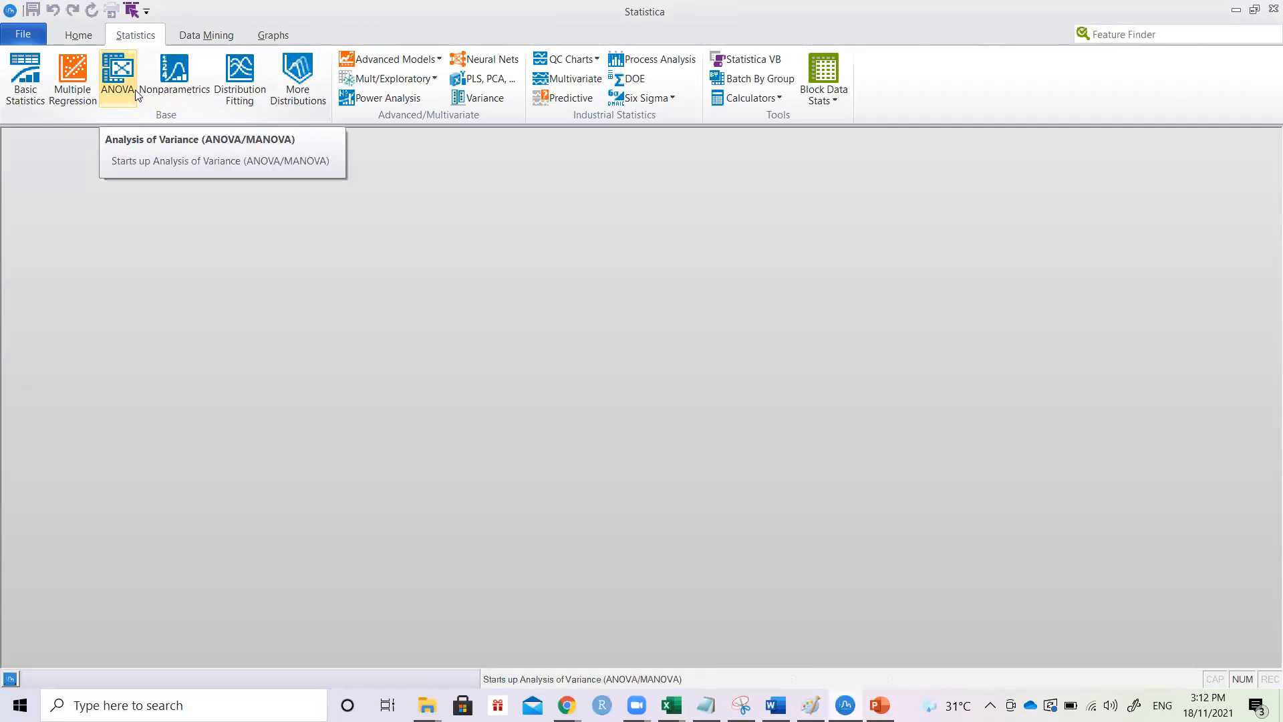
Step: Import titanic.csv as a comma-delimited file with variable names from the first row, and maximize the resulting spreadsheet
left_click(32, 40)
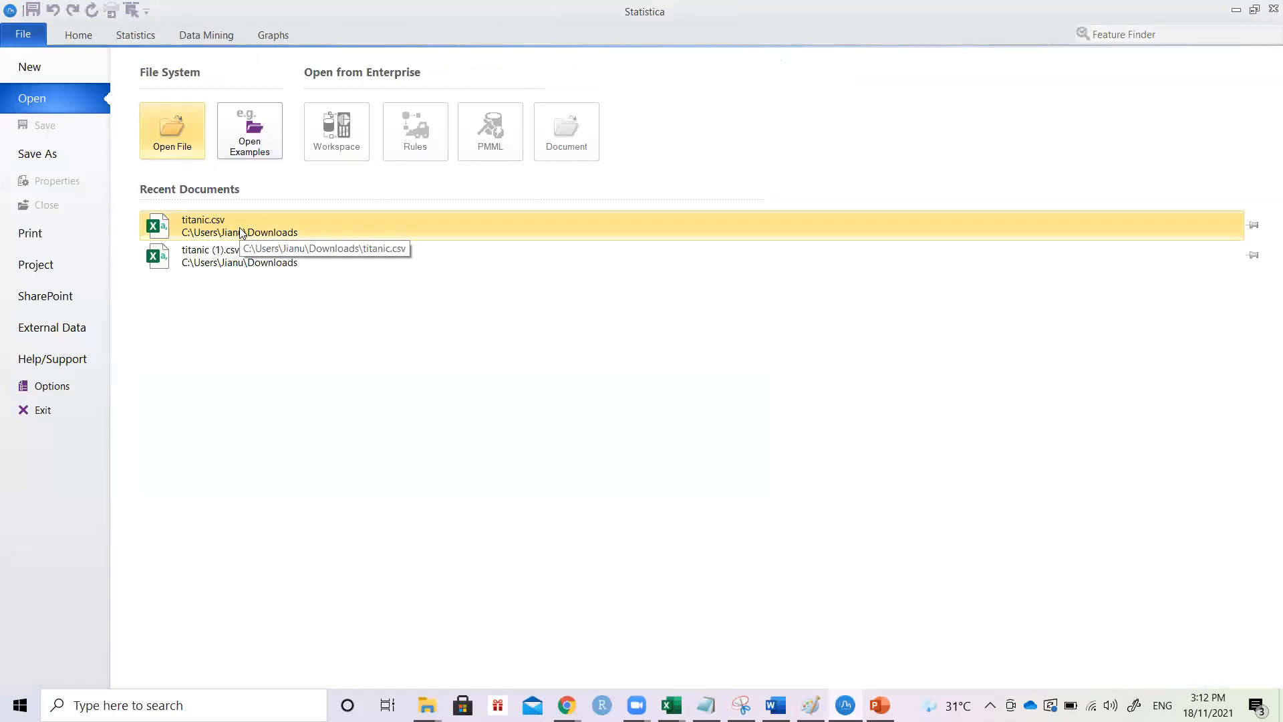
left_click(241, 227)
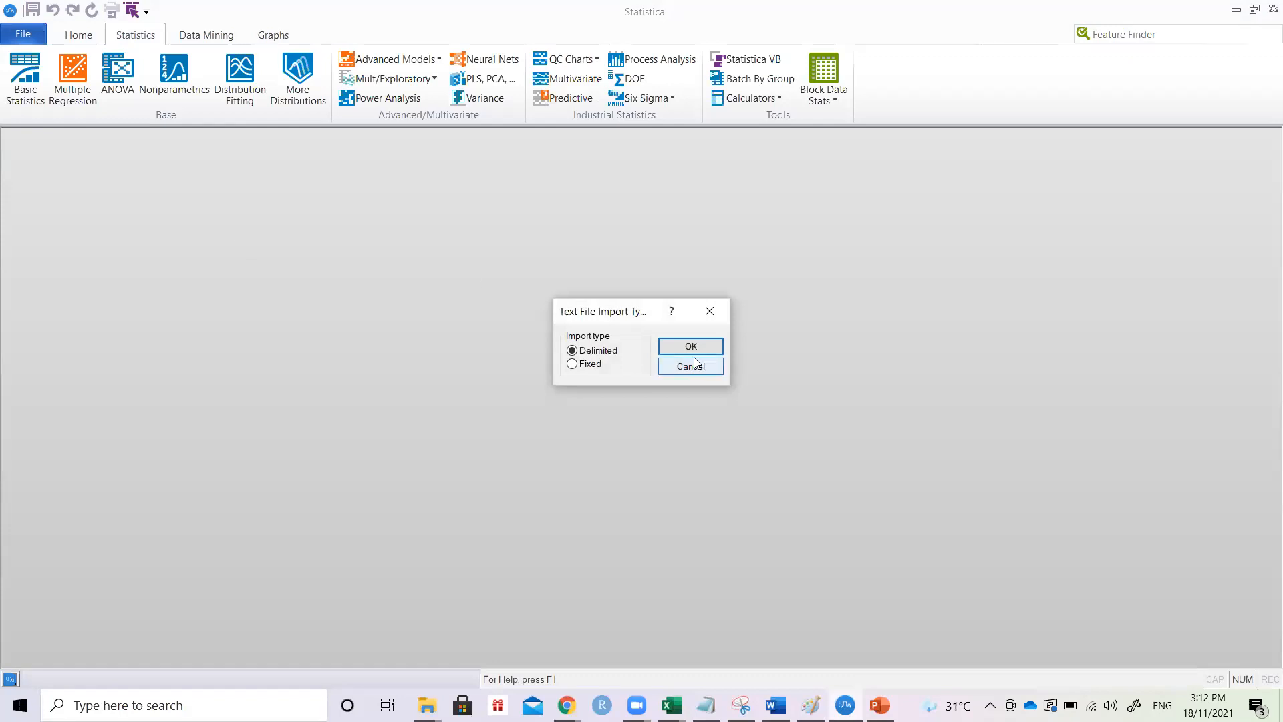
left_click(689, 347)
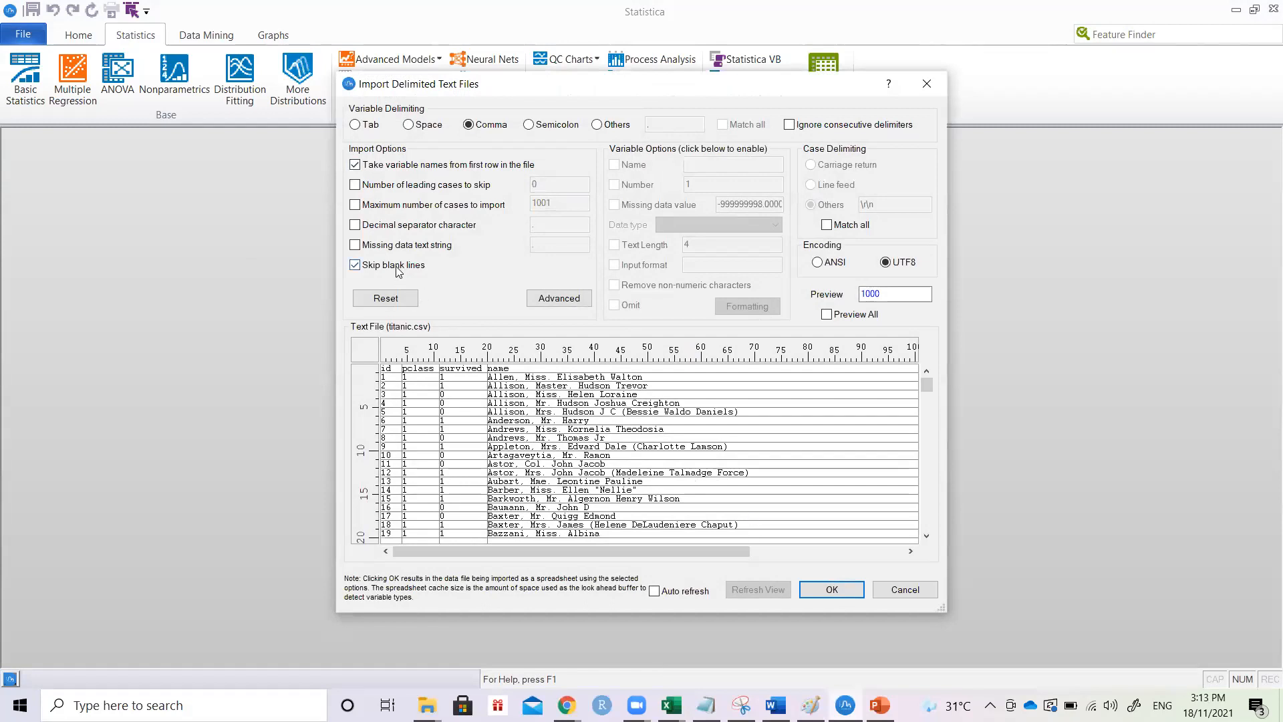
left_click(398, 168)
left_click(398, 167)
left_click(822, 591)
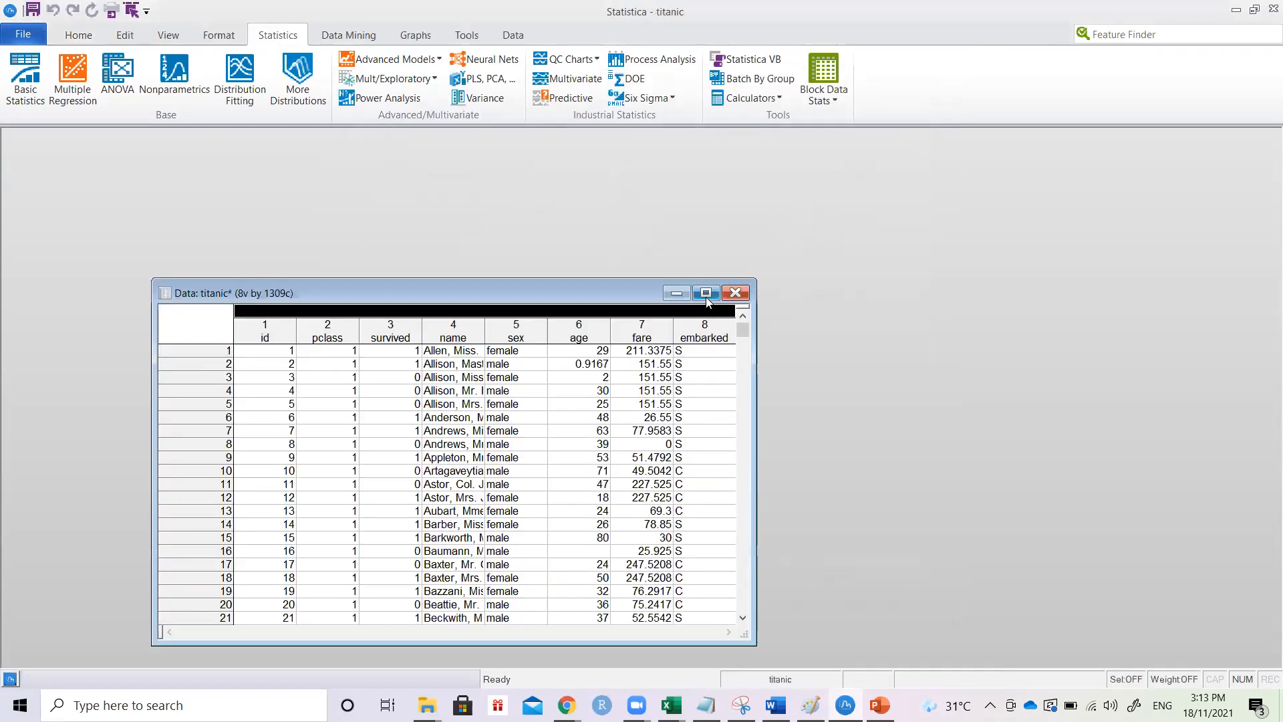
left_click(706, 294)
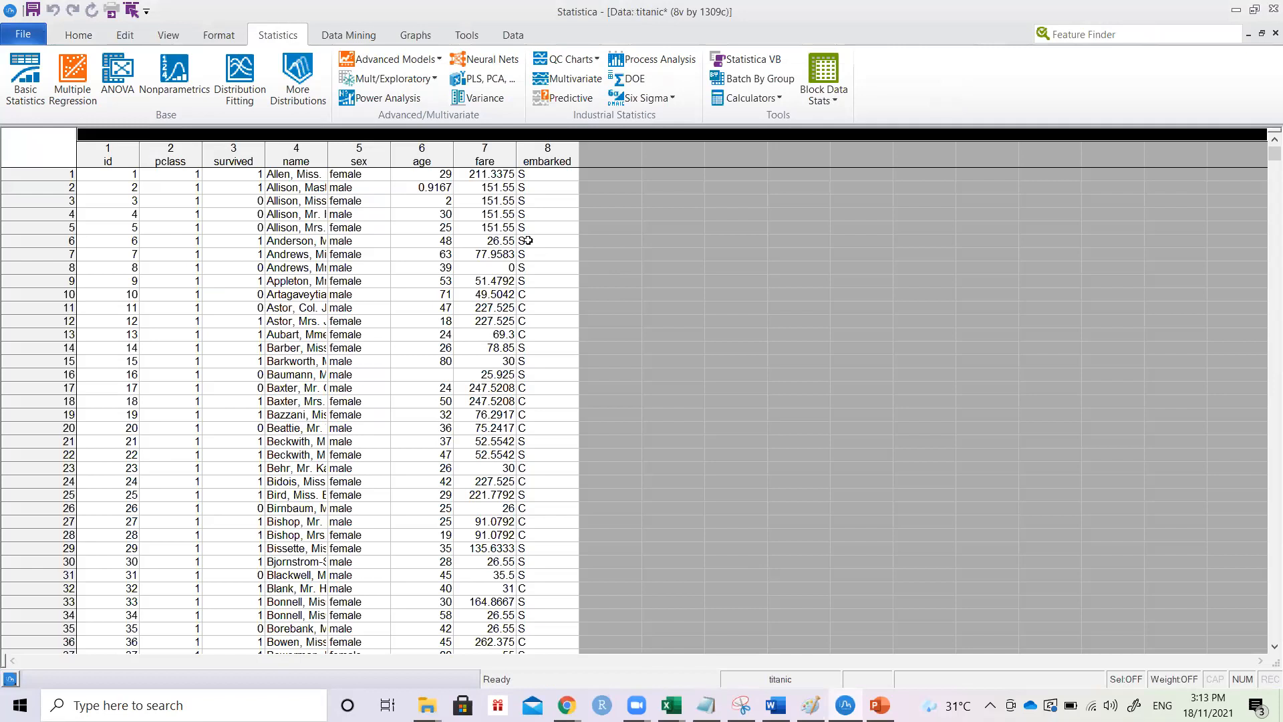
Step: Inspect the end of the imported titanic records and return to the first age value
left_click(472, 188)
key("ctrl+Down")
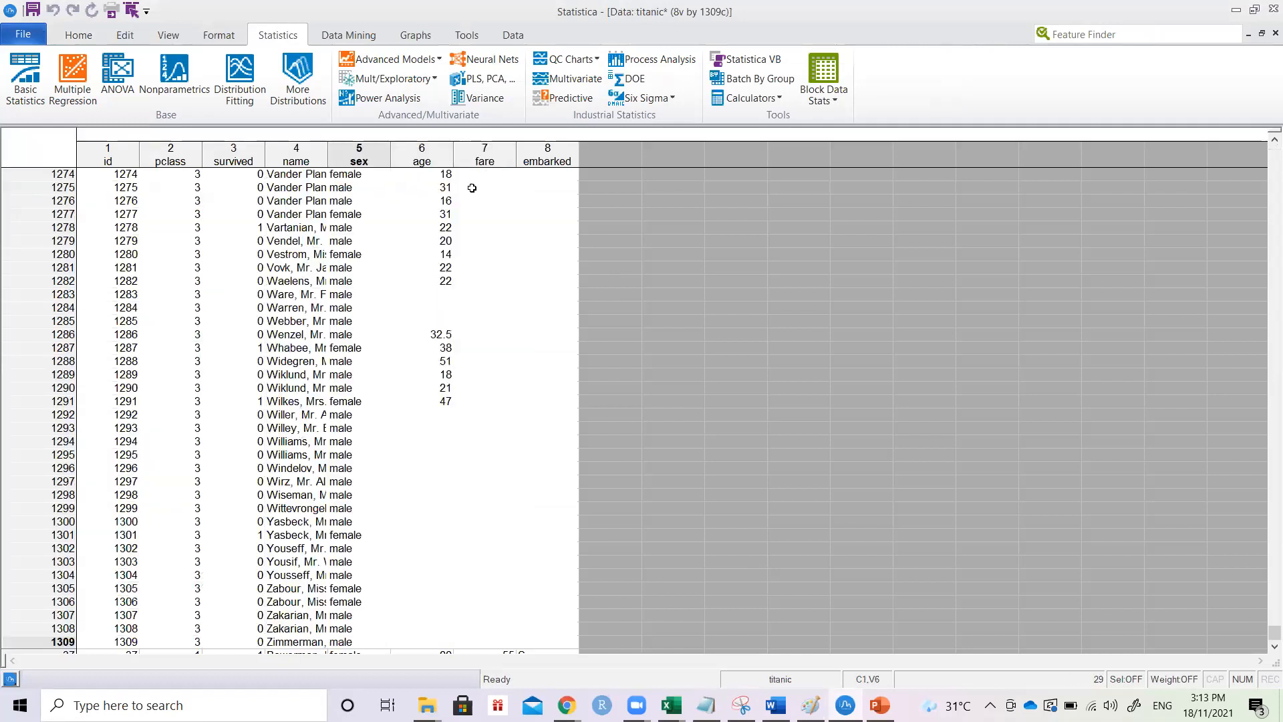
key("Left")
key("Right")
key("Left")
key("Right")
key("ctrl+Up")
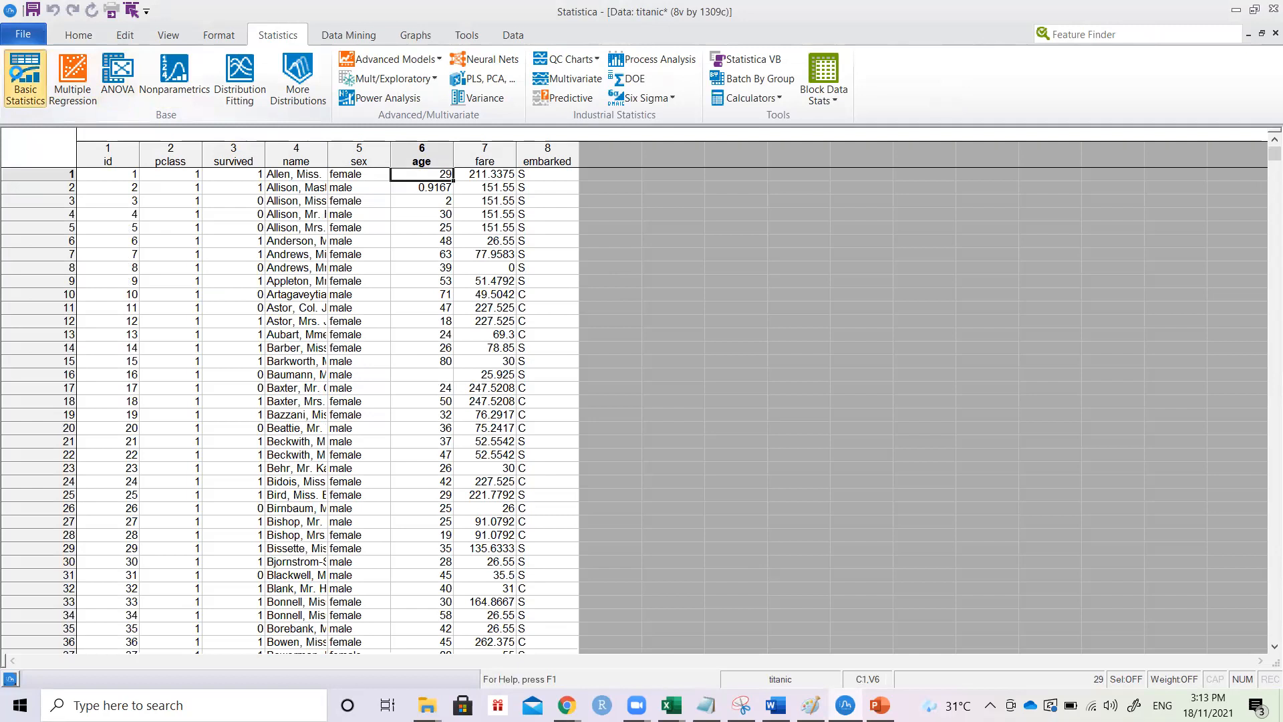
Step: Start a single-sample t-test from Basic Statistics on the titanic data with age as the variable
left_click(26, 77)
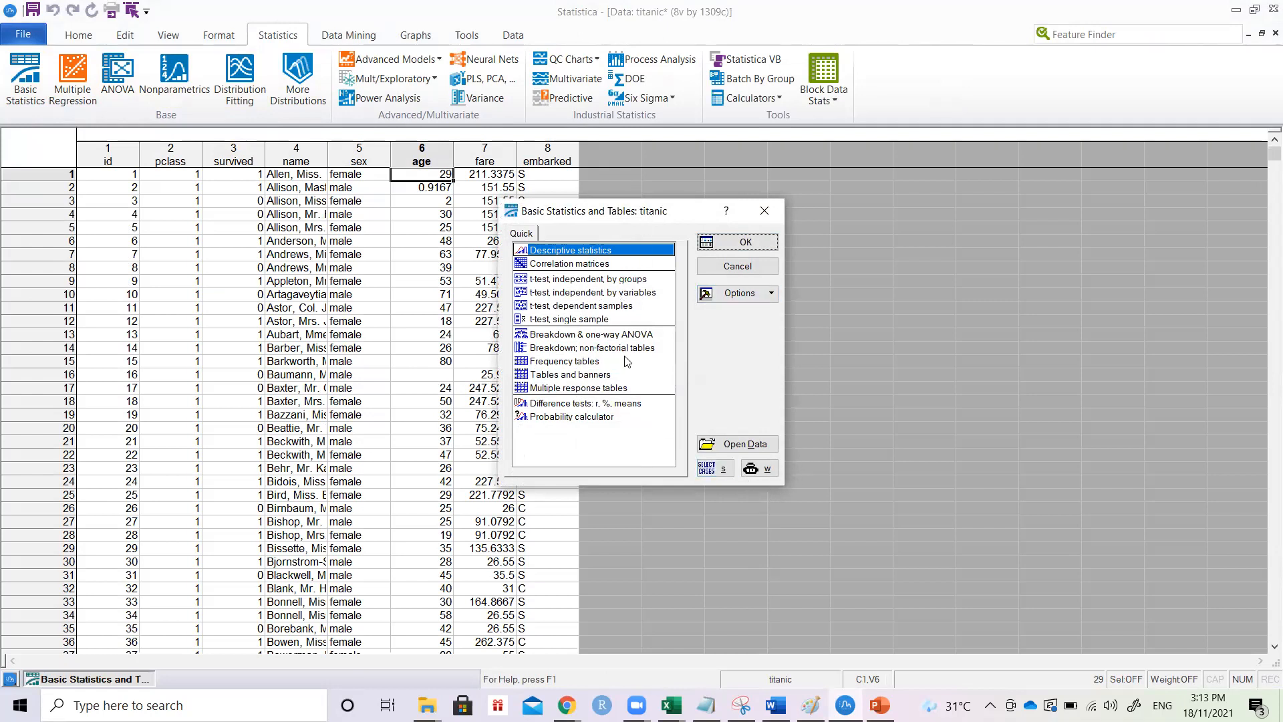
left_click(611, 324)
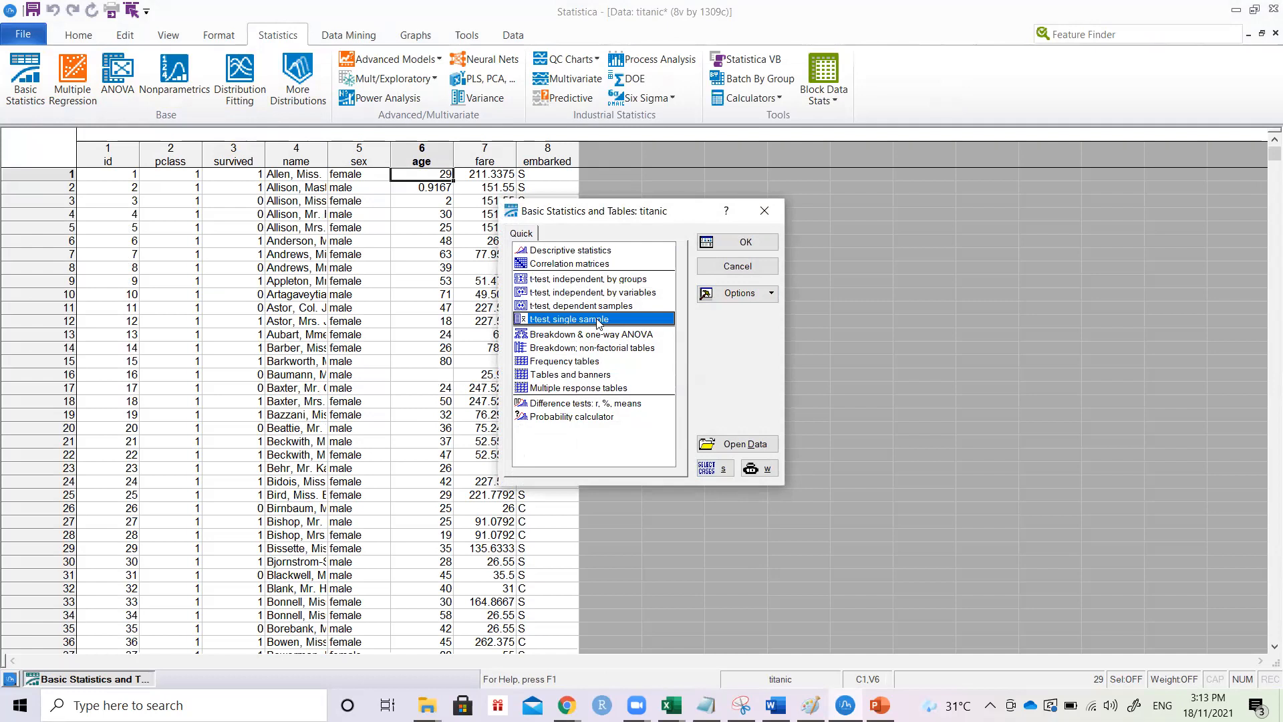
left_click(728, 242)
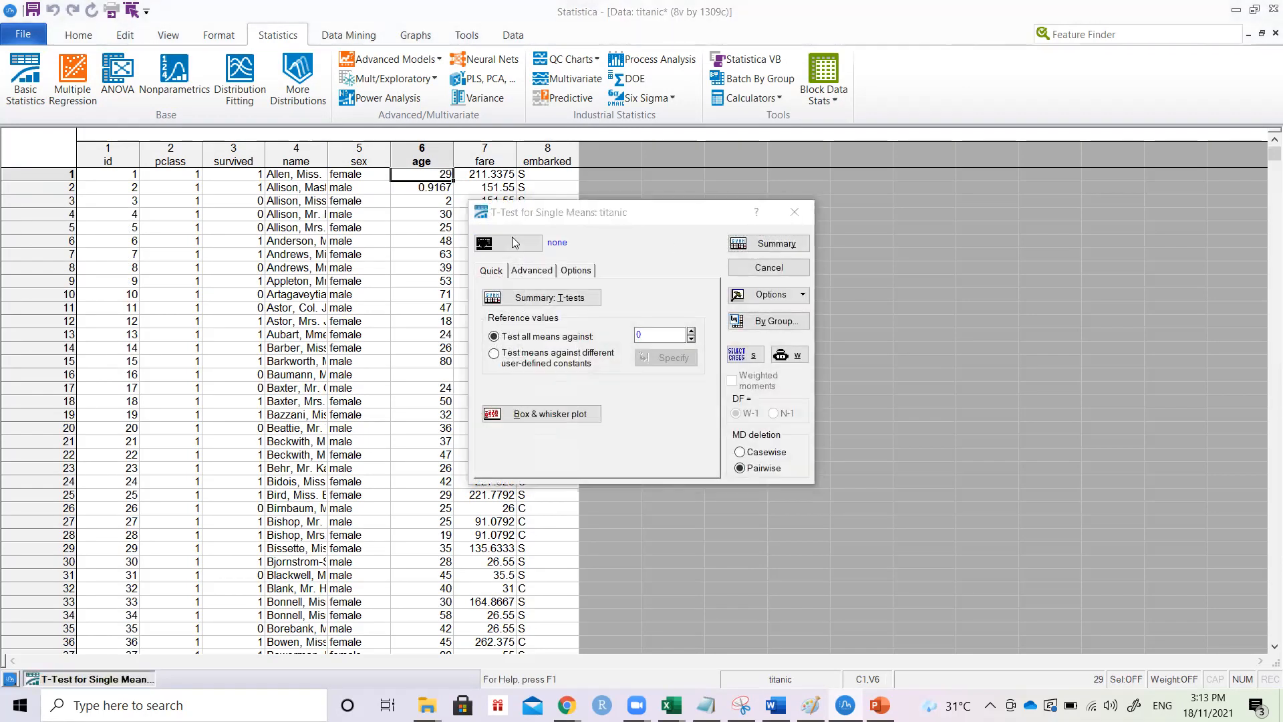
left_click(514, 242)
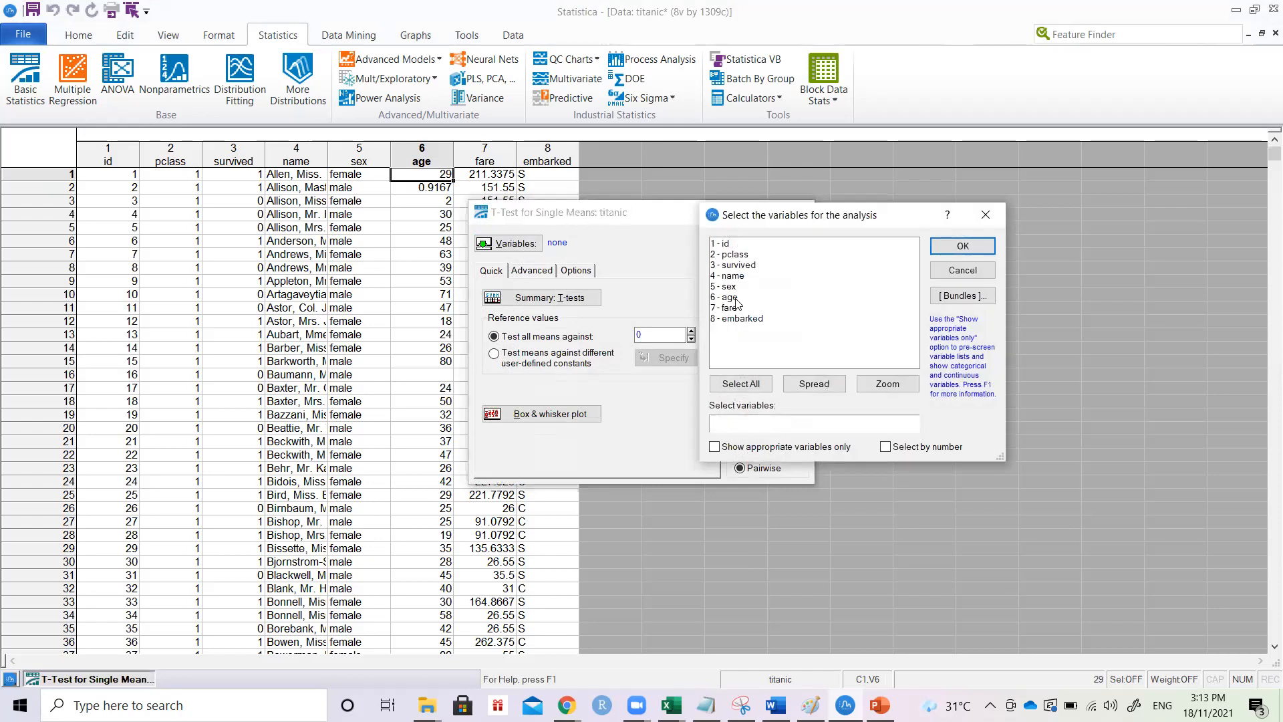
left_click(729, 298)
double_click(730, 298)
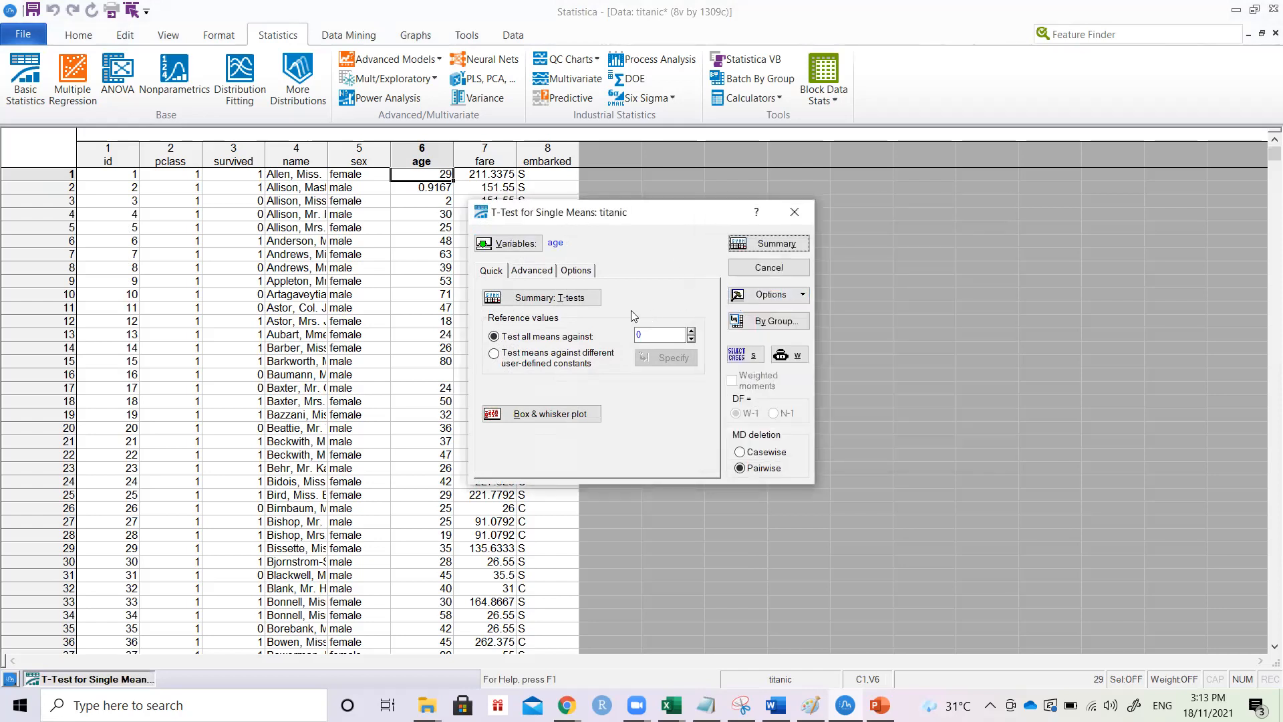
Step: Set the test to compare all means against a reference value of 30
left_click(561, 337)
double_click(660, 335)
key("BackSpace")
type("30")
left_click(777, 245)
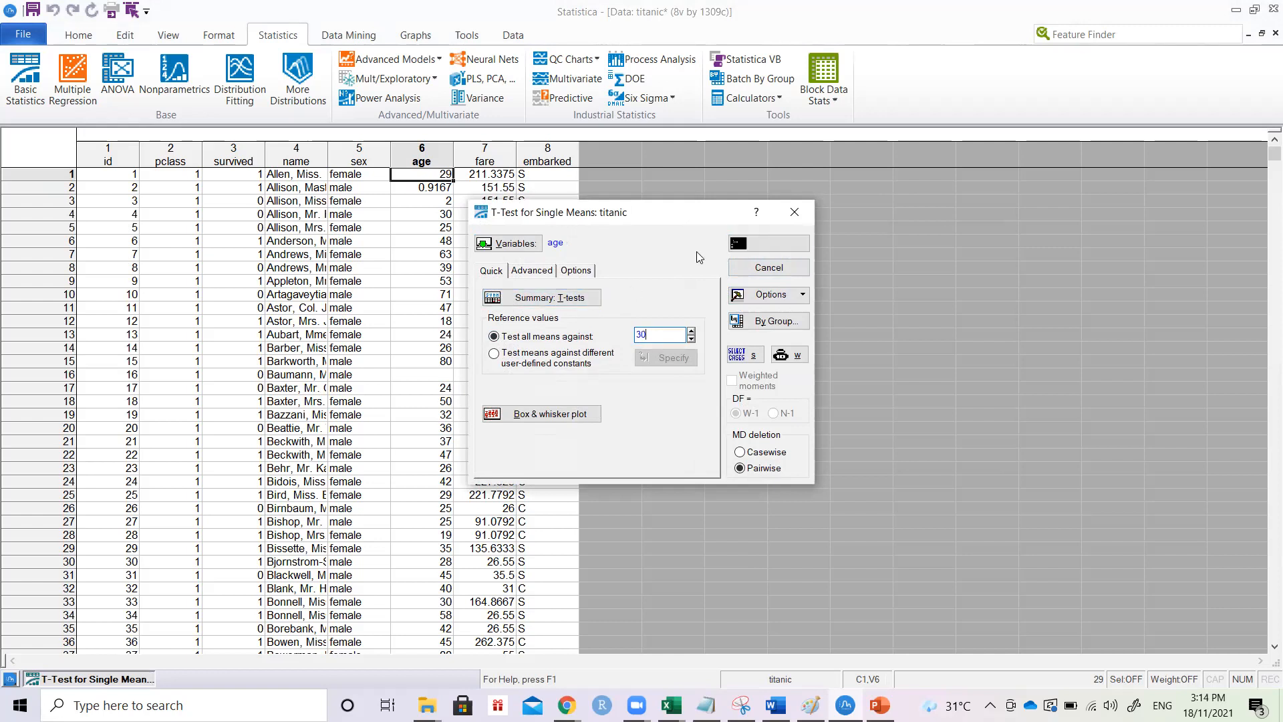
Step: Check the t-test's advanced settings and p-value highlighting option, and generate the summary table for age
left_click(527, 274)
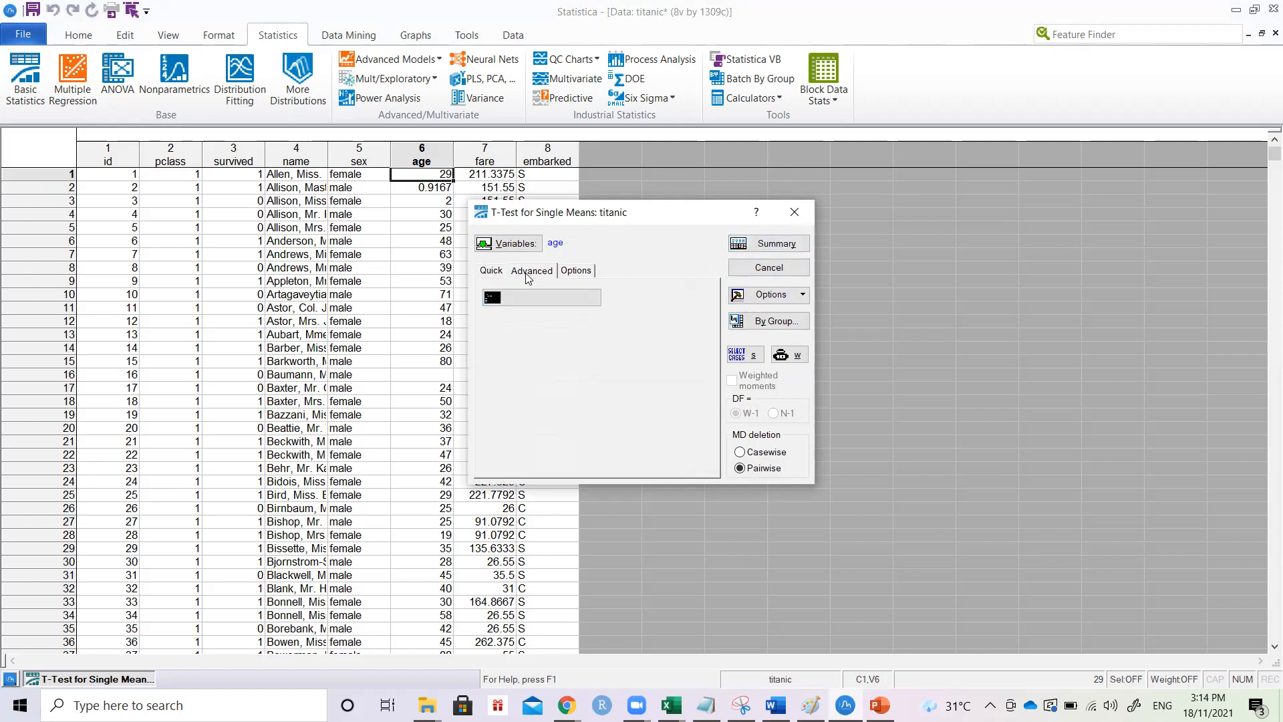
left_click(569, 274)
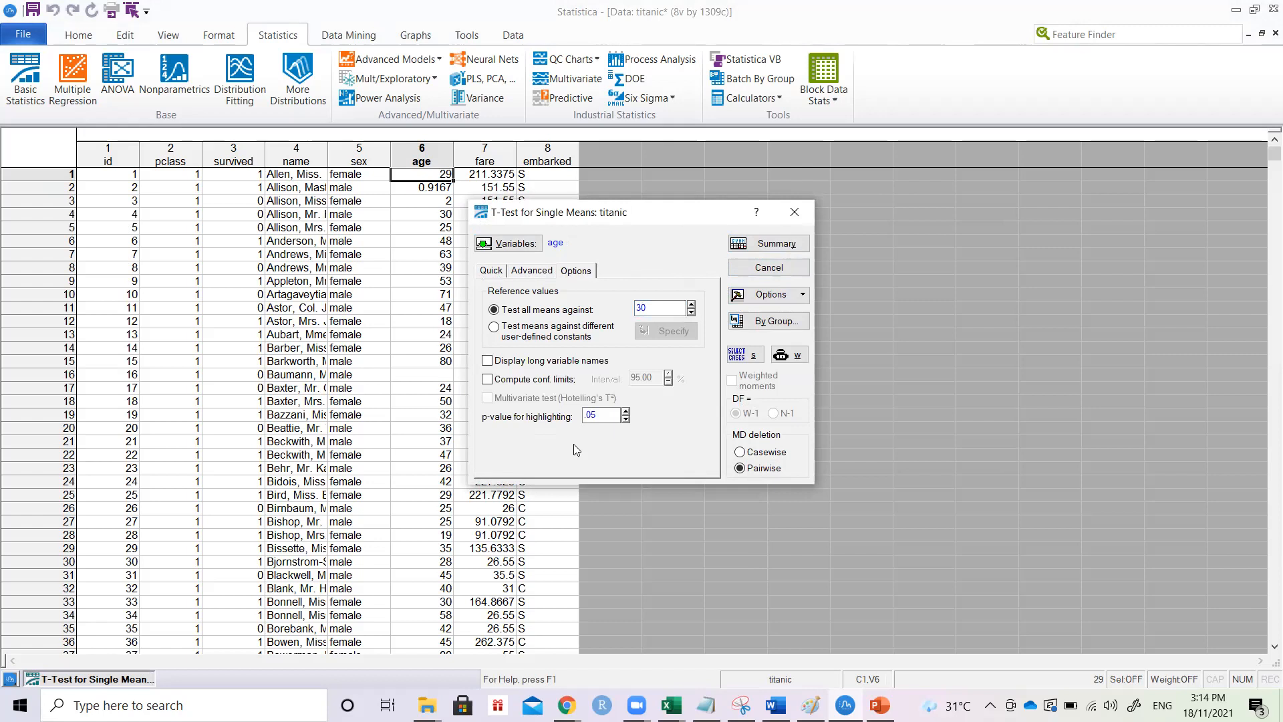
left_click(604, 416)
left_click(753, 244)
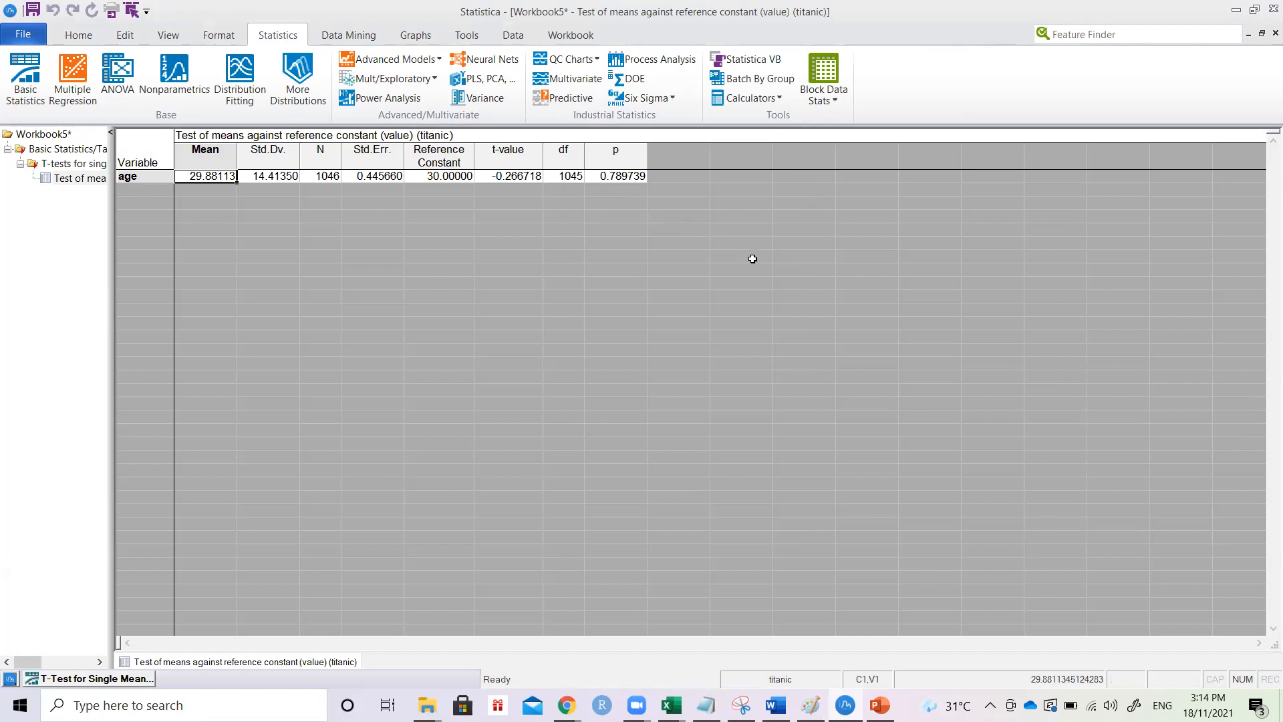
Step: Check the display options available for the t-test results table and leave them unapplied
key("Right")
key("Left")
left_click(169, 35)
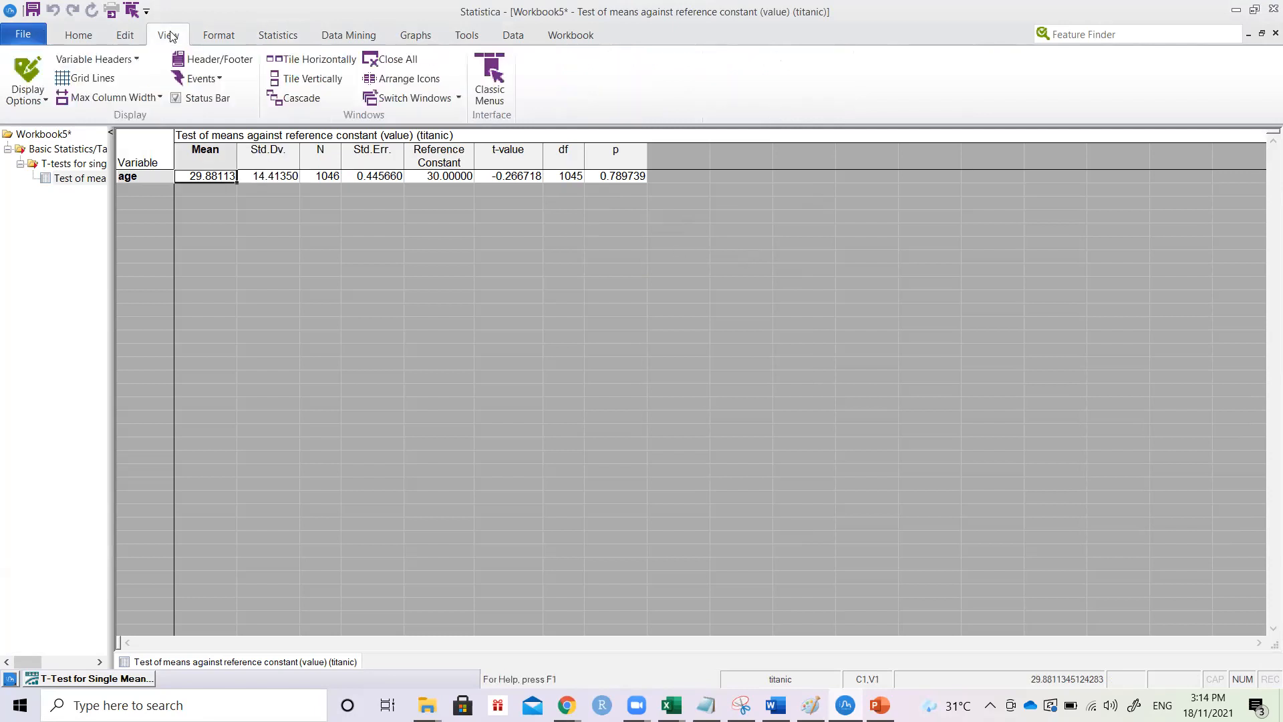
left_click(24, 99)
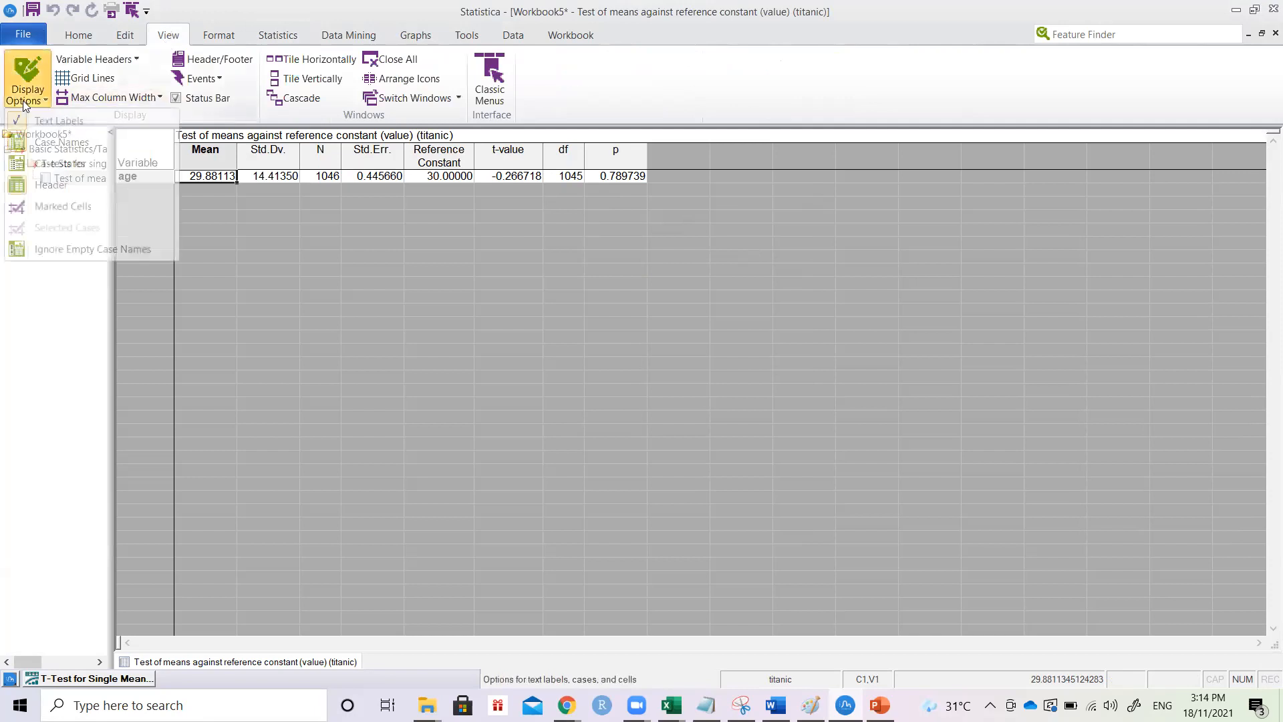
left_click(298, 280)
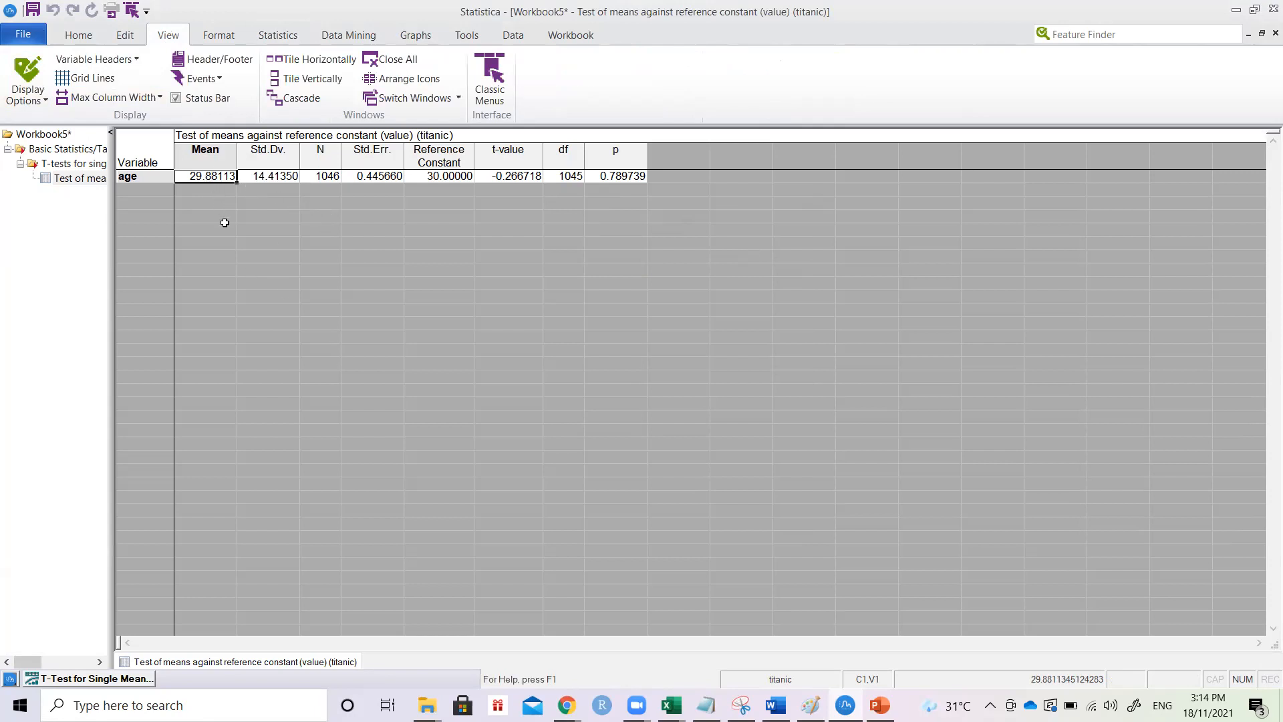
Step: Examine the age results from the mean across to the t-value and return to the mean
key("Right")
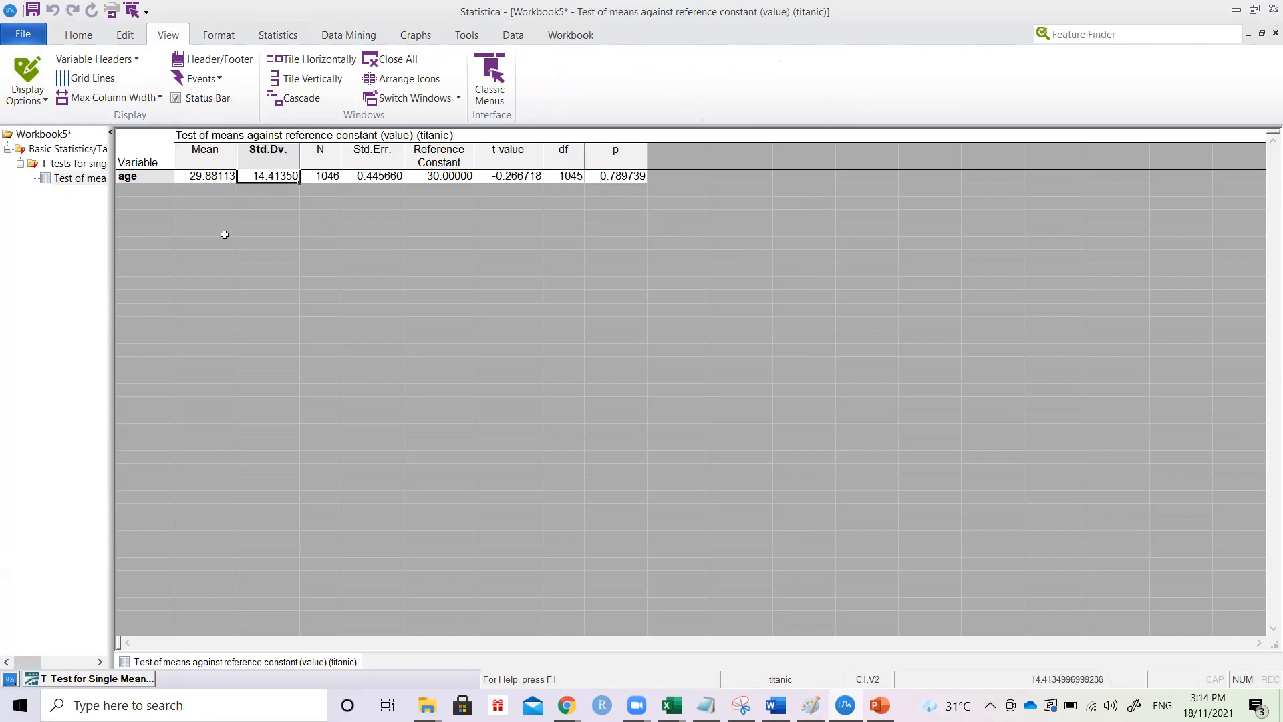
key("Right")
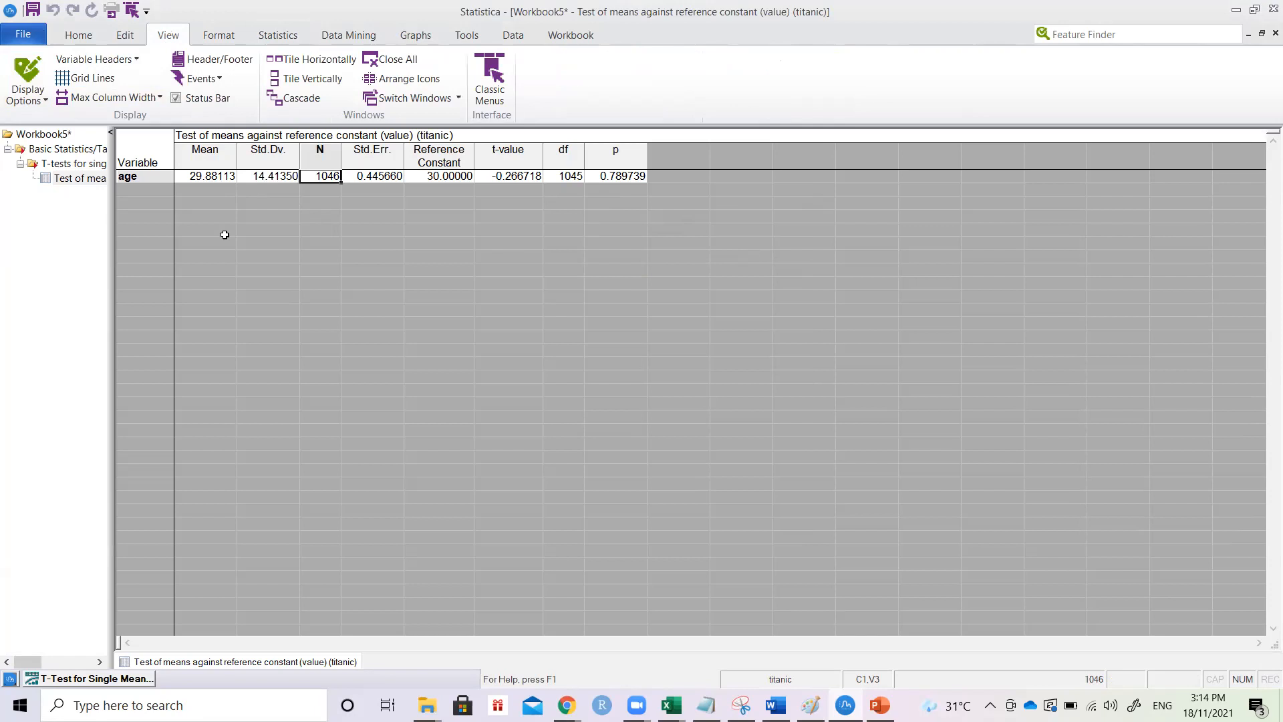
key("Right")
key("Right")
key("Right")
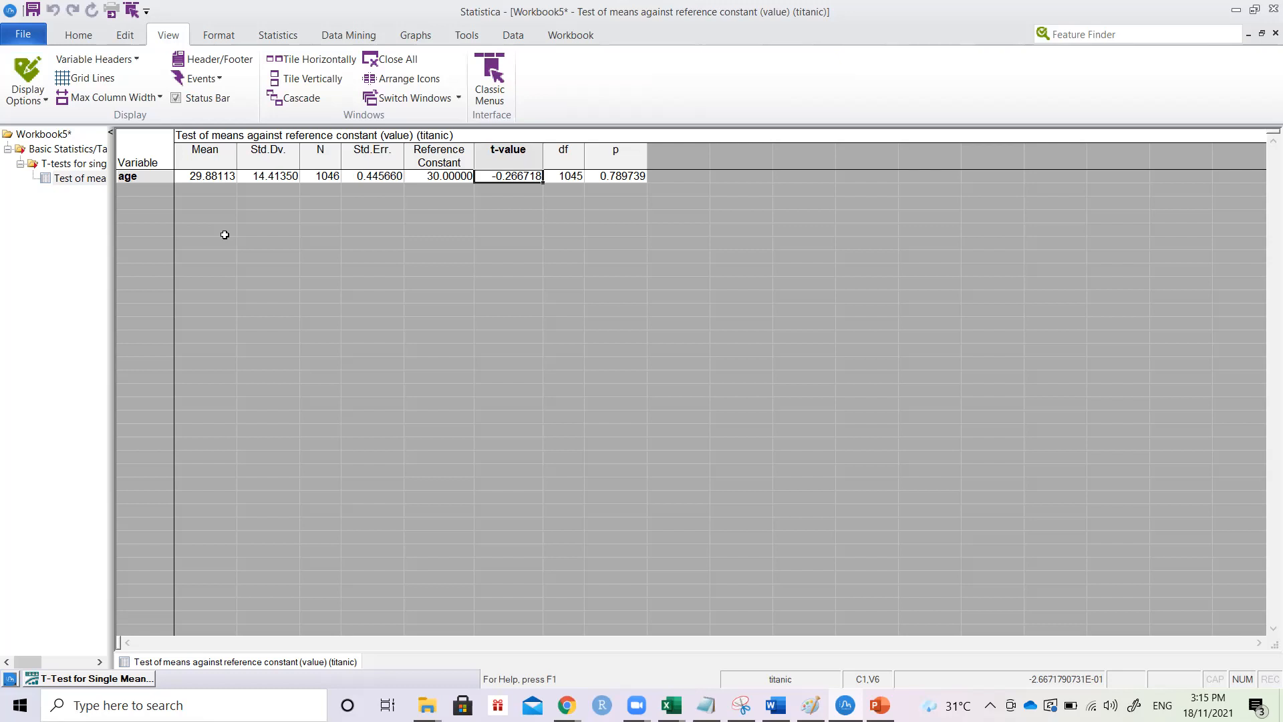
key("Left")
key("Left")
key("Left")
key("Left")
key("Left")
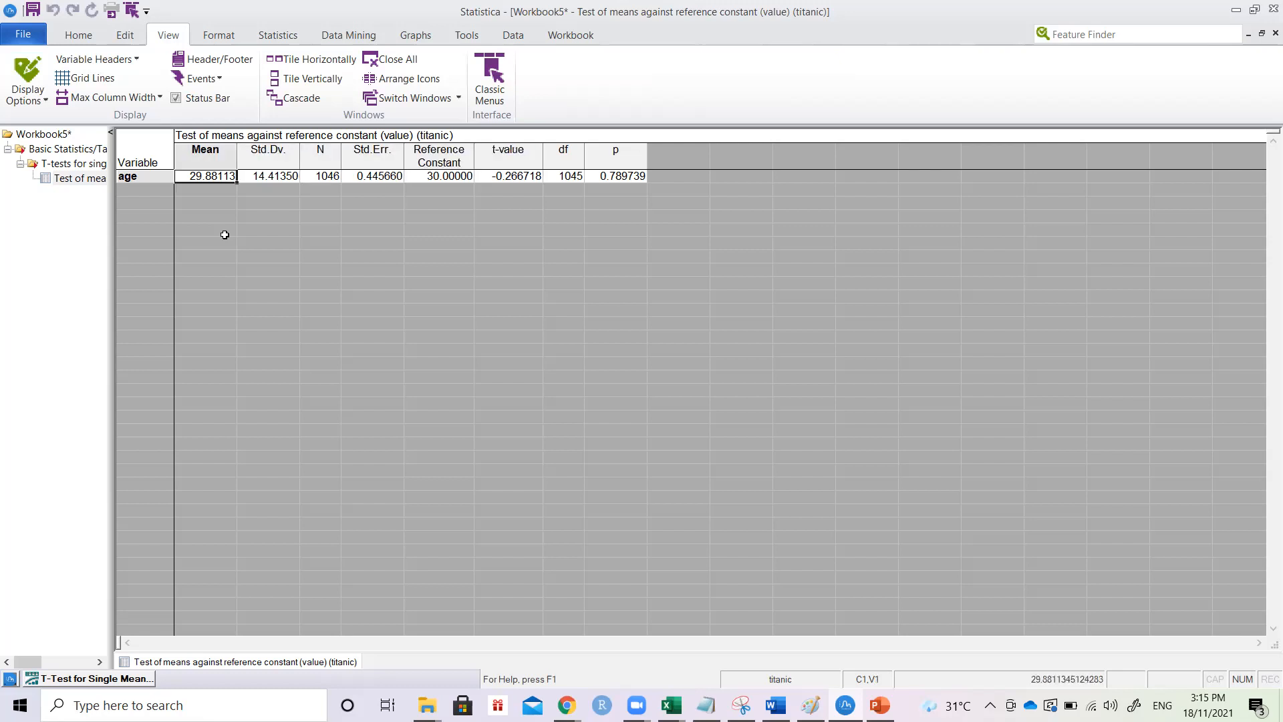
Step: Examine the age test results from the mean through the t-value and degrees of freedom to the p-value
key("Right")
key("Right")
key("Right")
key("Right")
key("Right")
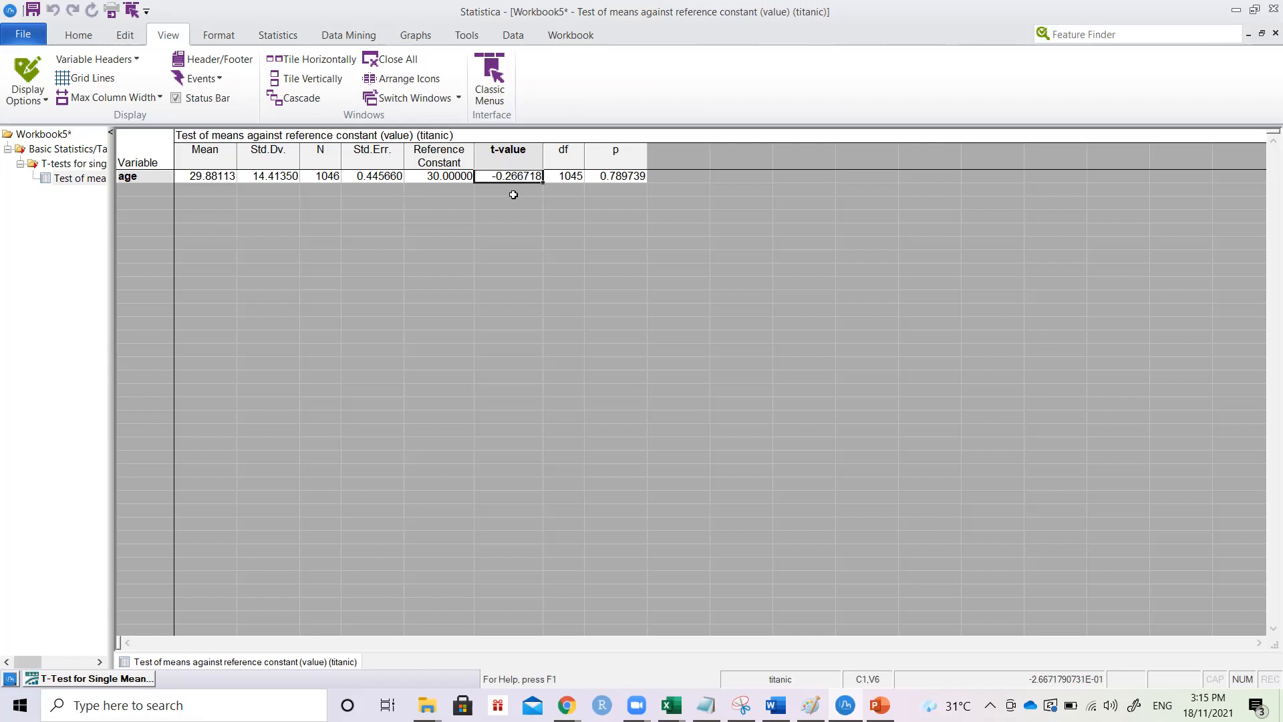
left_click(560, 175)
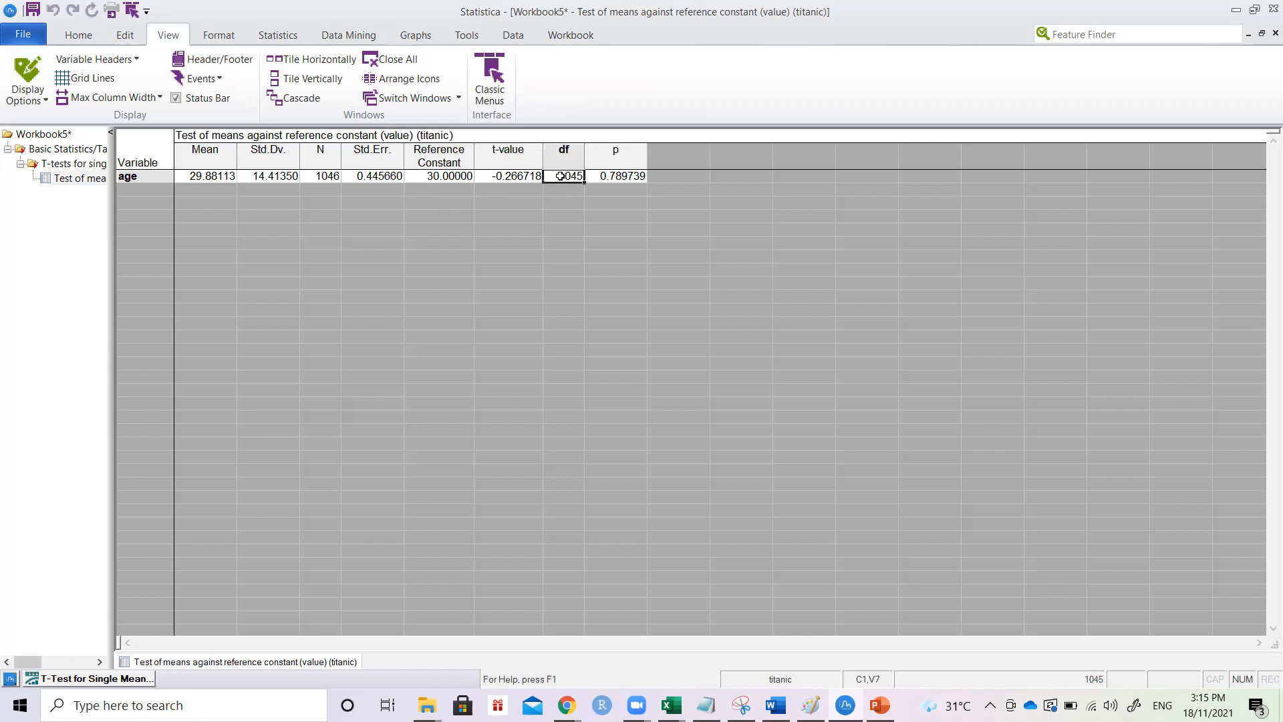
key("Right")
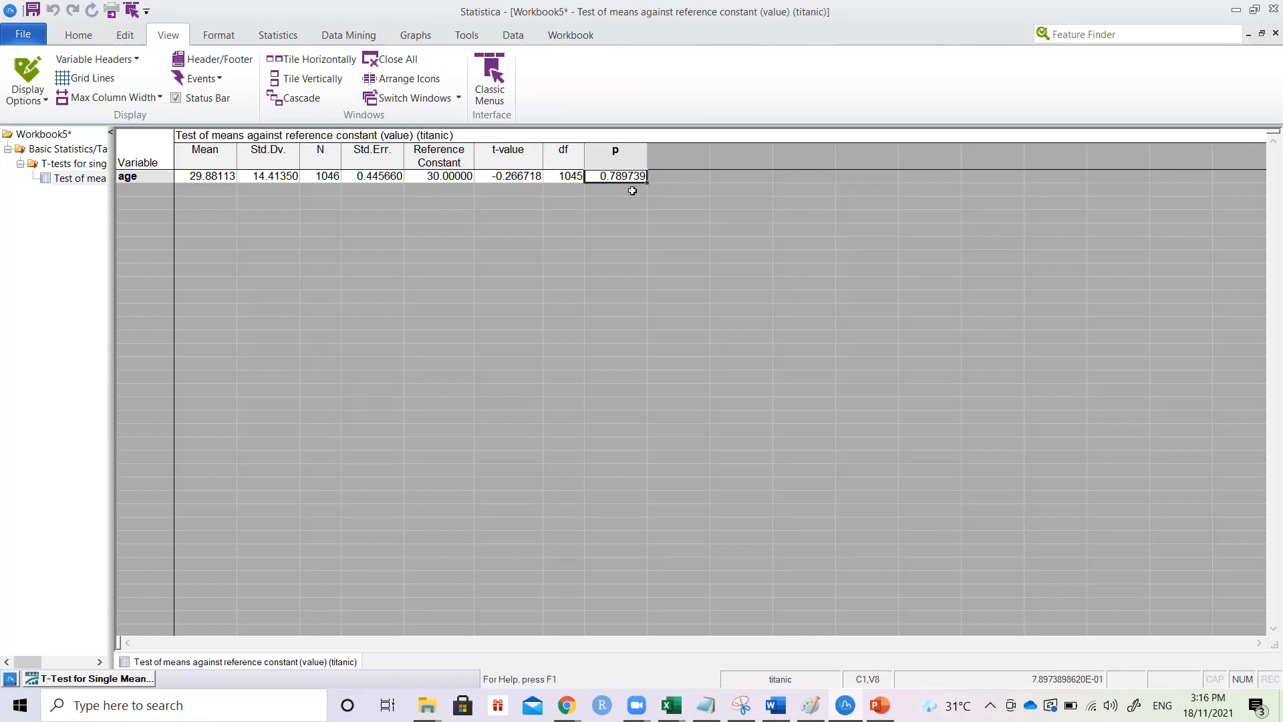
Step: Compare the mean age with the test's p-value to interpret the result, finishing on the p-value
key("Left")
key("Left")
key("Left")
key("Left")
key("Left")
key("Left")
key("Left")
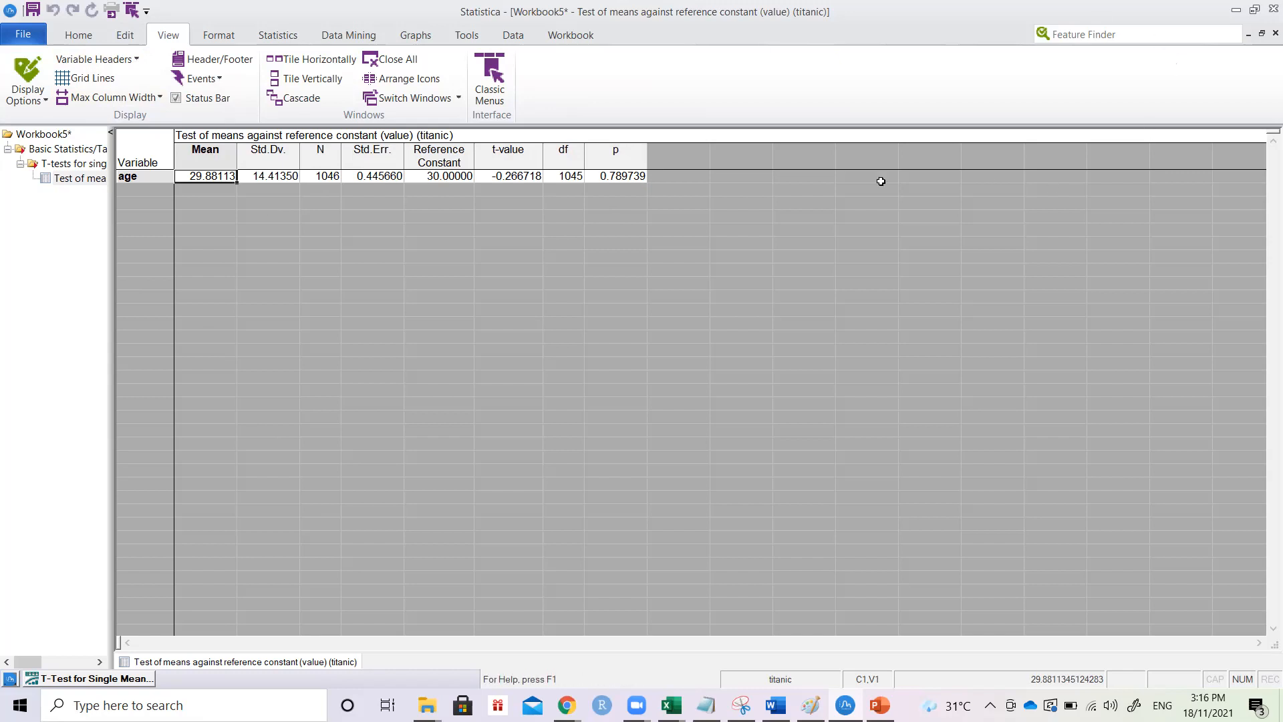
left_click(613, 177)
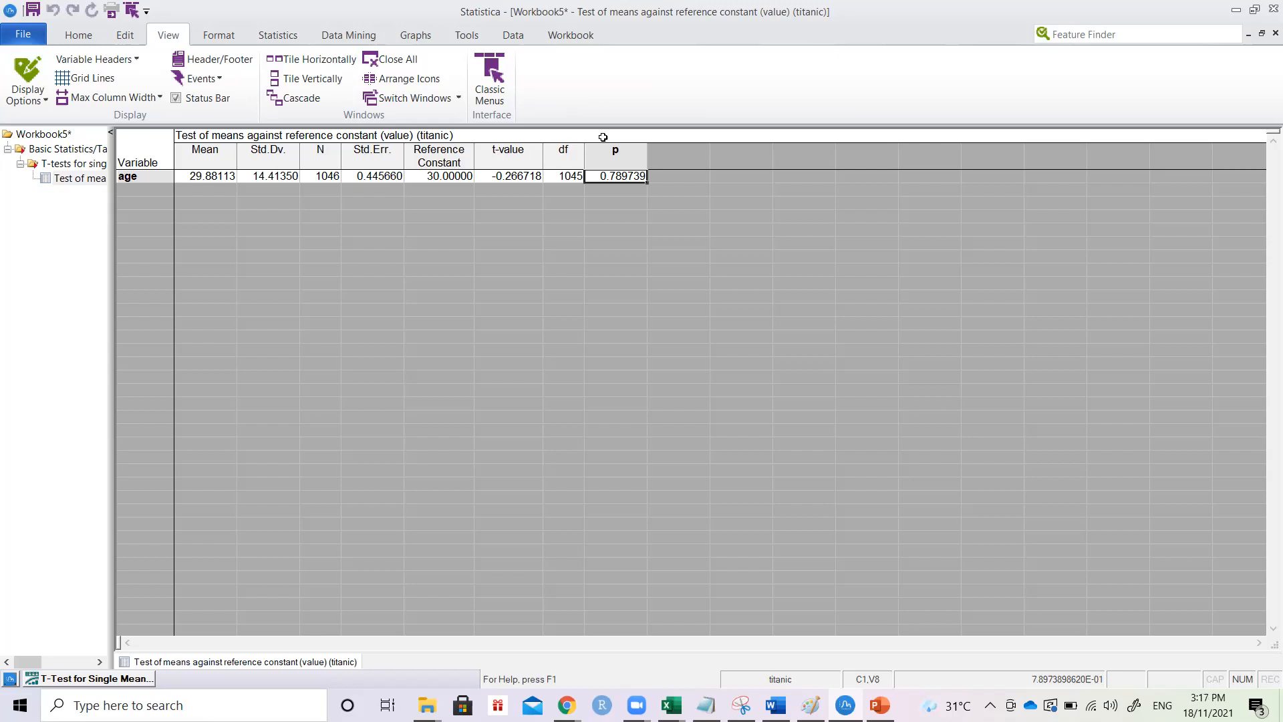
left_click(193, 177)
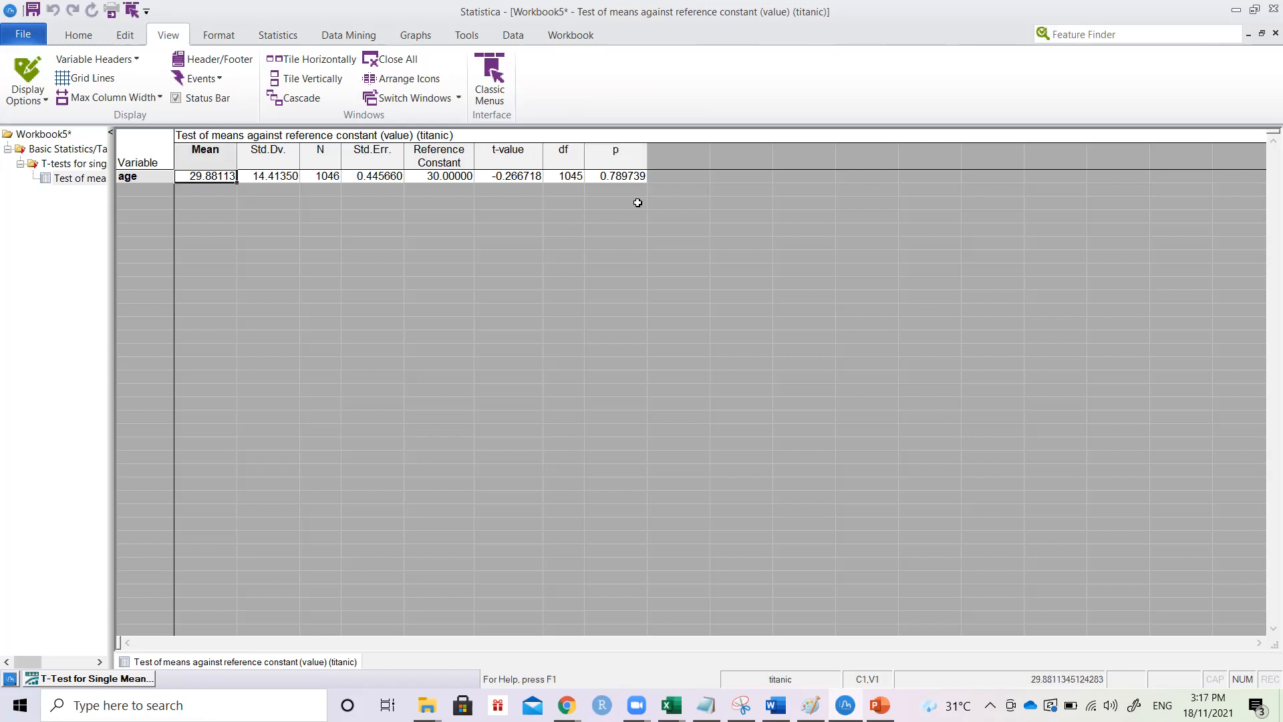
left_click(632, 175)
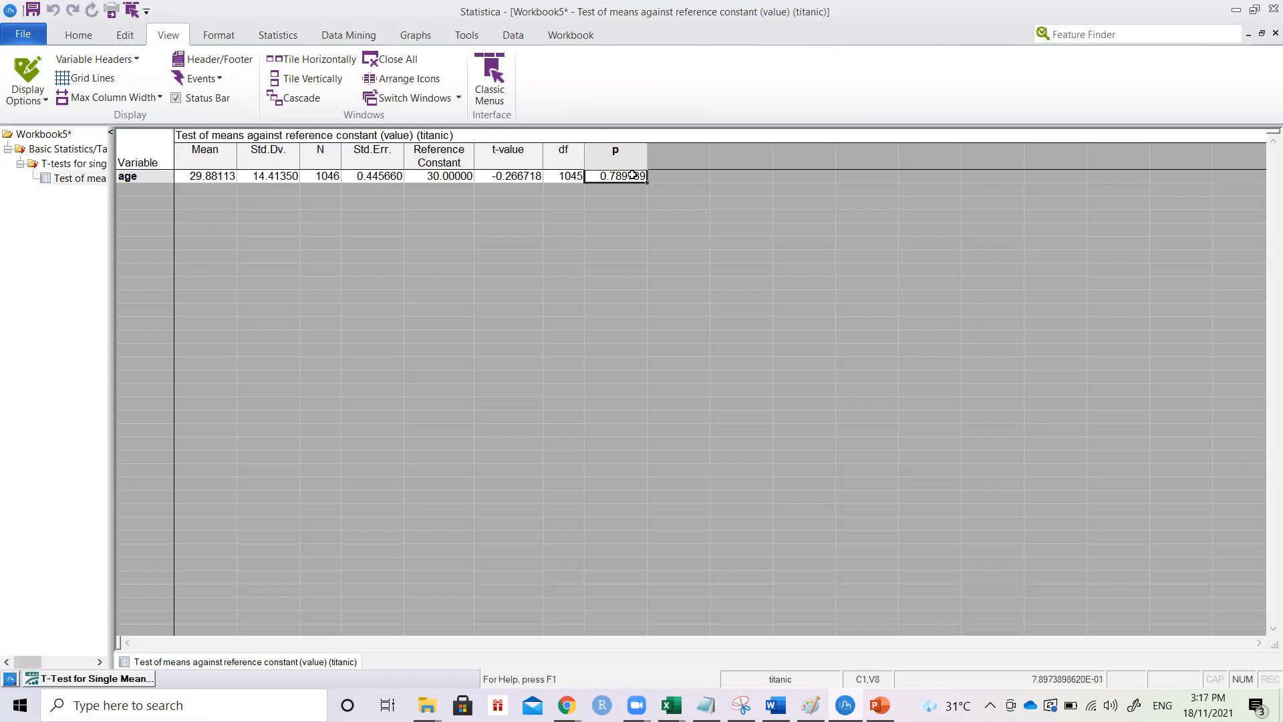
left_click(639, 137)
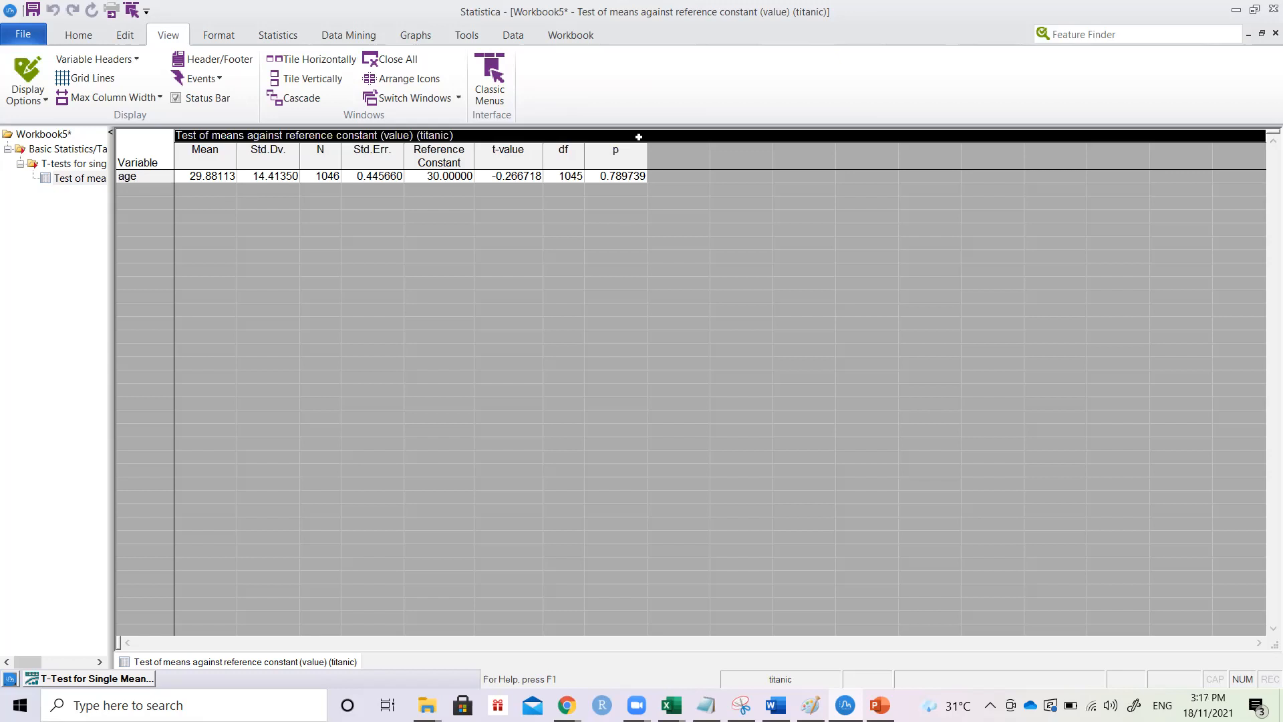
left_click(618, 172)
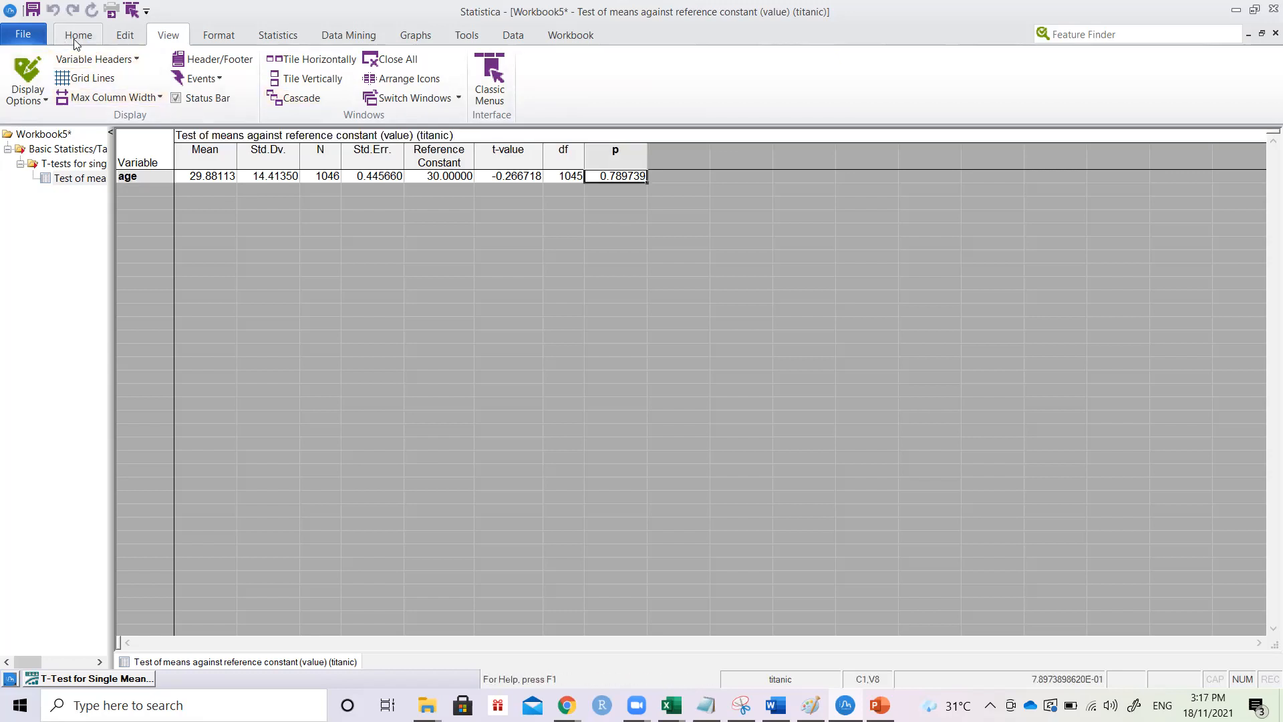
Step: Close the age results workbook and look through the fare column from the first case to the last and back
left_click(1273, 33)
left_click(656, 392)
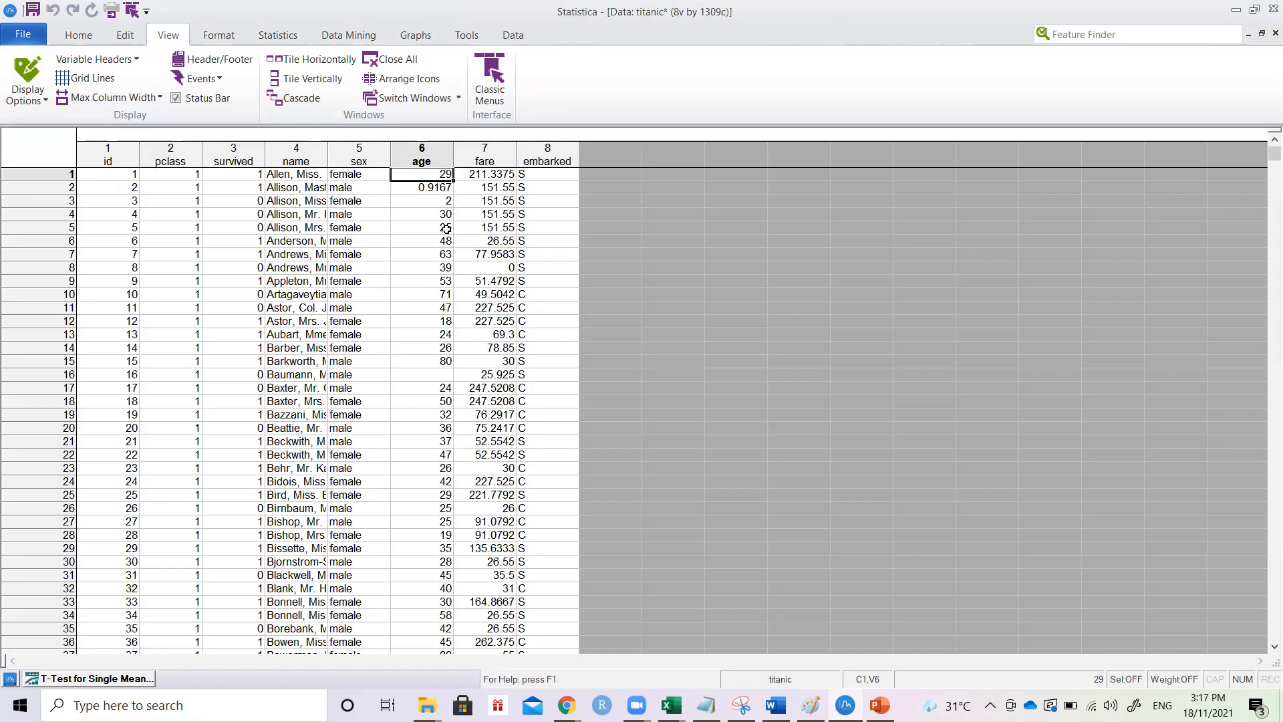
left_click(485, 174)
key("ctrl+Down")
key("ctrl+Up")
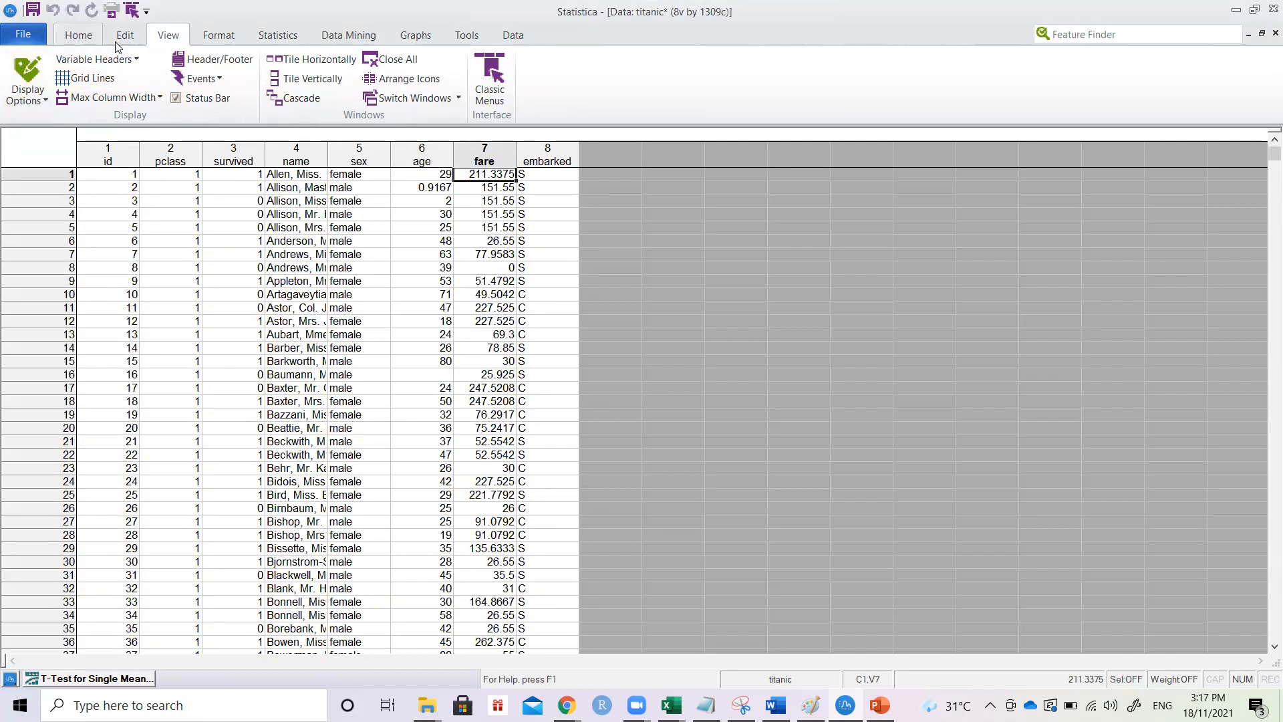
Step: Start a new Descriptive statistics analysis on the titanic data
left_click(94, 42)
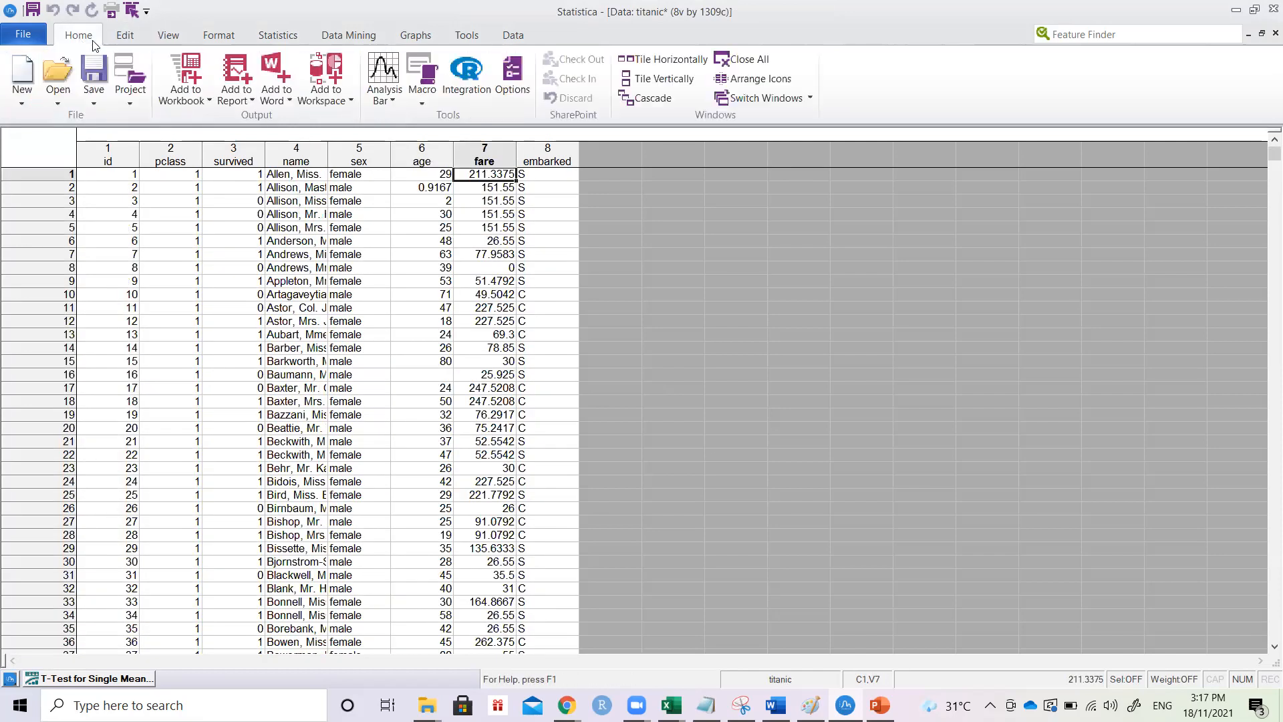
left_click(301, 37)
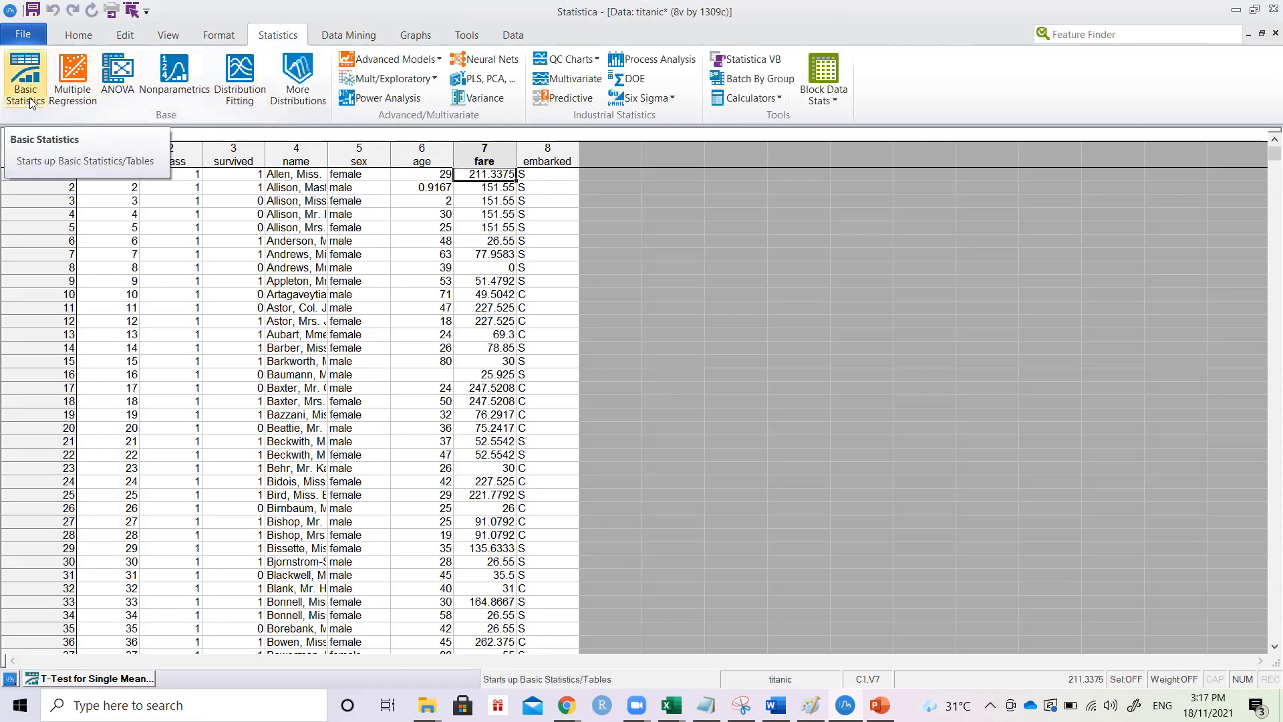
left_click(12, 92)
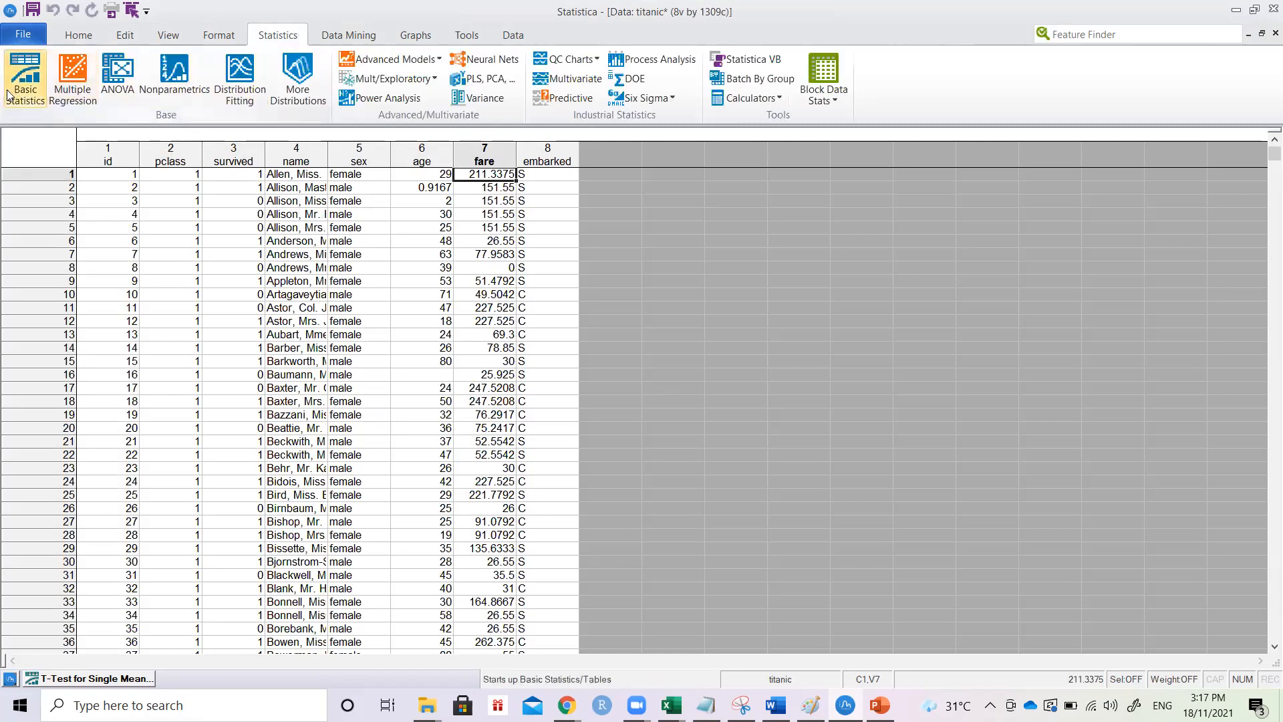
left_click(739, 353)
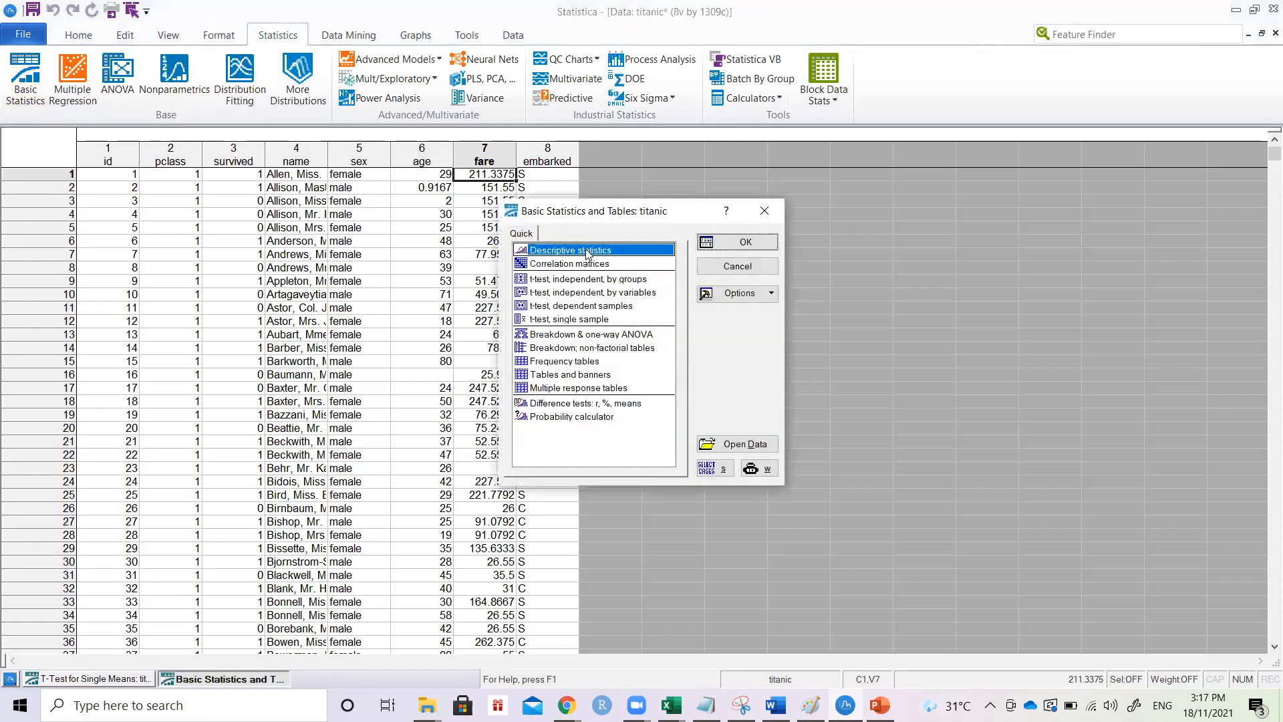
double_click(585, 249)
Step: Select fare as the analysis variable, generate its summary statistics and examine the mean fare
left_click(646, 220)
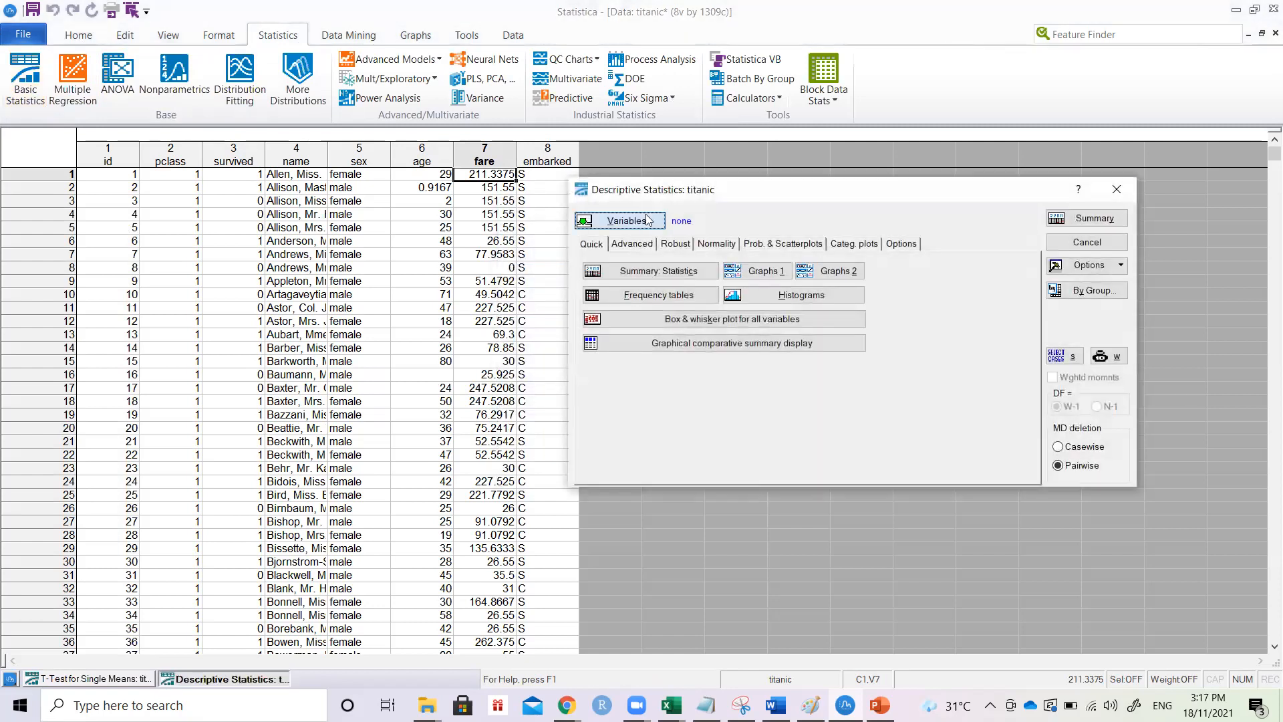
left_click(731, 307)
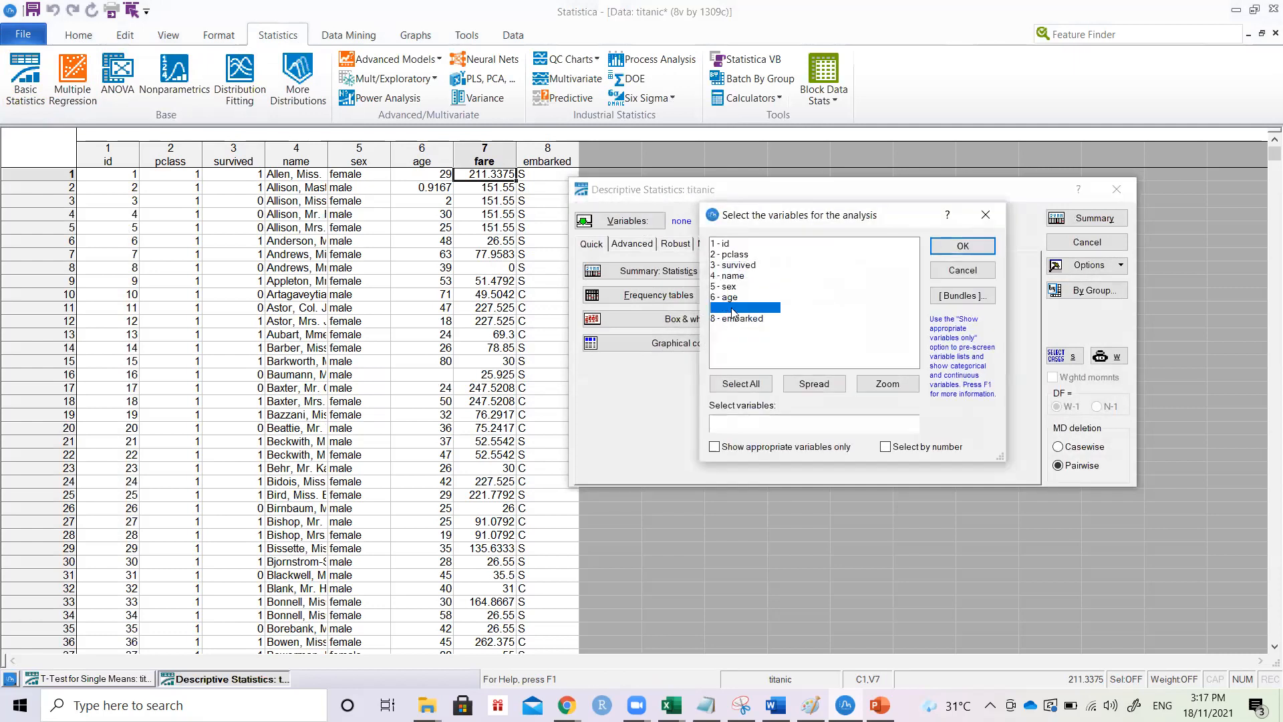
left_click(982, 244)
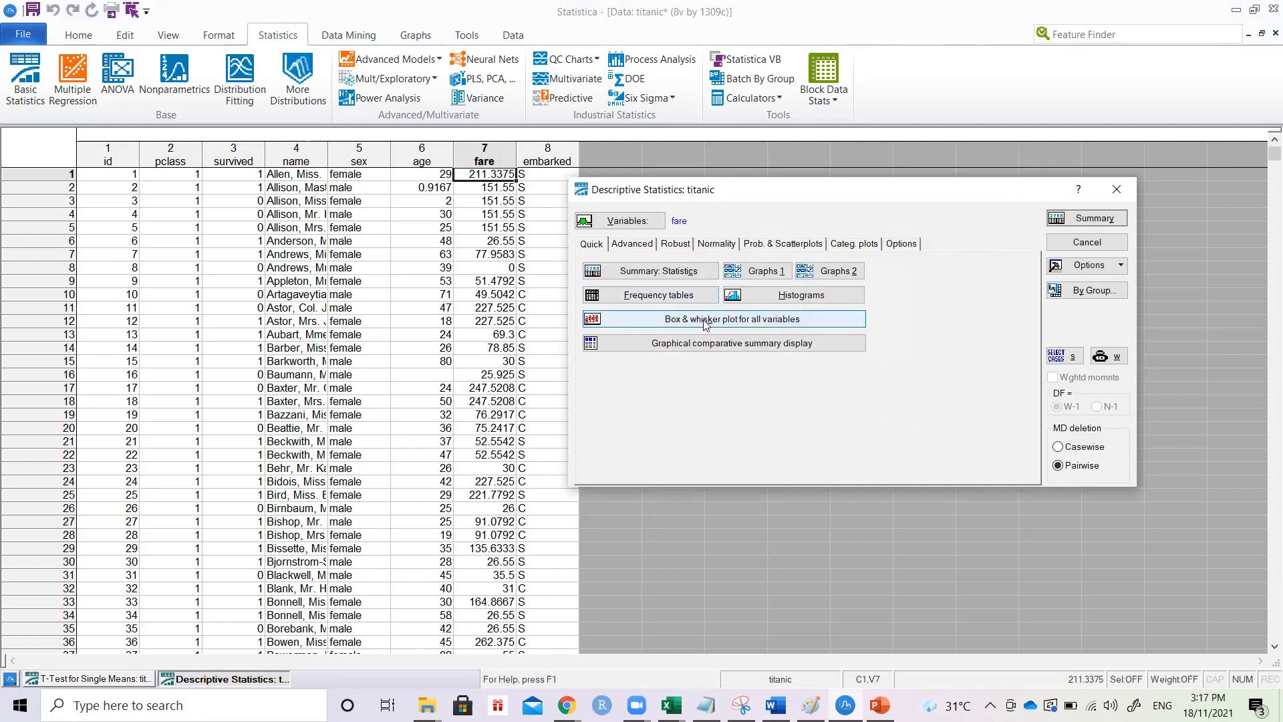
left_click(674, 274)
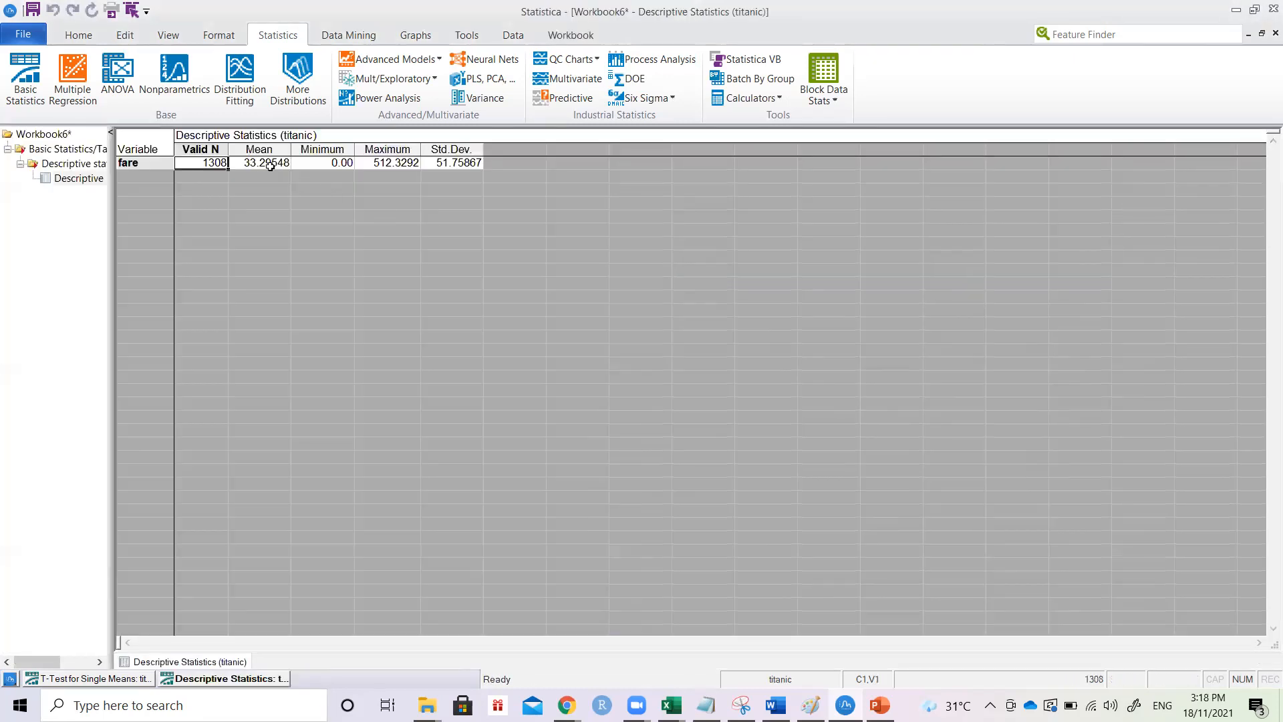
left_click(269, 164)
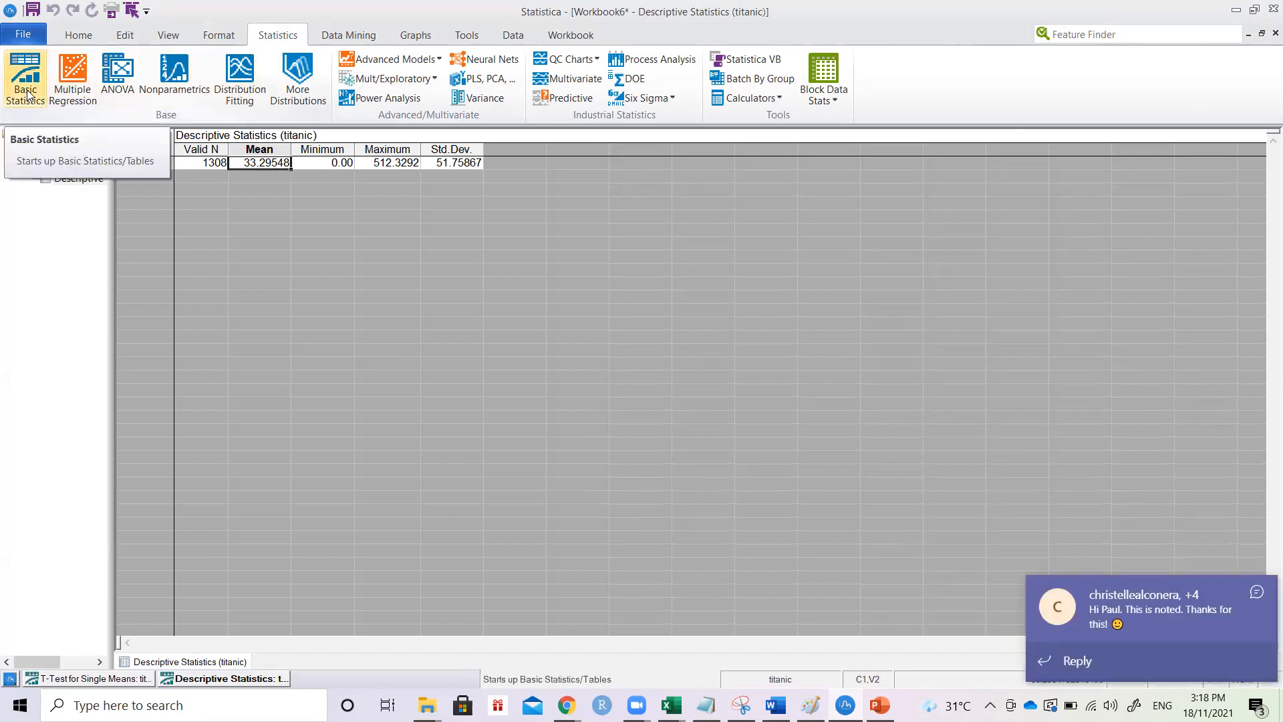
left_click(1257, 593)
left_click(27, 93)
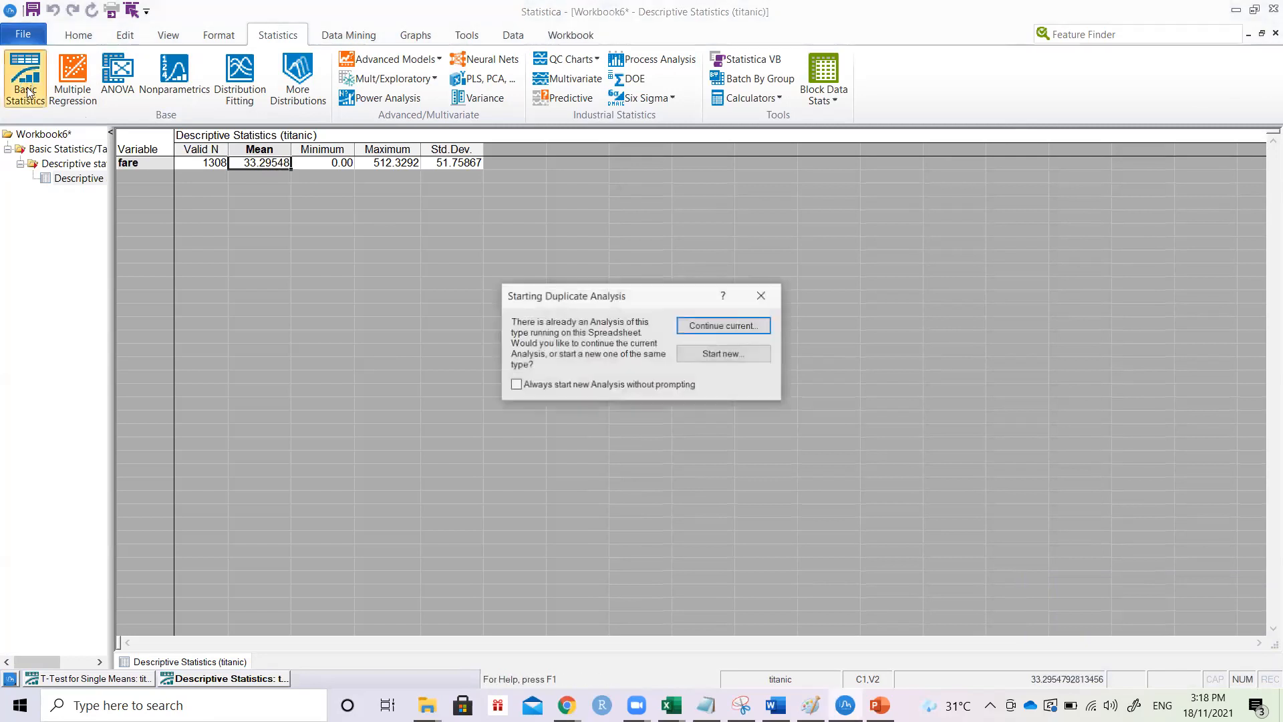
left_click(715, 356)
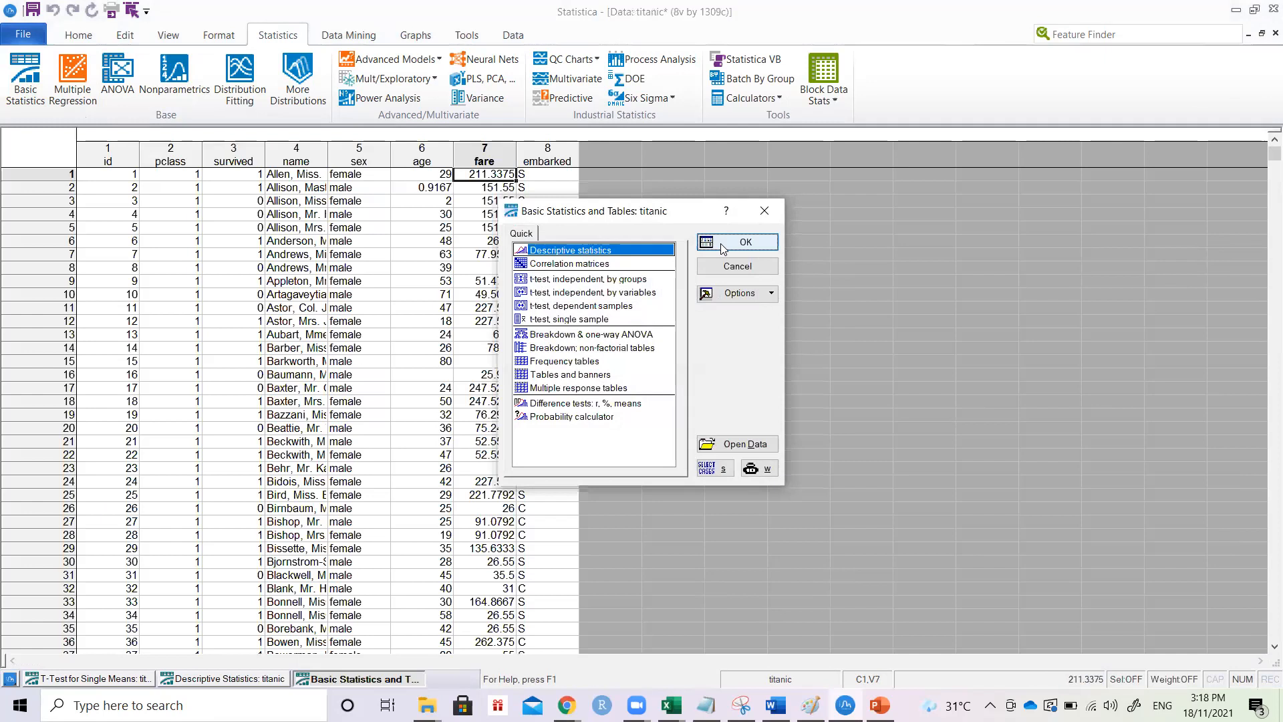
left_click(723, 247)
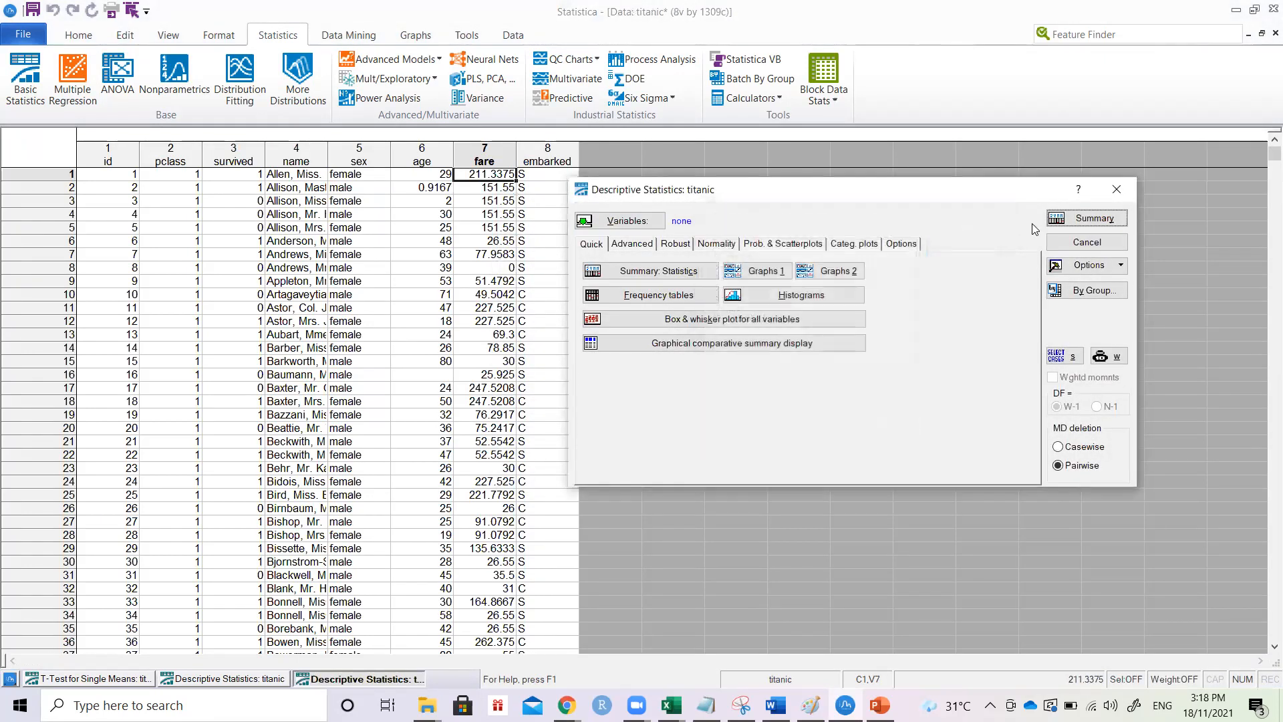
left_click(1116, 189)
left_click(855, 378)
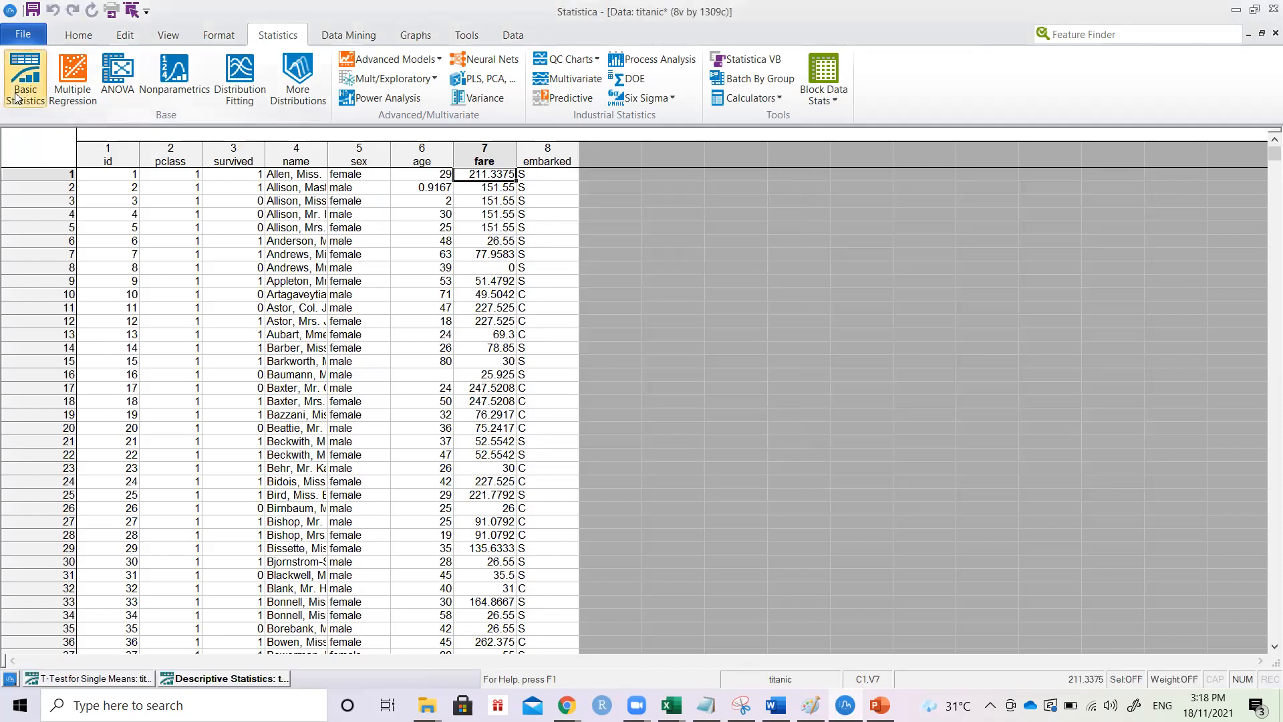
Step: Start a new single-sample t-test on the titanic data and select fare as its variable
left_click(25, 79)
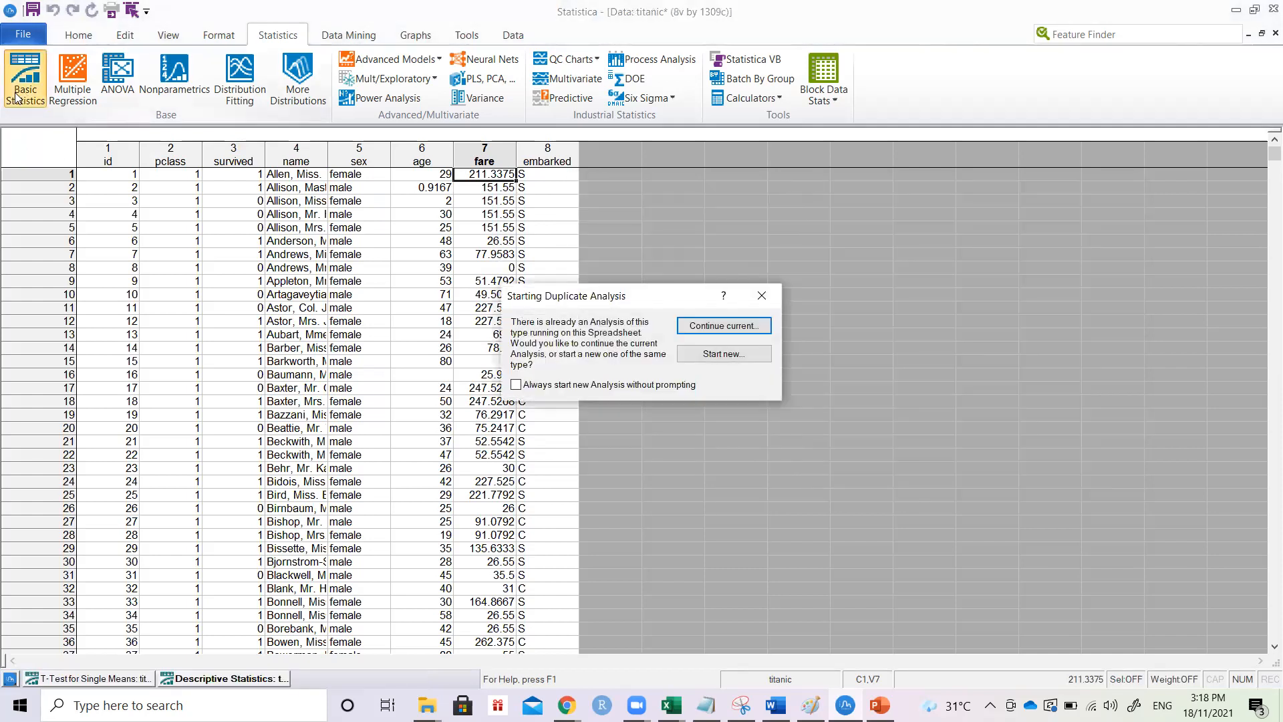
left_click(749, 348)
double_click(592, 318)
left_click(523, 246)
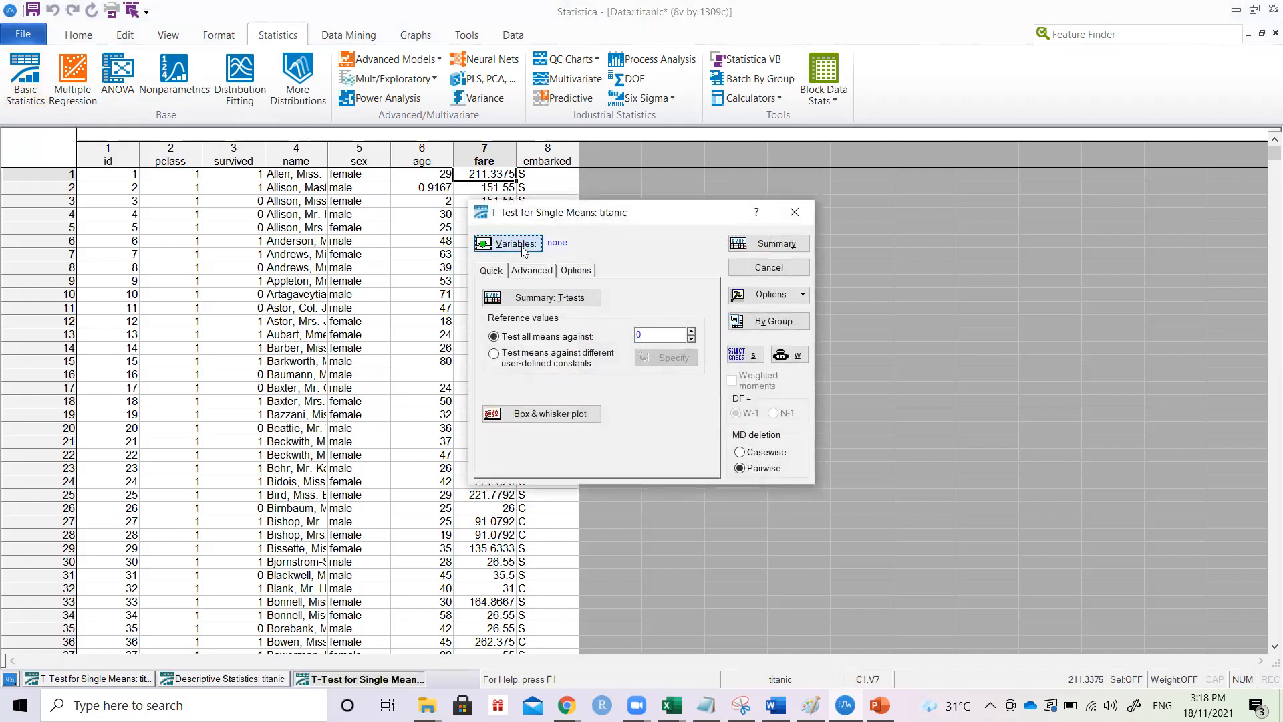
double_click(730, 308)
Step: Set the reference value for testing all means to 35 and generate the t-test summary for fare
double_click(672, 341)
key("BackSpace")
type("35")
left_click(580, 303)
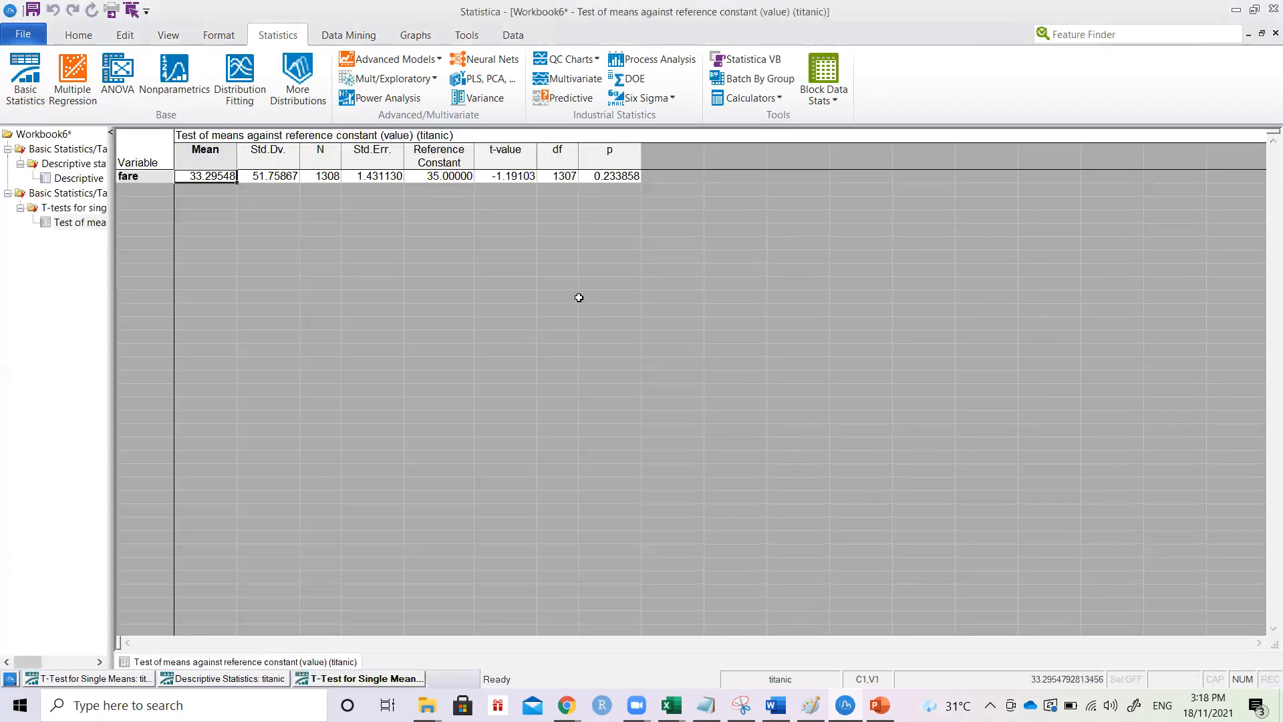
Step: Examine the fare test's reference constant, t-value, degrees of freedom and p-value
left_click(604, 178)
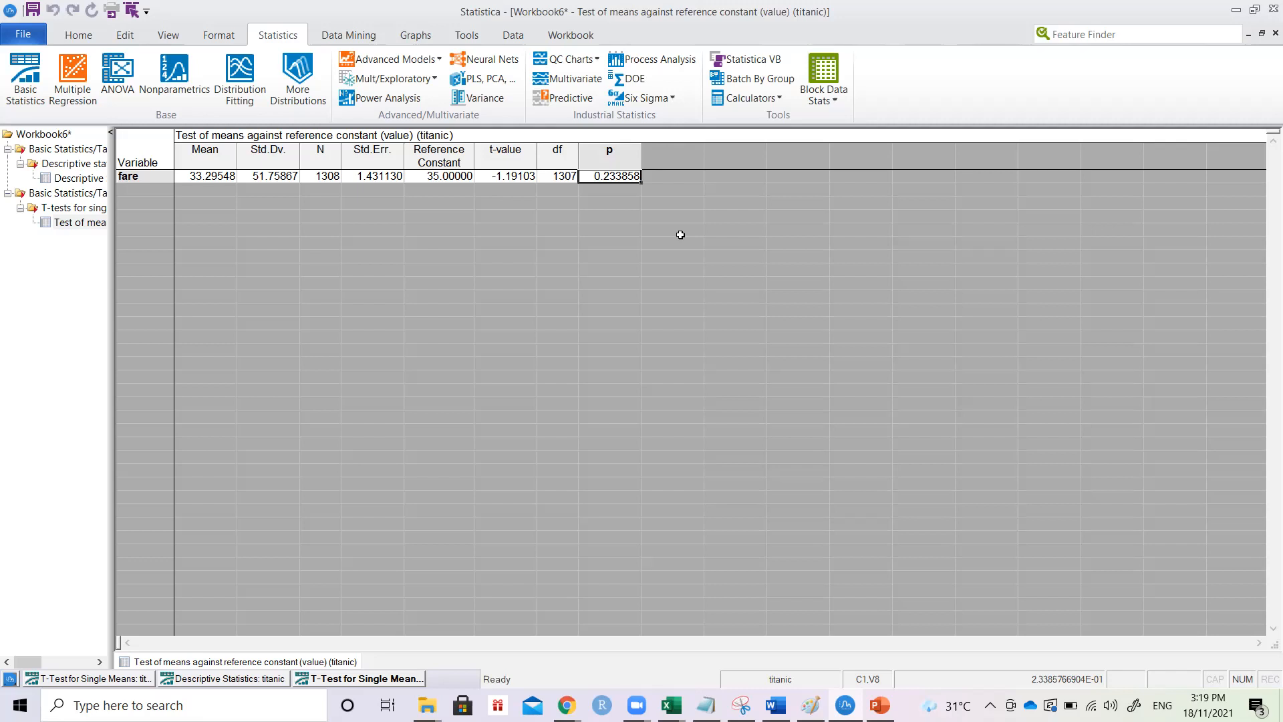
key("Left")
key("Left")
key("Left")
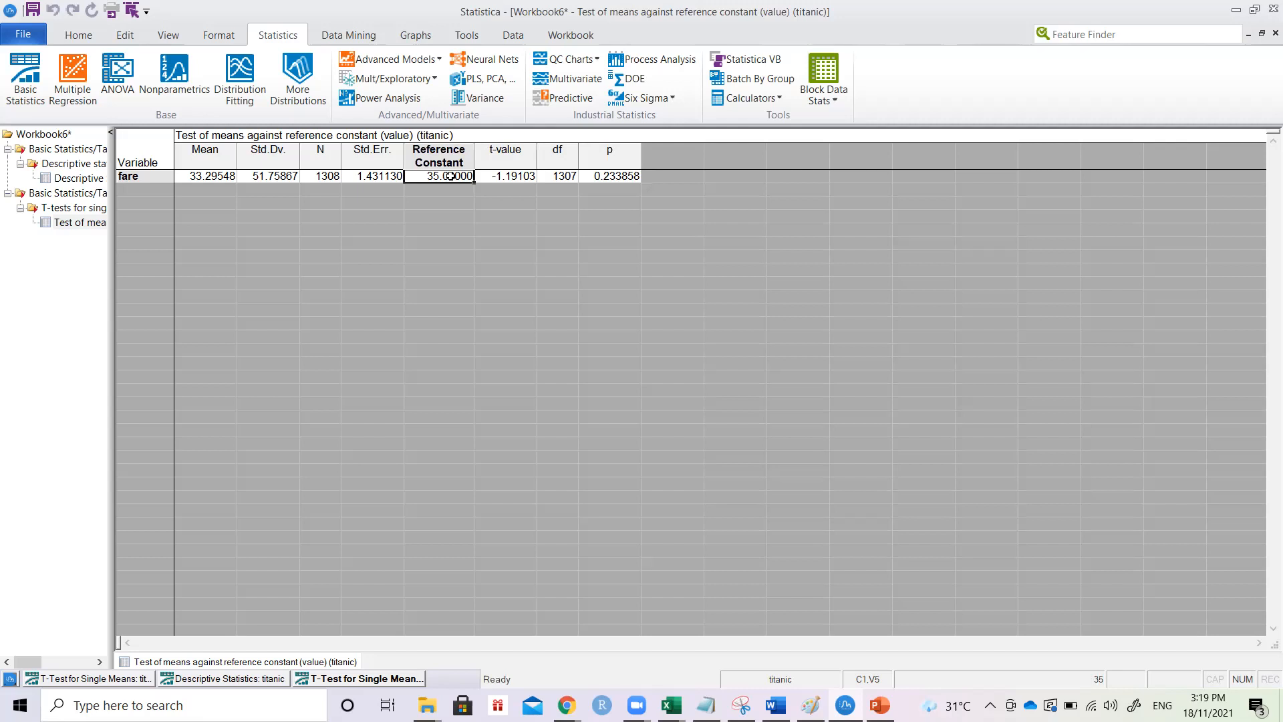
left_click(596, 176)
key("Left")
key("Left")
key("Left")
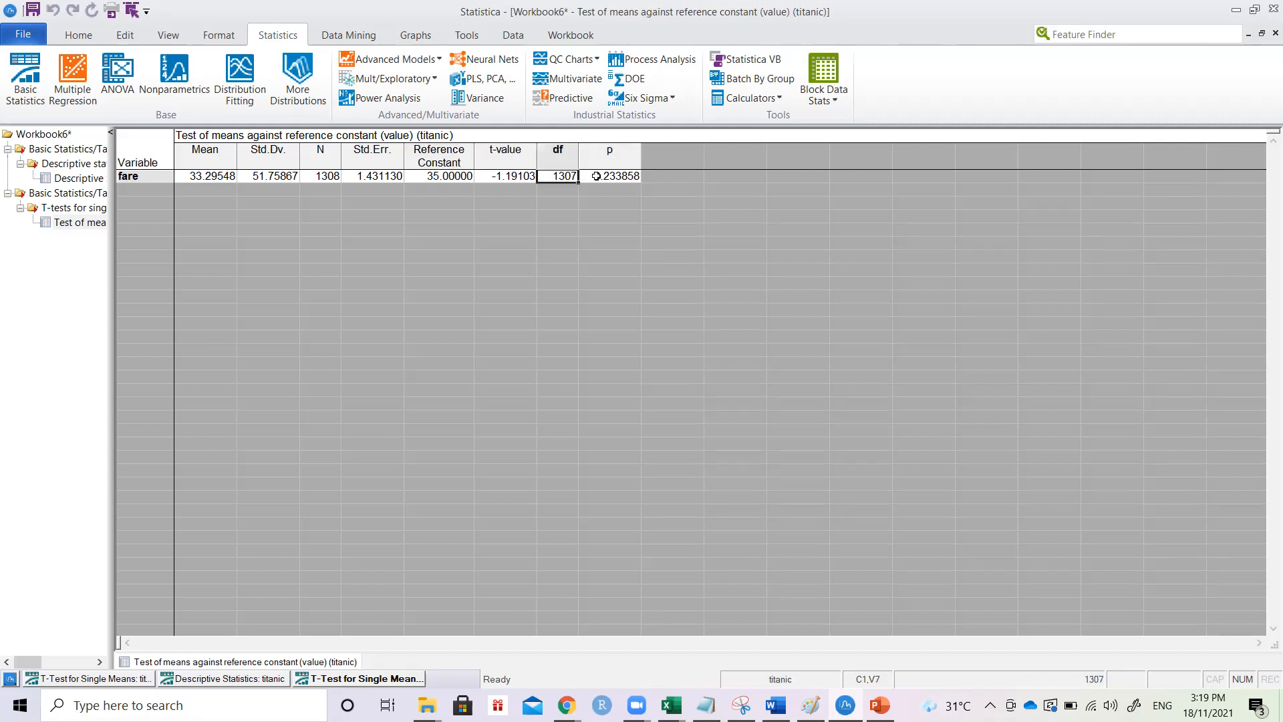
left_click(513, 175)
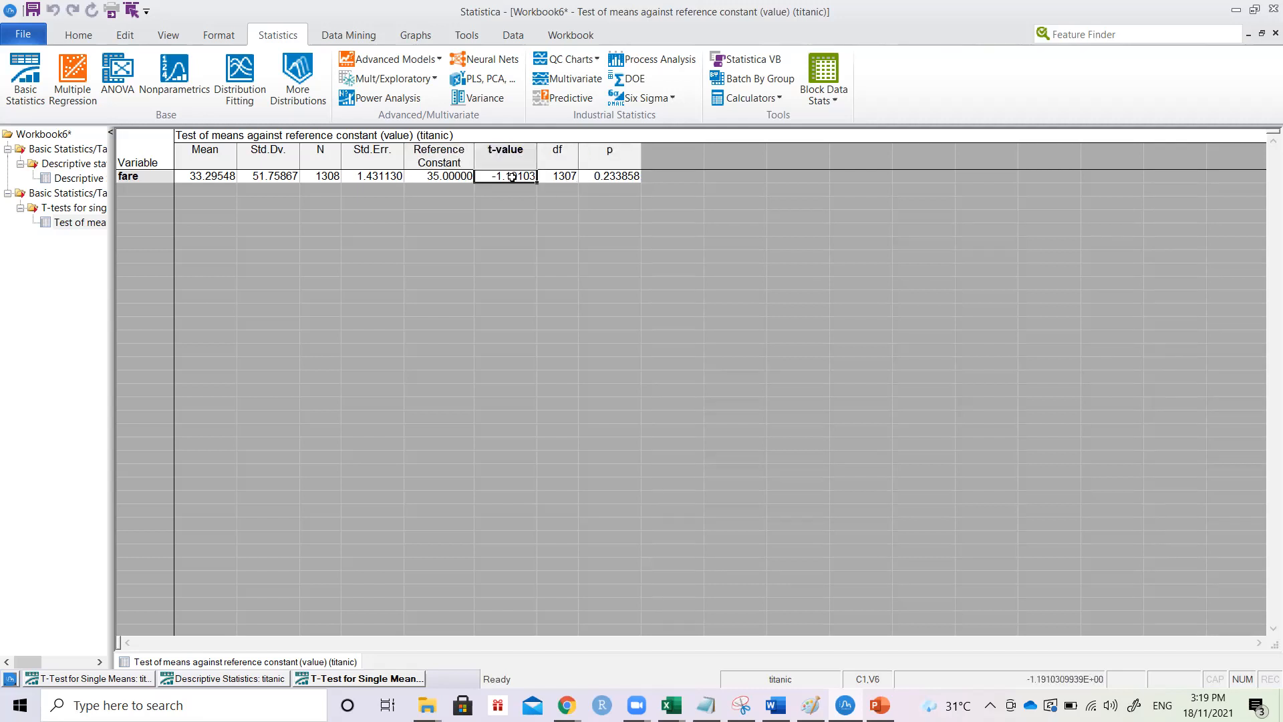
left_click(565, 175)
left_click(611, 175)
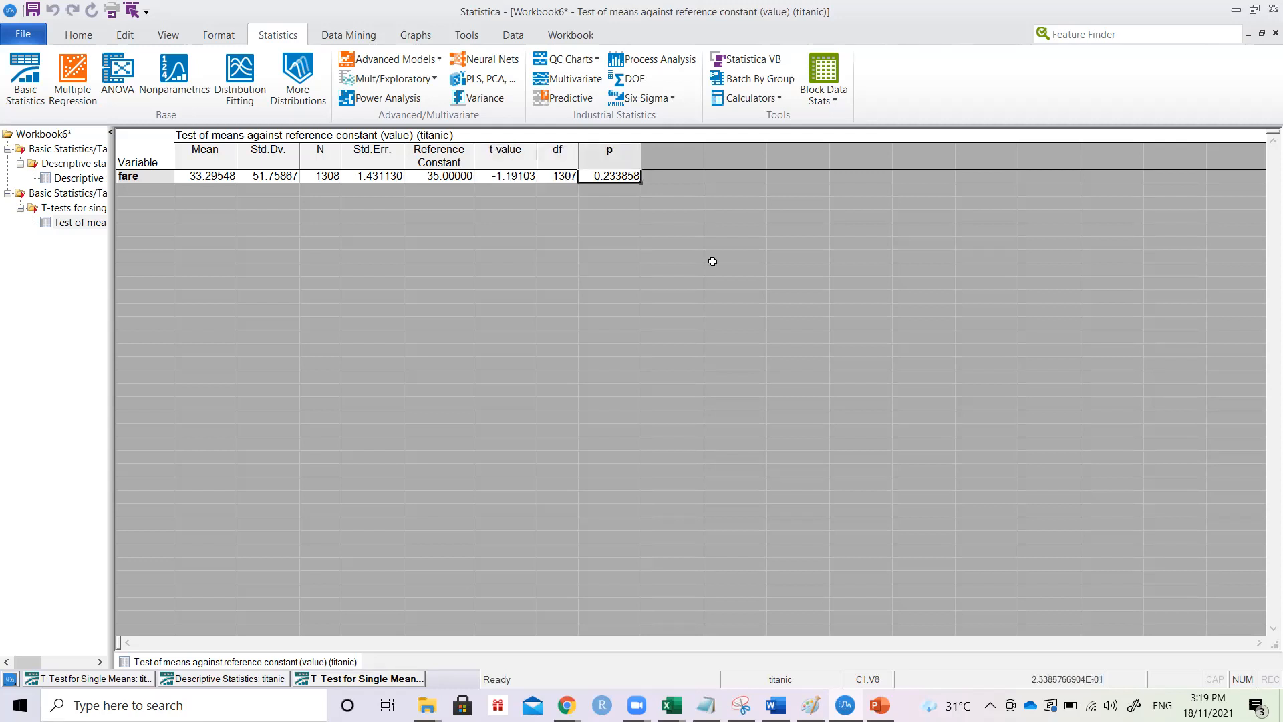
Step: Close the fare results workbook and go to the embarked variable in the titanic data
left_click(1275, 33)
left_click(647, 390)
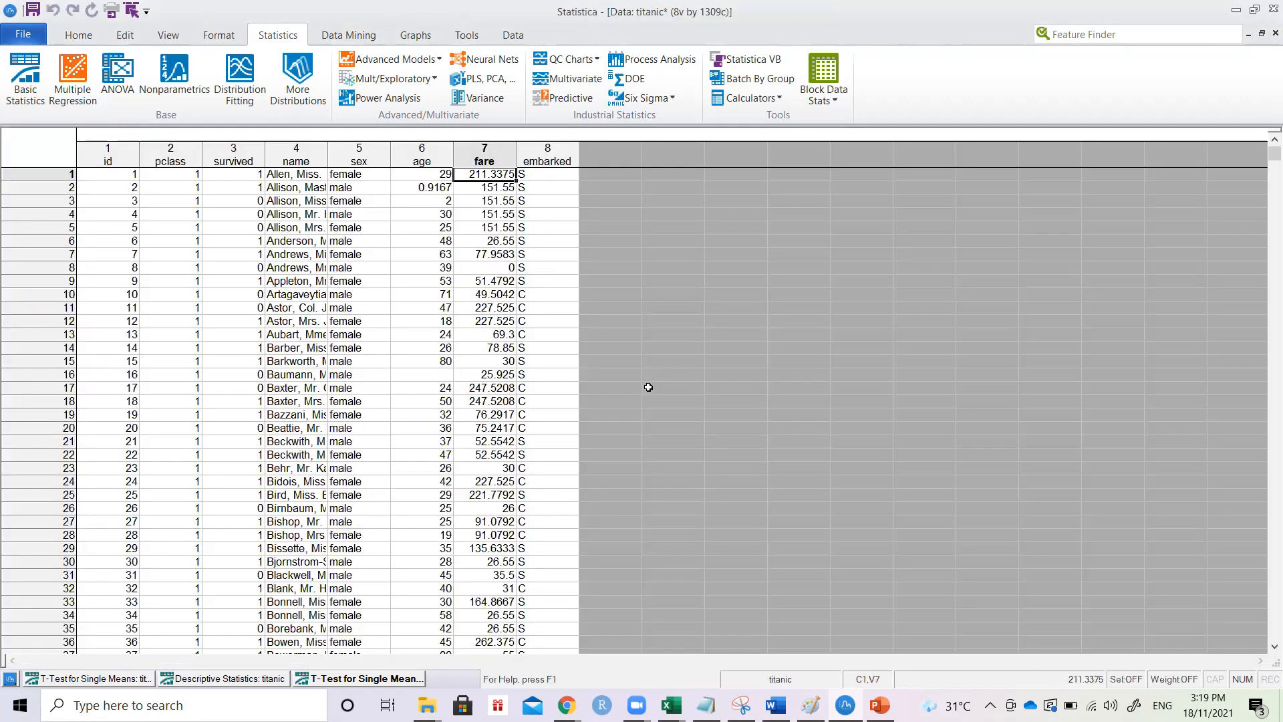
left_click(546, 177)
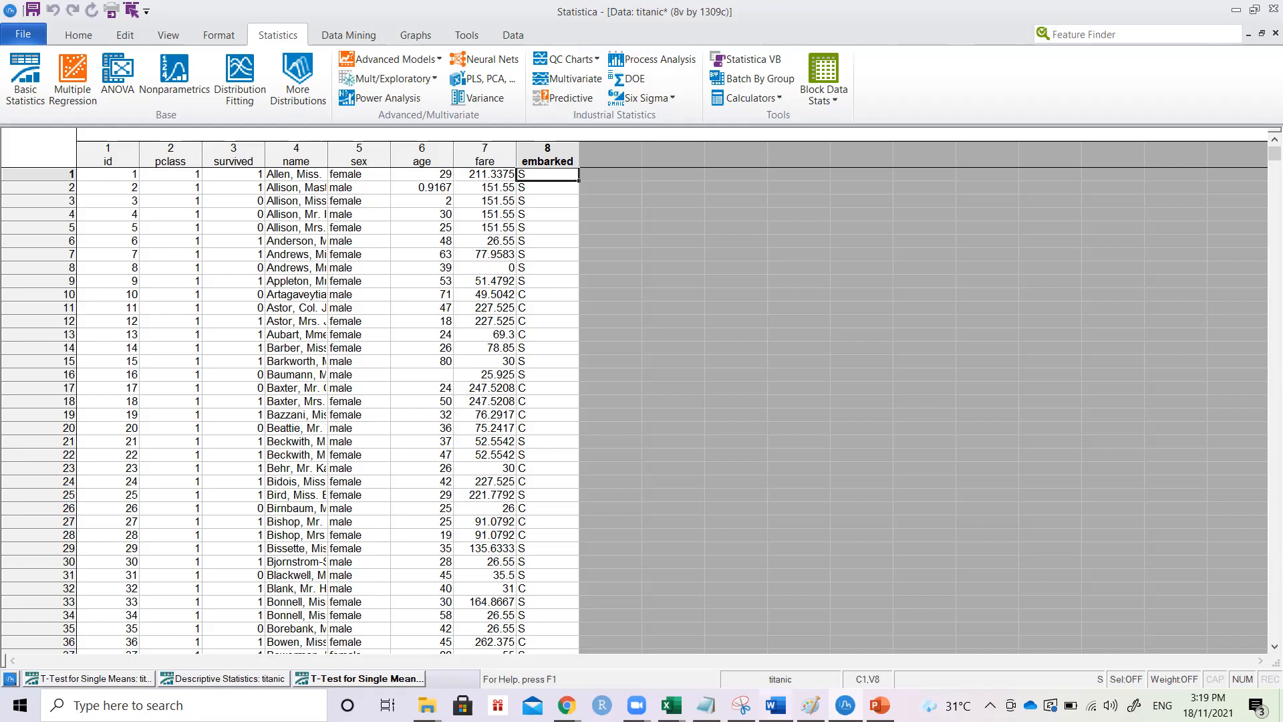
Step: Review the titanic research questions on slide 2 in PowerPoint and switch to the titanic (1) workbook in Excel
left_click(670, 705)
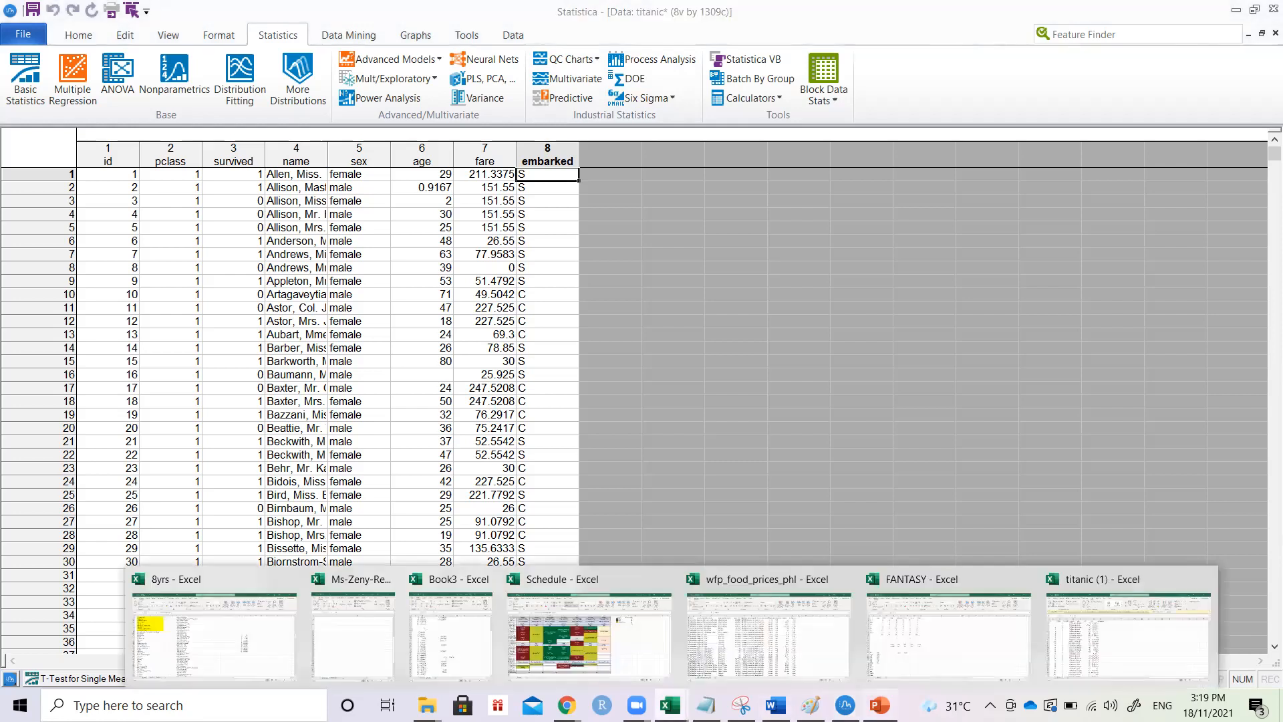
left_click(879, 705)
left_click(104, 271)
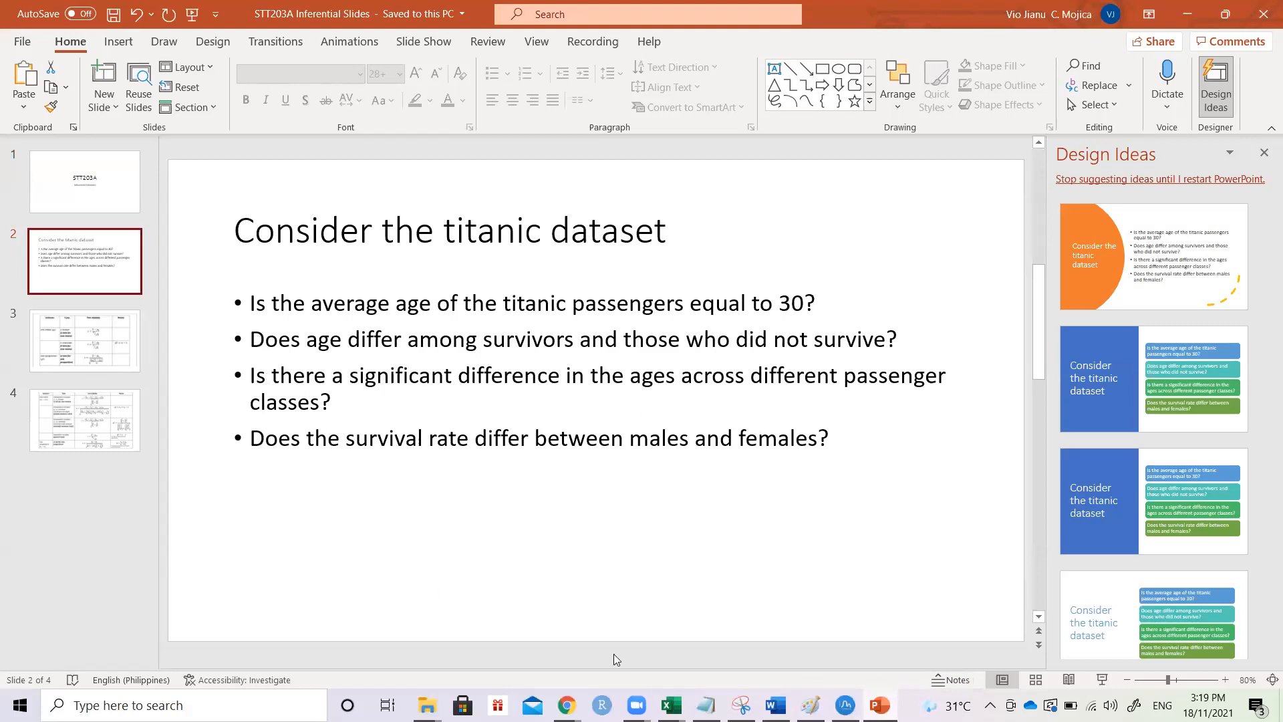
mouse_move(670, 705)
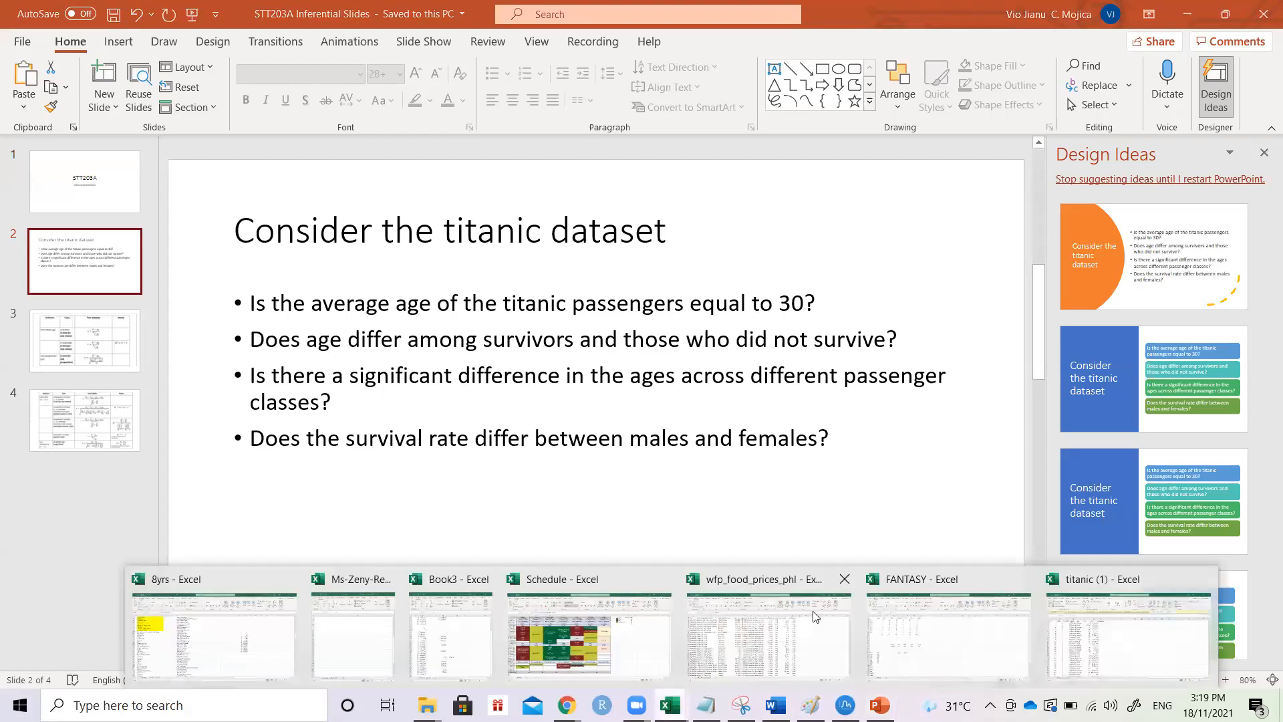
left_click(1100, 626)
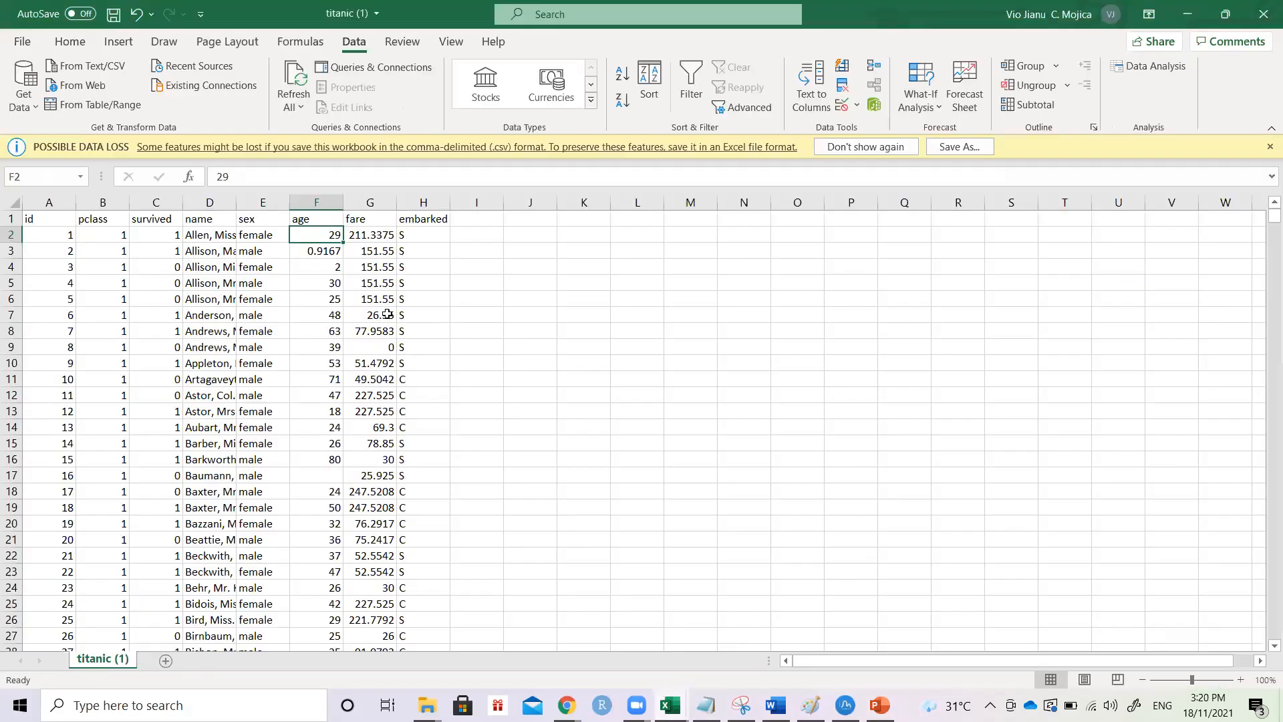
Step: Check the slide's question on age and survival against the age and survived columns, and clear the column selection
left_click(321, 198)
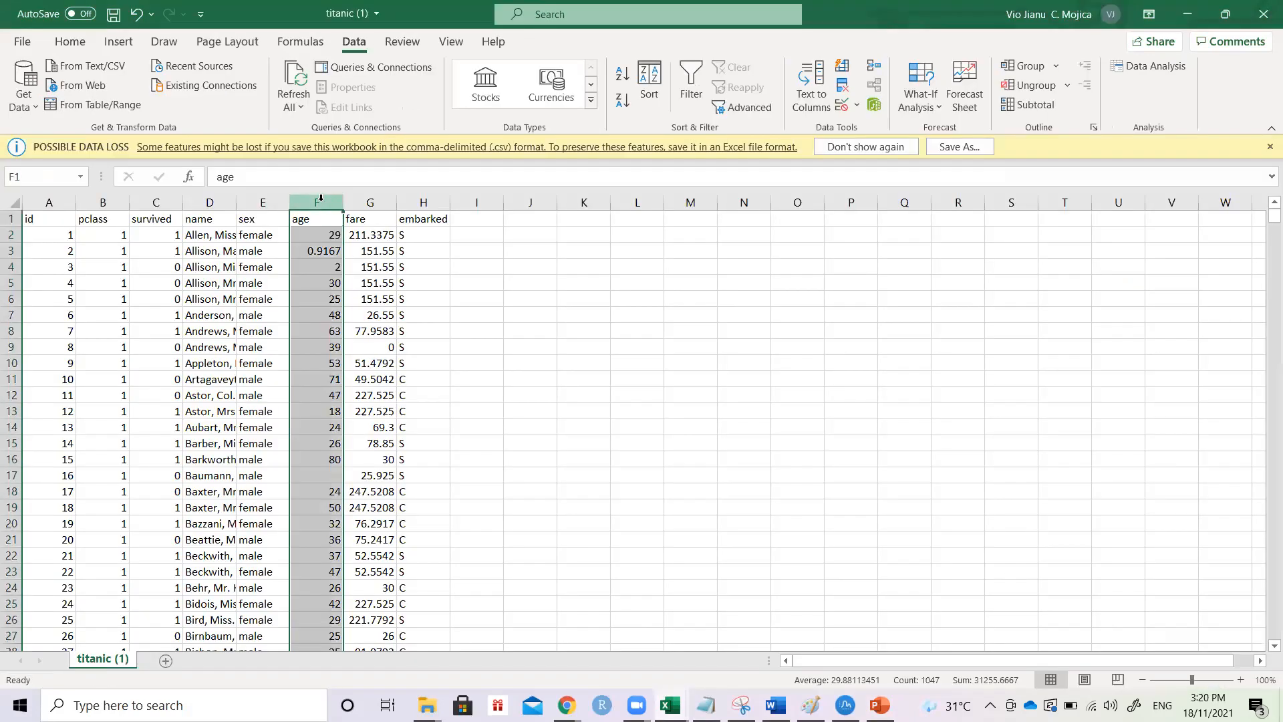
left_click(271, 196, "ctrl")
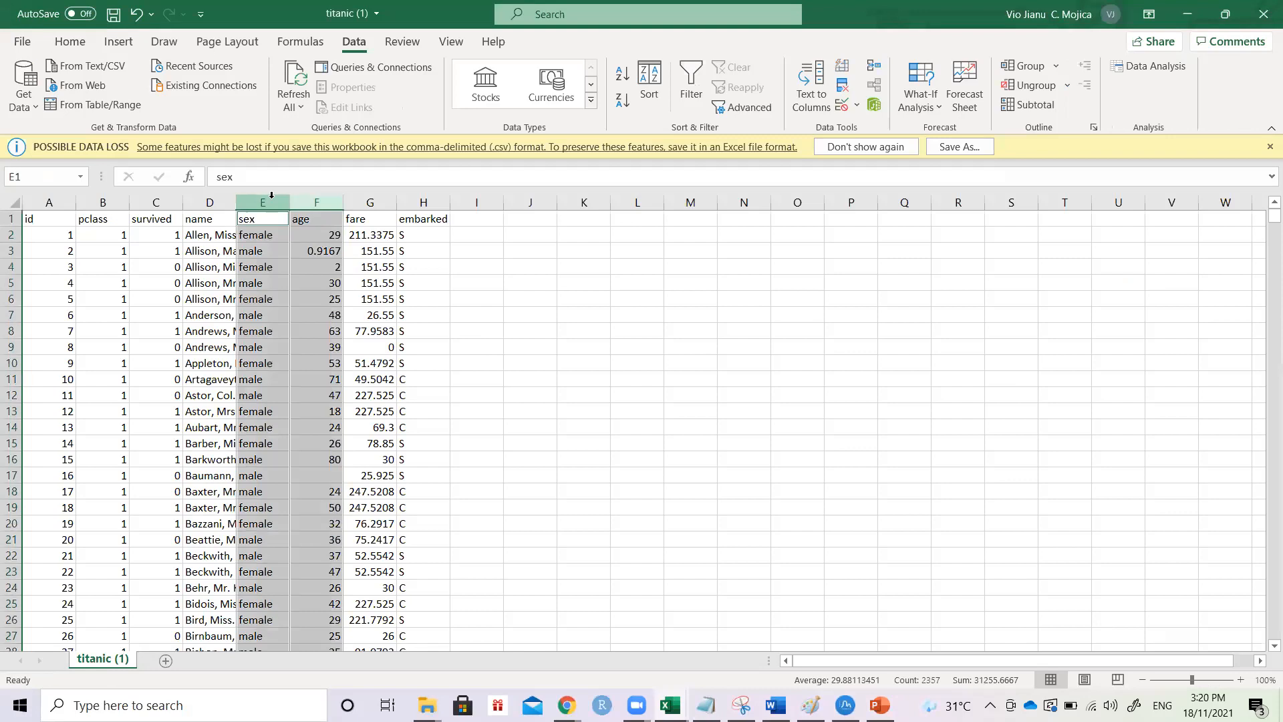
key("alt+Tab")
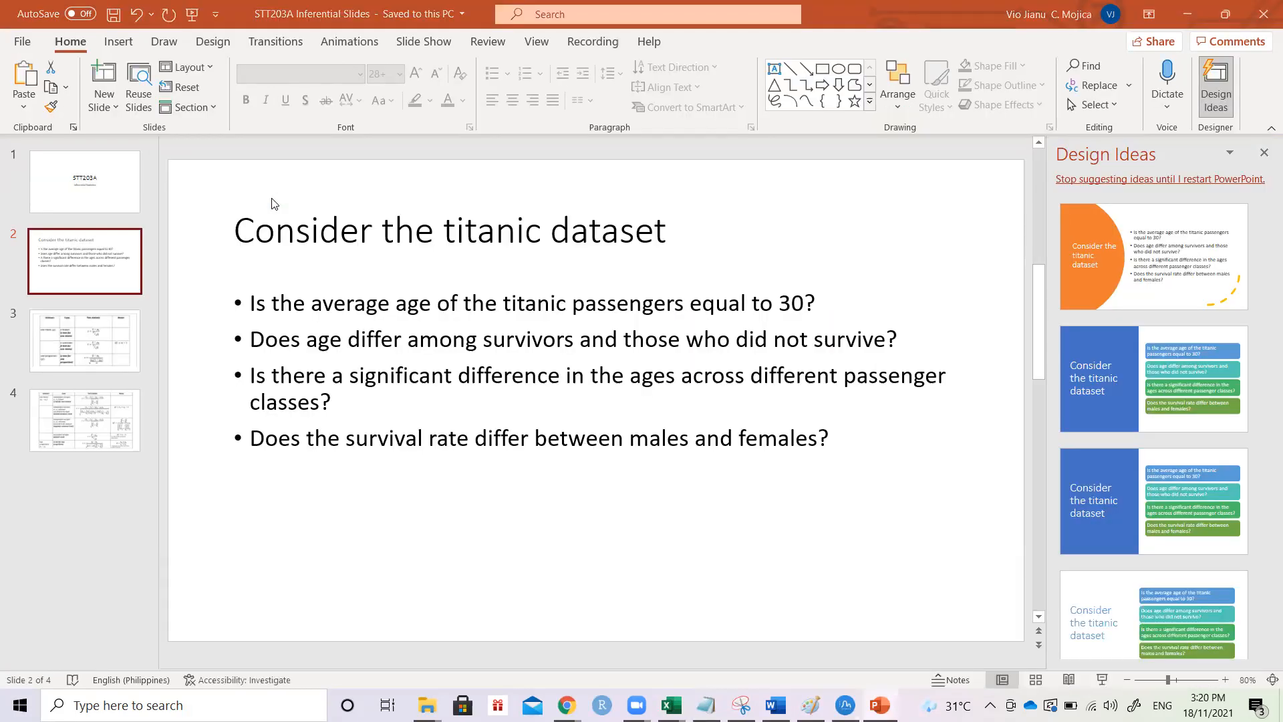
key("alt+Tab")
left_click(318, 201)
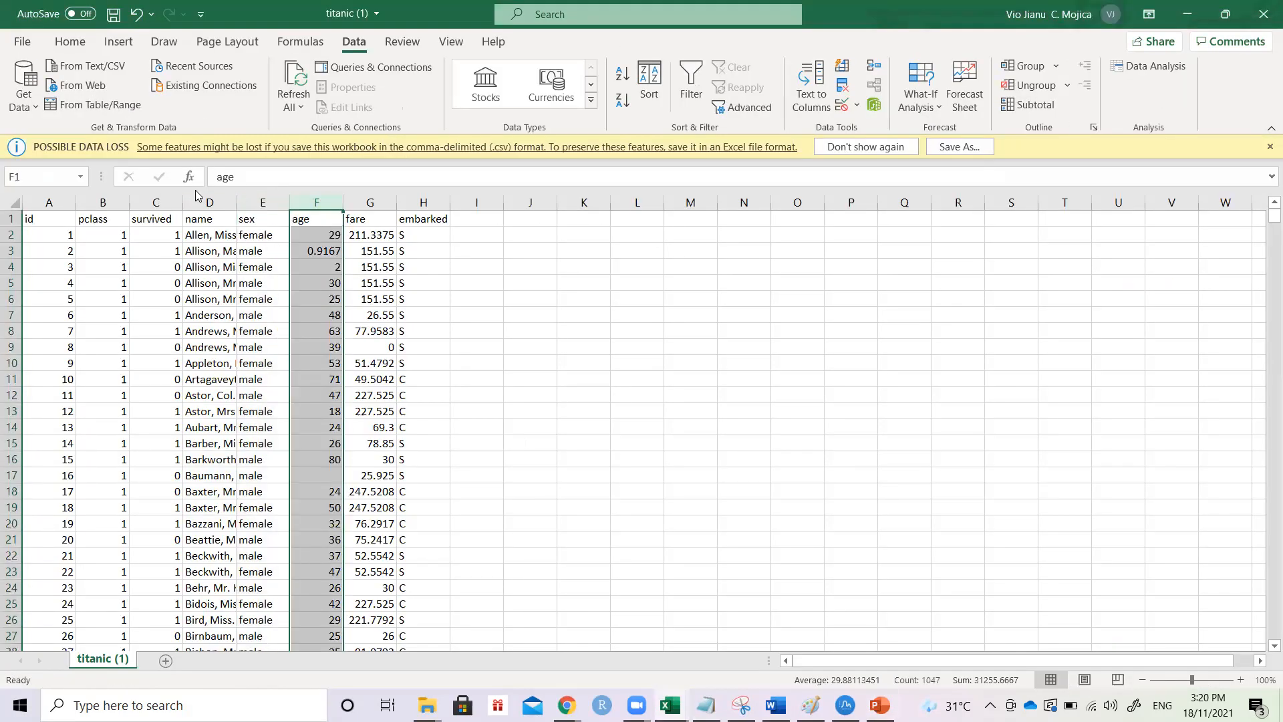
left_click(158, 200, "ctrl")
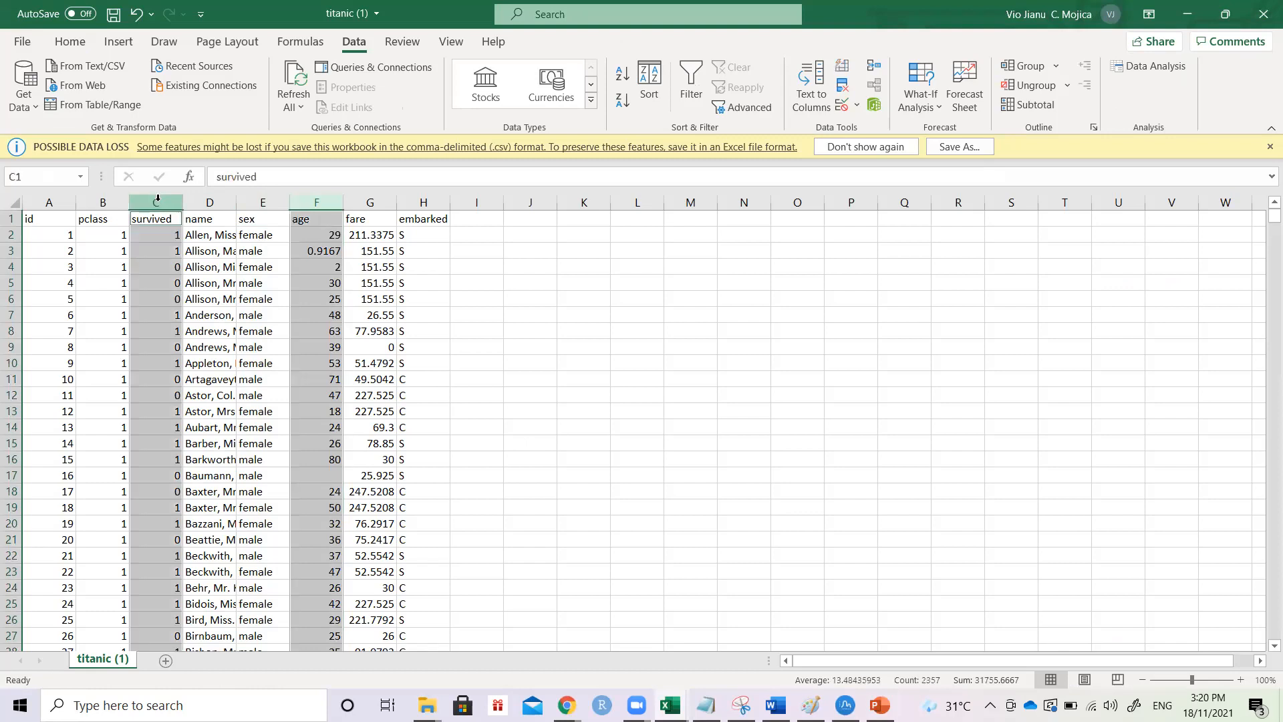
left_click(829, 267)
left_click(742, 214)
Step: Examine the data analysis tools for the equal-variance and unequal-variance two-sample t-tests and the F-Test Two-Sample for Variances
left_click(1164, 69)
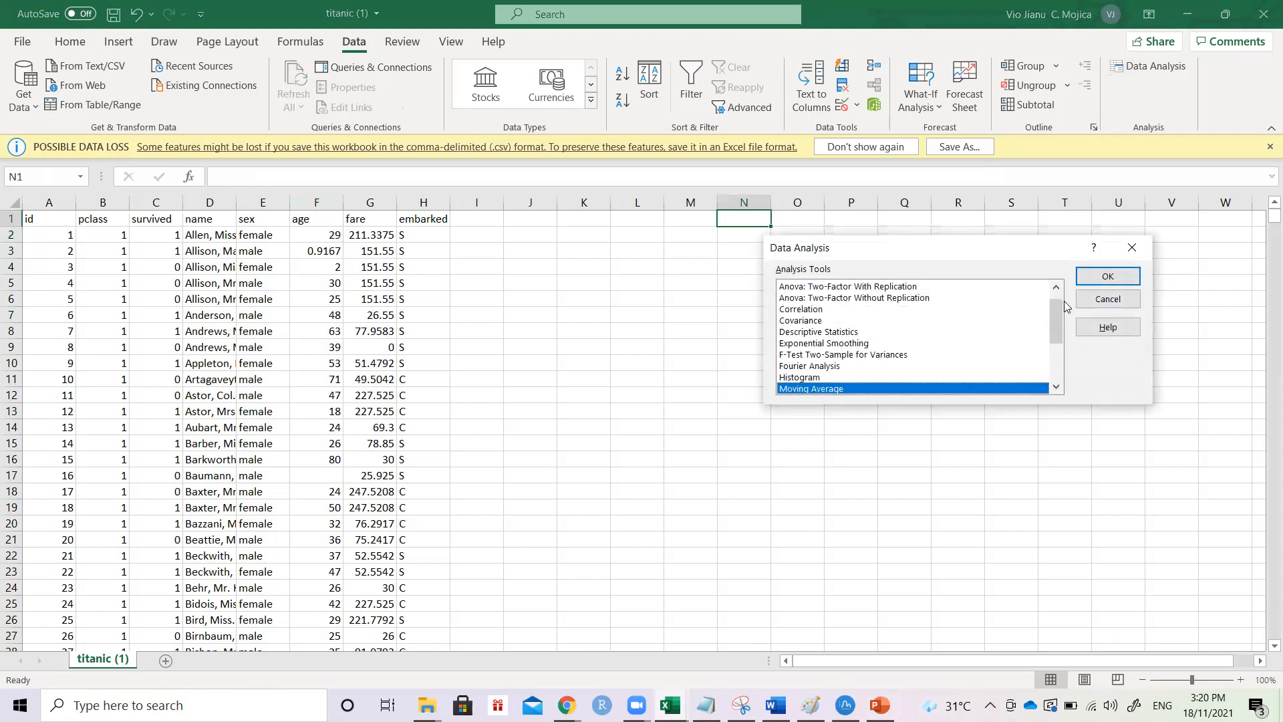
double_click(1057, 387)
triple_click(1056, 386)
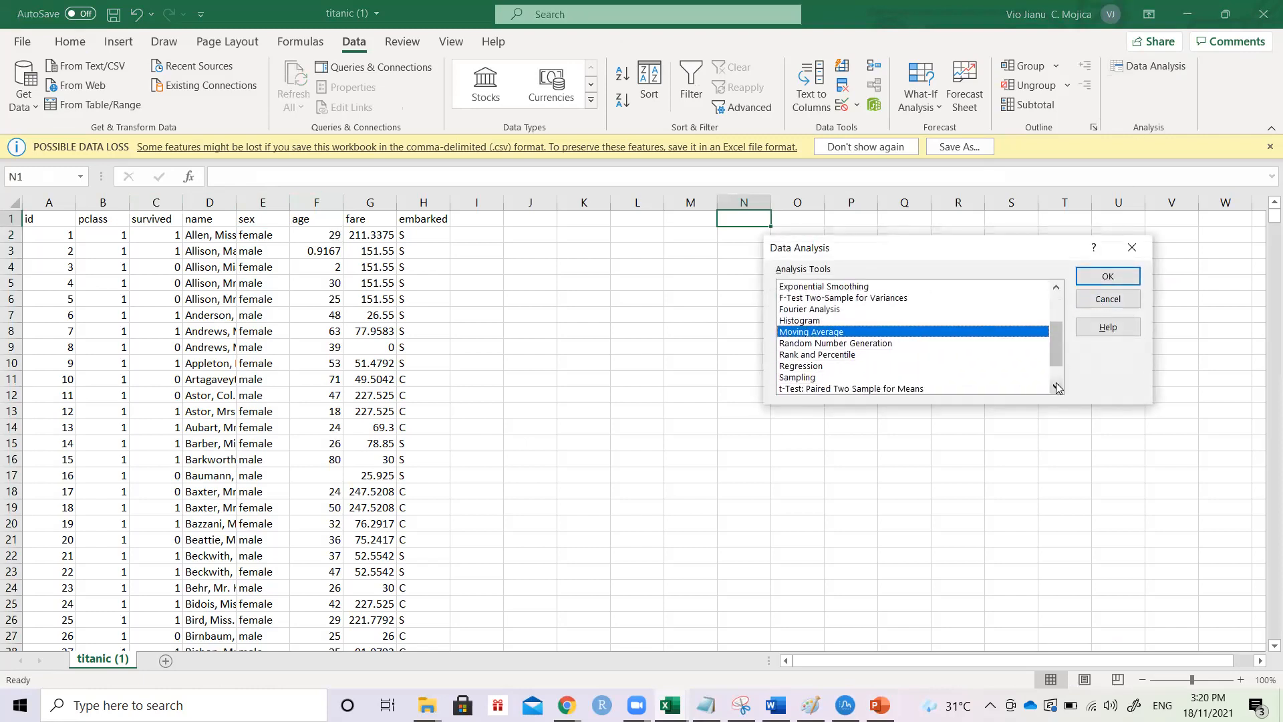
left_click_drag(1058, 347, 1060, 369)
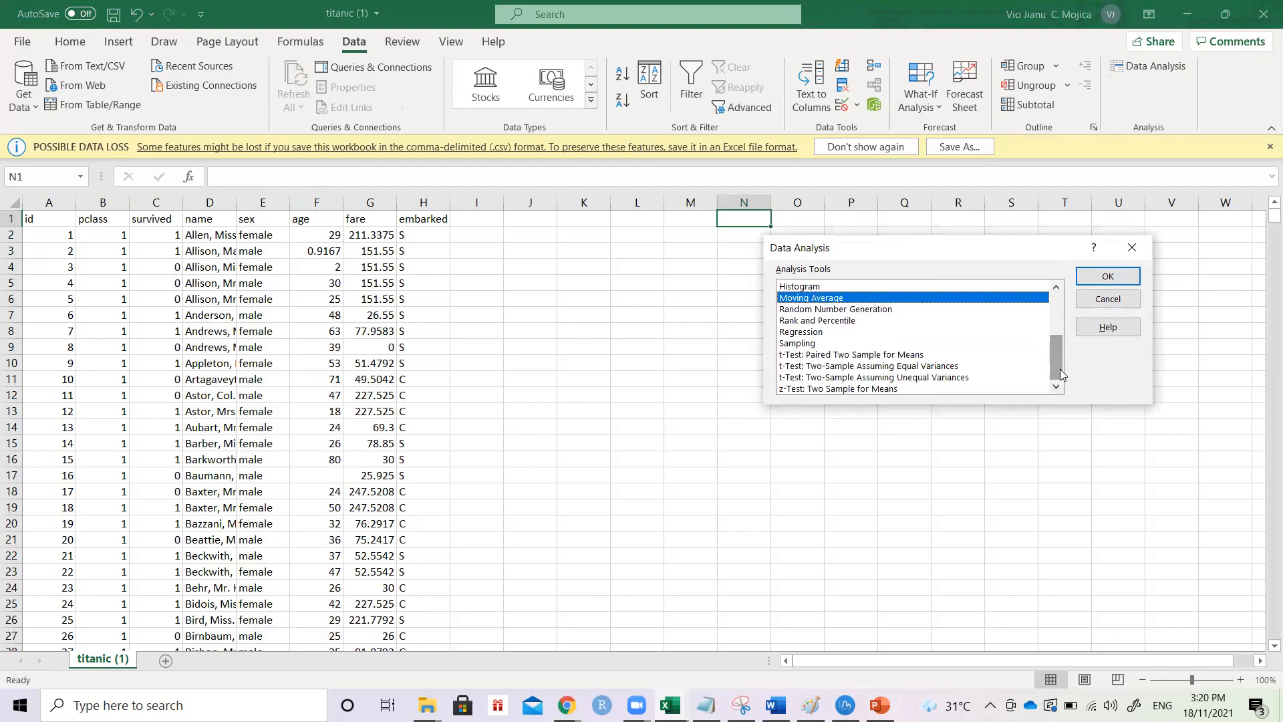
left_click(927, 368)
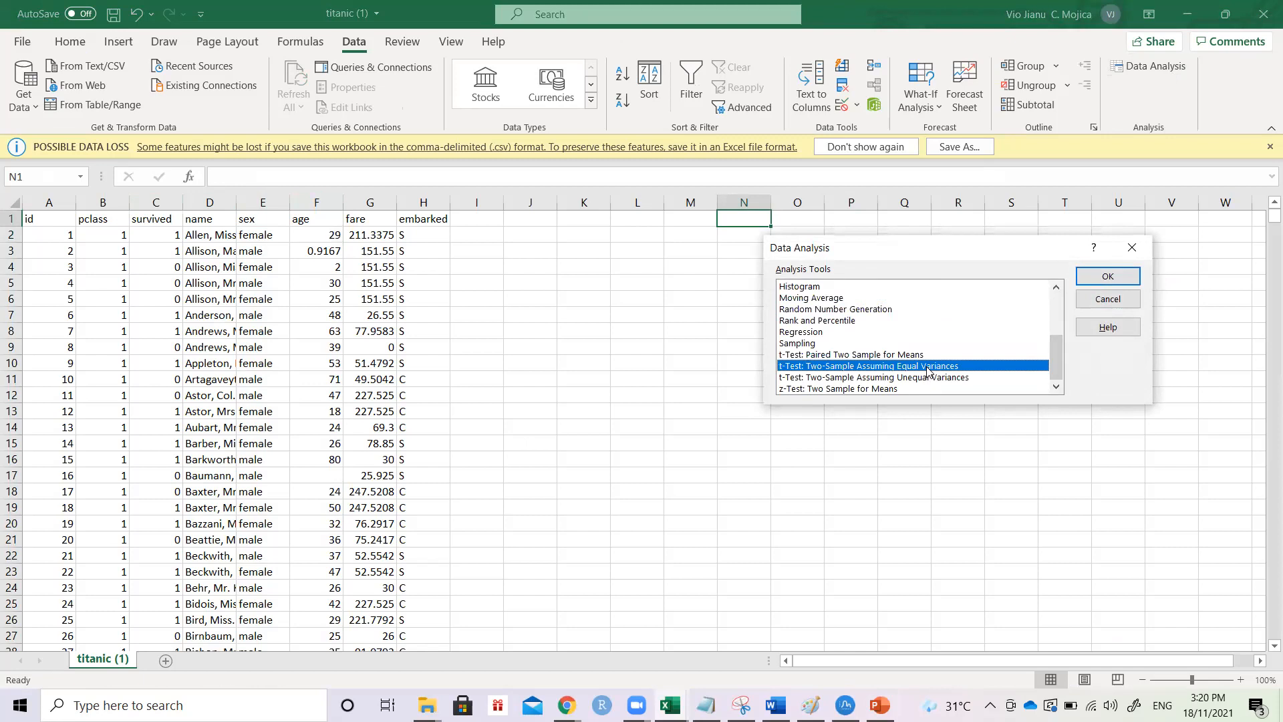
left_click(928, 378)
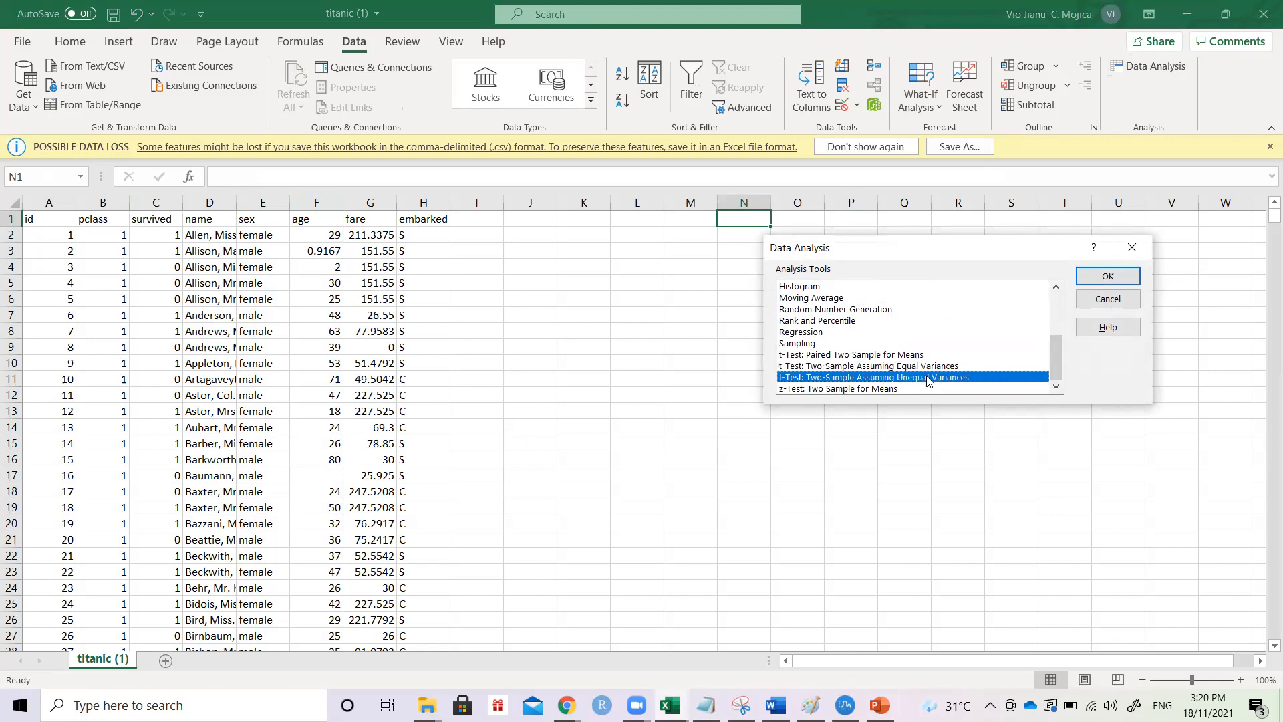
left_click(1056, 288)
left_click(1056, 288)
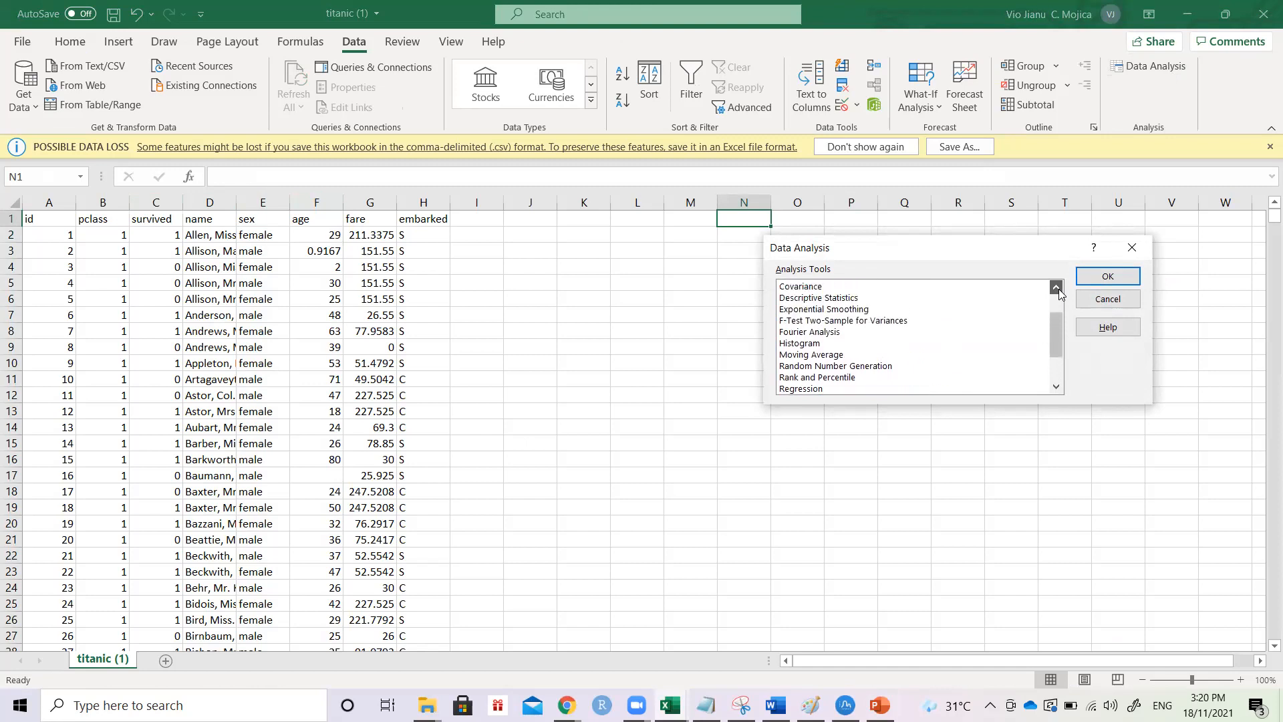
left_click(854, 324)
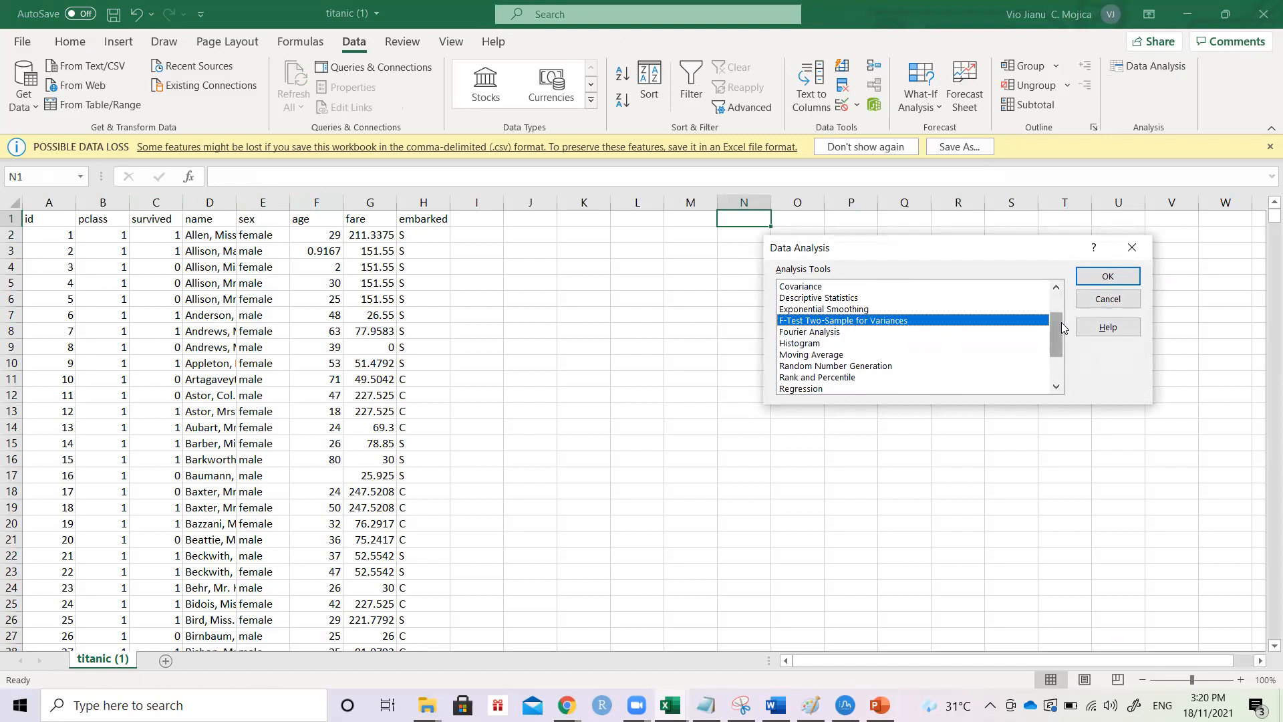
left_click_drag(1061, 322, 1059, 371)
left_click(953, 366)
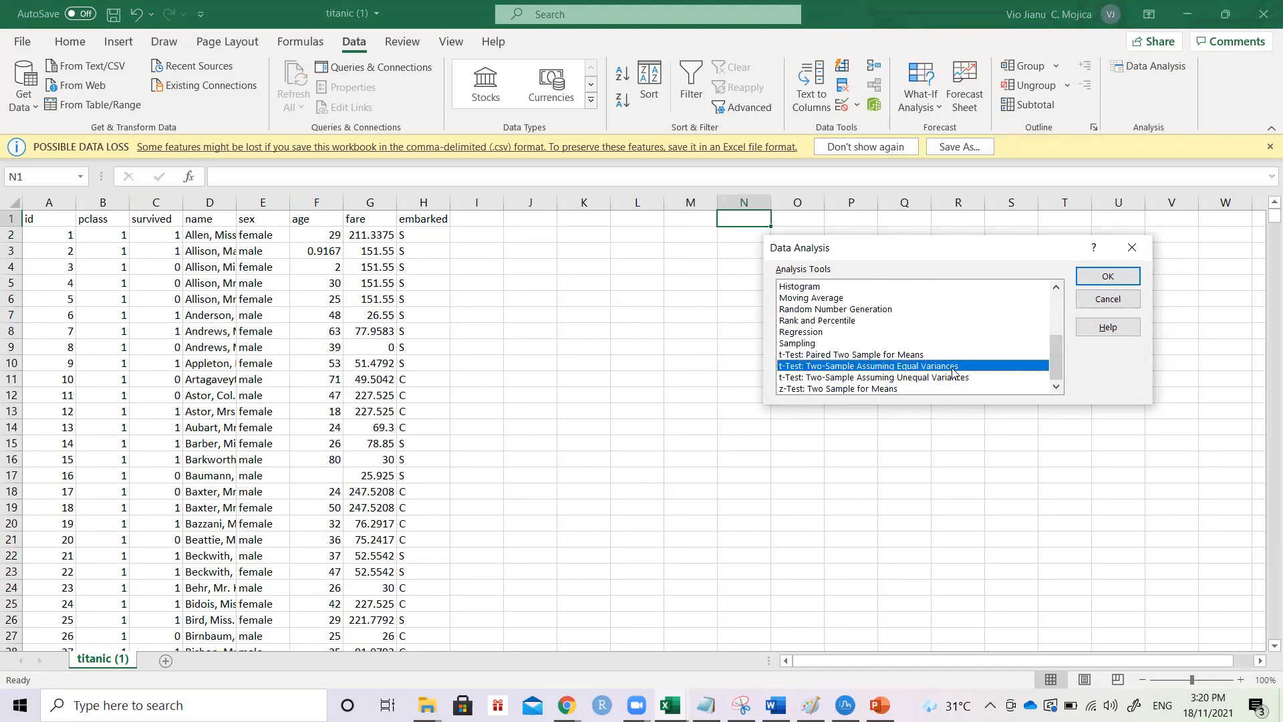
left_click(945, 378)
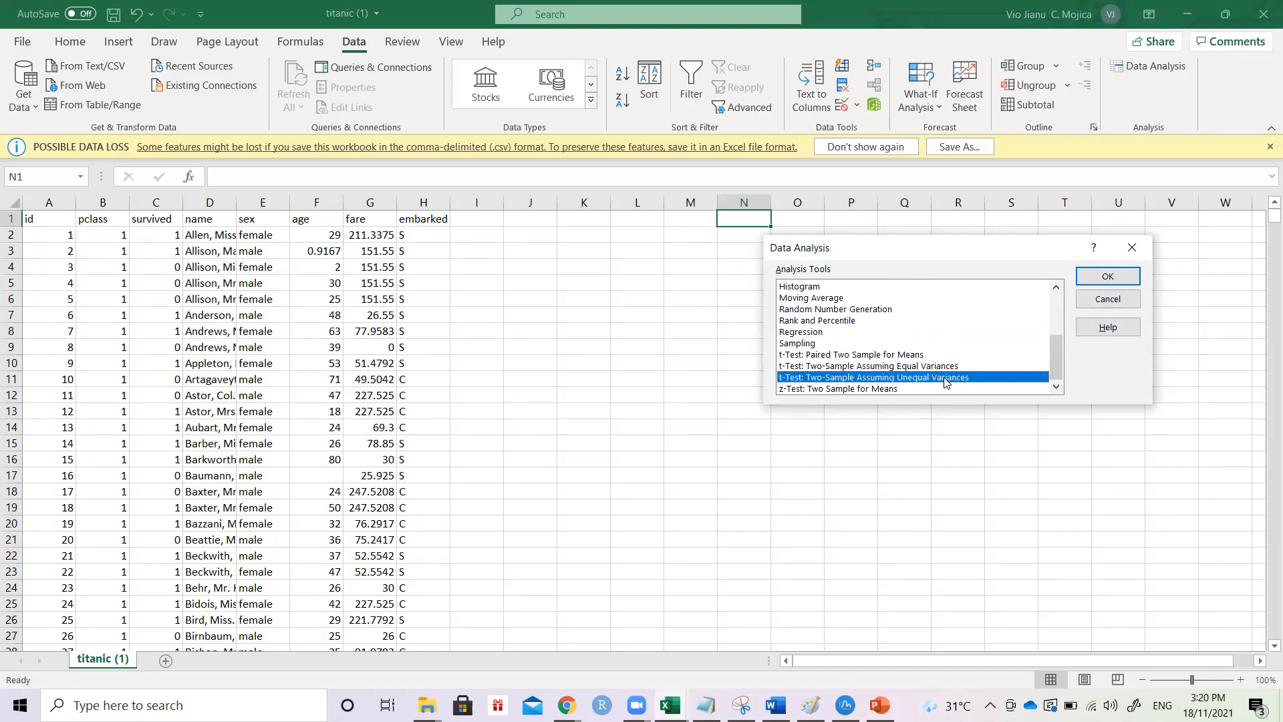
left_click(1054, 290)
left_click(866, 299)
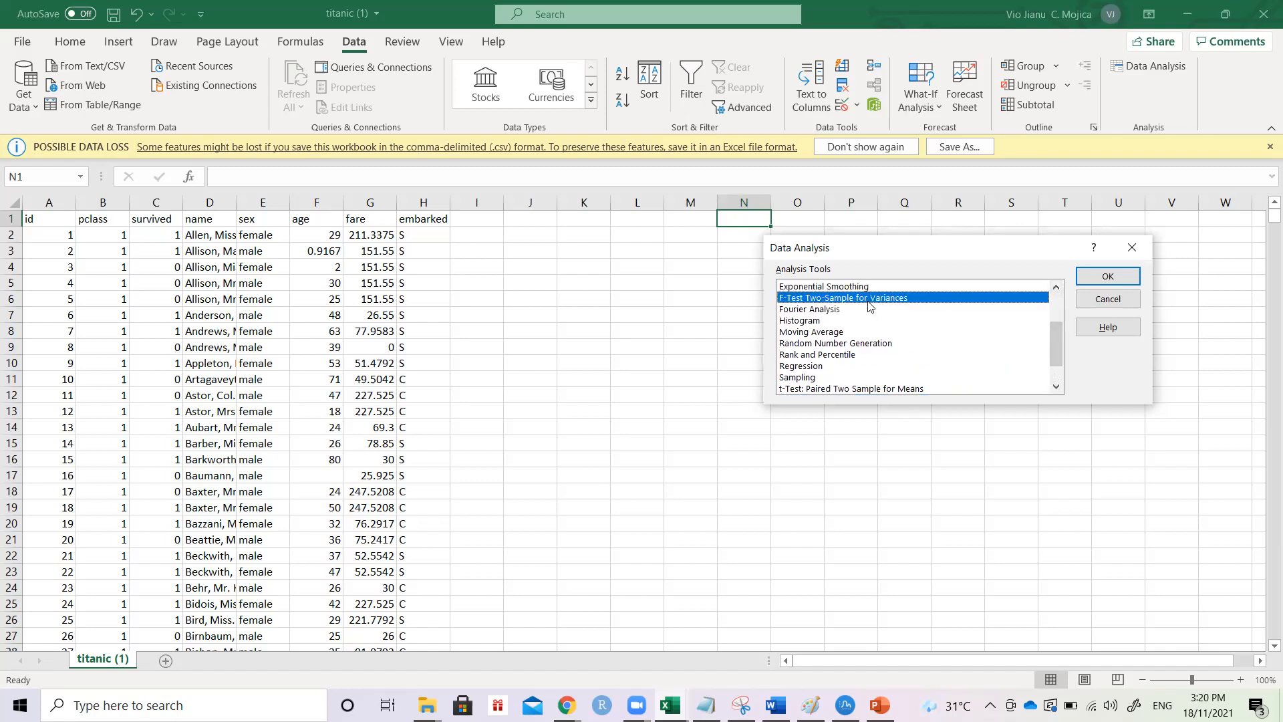
left_click(1120, 277)
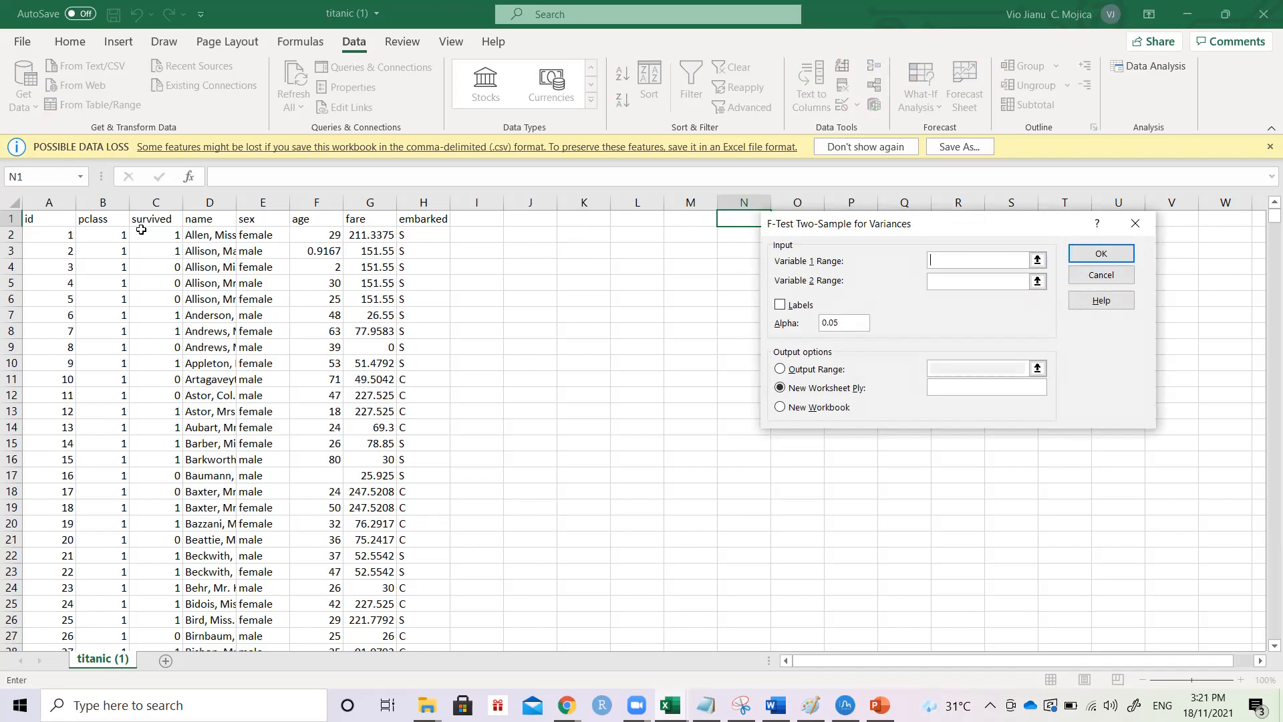
left_click(148, 202)
left_click(303, 202, "ctrl")
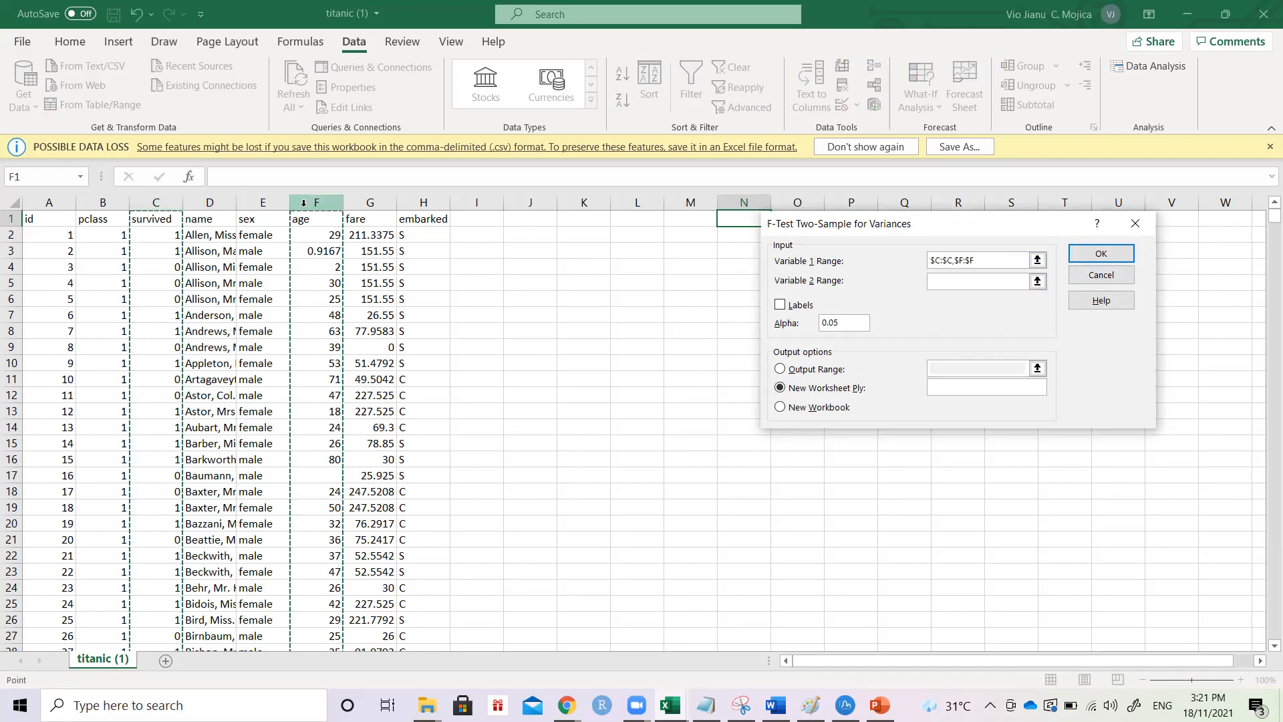
left_click(1096, 286)
left_click(1126, 247)
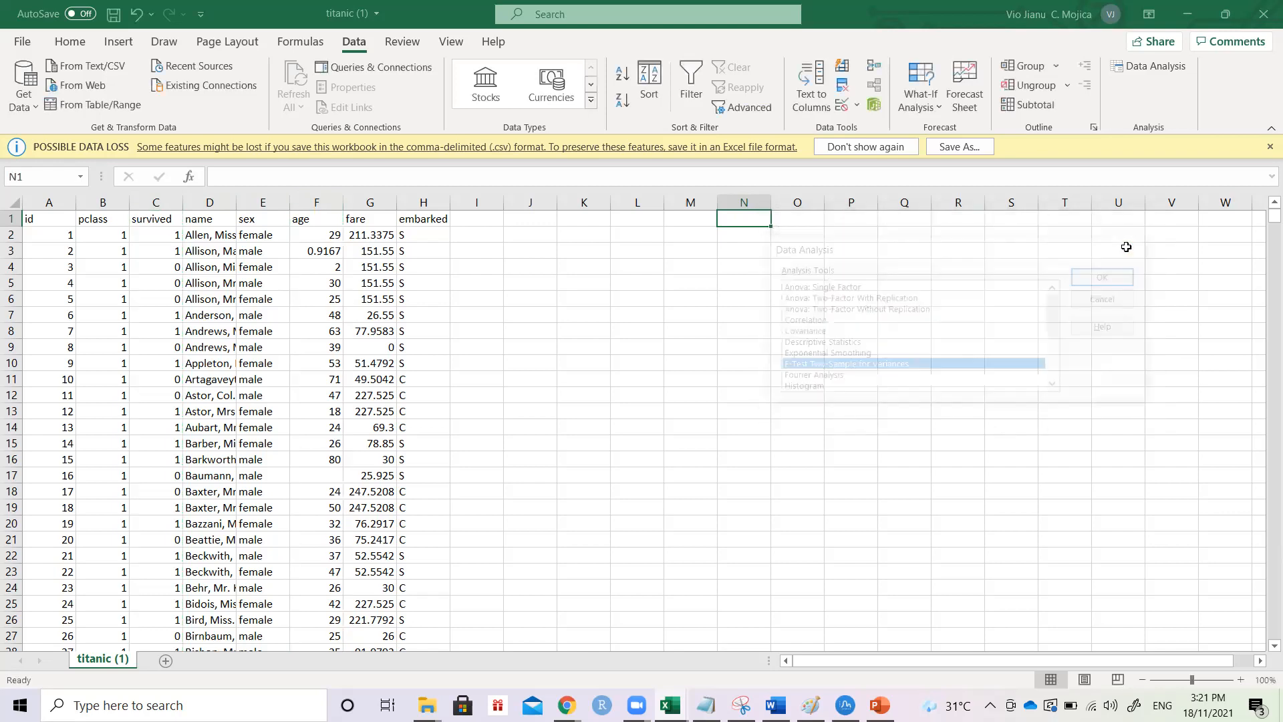
left_click(540, 222)
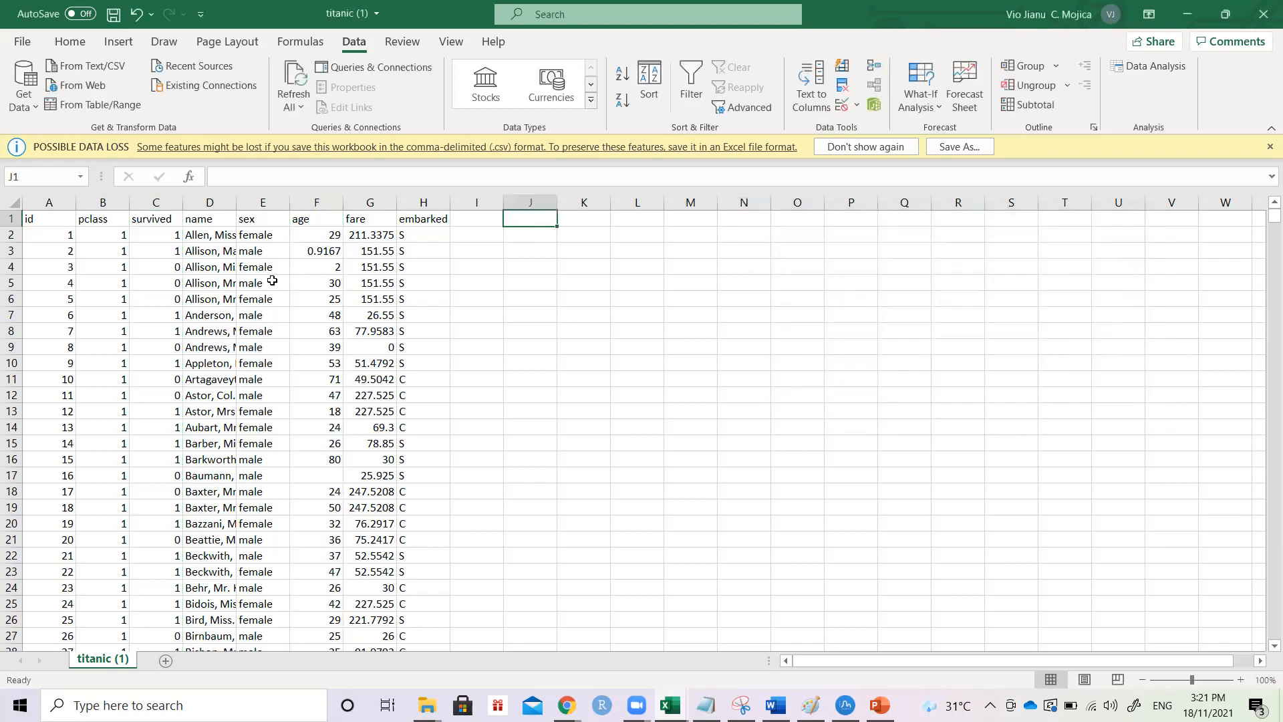
Step: Sort the whole titanic table by the survived column from smallest to largest, expanding the selection
left_click(167, 195)
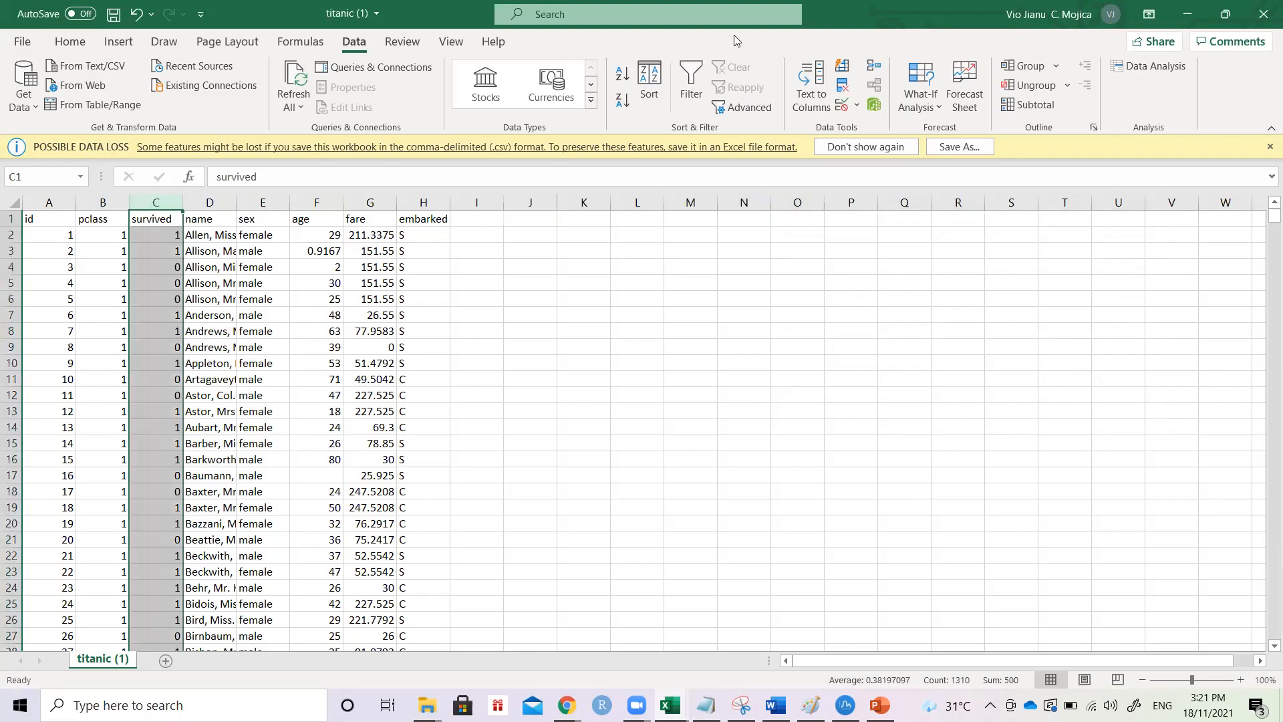
left_click(75, 42)
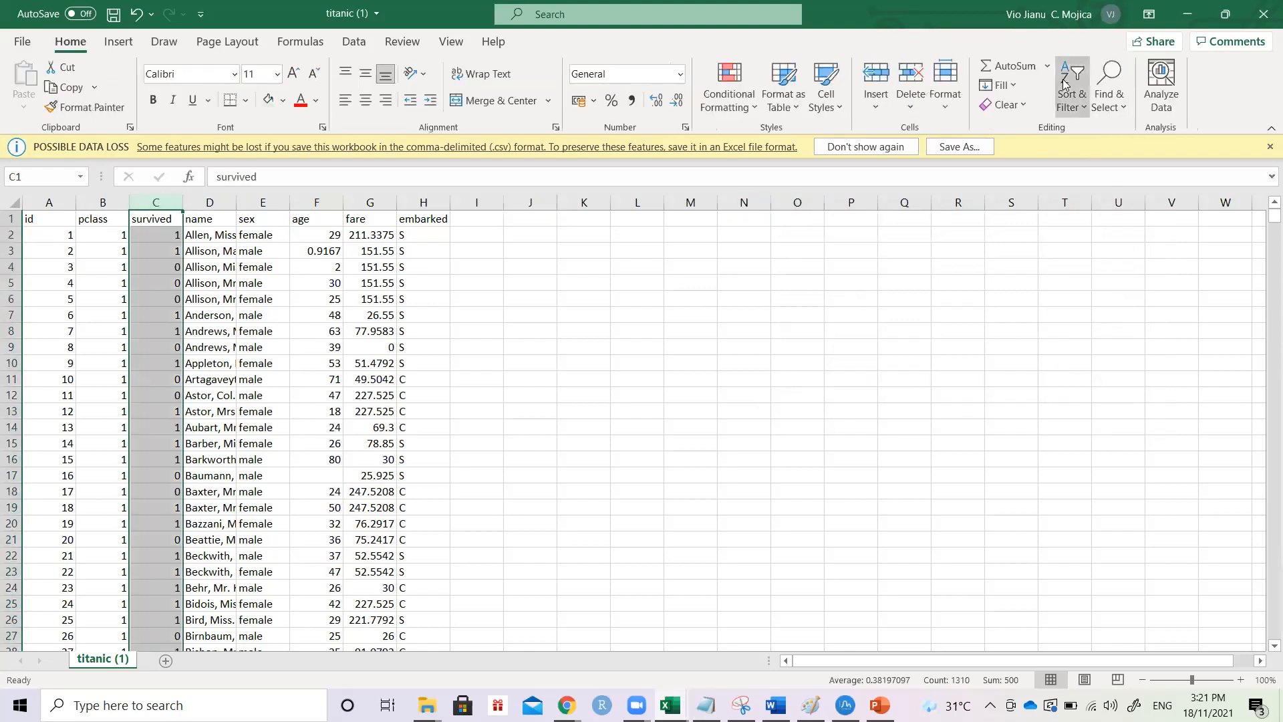
left_click(1073, 86)
left_click(1109, 131)
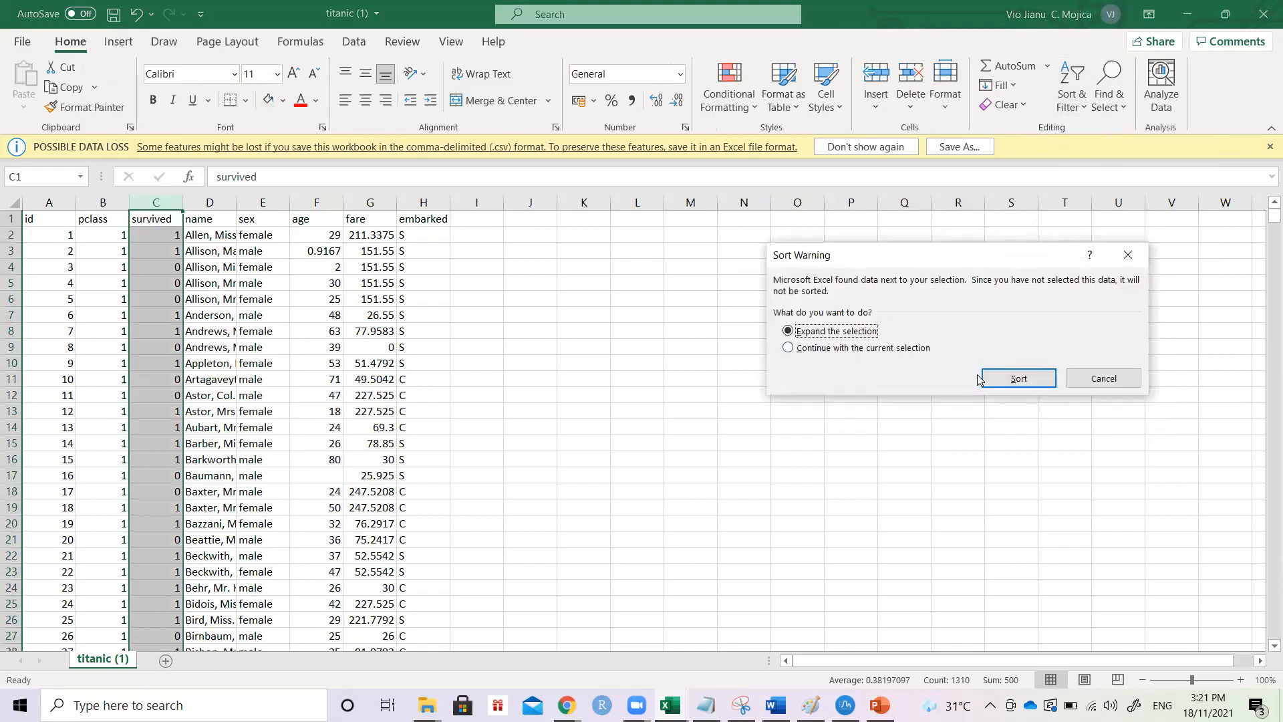
left_click(1004, 379)
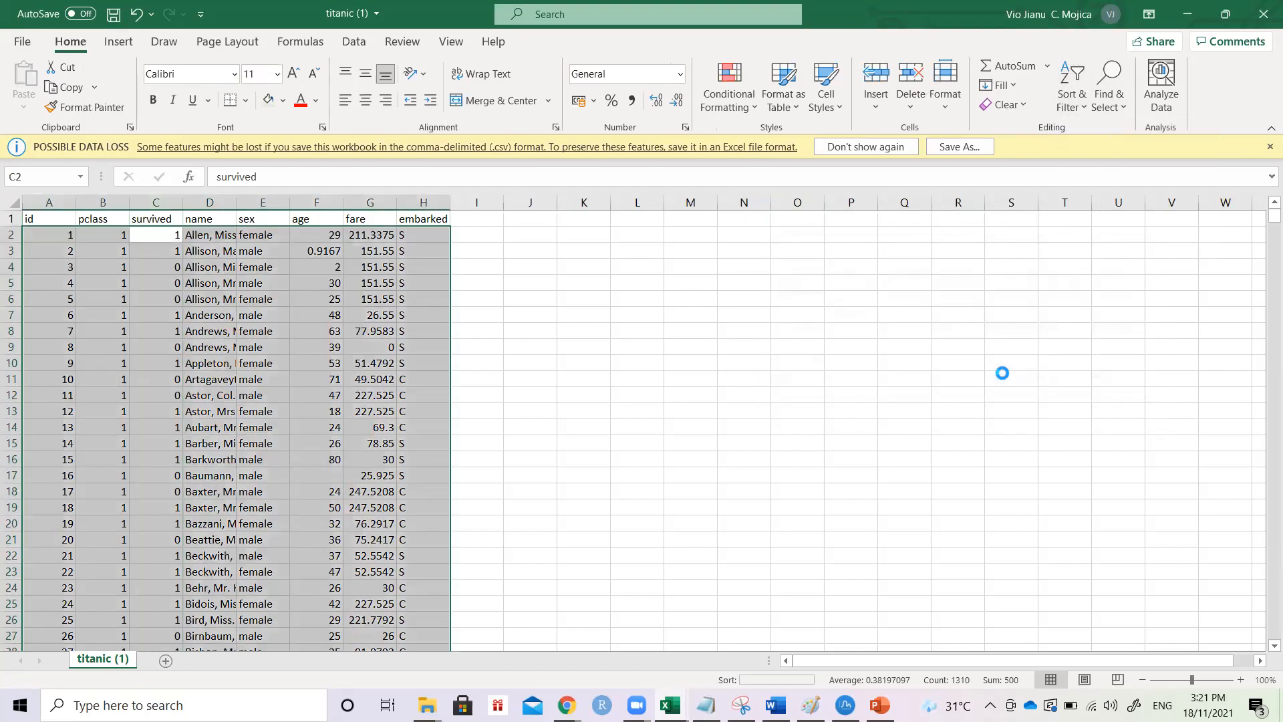
Step: Try to select the ages of the non-survivors downward from cell F2
left_click_drag(331, 237, 330, 246)
key("Left")
key("Left")
key("Down")
key("Right")
key("Up")
key("Right")
key("shift+Down")
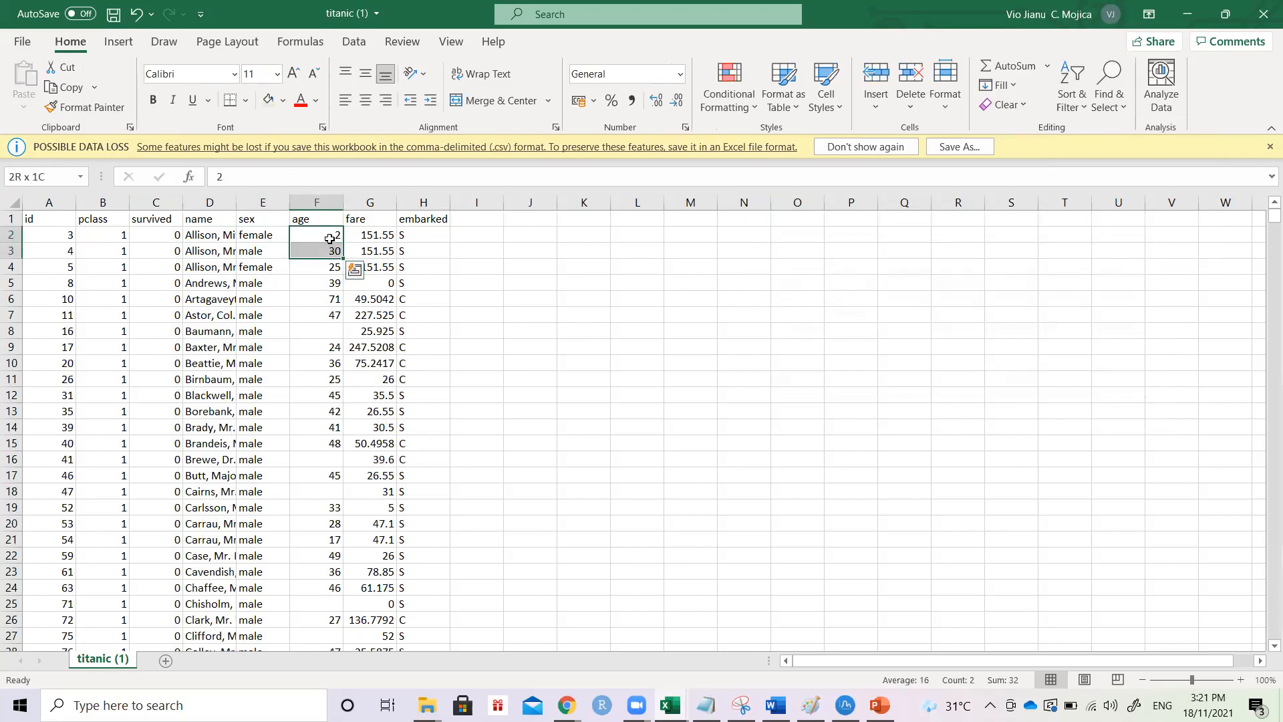
key("shift+Down")
key("shift+Down")
key("shift+Down")
key("shift+Down")
key("shift+Down")
key("shift+Down")
key("shift+Down")
key("shift+Down")
key("shift+Down")
key("shift+Down")
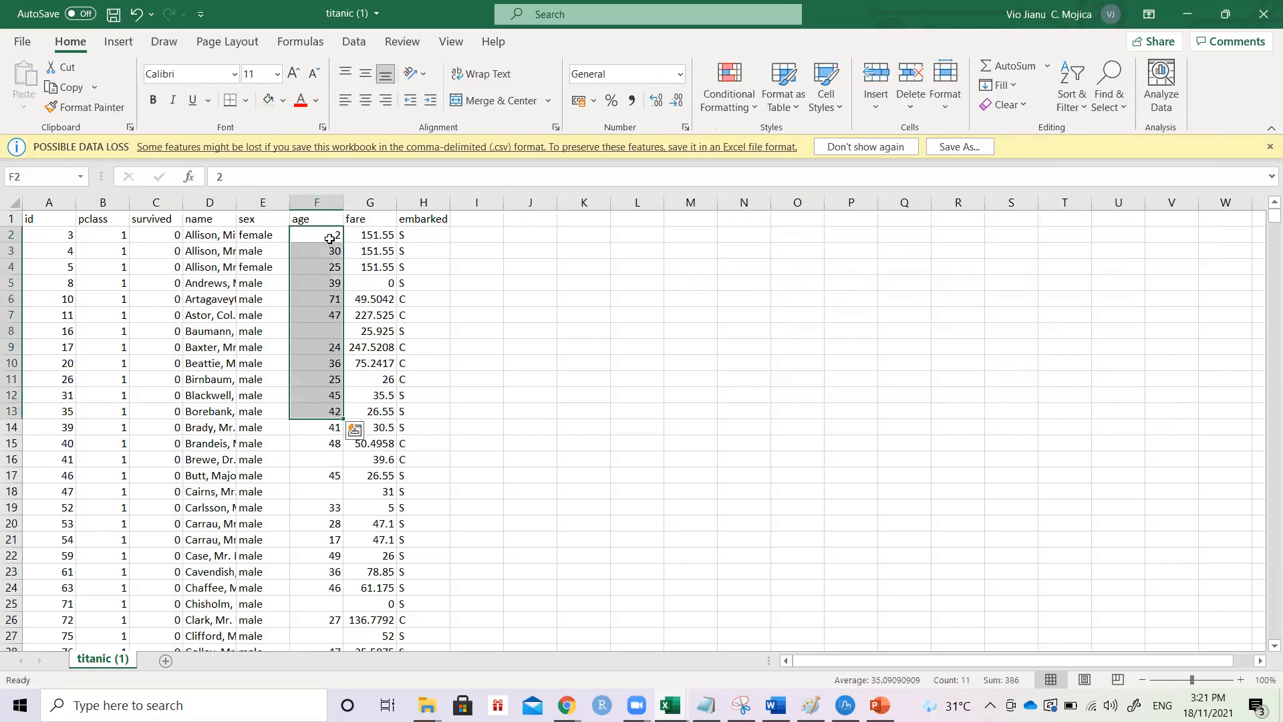
key("Up")
Step: Add filters to the header row and filter the survived column to show only 0
left_click(159, 214)
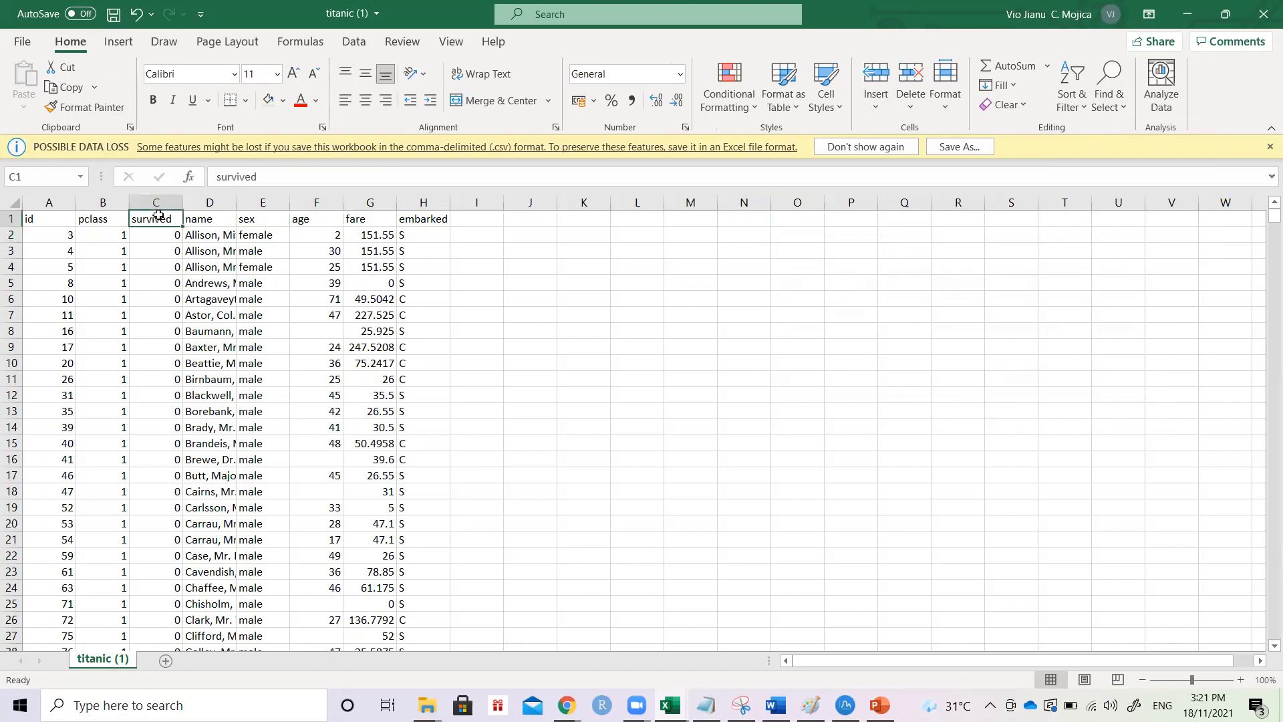
left_click(1067, 96)
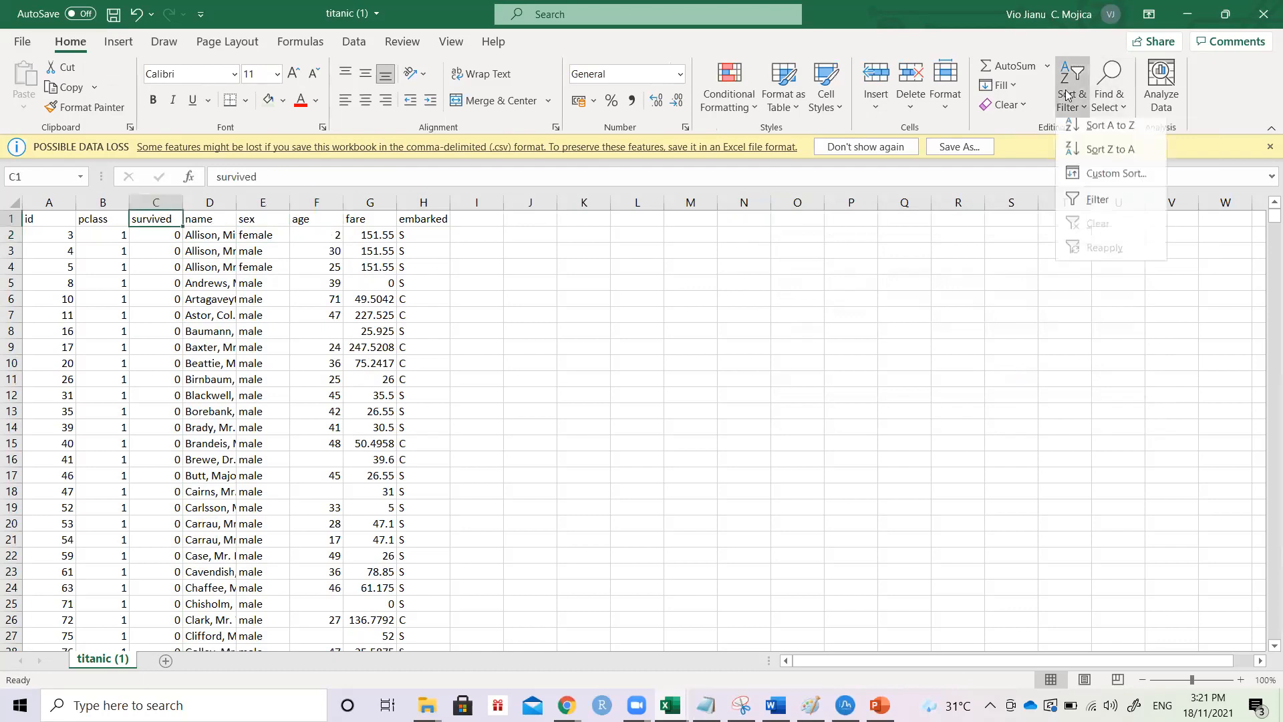
left_click(1119, 213)
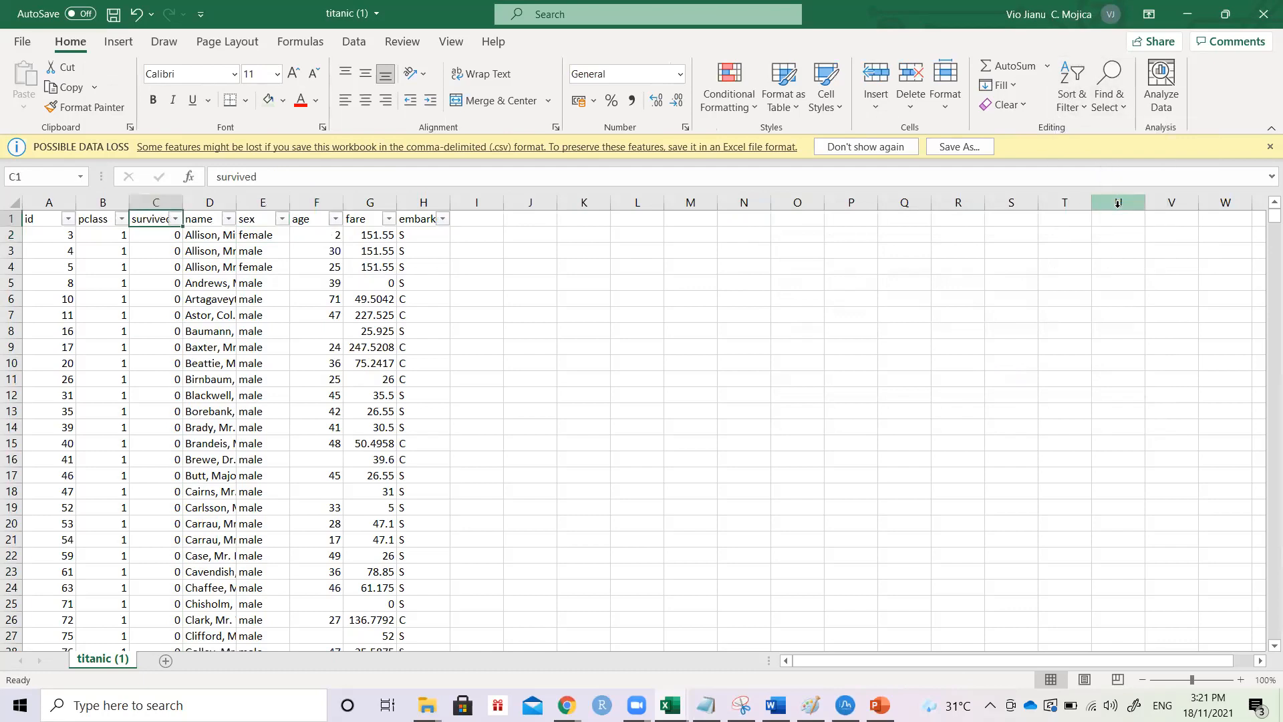
left_click(174, 220)
left_click(47, 415)
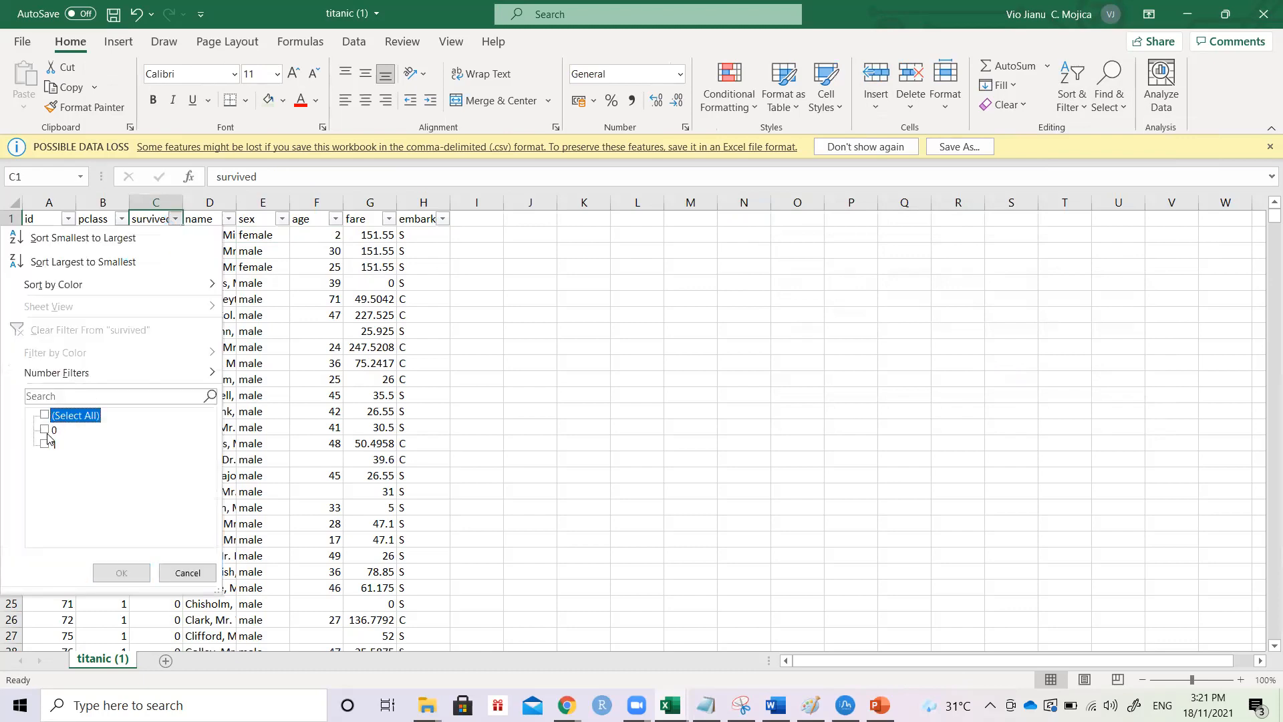
left_click(45, 430)
left_click(113, 572)
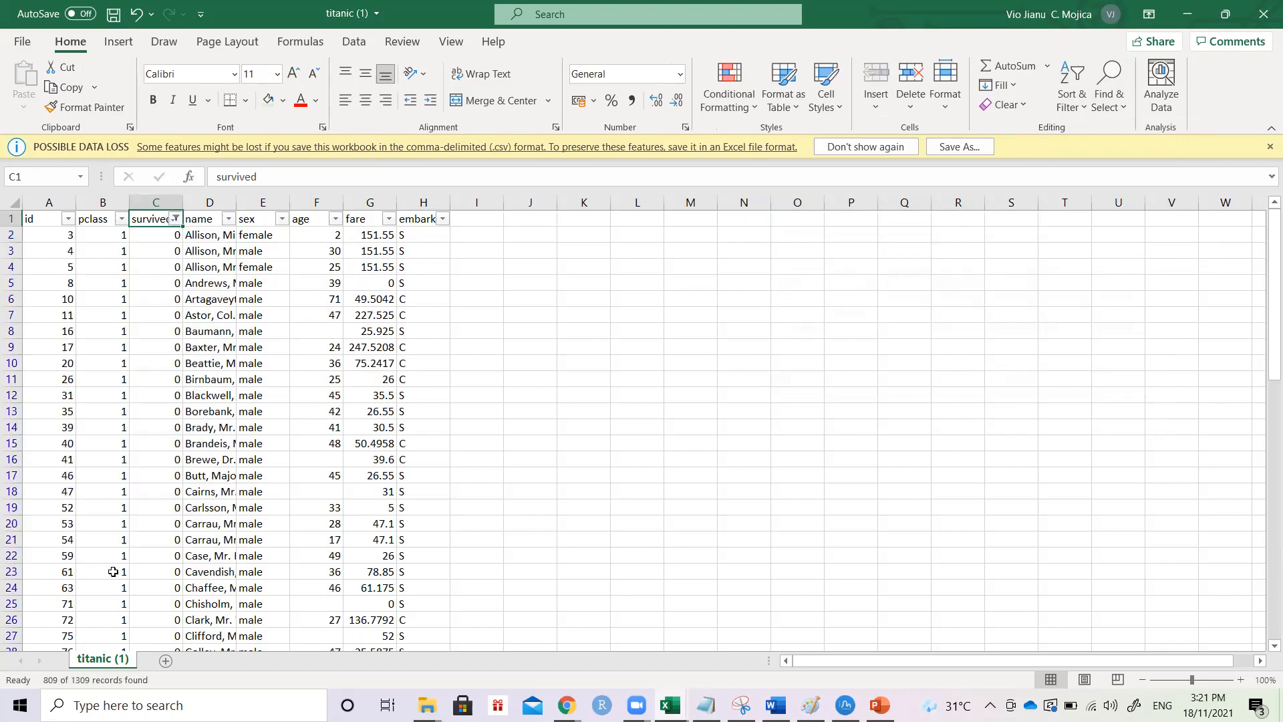
Step: Copy the filtered non-survivors' age column from the titanic sheet into column A of a new worksheet
left_click(322, 235)
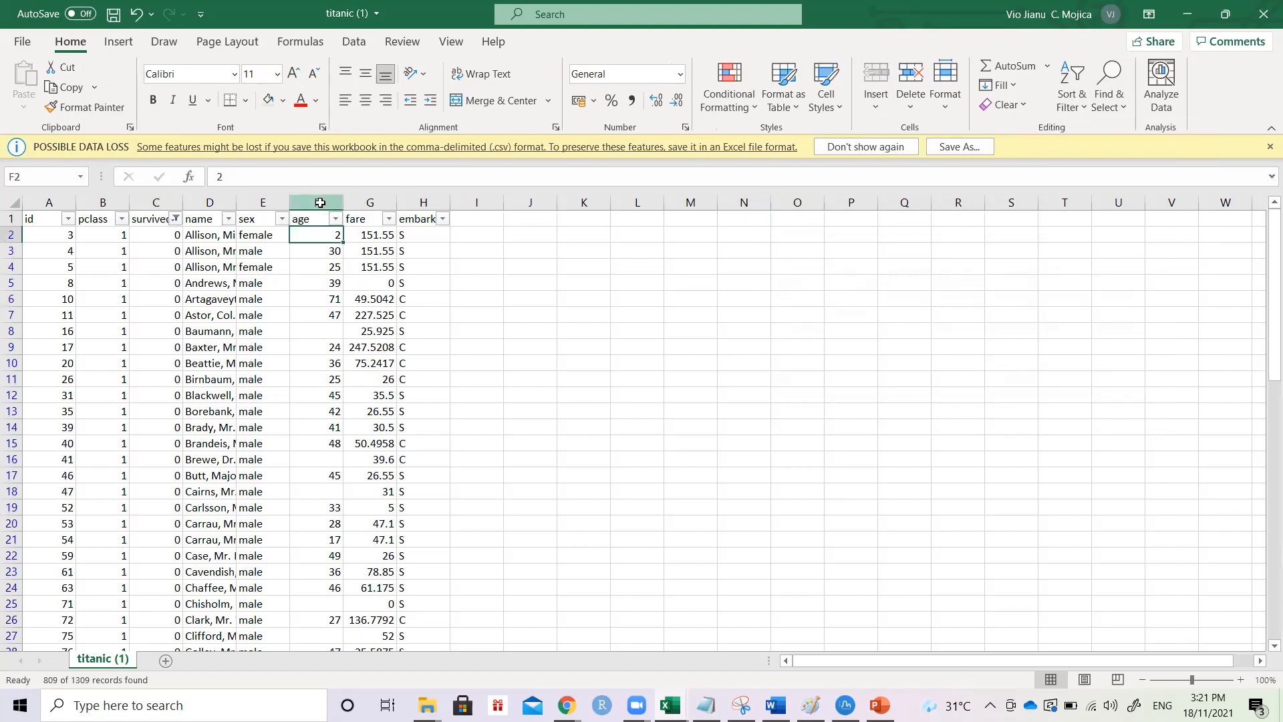
left_click(320, 202)
key("ctrl+c")
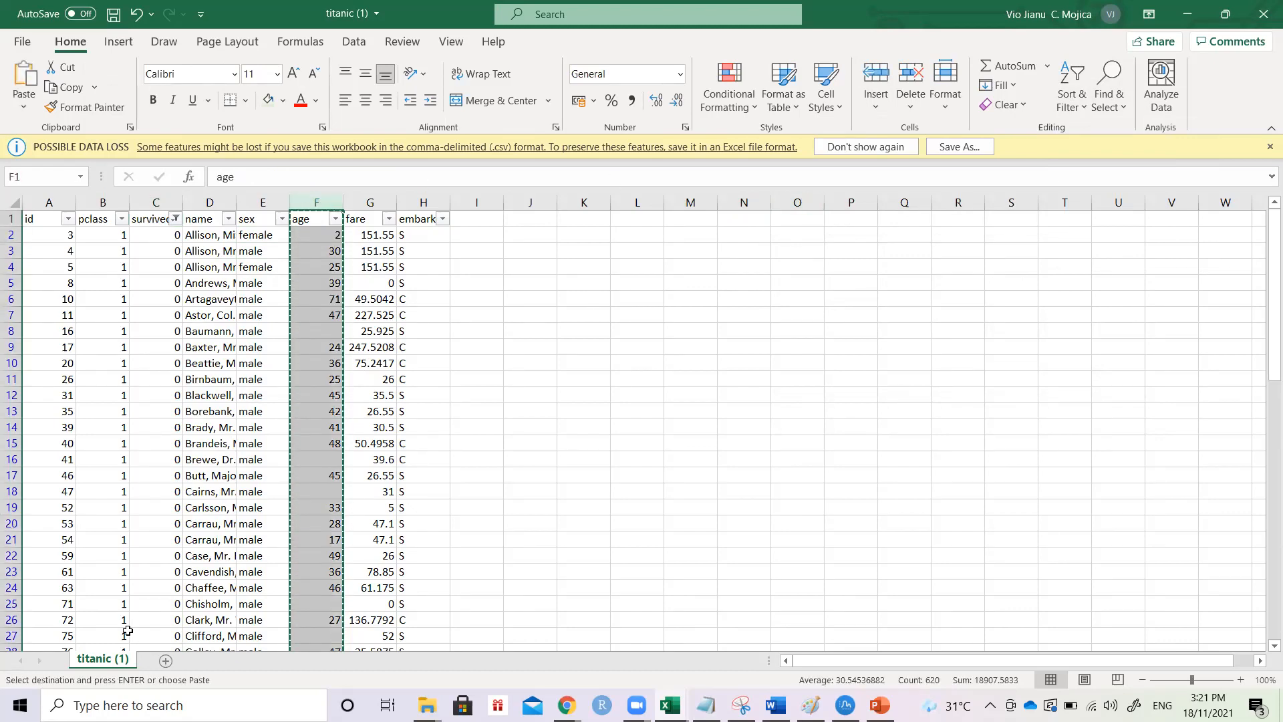
left_click(166, 660)
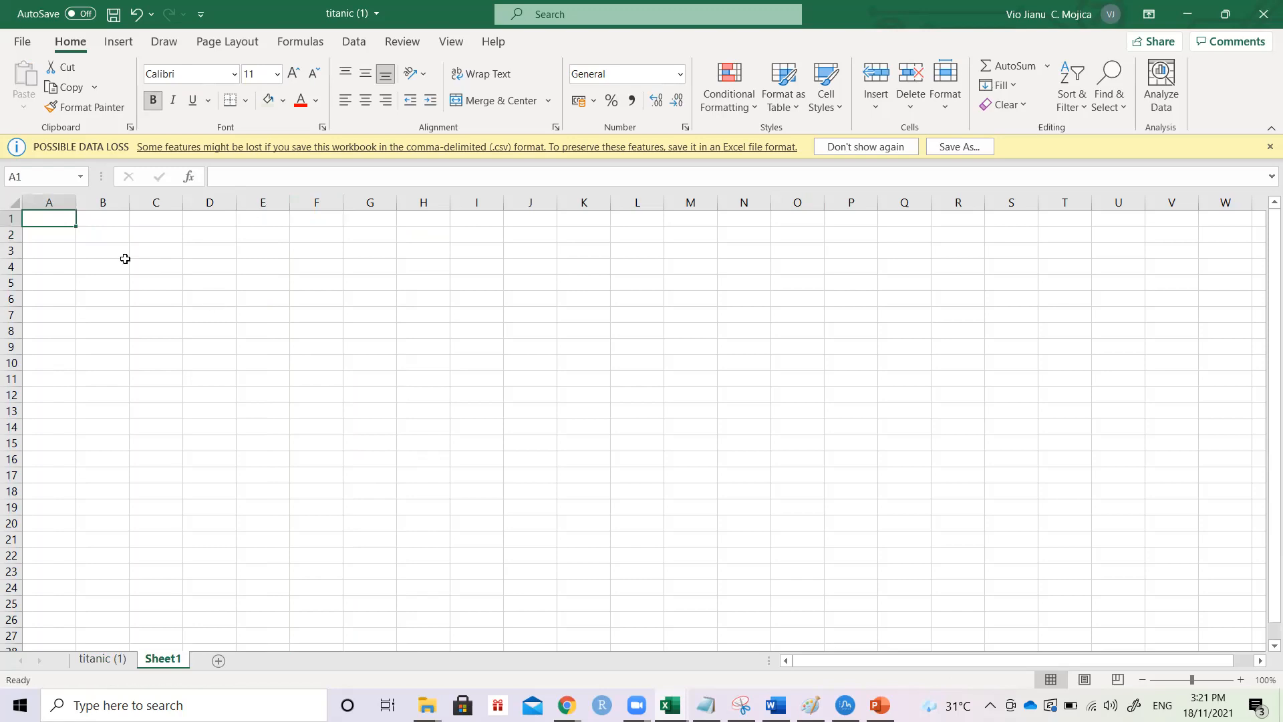
left_click(113, 660)
key("ctrl+c")
left_click(162, 661)
key("ctrl+v")
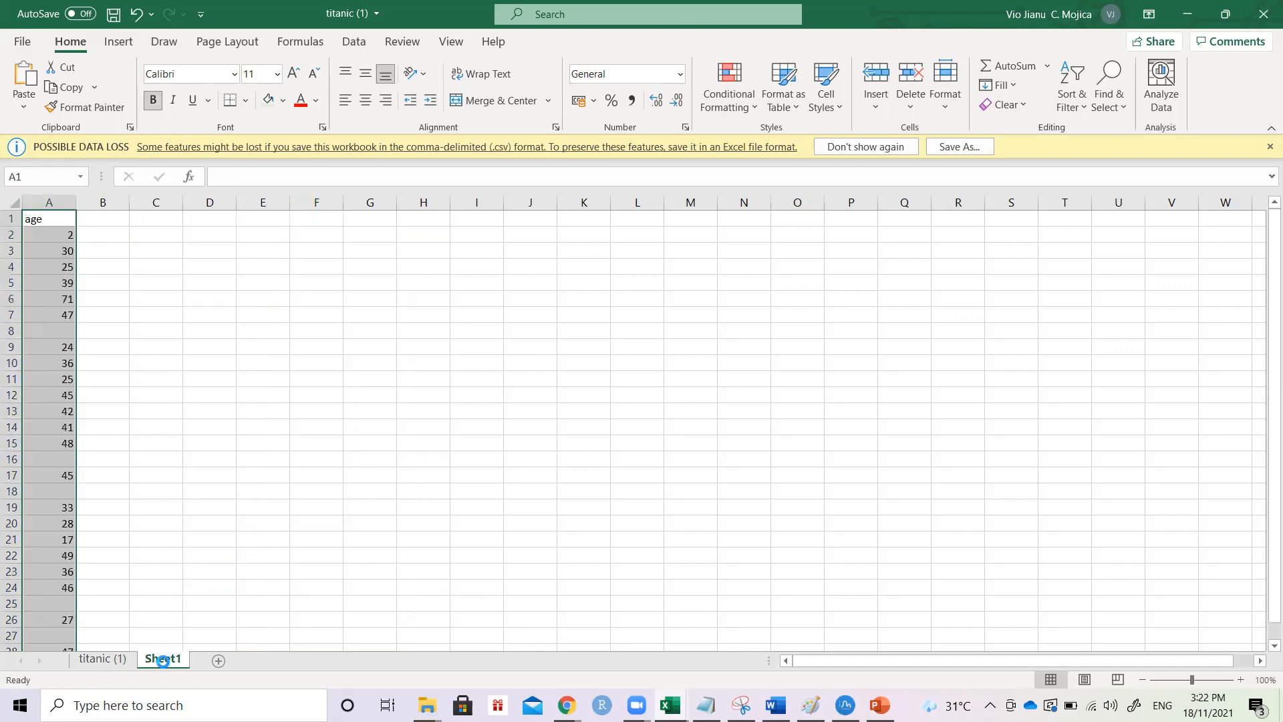
Step: Change the survived filter on the titanic sheet to show only 1, with cell B1 of Sheet1 selected as the paste target
left_click(115, 218)
left_click(126, 658)
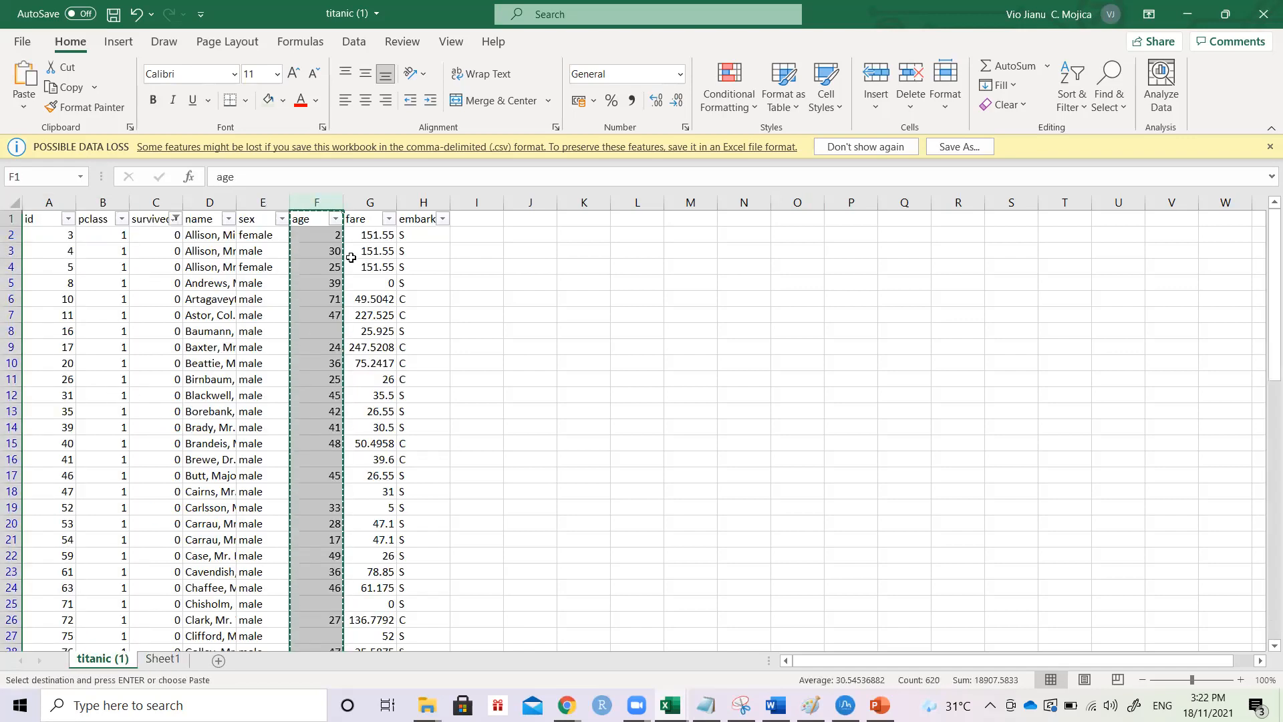
left_click(175, 218)
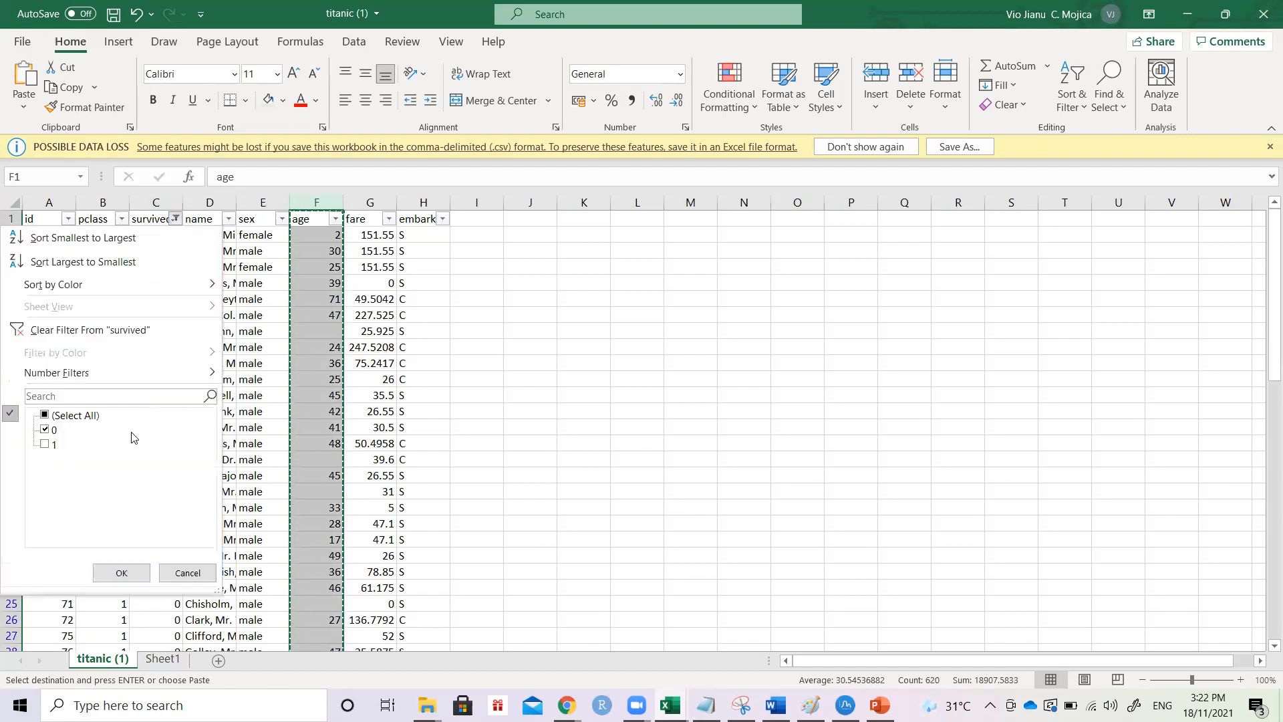
left_click(53, 416)
left_click(52, 444)
left_click(137, 569)
Step: Copy the survivors' age column into column B of Sheet1
left_click(309, 215)
left_click(317, 202)
key("ctrl+c")
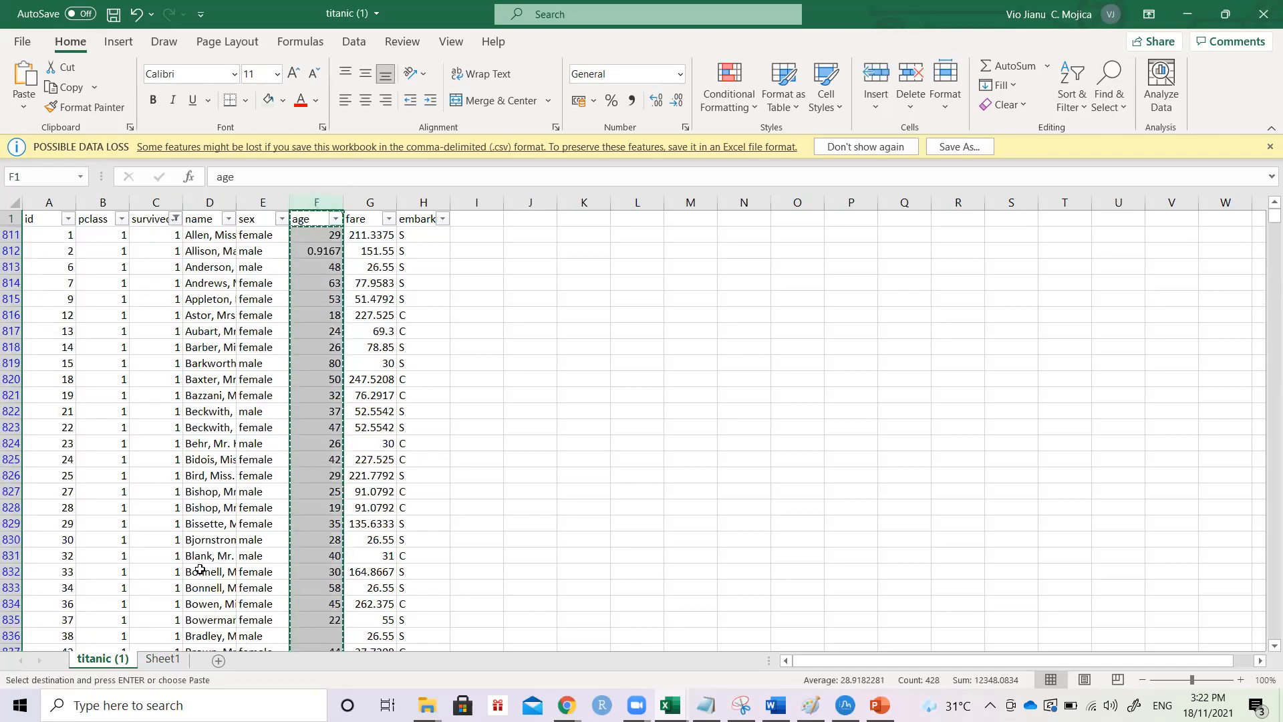
left_click(164, 659)
key("ctrl+v")
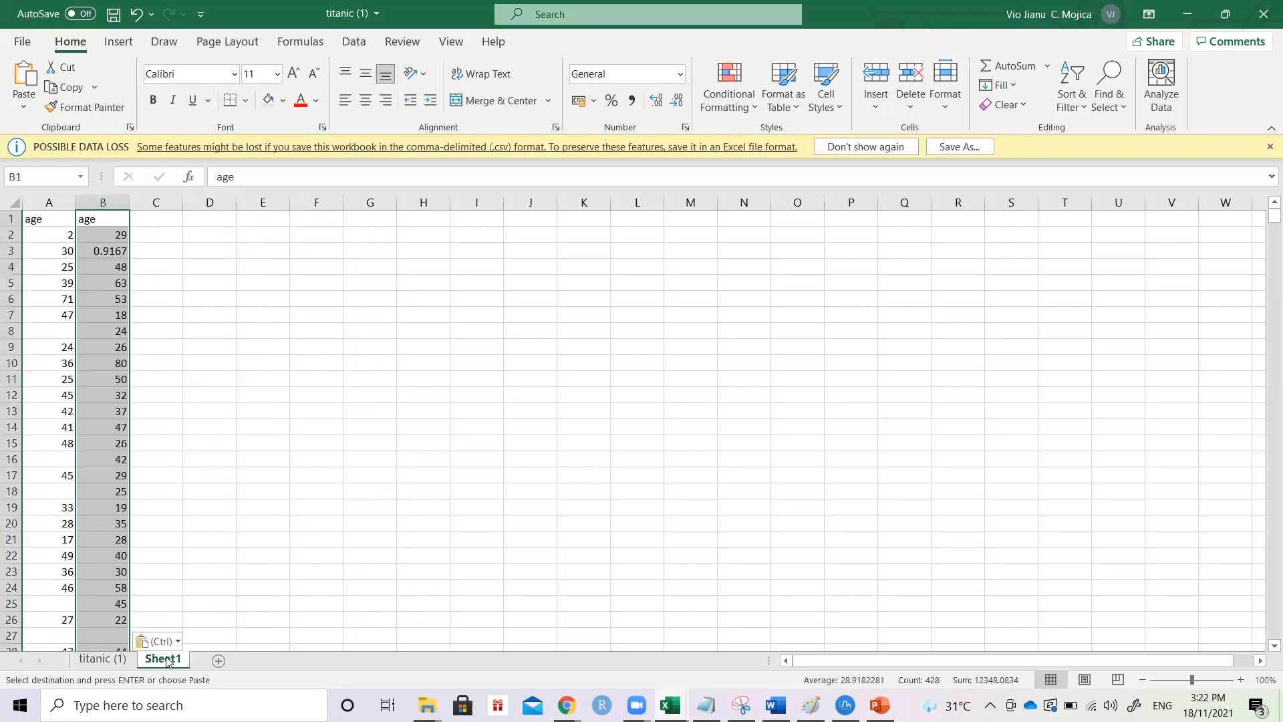
Step: Rename the column headers in A1 and B1 of Sheet1 as "Age NS" and "Age S"
left_click(194, 346)
key("Up")
key("Up")
key("Up")
key("Left")
key("Up")
key("Up")
key("Up")
key("Up")
key("Up")
key("Left")
key("Left")
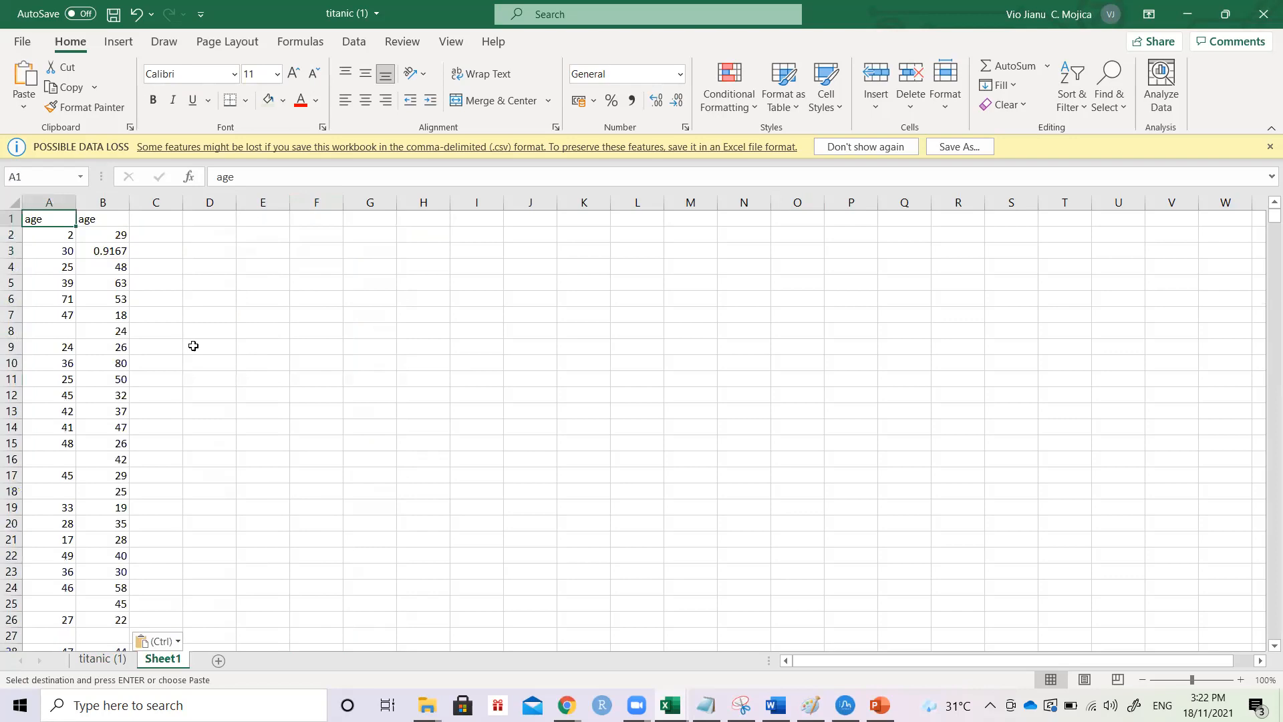
key("Escape")
type("Ag")
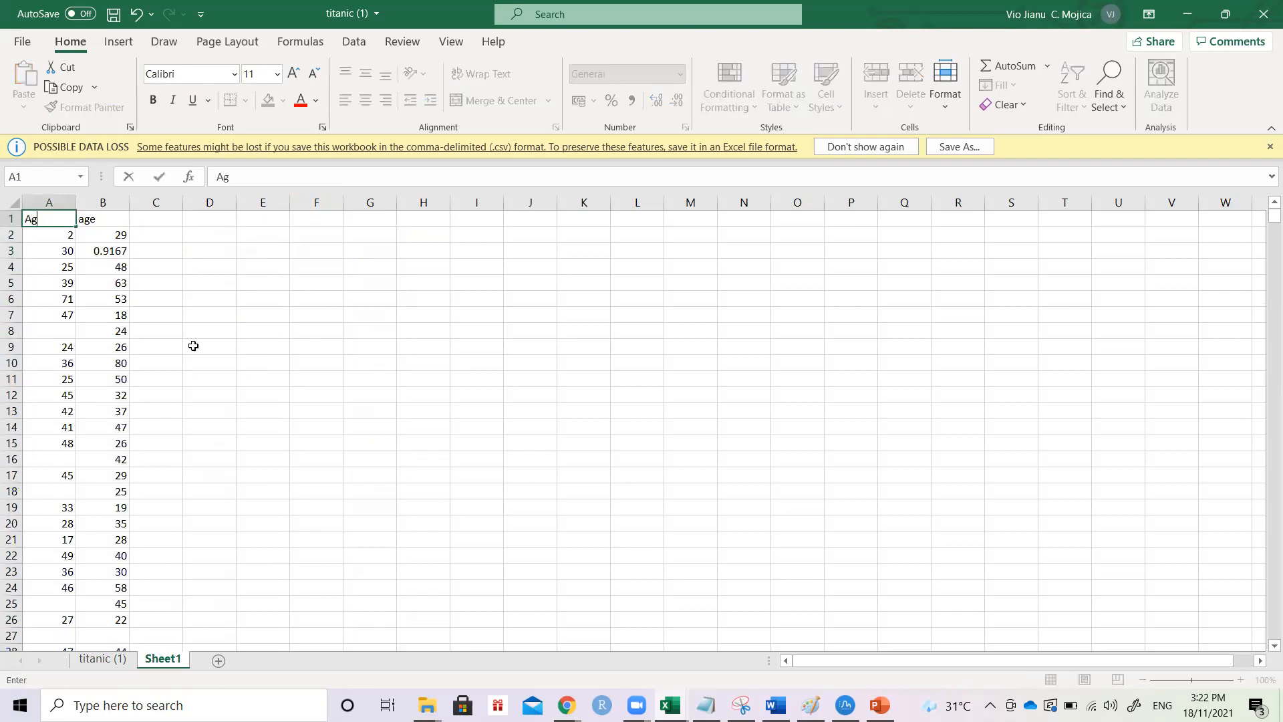
type("e NS")
key("Tab")
type("Age")
key("Left")
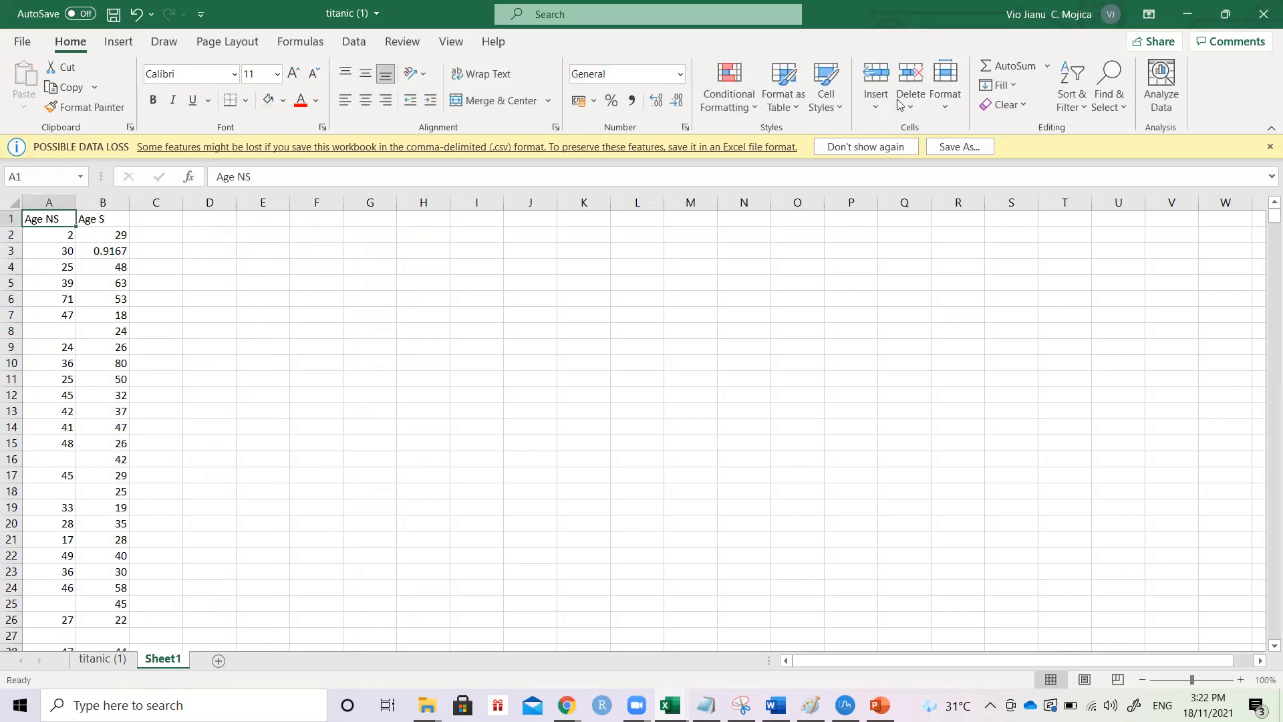
Step: Start the F-Test Two-Sample for Variances data analysis tool
left_click(366, 49)
left_click(1125, 73)
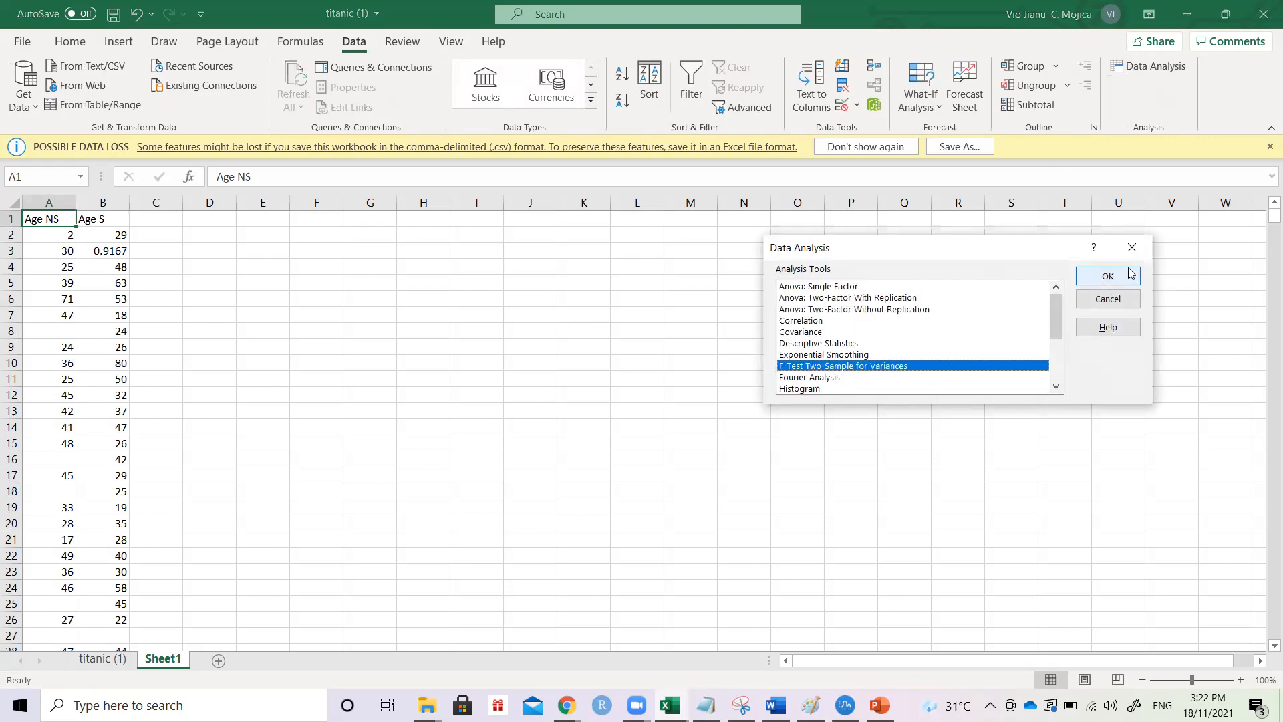
left_click(1125, 277)
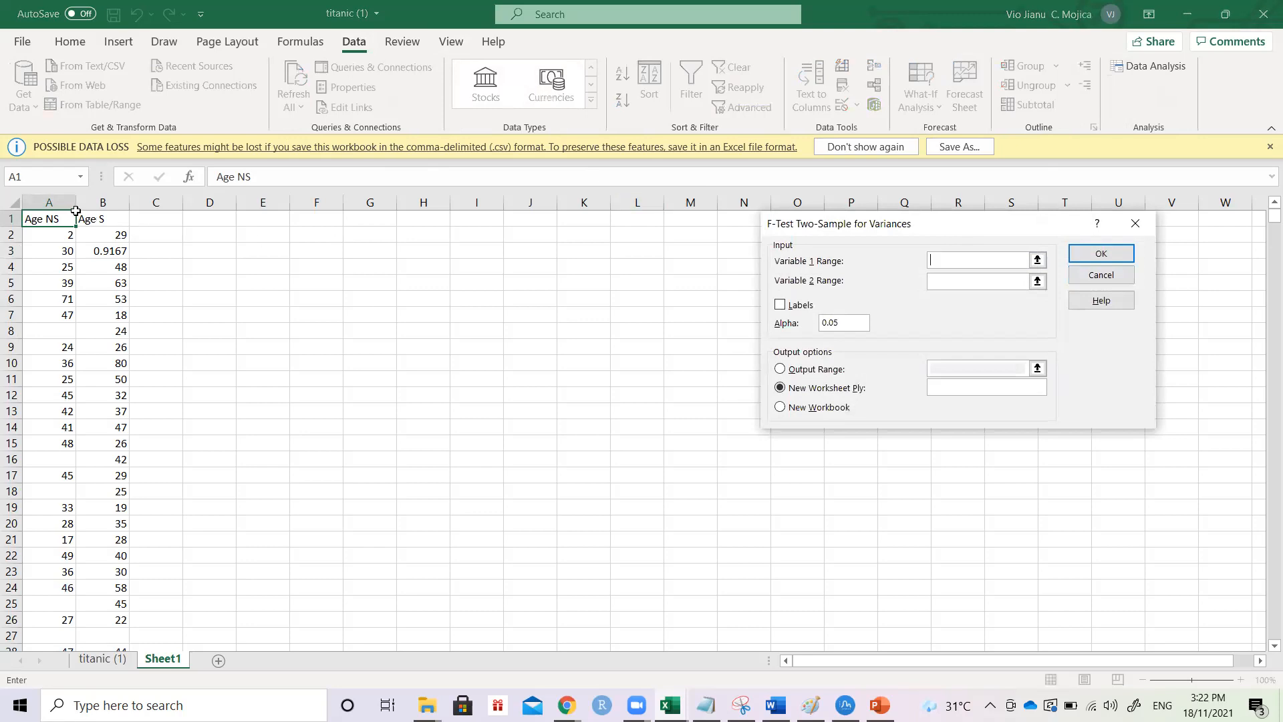
left_click(1037, 260)
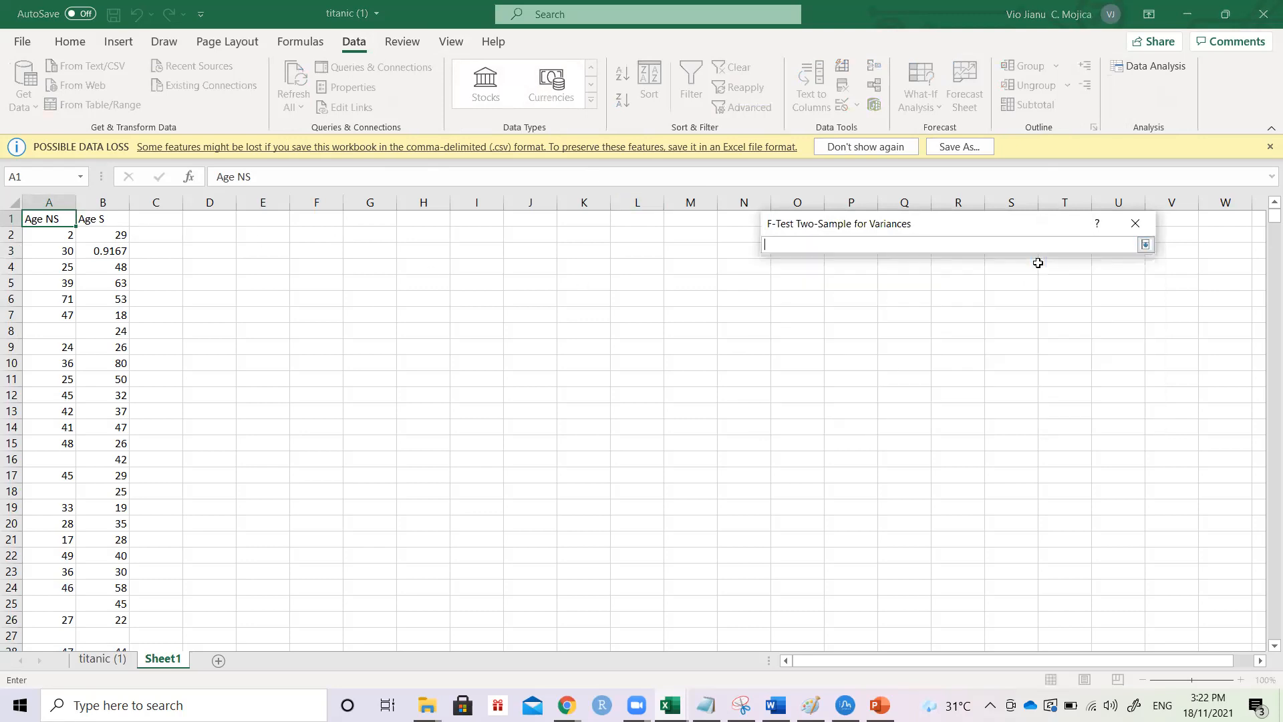
left_click(57, 221)
key("ctrl+shift+Down")
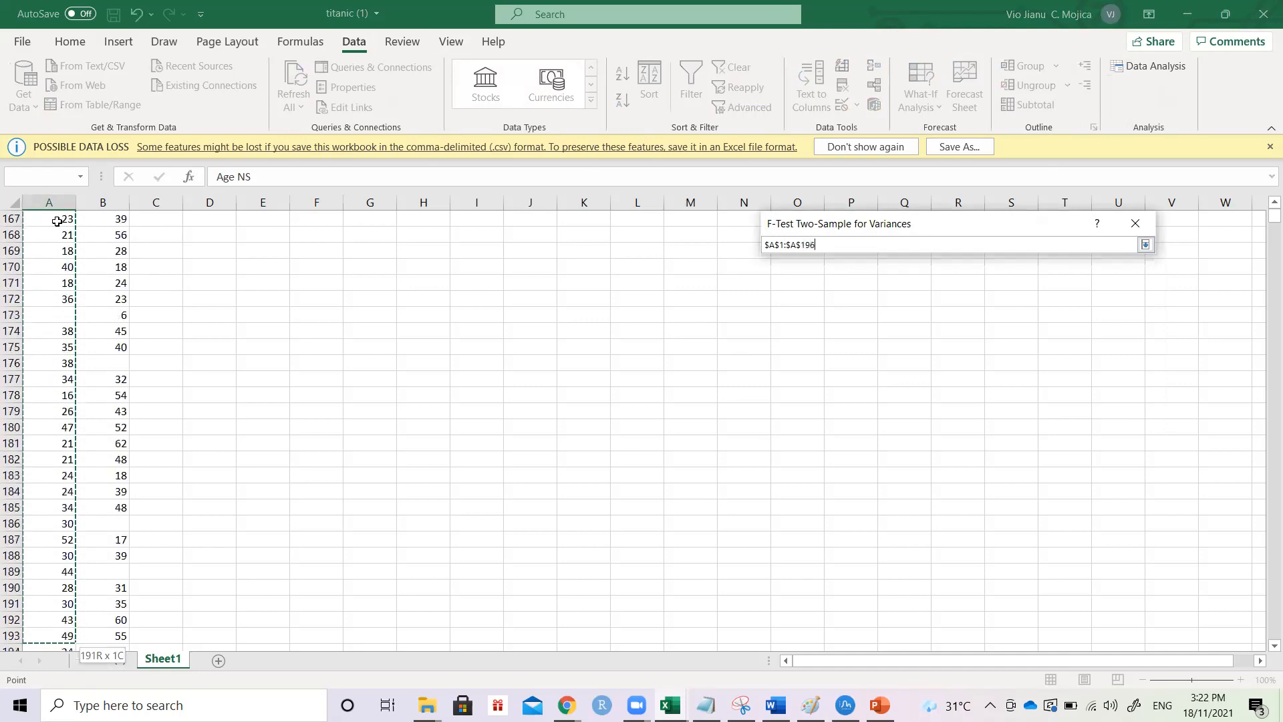
left_click(1145, 245)
left_click(1037, 260)
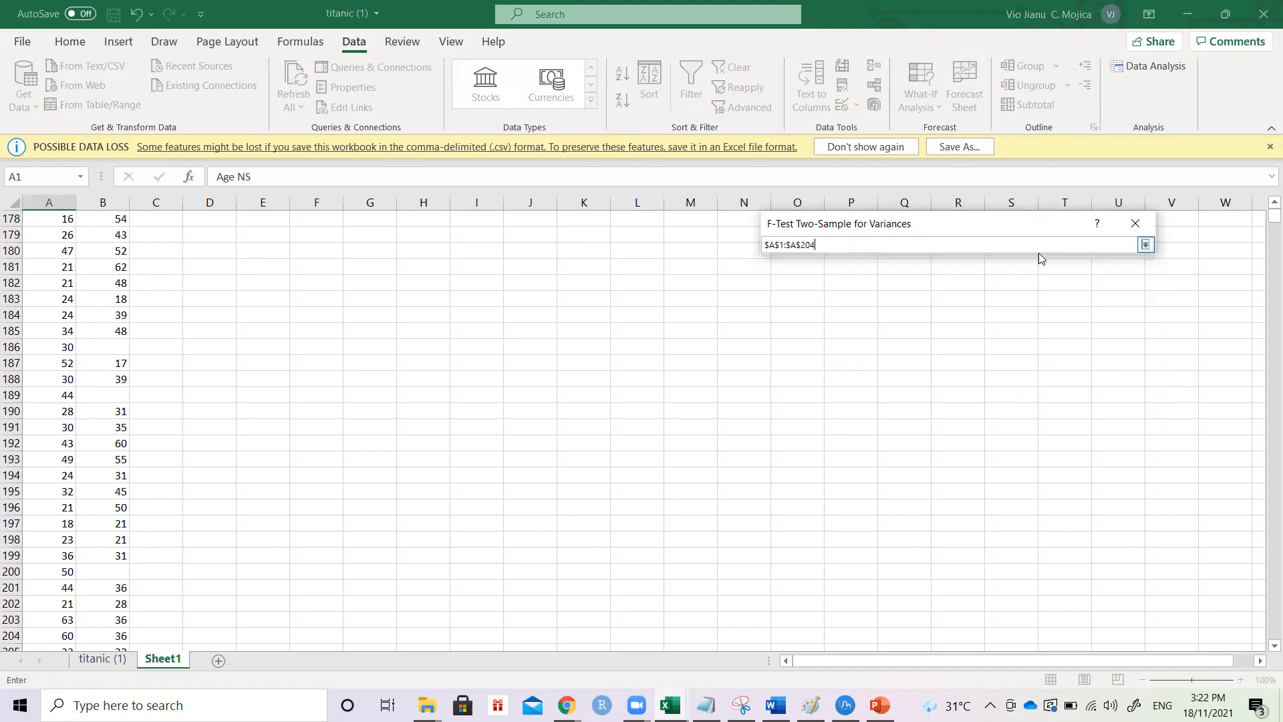
left_click(54, 202)
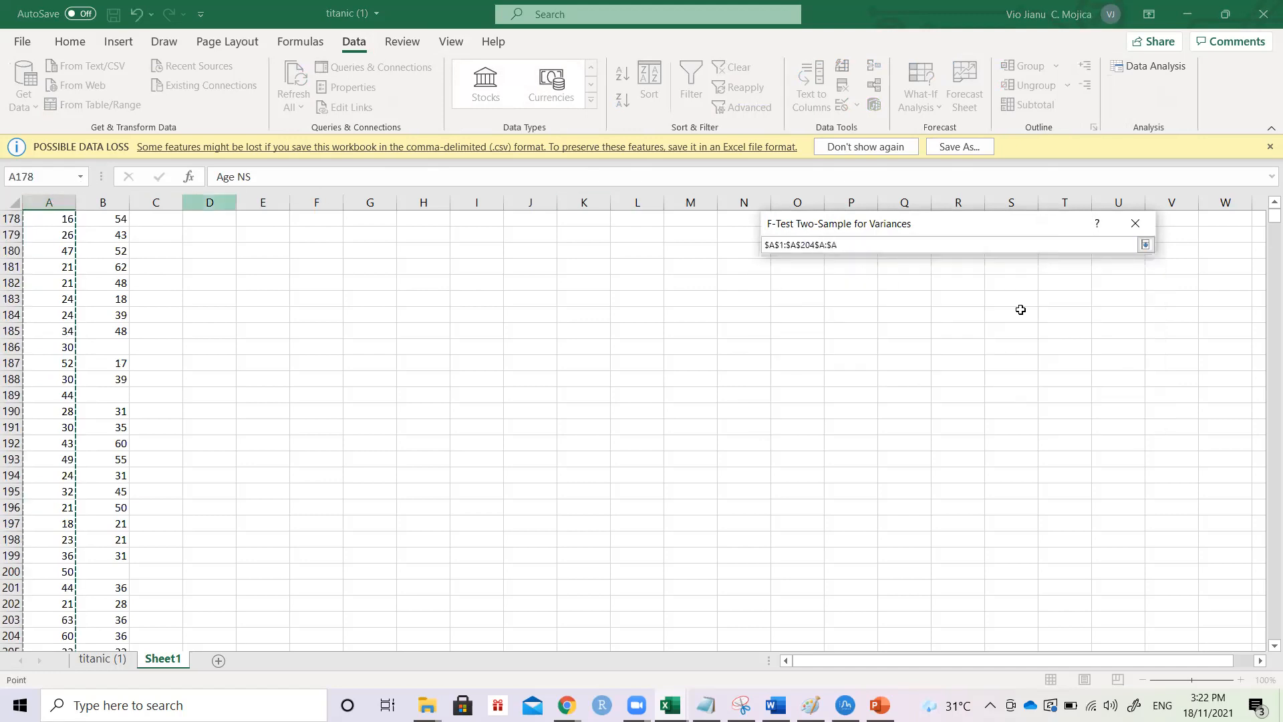
left_click(1145, 244)
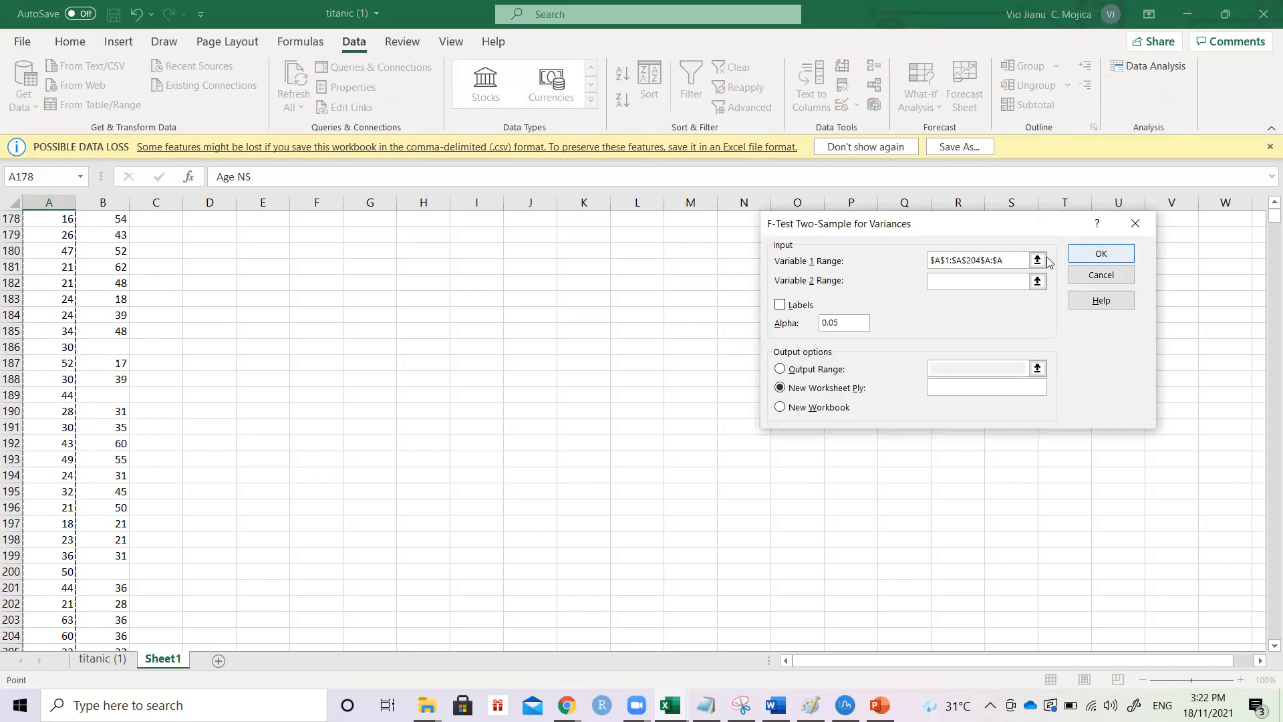
key("BackSpace")
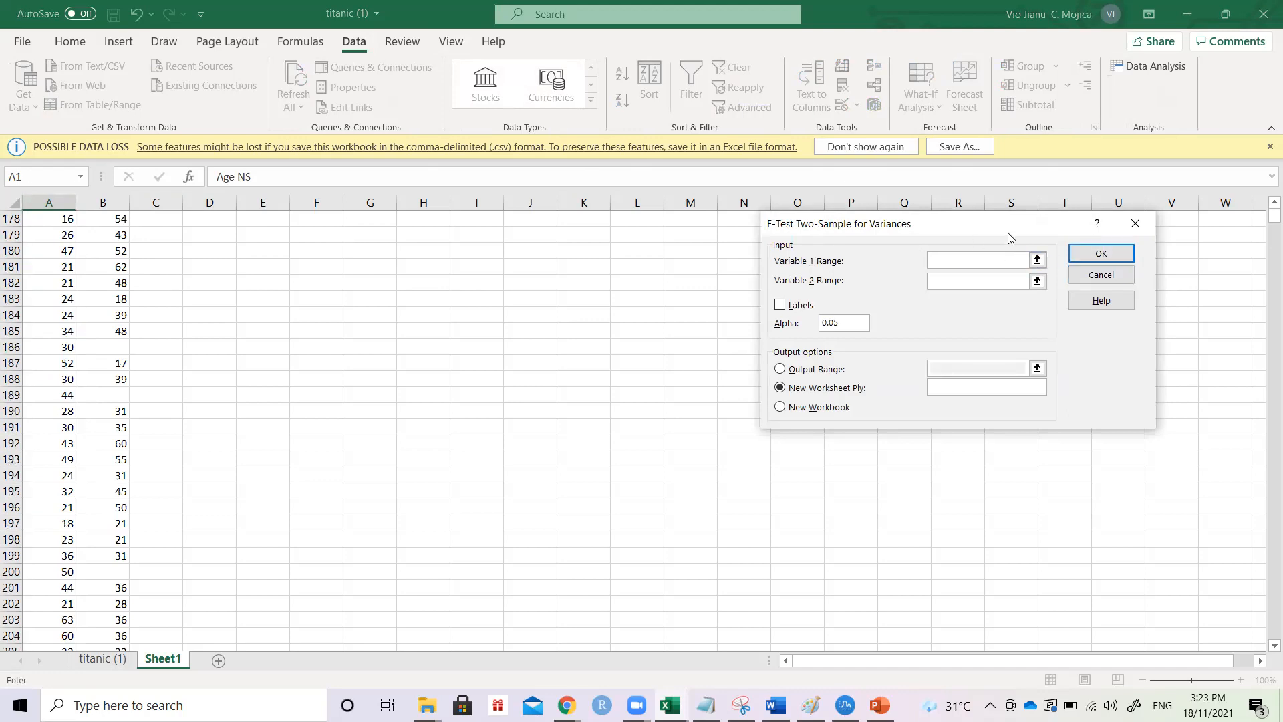
Step: Set the F-test's Variable 1 range to the whole of column A and the Variable 2 range to the whole of column B
left_click(1037, 260)
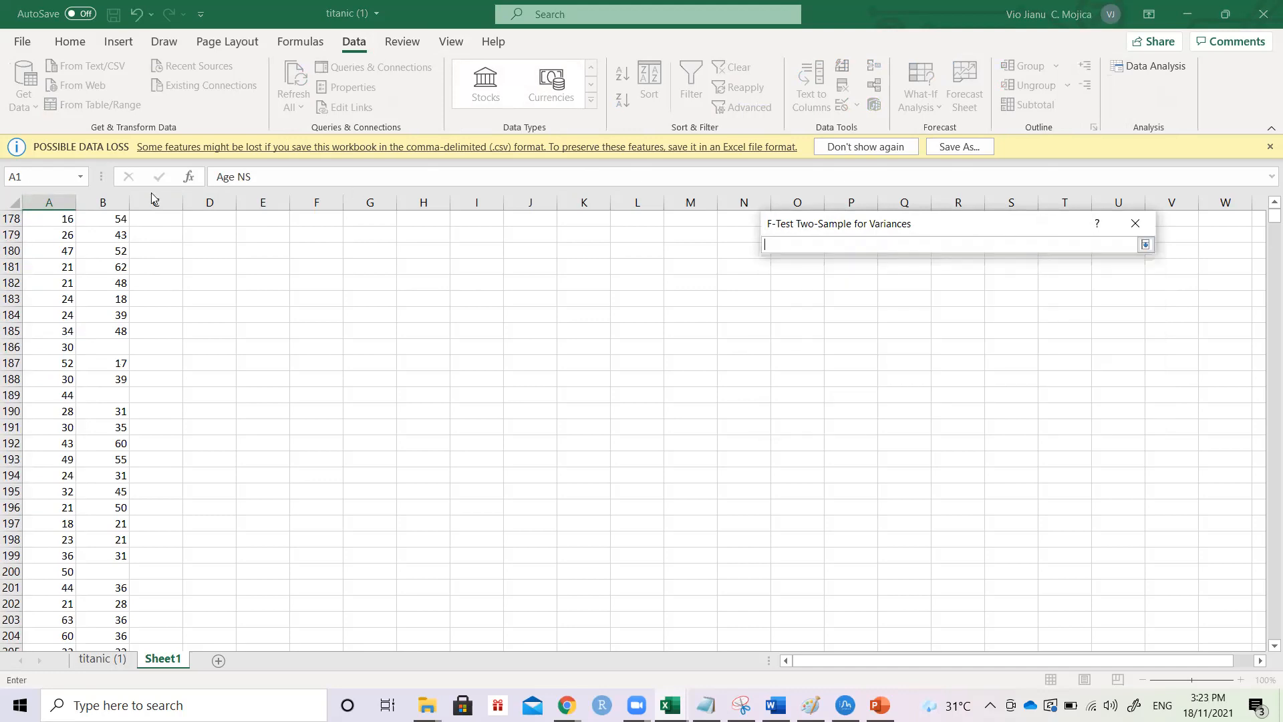
left_click(54, 201)
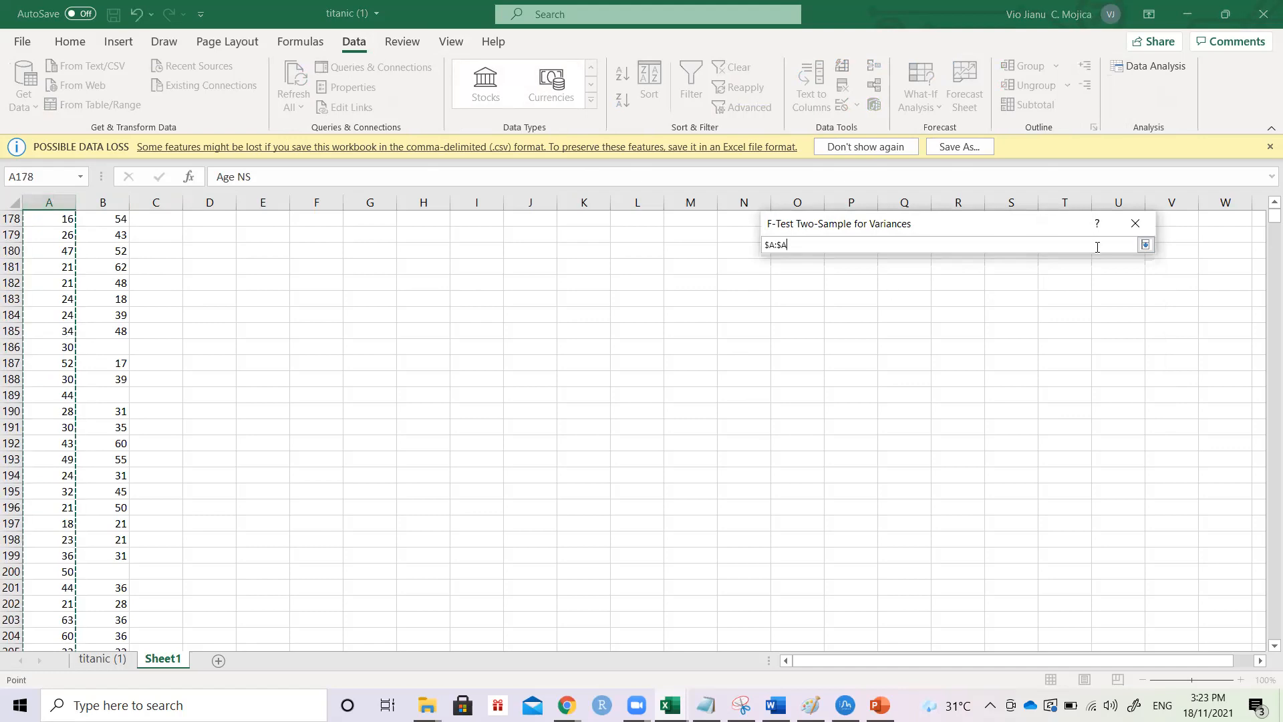
left_click(1145, 245)
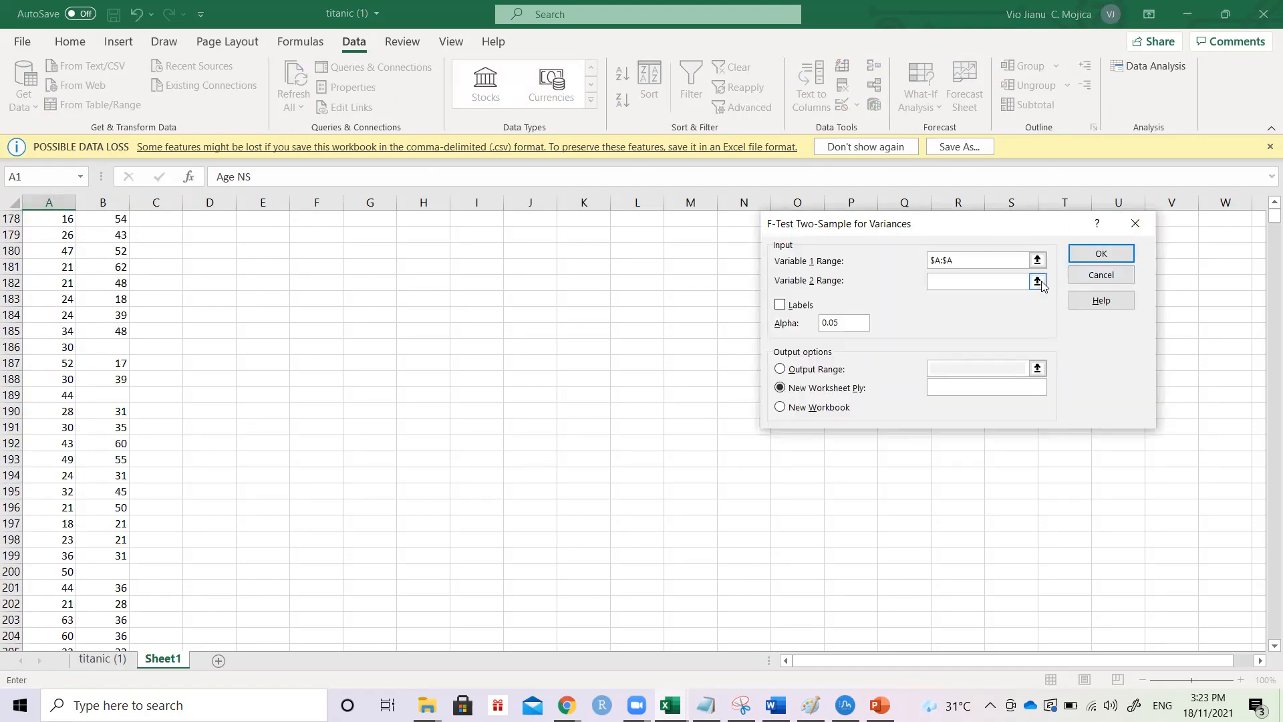
left_click(1037, 280)
left_click(103, 202)
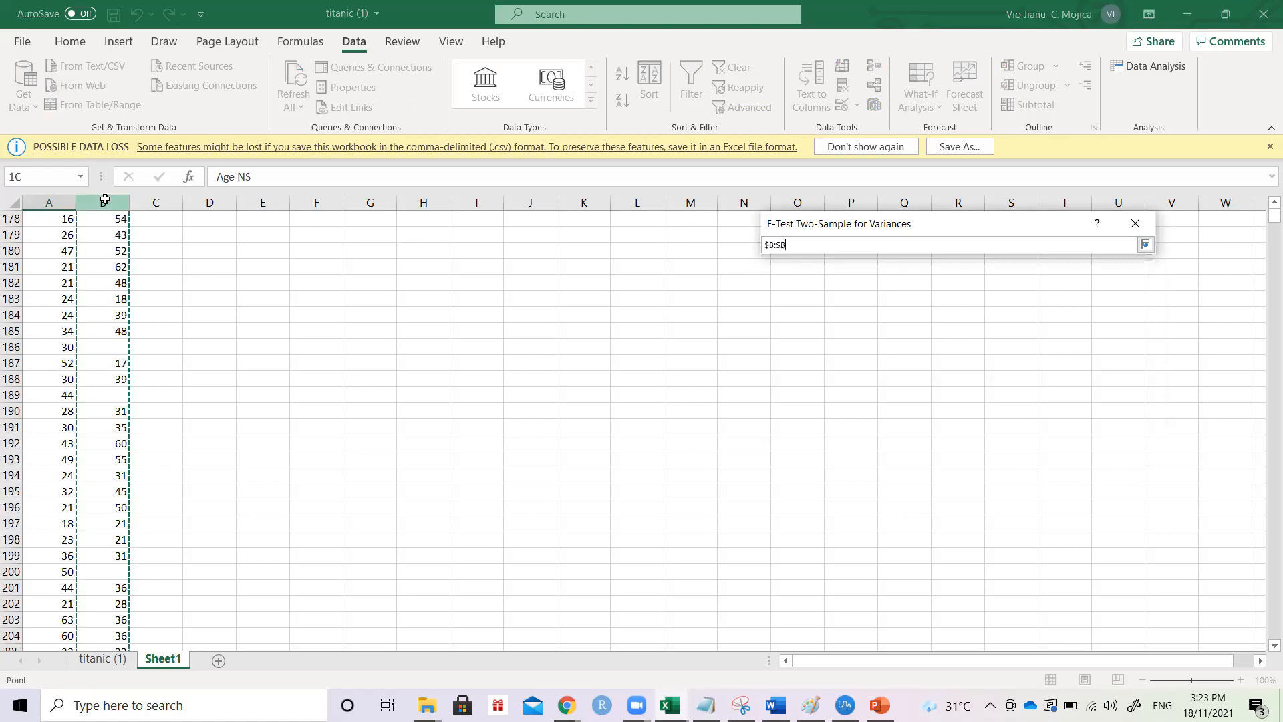
left_click(1146, 245)
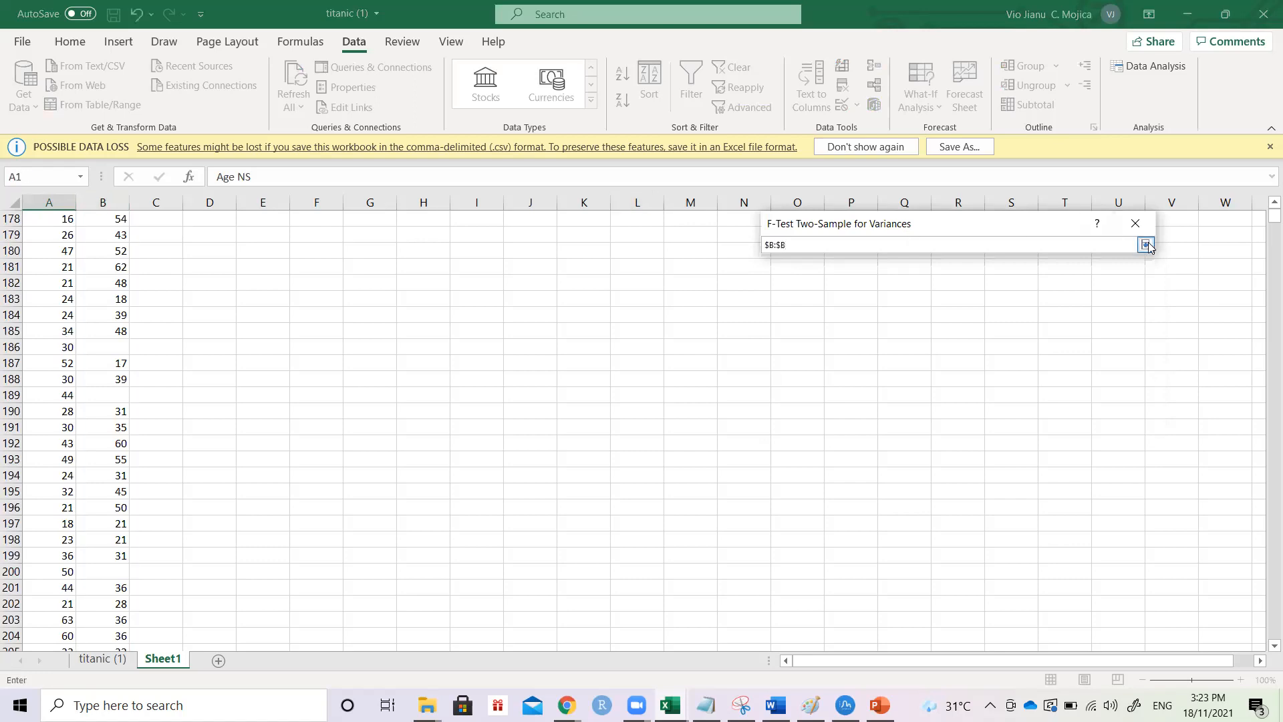
left_click(974, 261)
left_click(979, 280)
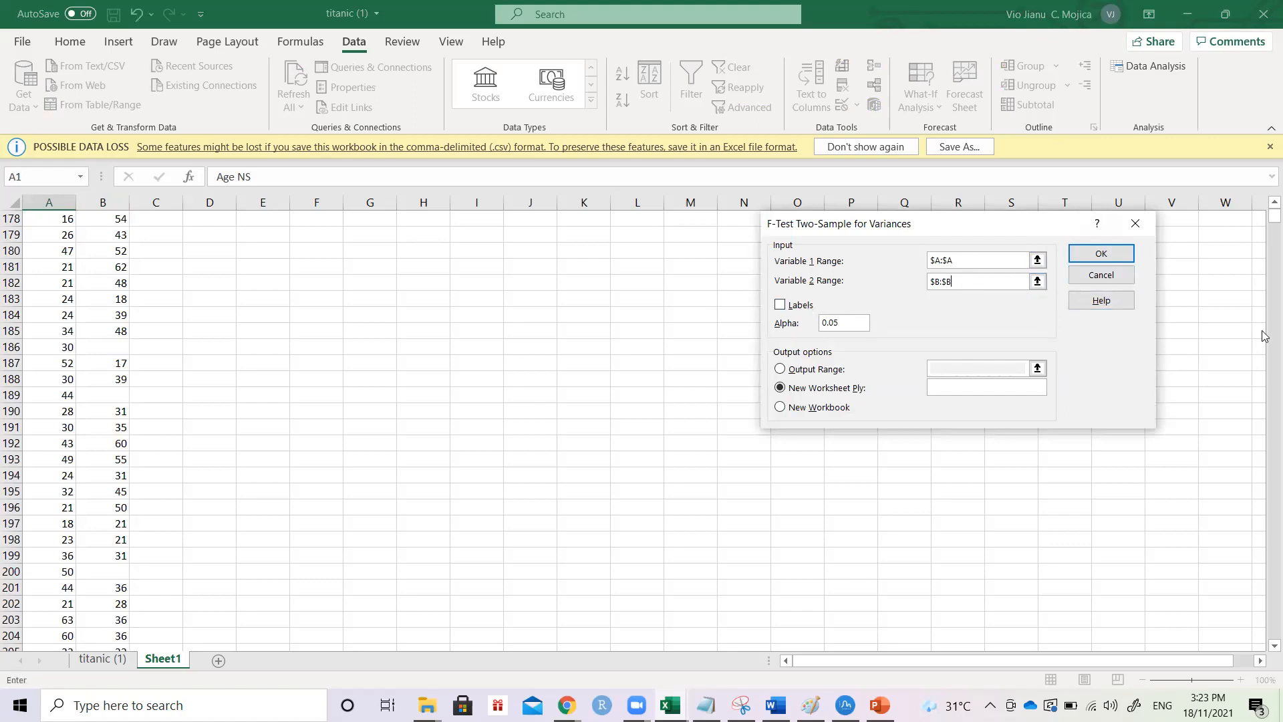
Step: Mark the F-test ranges as containing labels and run the test with output to a new worksheet
left_click_drag(1263, 216, 1262, 205)
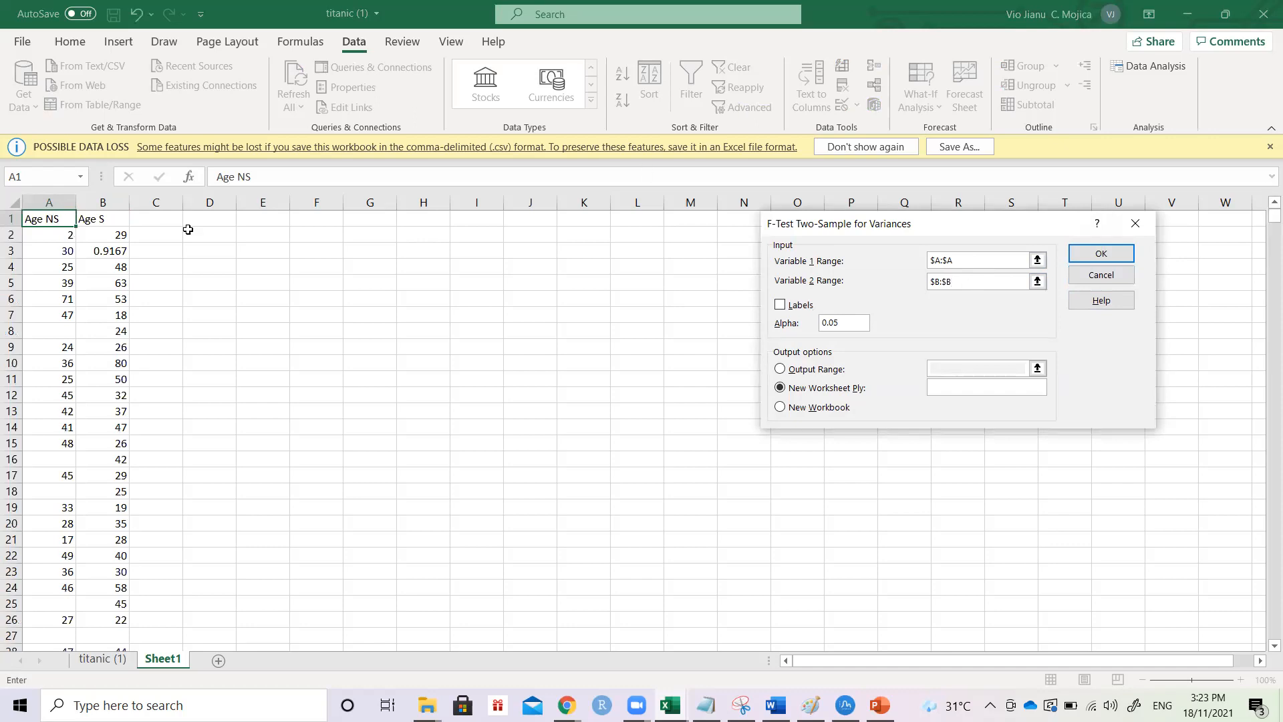
left_click(801, 306)
left_click(1099, 254)
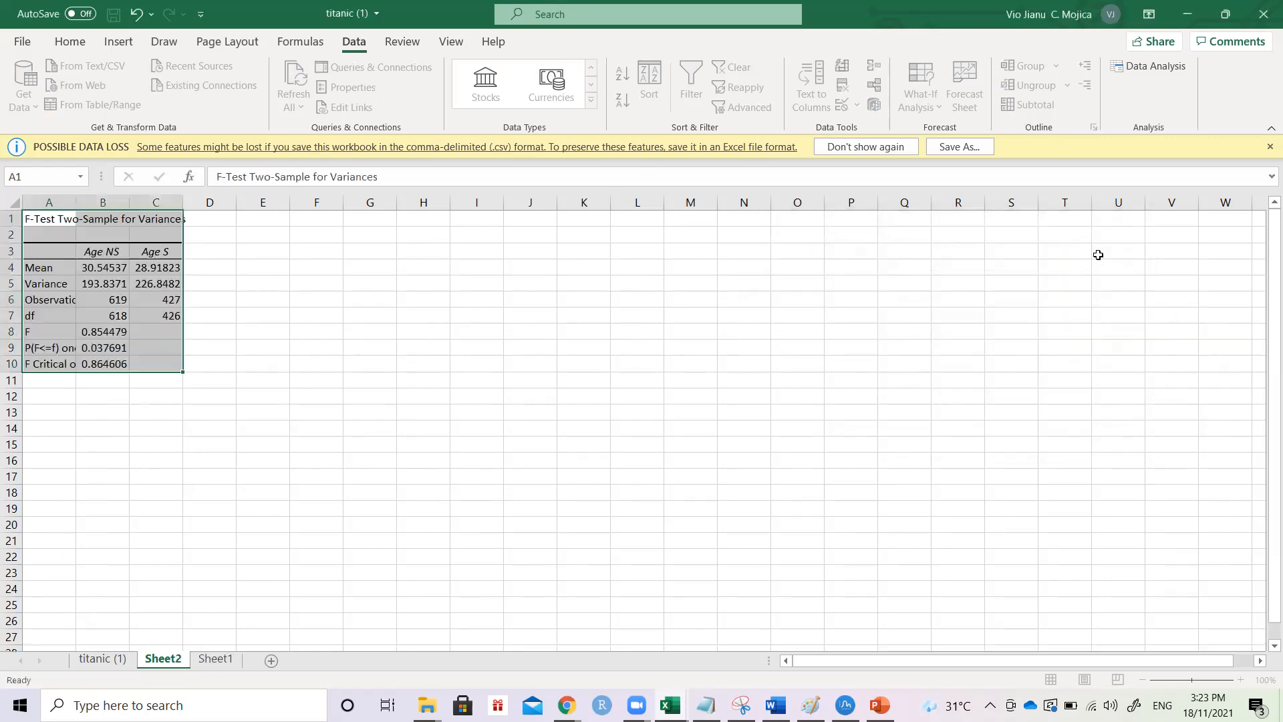
Step: Check the mean ages of both groups and fit column A's width to the F-test result labels
left_click(93, 272)
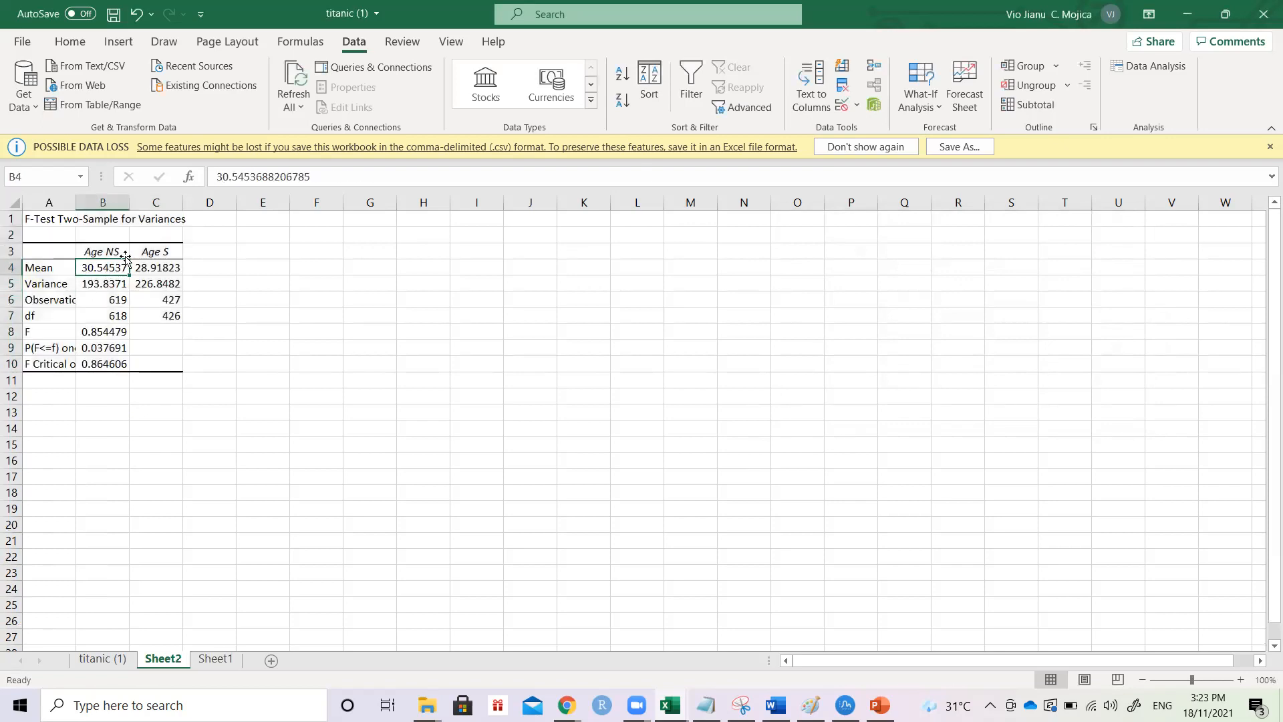
left_click(165, 266)
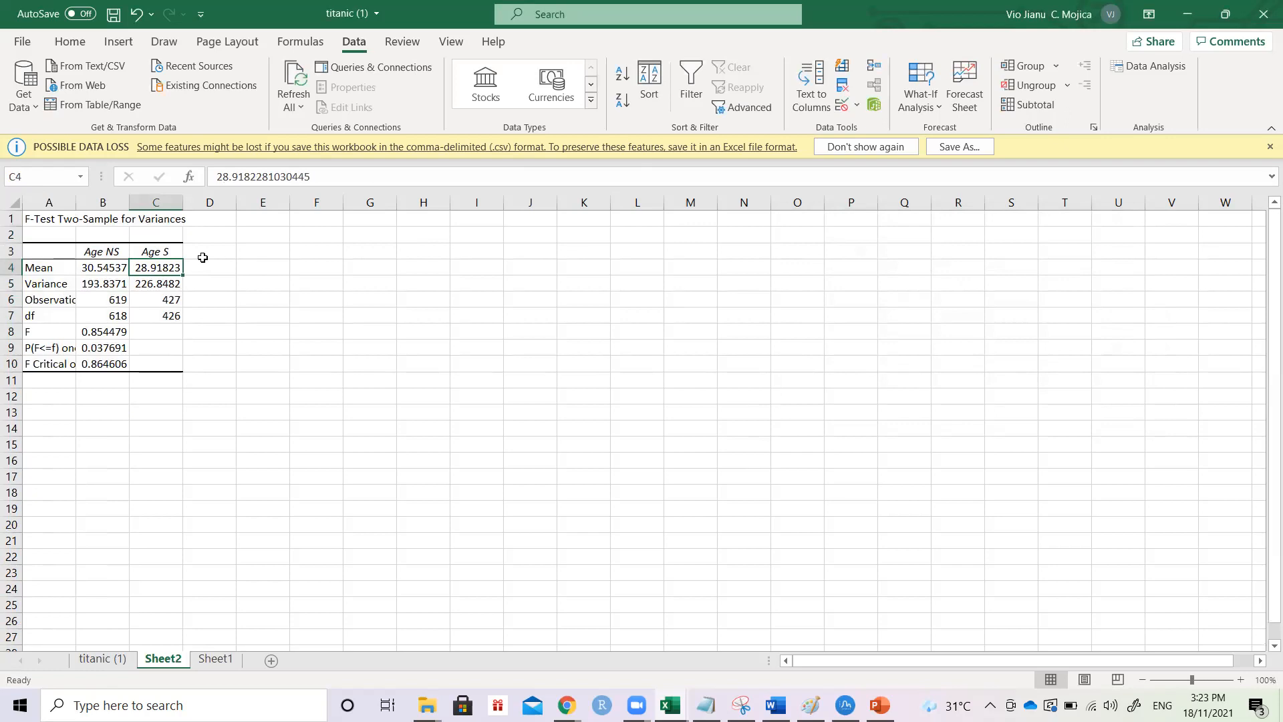
double_click(79, 197)
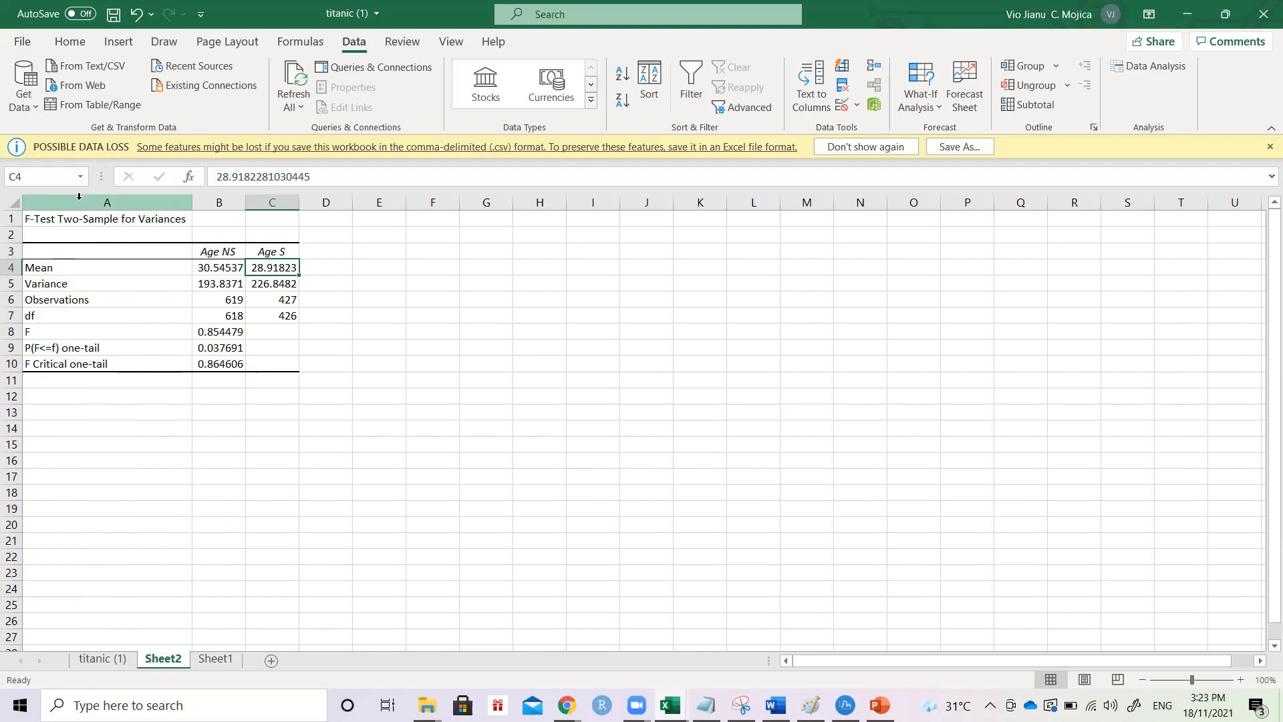
Step: Highlight the P(F<=f) one-tail label and value in A9:B9 with a yellow fill
left_click(208, 364)
left_click(97, 364)
mouse_move(97, 364)
left_mouse_down()
mouse_move(208, 366)
mouse_move(172, 345)
mouse_move(211, 349)
left_mouse_up()
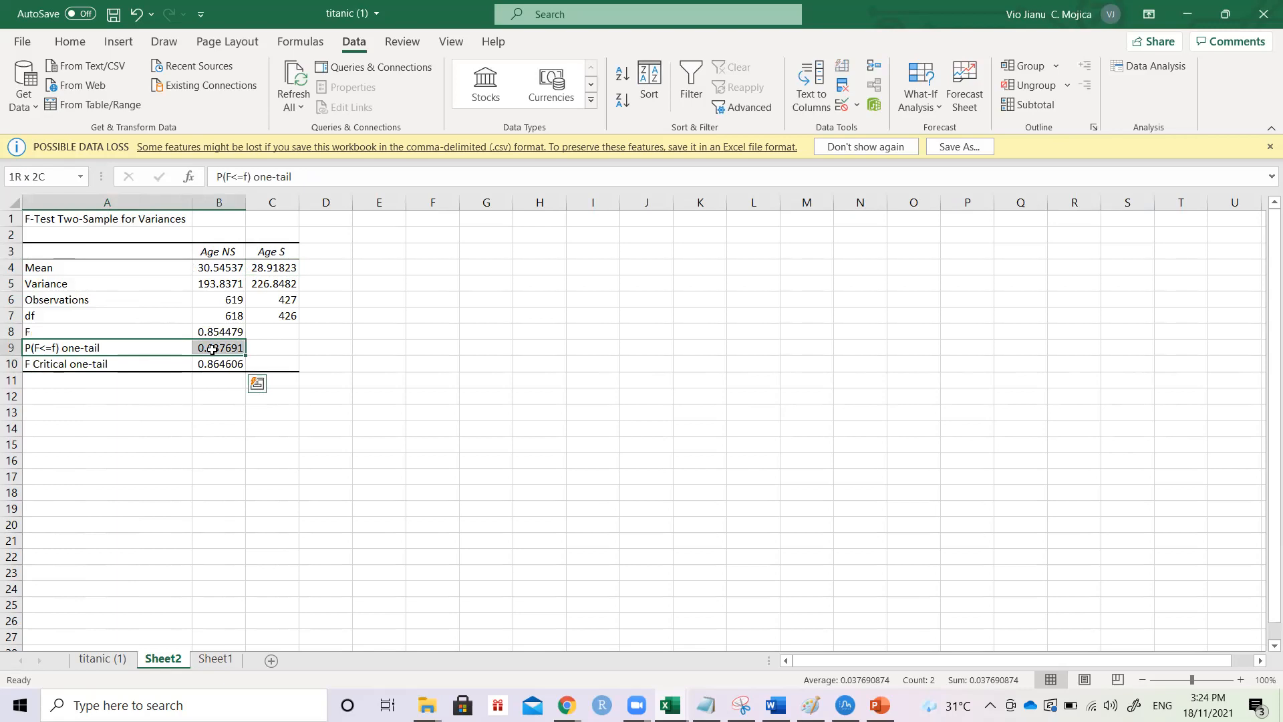
left_click(70, 41)
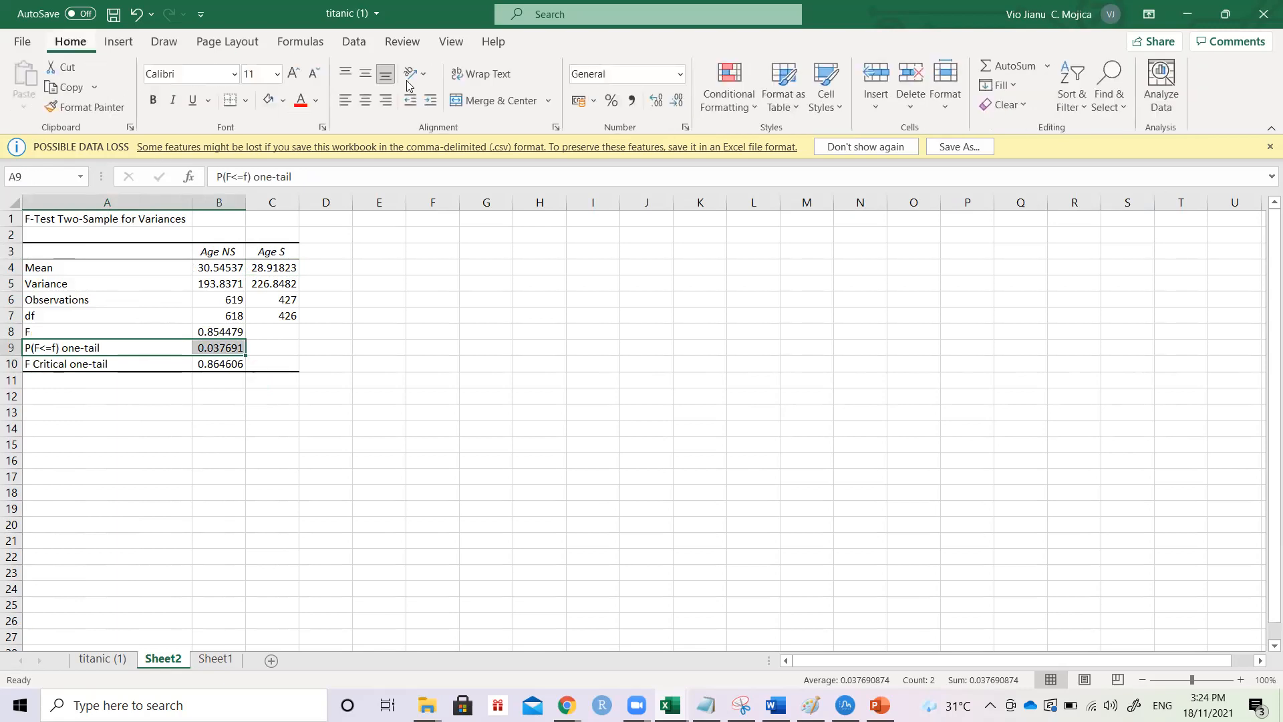
left_click(283, 101)
left_click(311, 257)
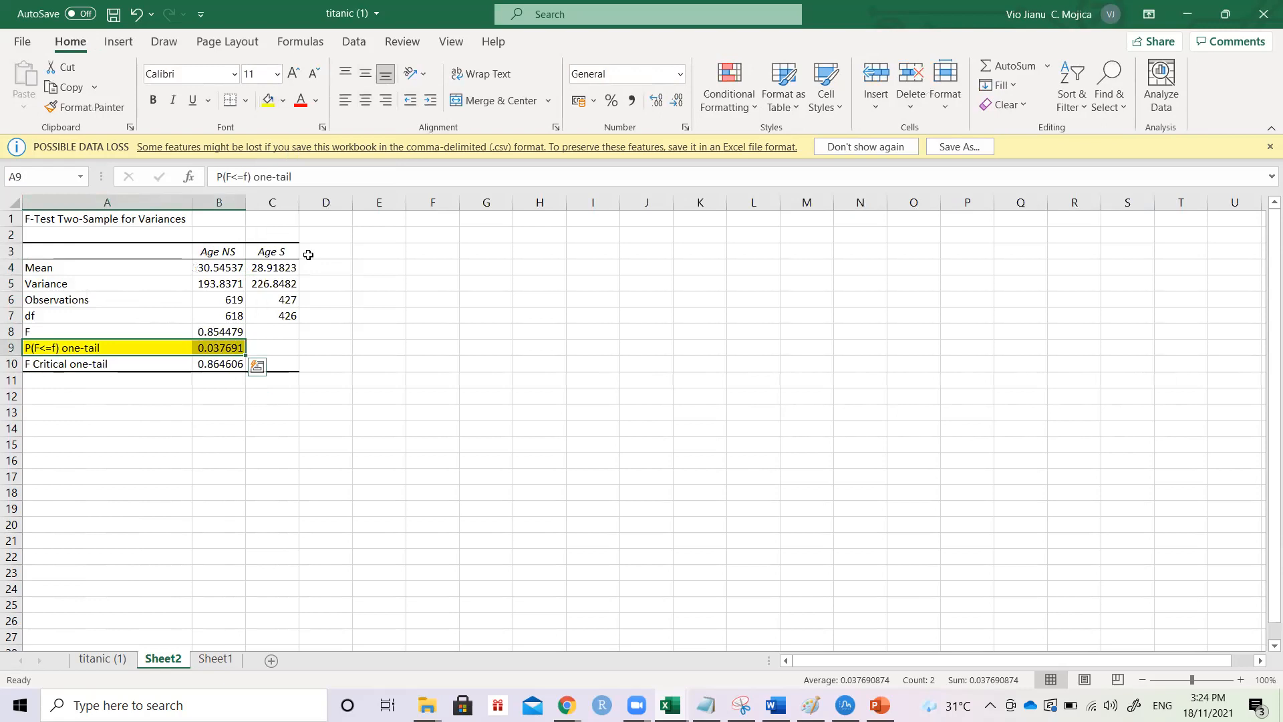
Step: Note "< alpha" in C9 and "YES!" in D9 beside the F-test's one-tail P value
left_click(297, 348)
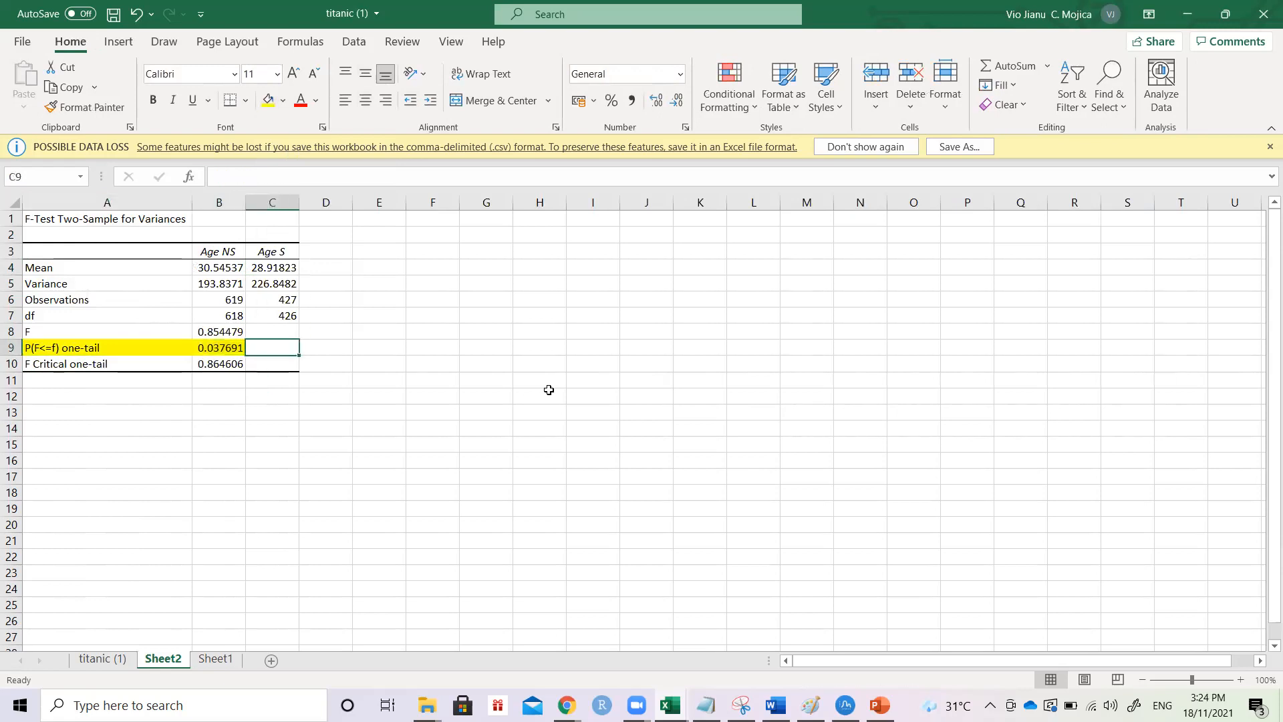
type("< alpha")
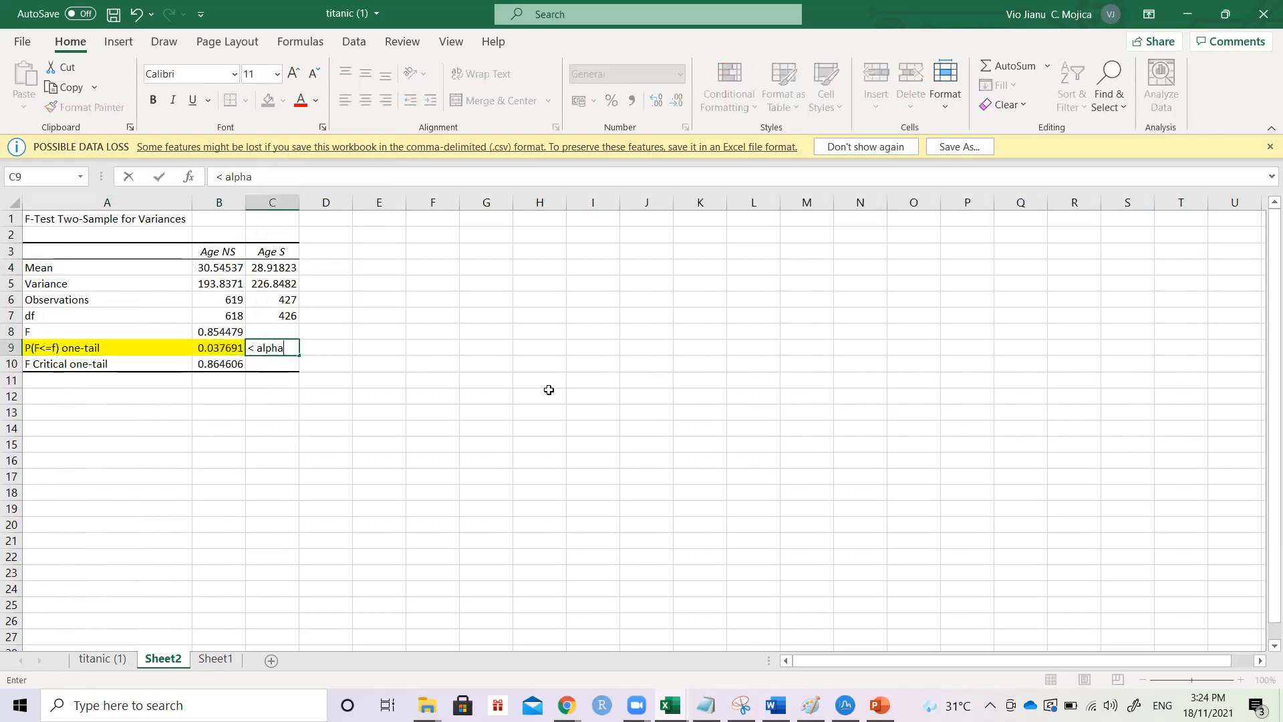
key("Tab")
type("YES!")
key("Return")
key("Up")
key("Right")
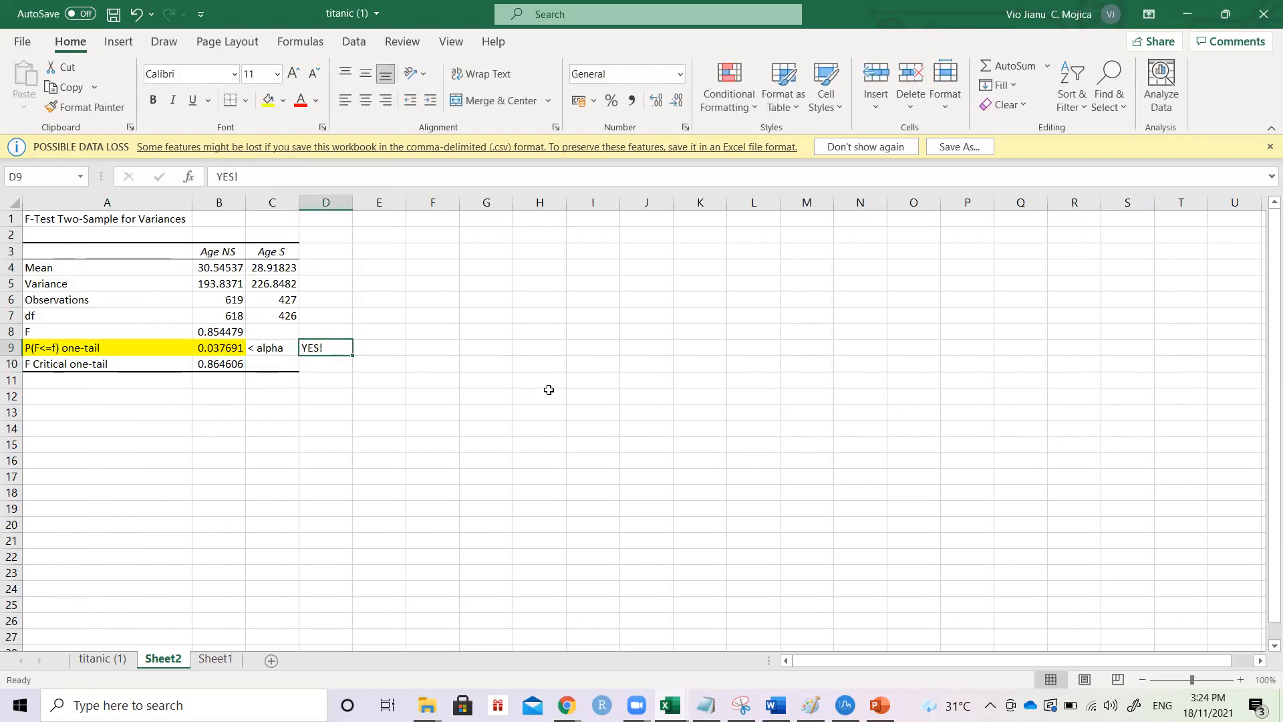
Step: Enter the hypothesis labels "Ho:" in F1 and "Ha:" in F2
key("Right")
key("Up")
key("Right")
key("Up")
key("Up")
key("Up")
key("Up")
key("Up")
key("Up")
key("Up")
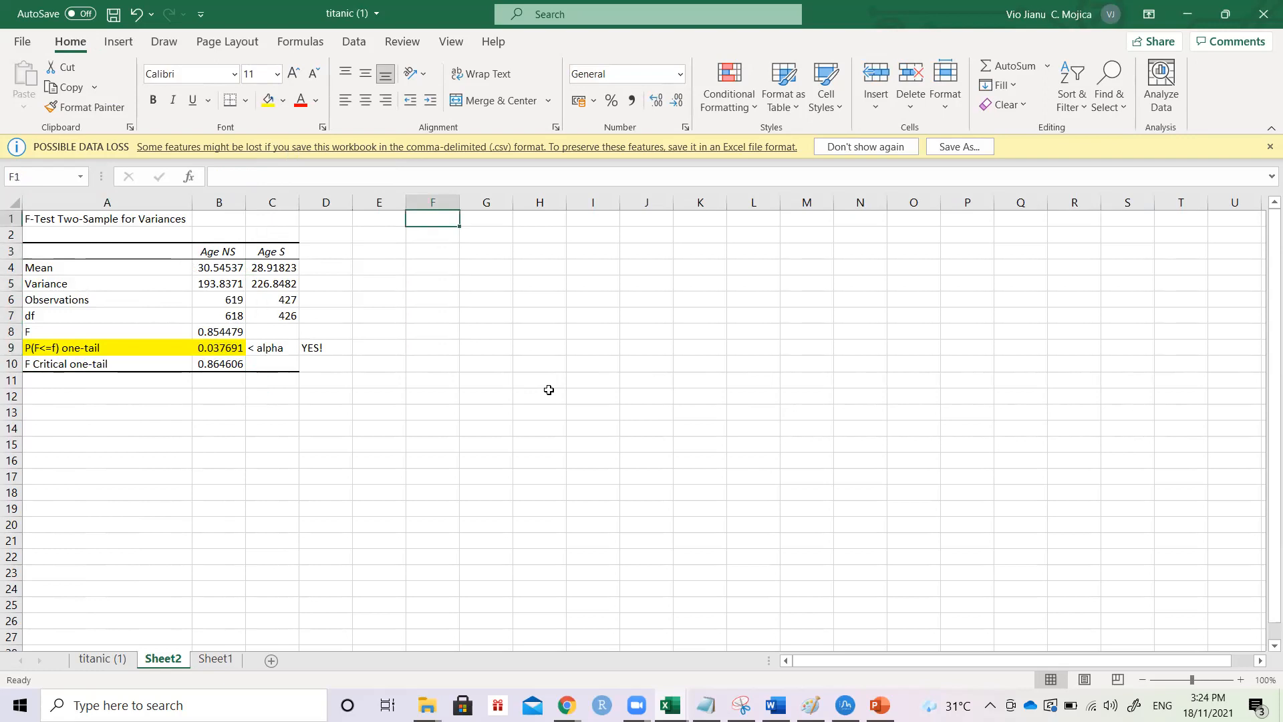
type("Ho:")
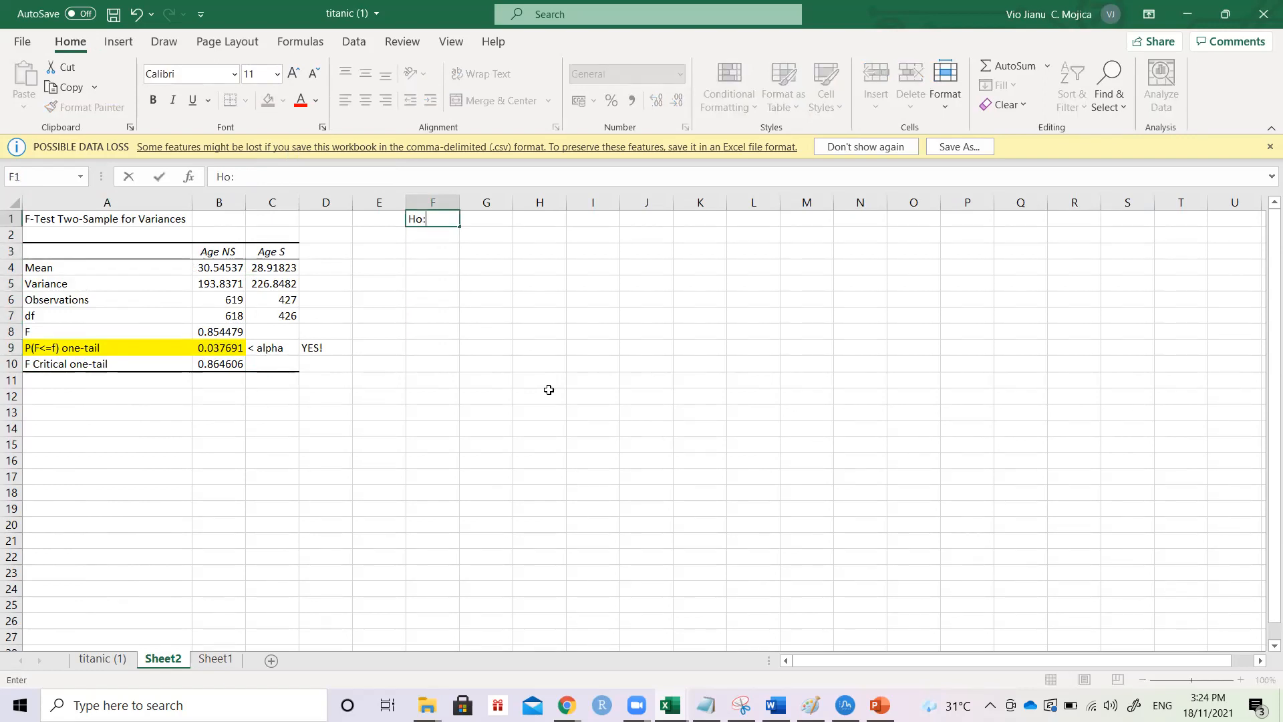
key("Return")
type("Ha:")
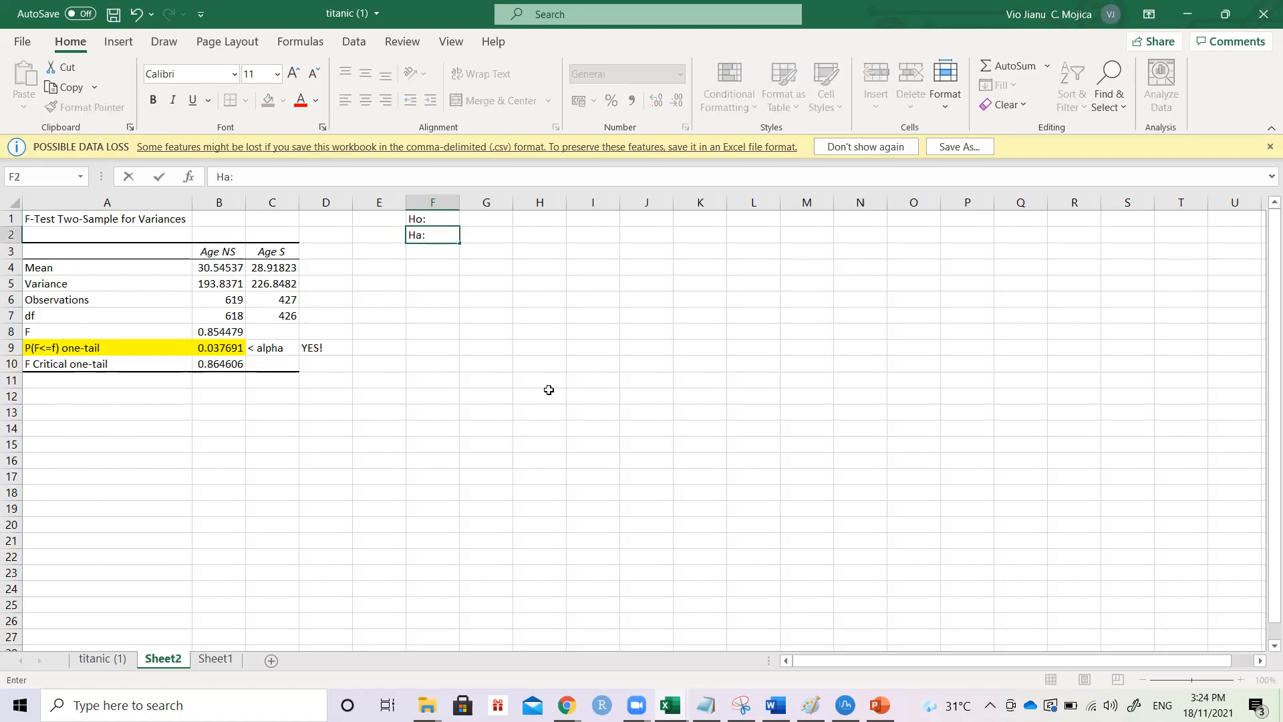
Step: Enter the null hypothesis "sigma1 = sigma2" in G1 and the alternative "sigma1 != sigma2" in G2
key("Tab")
key("Up")
type("sigma1")
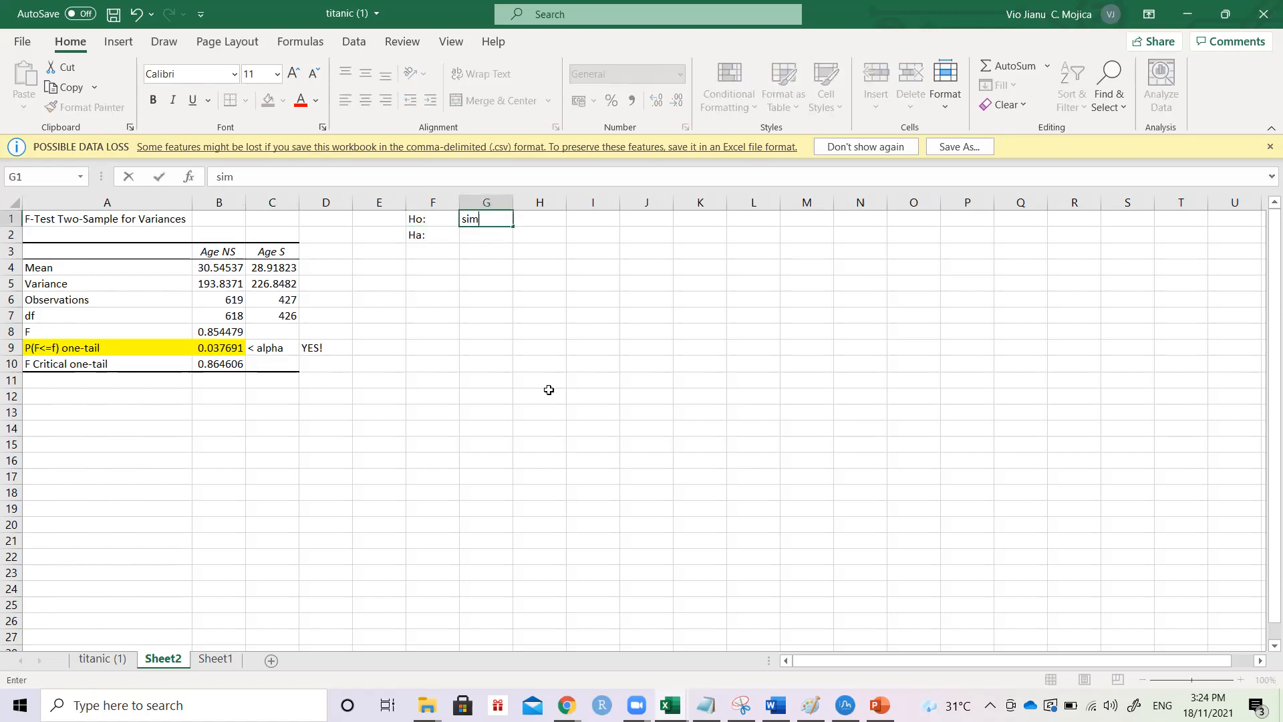
type(" = sigma2")
key("Return")
type("sigma1 = igma 1 ")
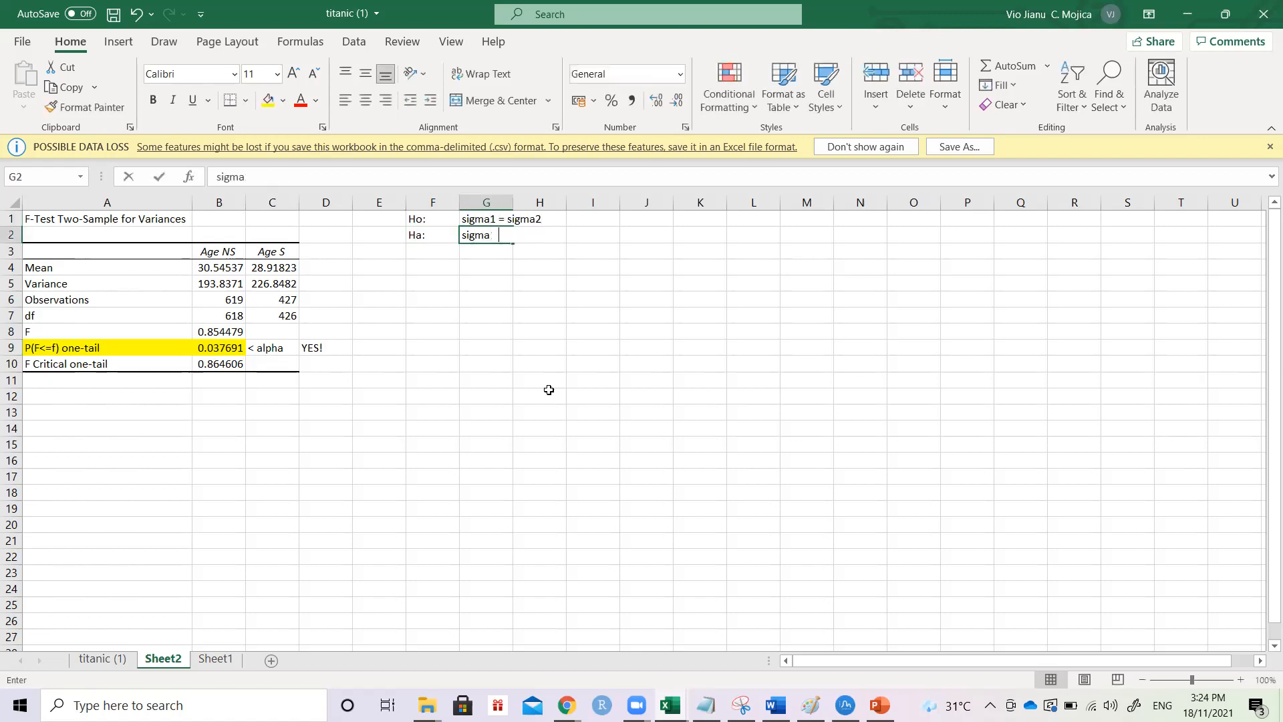
type("1 != sigma2")
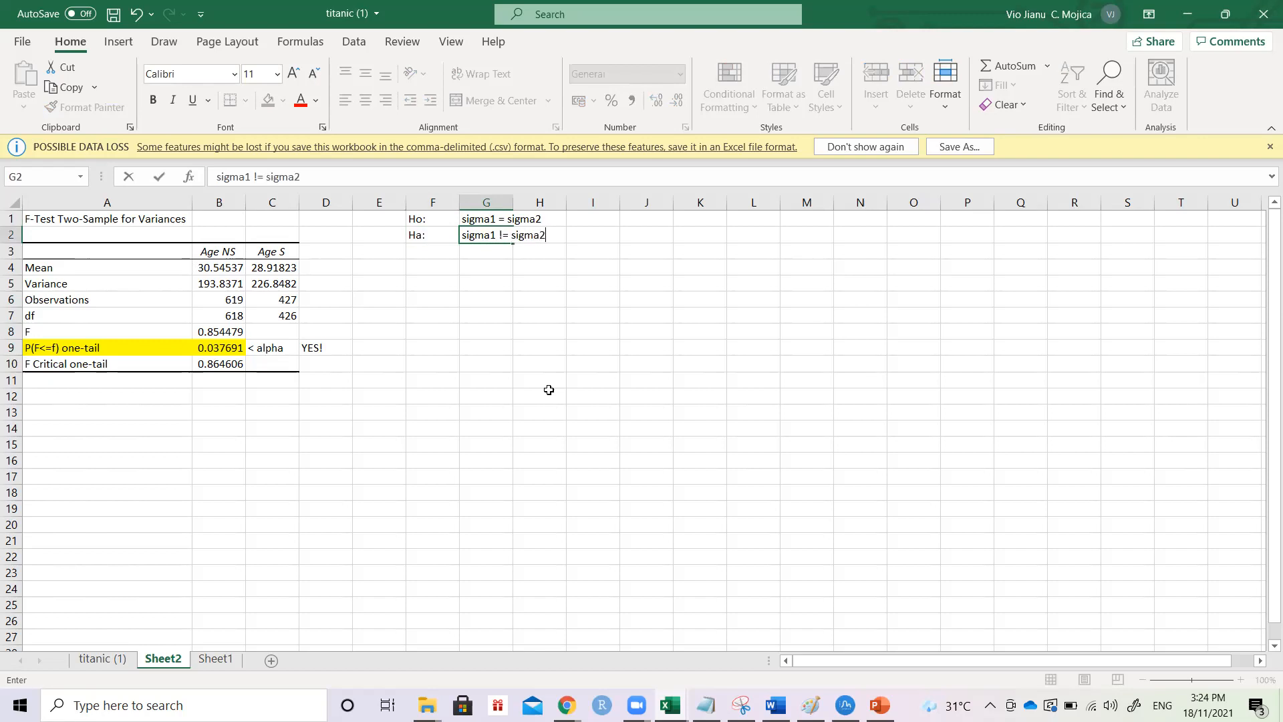
key("Return")
key("Up")
key("Up")
key("Down")
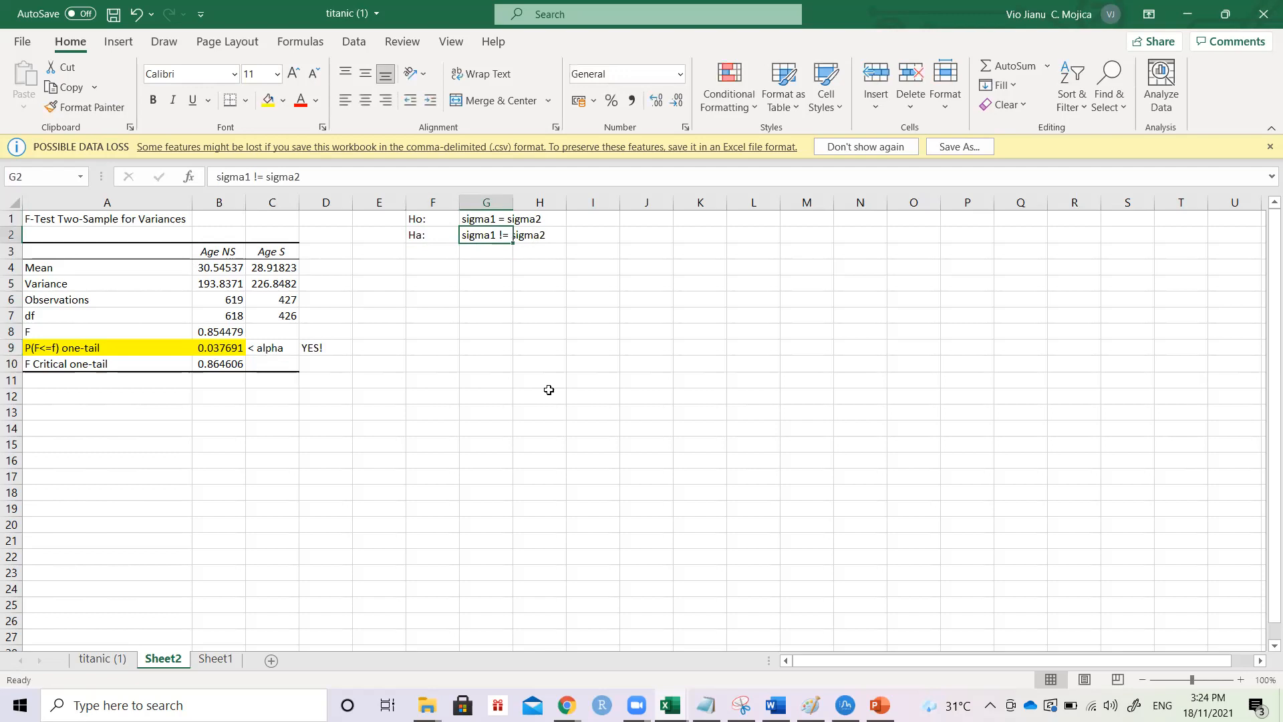
Step: Fit column G's width to the hypotheses and fill the null hypothesis cells F1:G1 with red
left_click(228, 346)
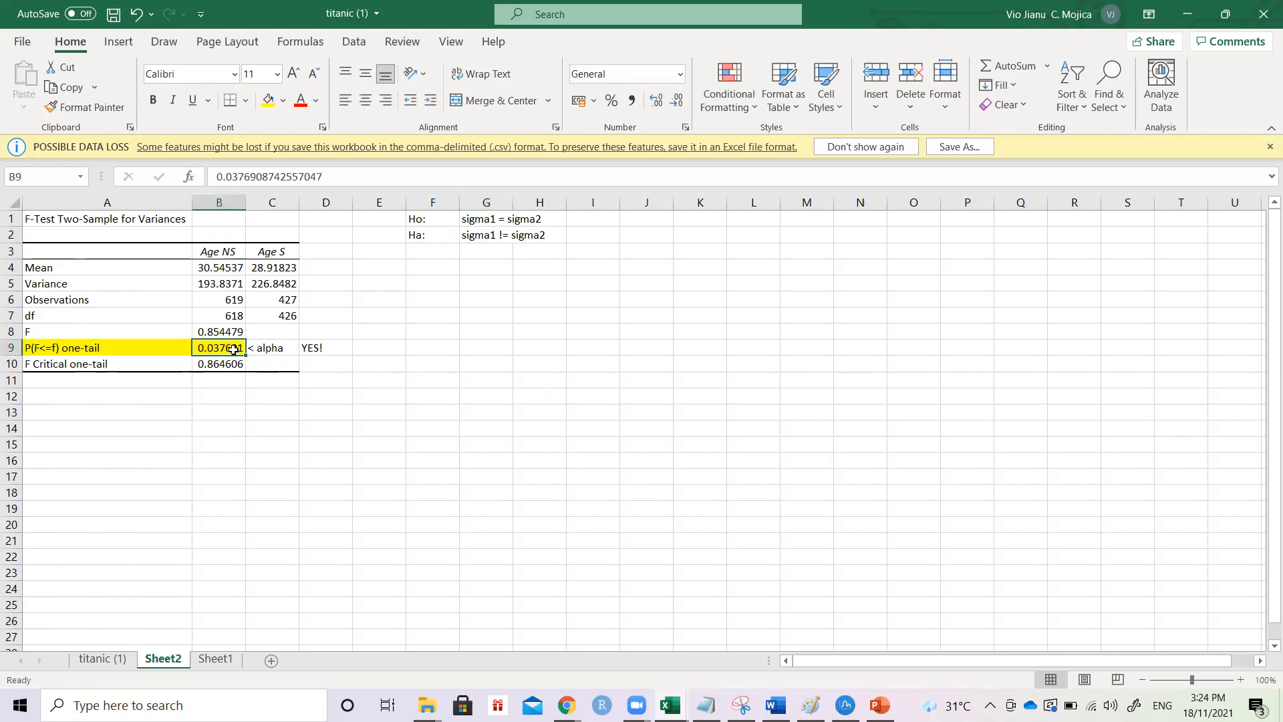
left_click_drag(419, 218, 548, 199)
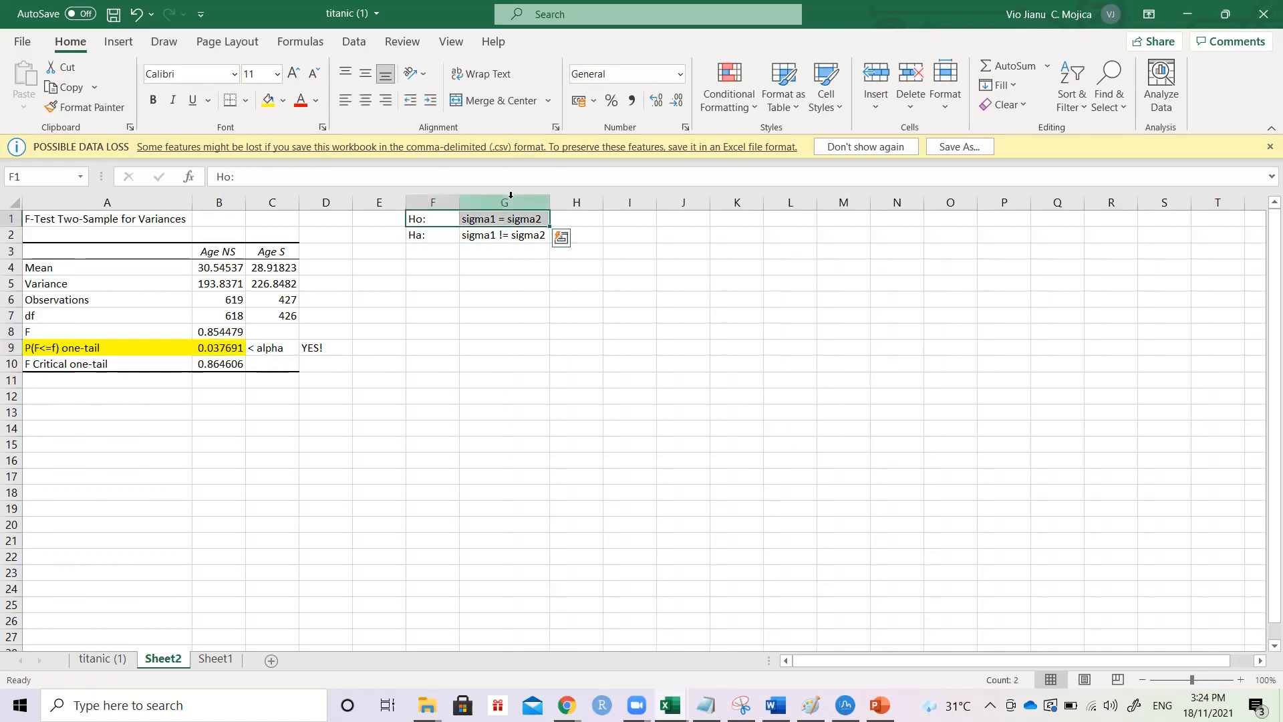
left_click(284, 101)
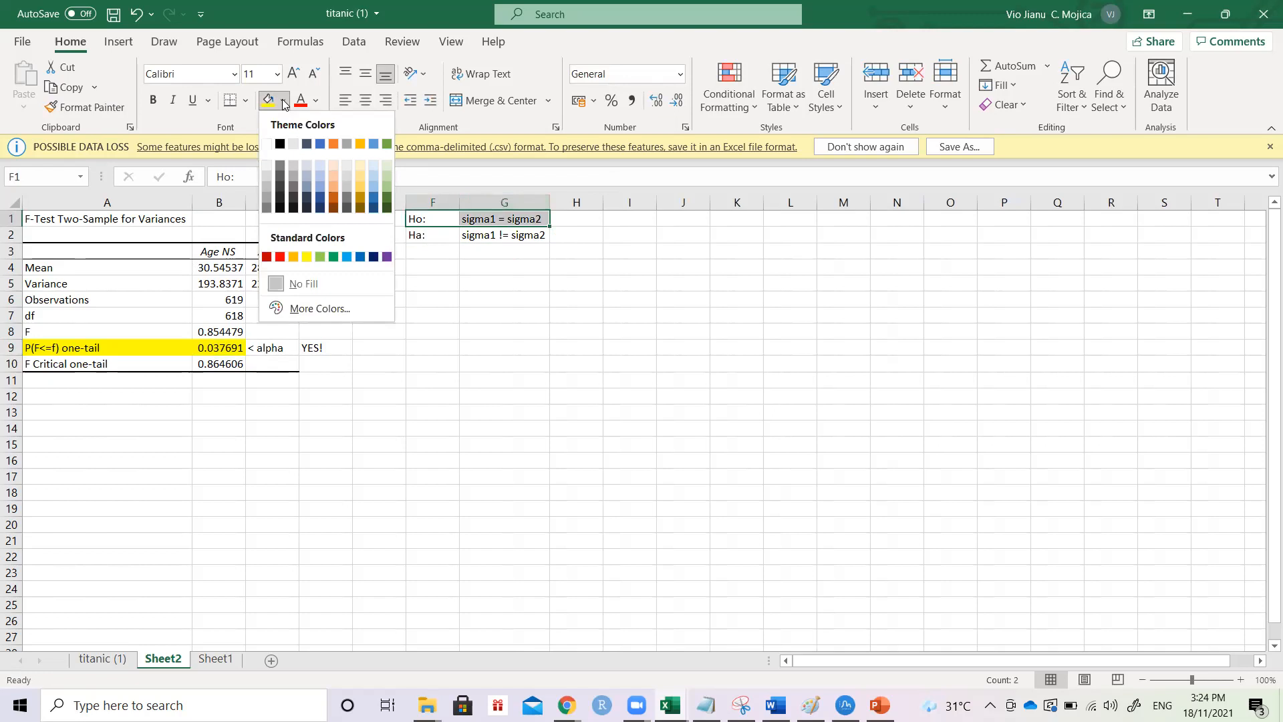
left_click(280, 257)
left_click_drag(433, 234, 530, 245)
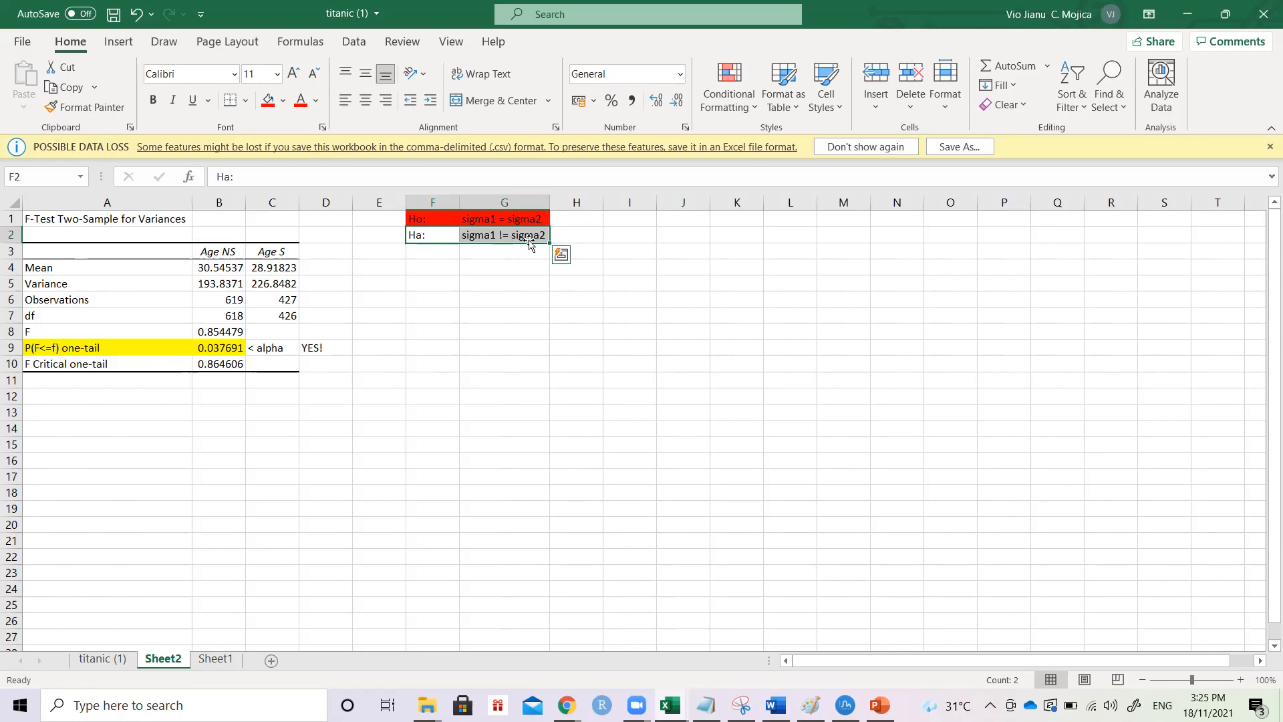
left_click(468, 280)
left_click(457, 235)
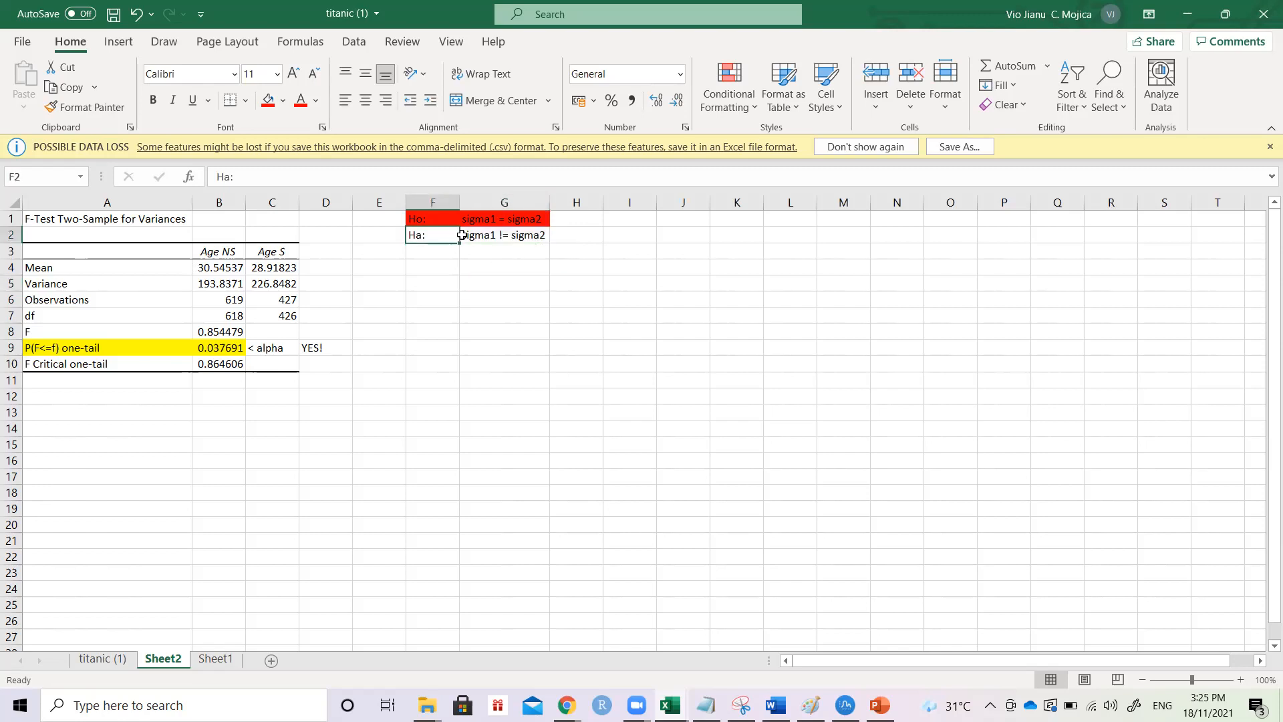
left_click_drag(461, 235, 490, 238)
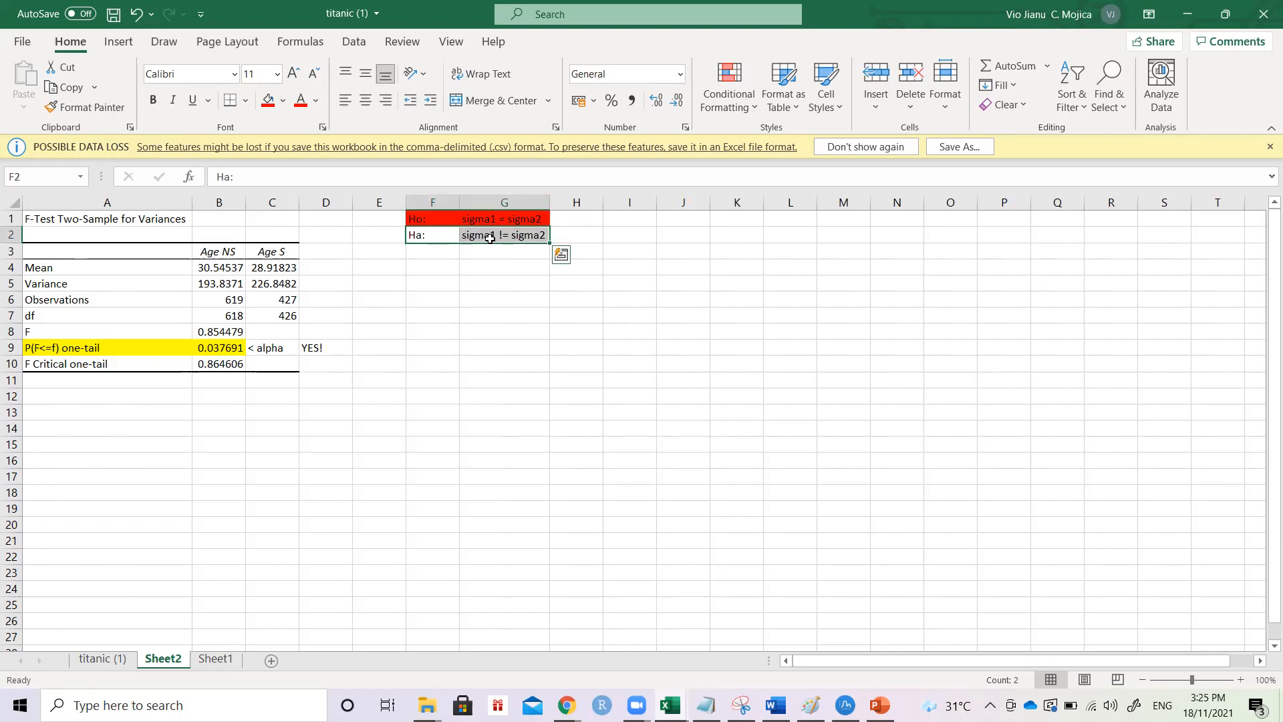
Step: Show all values of the survived column again in the filter on the titanic (1) sheet
left_click(103, 659)
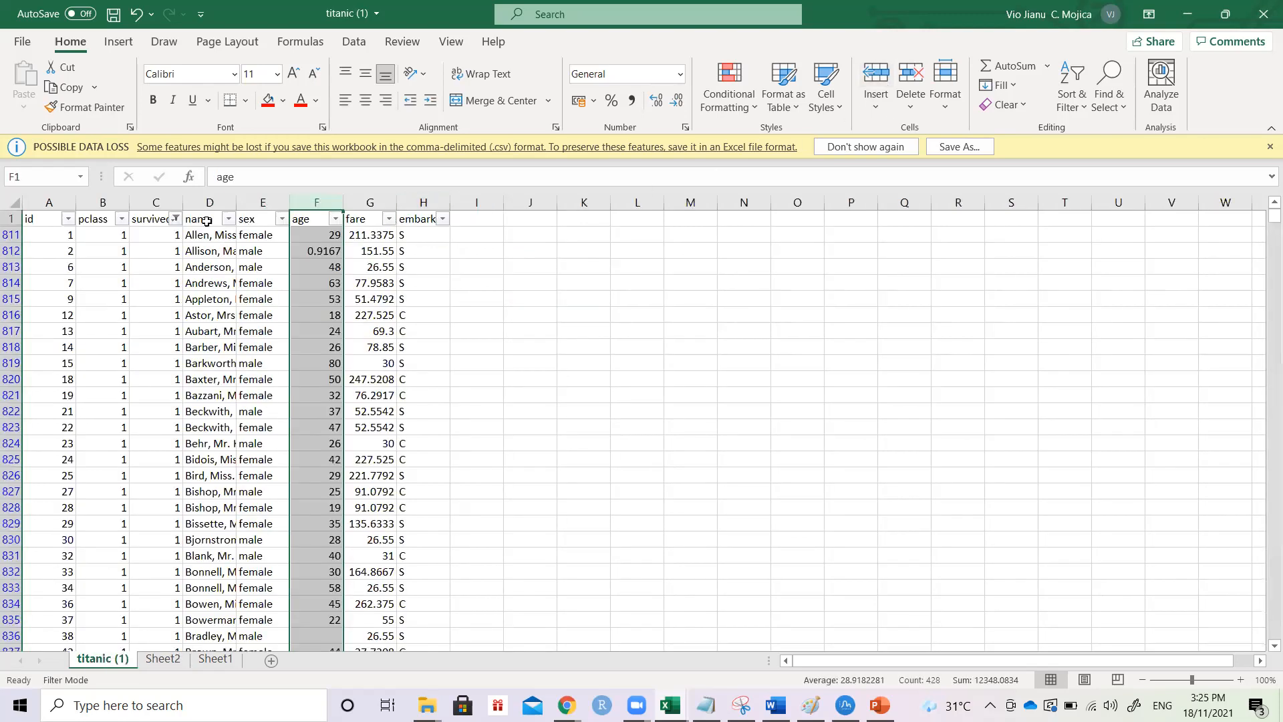
left_click(177, 219)
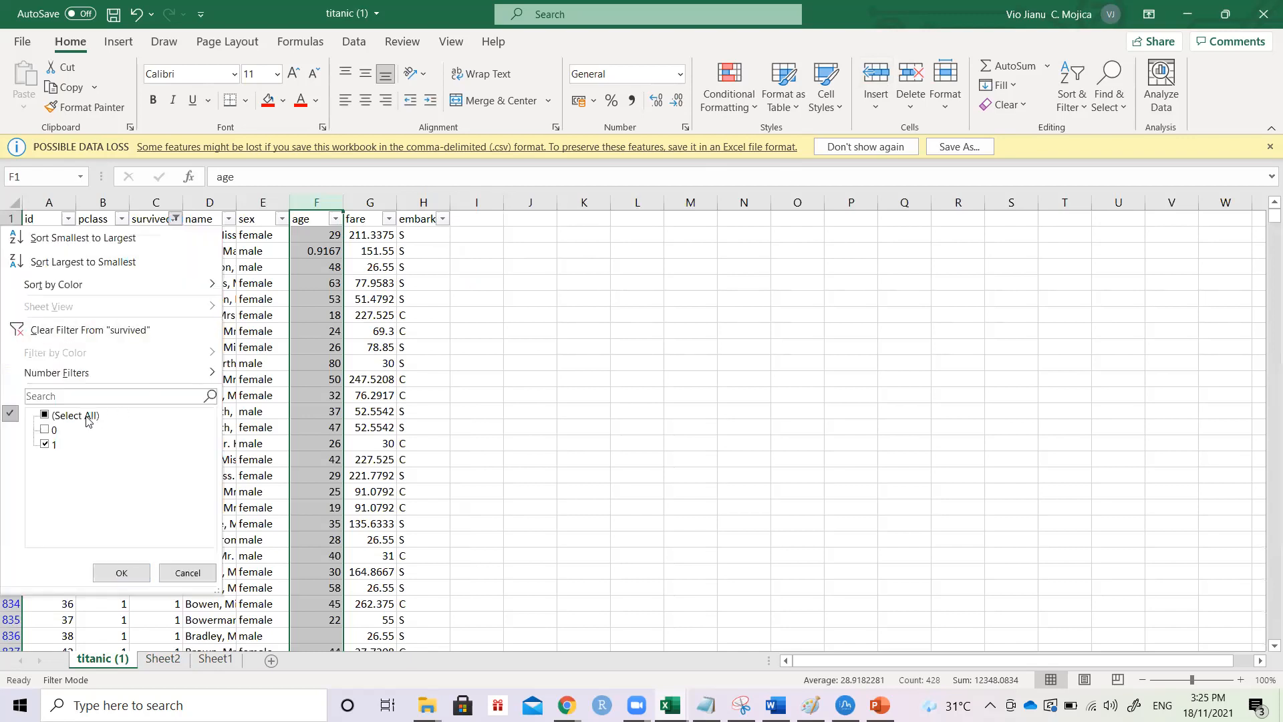
left_click(133, 573)
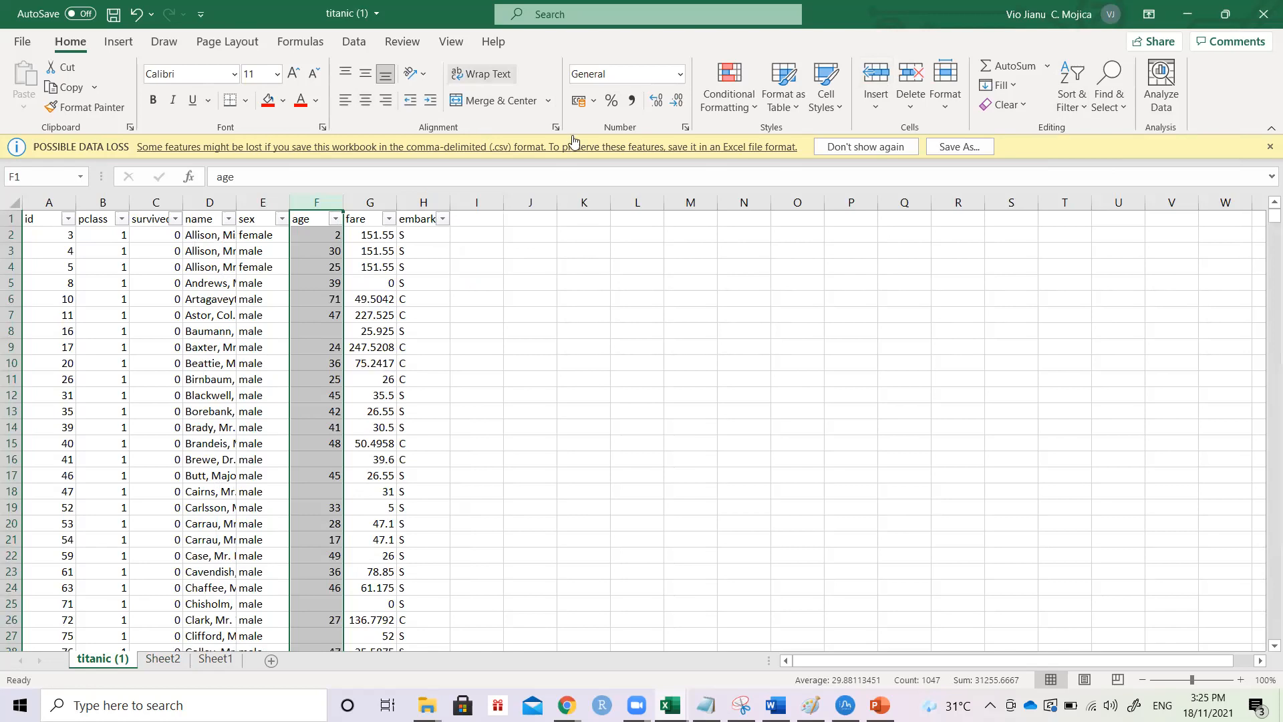
left_click(354, 41)
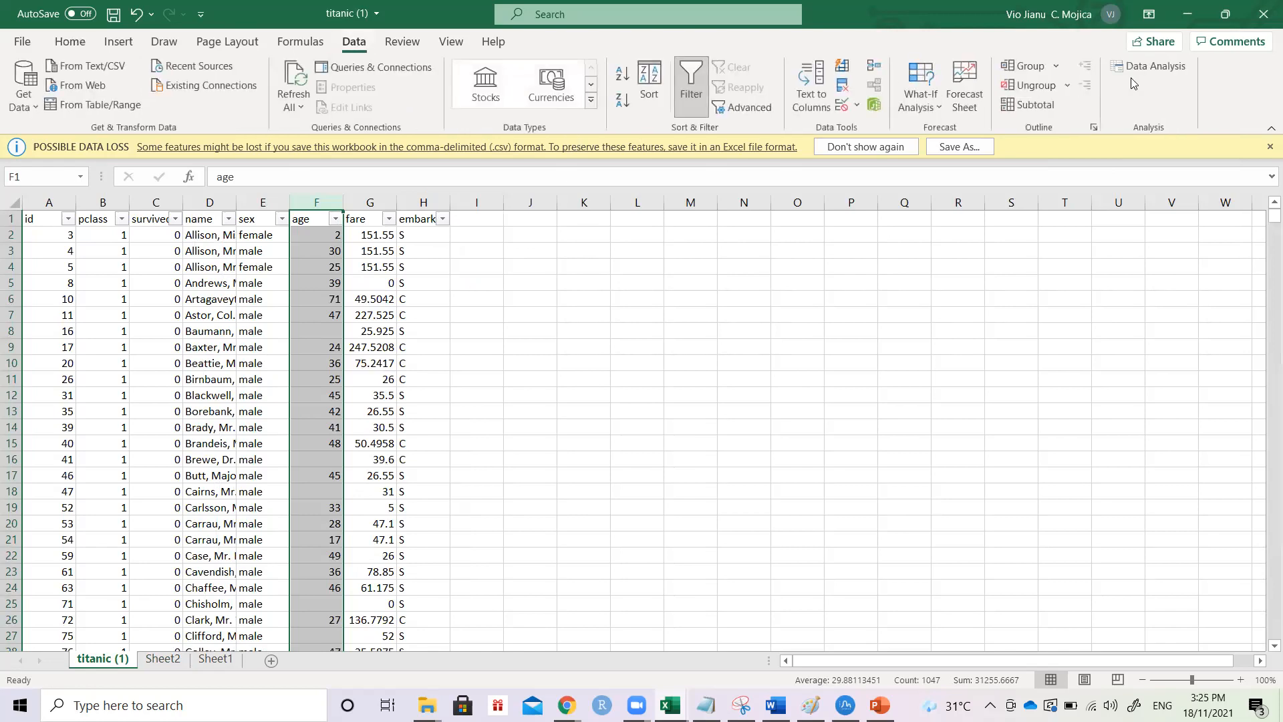
left_click(1148, 66)
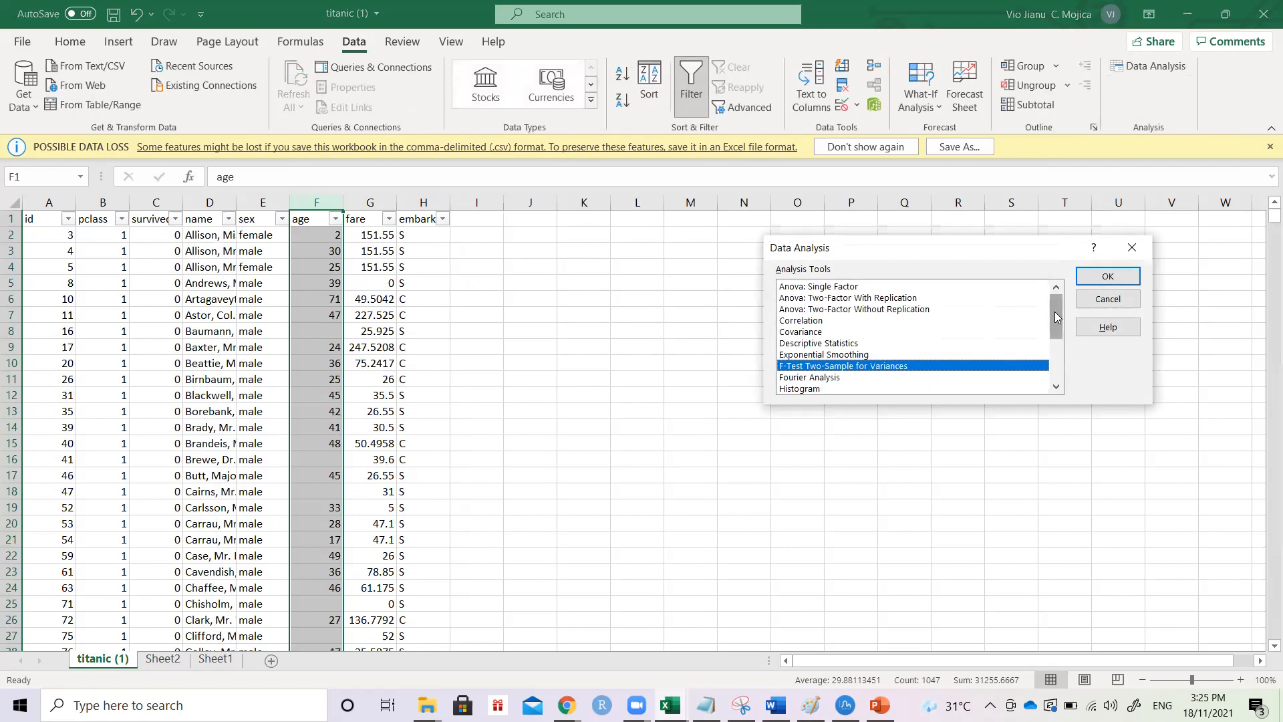
left_click_drag(1055, 311, 1054, 361)
left_click(963, 378)
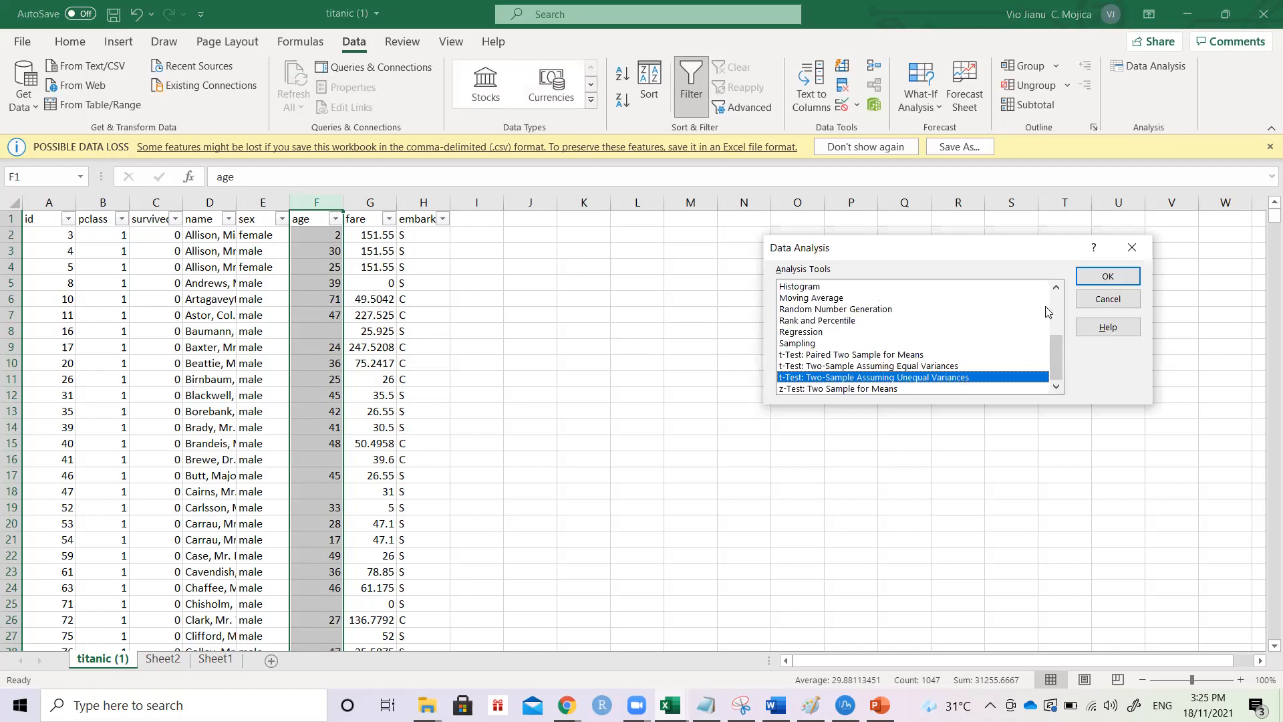
left_click(1108, 276)
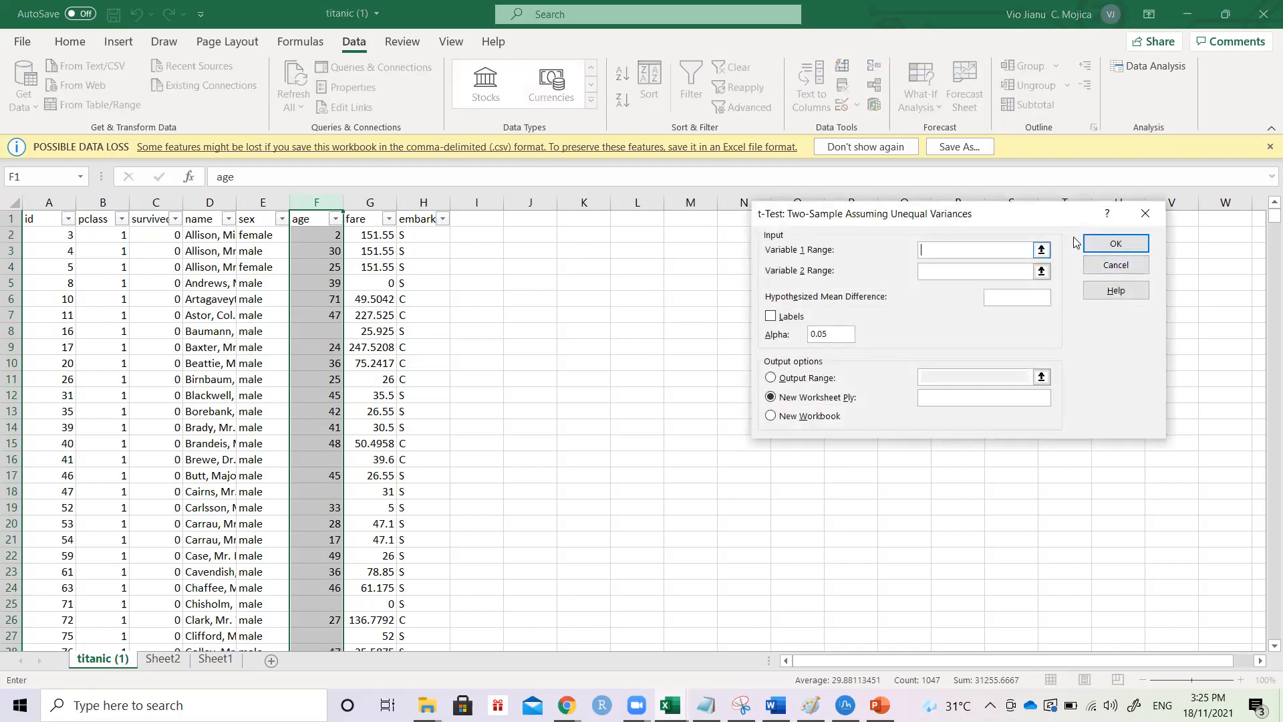
left_click(1145, 213)
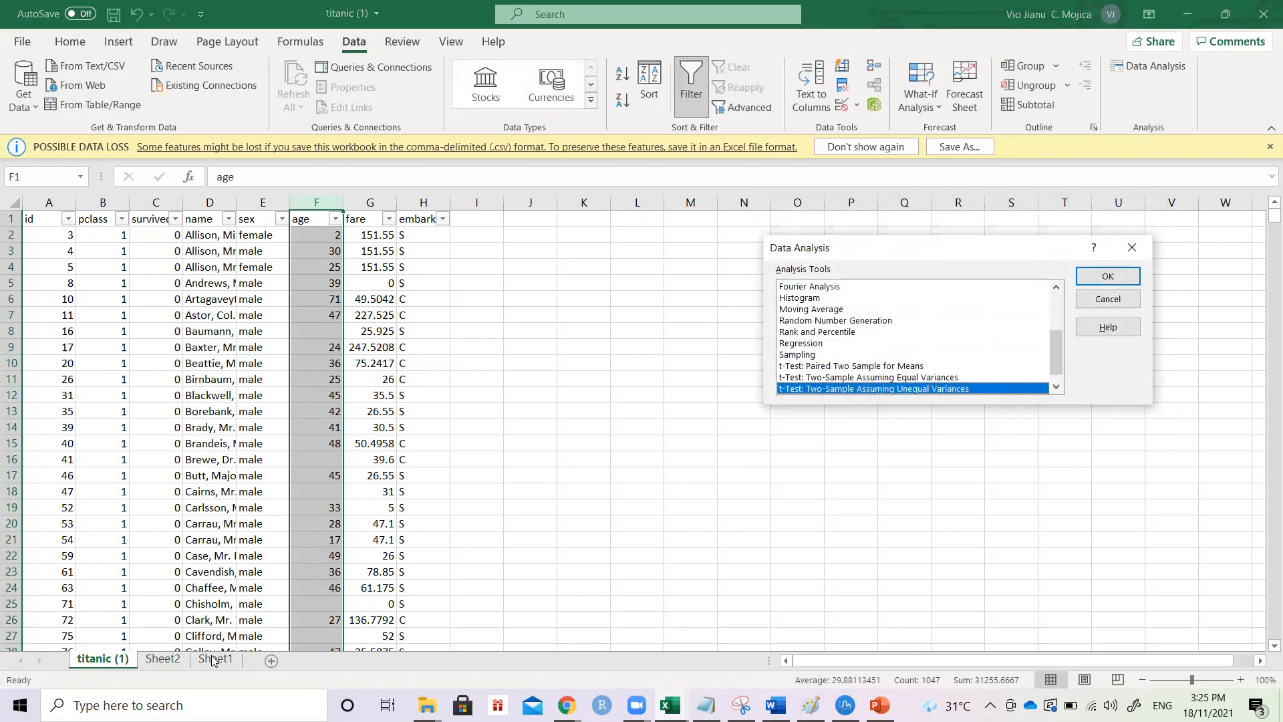
left_click(1132, 247)
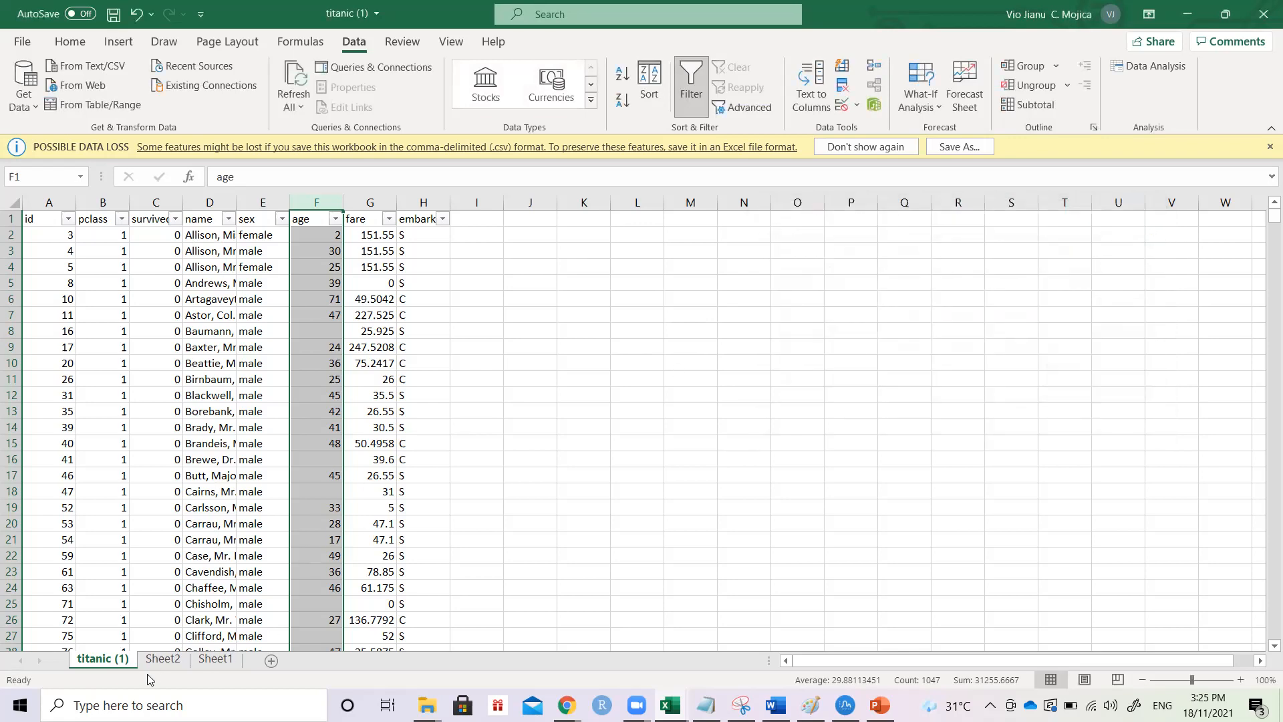
Step: On Sheet1, try to set up the two-sample t-test assuming unequal variances with column A as Variable 1 and column B as Variable 2
left_click(194, 663)
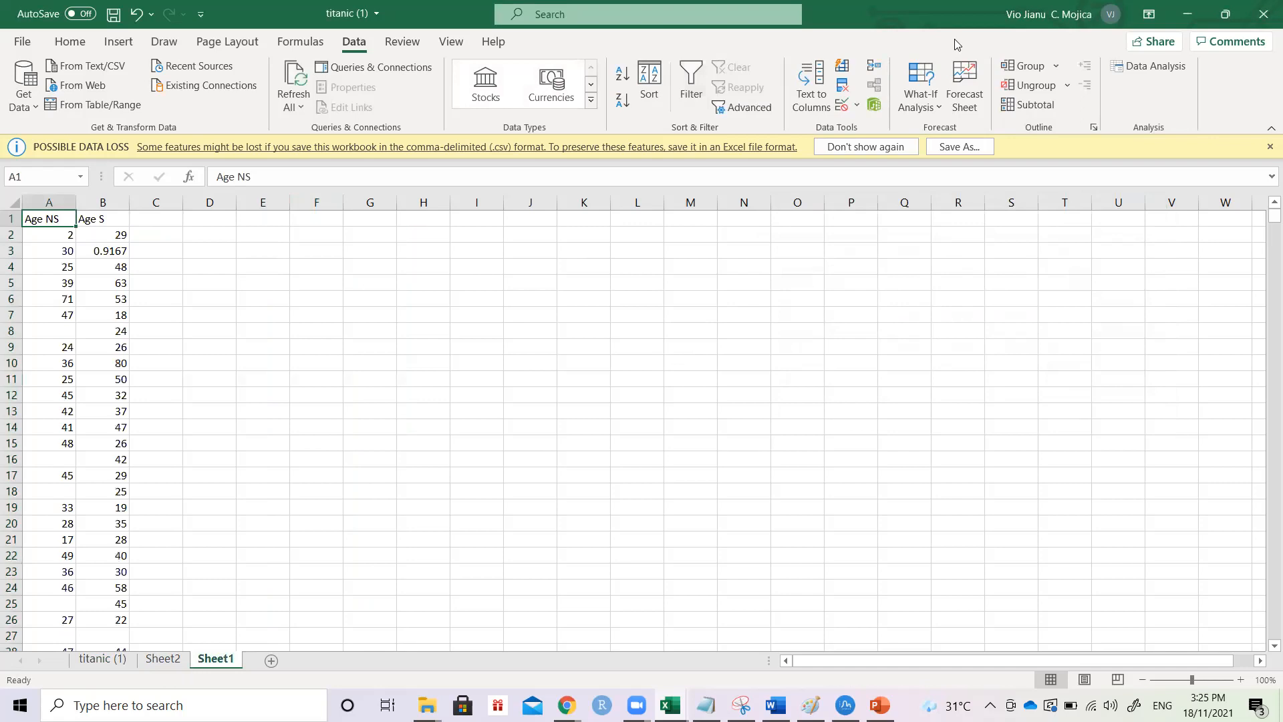
left_click(1148, 66)
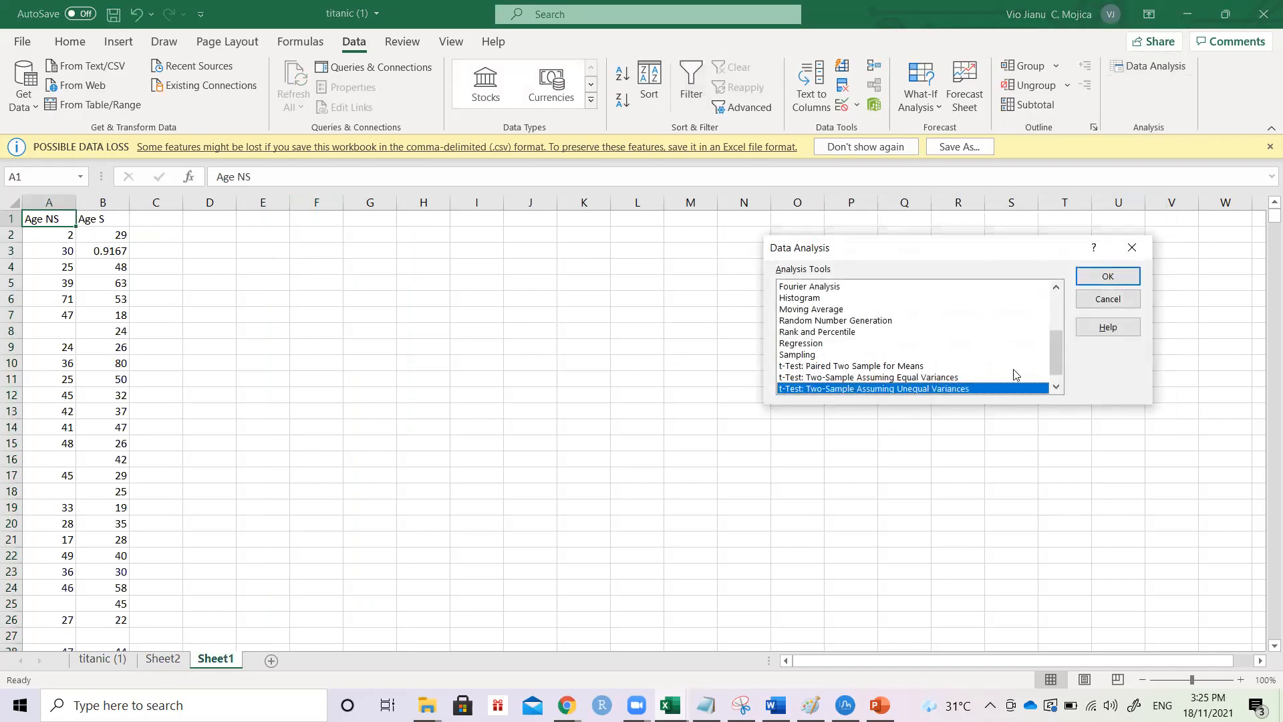
left_click(1108, 276)
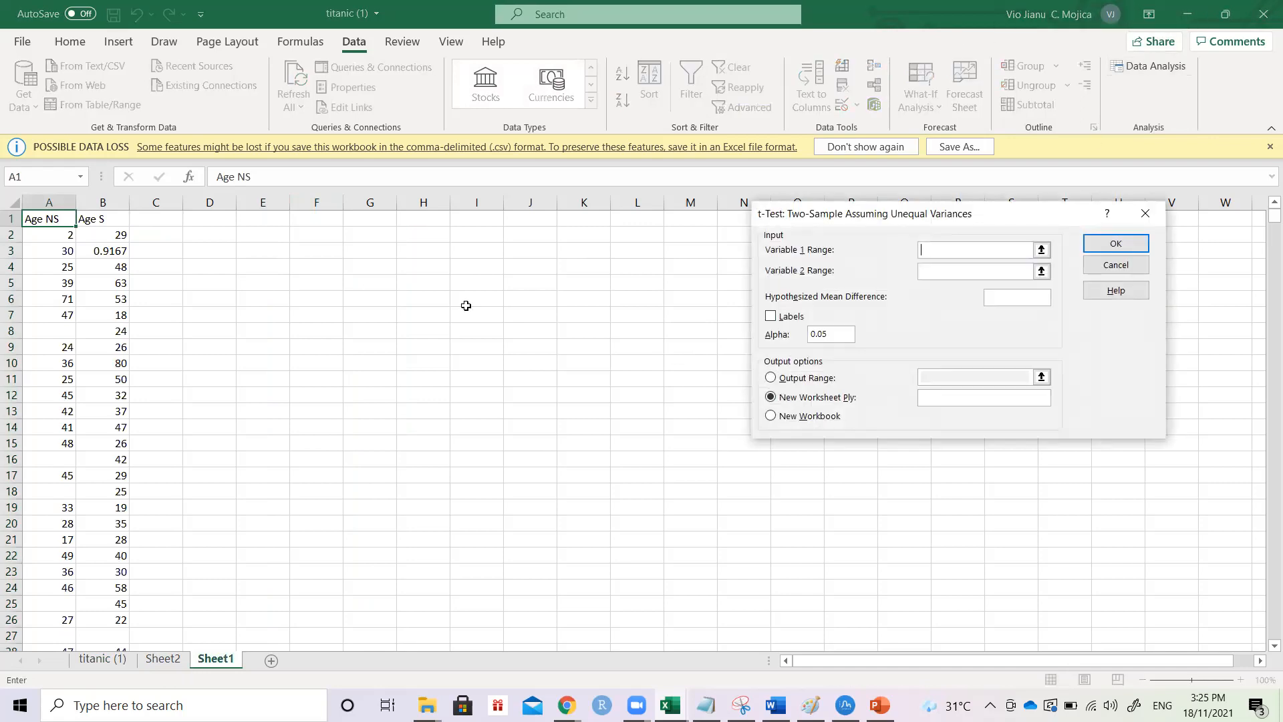
left_click(57, 202)
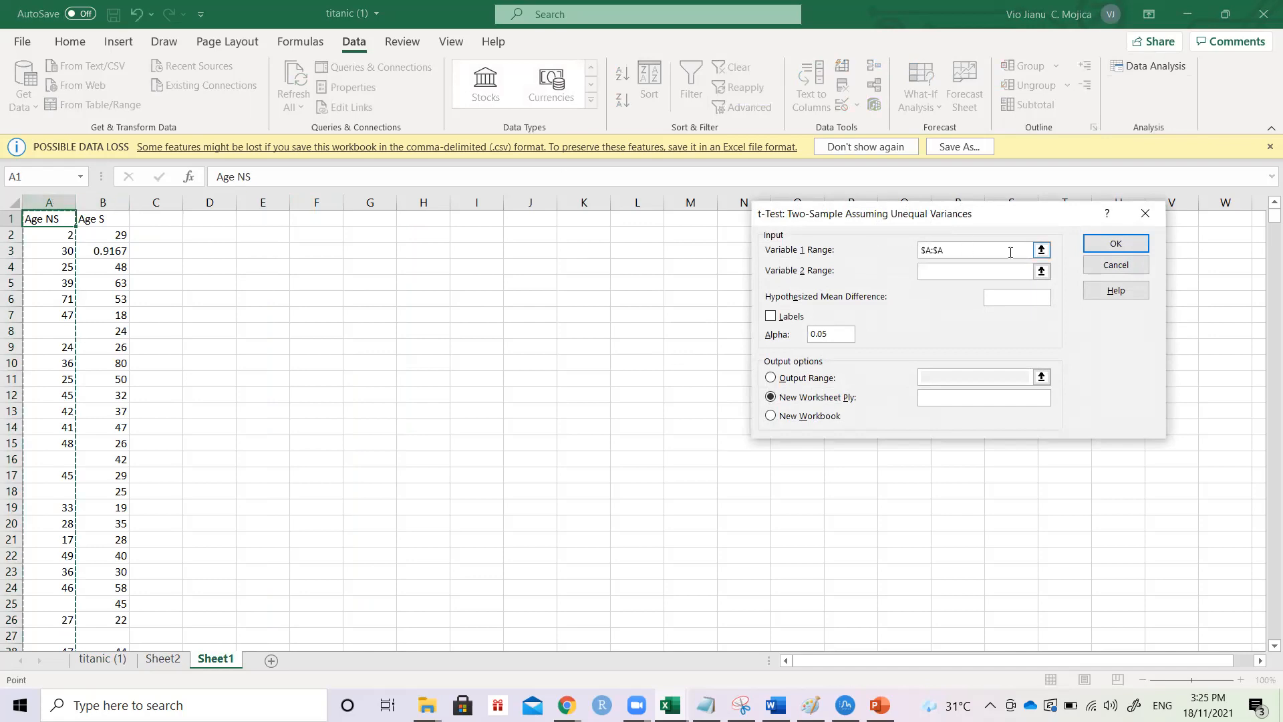
left_click(1041, 271)
left_click(114, 200)
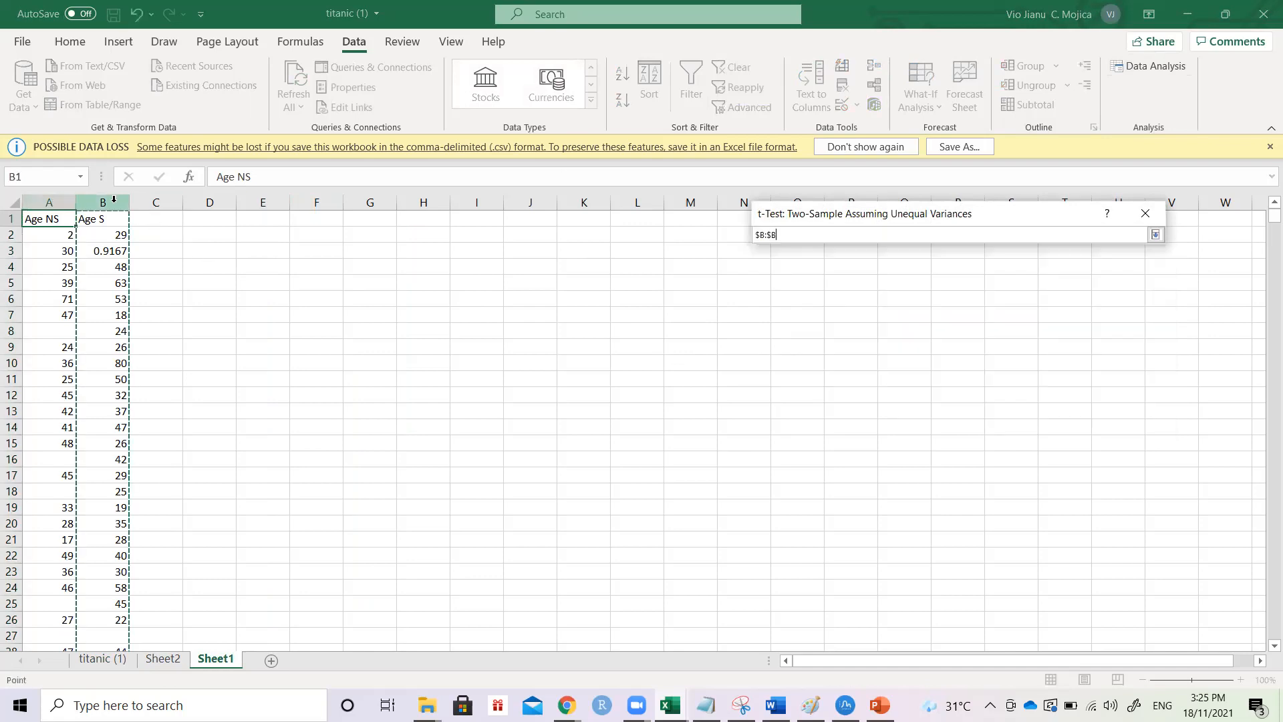
left_click(1156, 235)
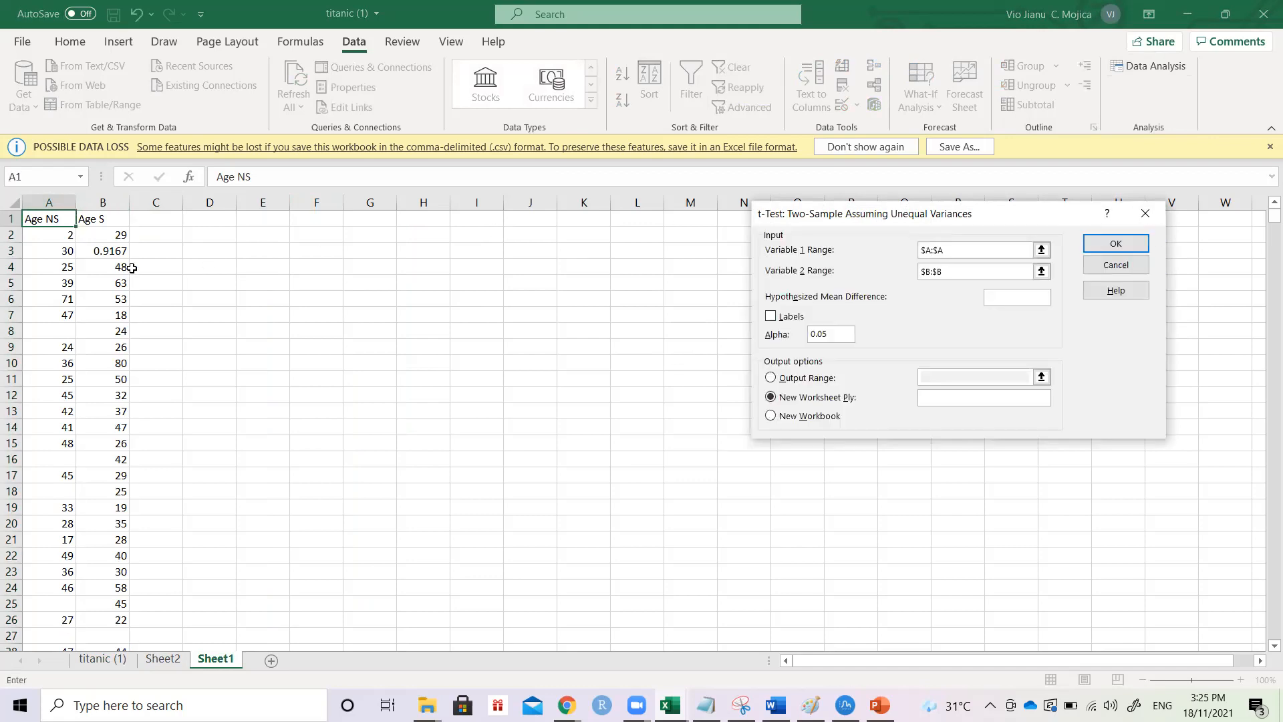
left_click(62, 315)
key("BackSpace")
key("BackSpace")
left_click(1143, 214)
left_click(1128, 304)
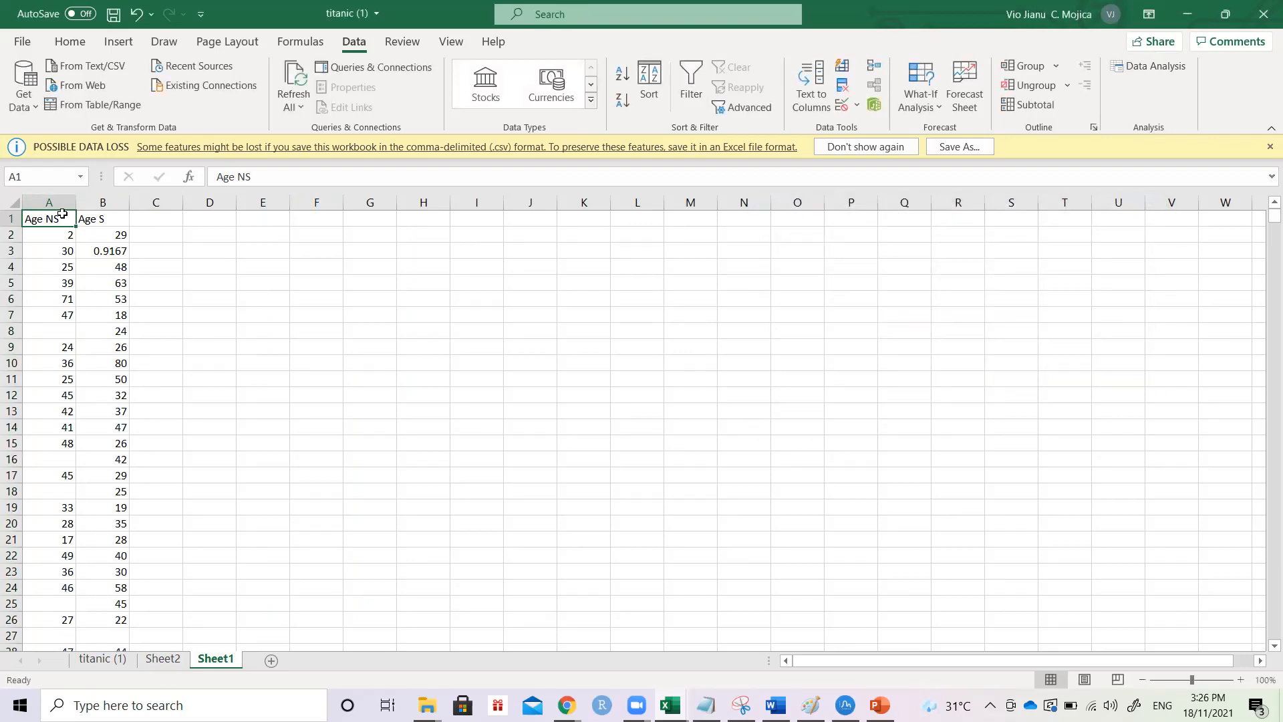
Step: Examine the non-survivor ages down column A on Sheet1
key("shift+Down")
key("shift+Down")
key("shift+Down")
key("shift+Down")
key("shift+Down")
key("shift+Down")
key("shift+Down")
key("shift+Down")
key("shift+Down")
key("shift+Down")
key("shift+Down")
key("shift+Down")
key("shift+Down")
key("shift+Down")
key("shift+Down")
key("shift+Down")
key("shift+Down")
key("shift+Down")
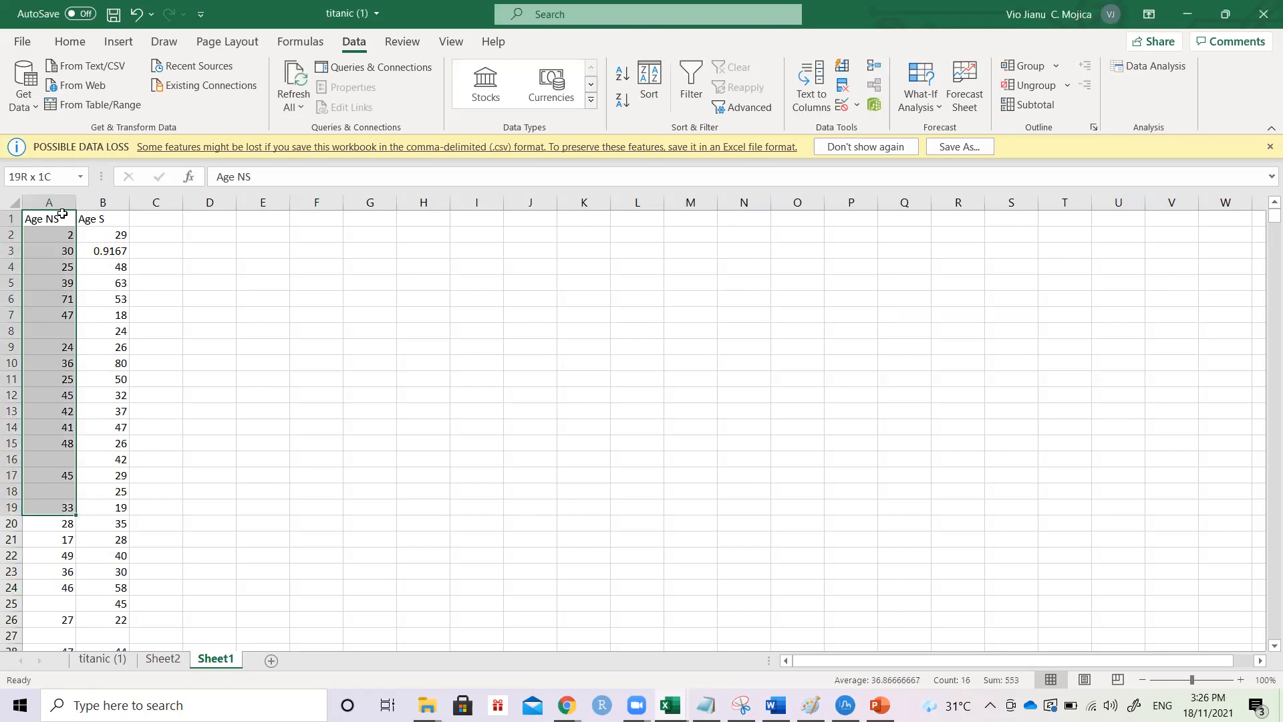
key("shift+Down")
key("shift+Down")
key("shift+Down")
key("shift+Down")
key("shift+Down")
key("shift+Down")
key("shift+Down")
key("shift+Down")
key("shift+Down")
key("shift+Down")
key("shift+Down")
key("shift+Down")
key("shift+Down")
key("shift+Down")
key("shift+Down")
key("shift+Down")
key("shift+Down")
key("shift+Down")
key("shift+Down")
key("shift+Down")
key("shift+Down")
key("shift+Down")
key("shift+Down")
key("shift+Down")
key("shift+Down")
key("shift+Down")
key("shift+Down")
key("shift+Down")
key("shift+Down")
key("shift+Down")
key("shift+Down")
key("shift+Down")
key("shift+Down")
key("shift+Down")
key("shift+Down")
key("shift+Down")
key("shift+Down")
key("shift+Down")
key("shift+Down")
key("shift+Down")
key("shift+Down")
key("shift+Down")
key("shift+Down")
key("shift+Down")
key("shift+Down")
key("shift+Down")
key("shift+Down")
key("shift+Down")
key("shift+Down")
key("shift+Down")
key("shift+Down")
key("shift+Down")
key("shift+Down")
key("shift+Down")
key("shift+Down")
key("shift+Down")
key("shift+Down")
key("shift+Down")
key("shift+Down")
key("shift+Down")
key("shift+Down")
key("shift+Down")
key("shift+Down")
key("shift+Down")
key("shift+Down")
key("shift+Down")
key("shift+Down")
key("shift+Down")
key("shift+Down")
key("shift+Down")
key("shift+Down")
key("shift+Down")
key("shift+Down")
key("shift+Down")
key("shift+Down")
key("shift+Down")
key("shift+Down")
key("shift+Down")
key("shift+Down")
key("shift+Down")
key("shift+Down")
key("shift+Down")
key("shift+Down")
key("shift+Down")
key("shift+Down")
key("shift+Down")
key("shift+Down")
key("shift+Down")
key("shift+Down")
key("shift+Down")
key("shift+Down")
key("shift+Down")
key("shift+Down")
key("shift+Down")
key("shift+Down")
key("shift+Down")
key("shift+Down")
key("shift+Down")
key("shift+Down")
key("shift+Down")
key("ctrl+Home")
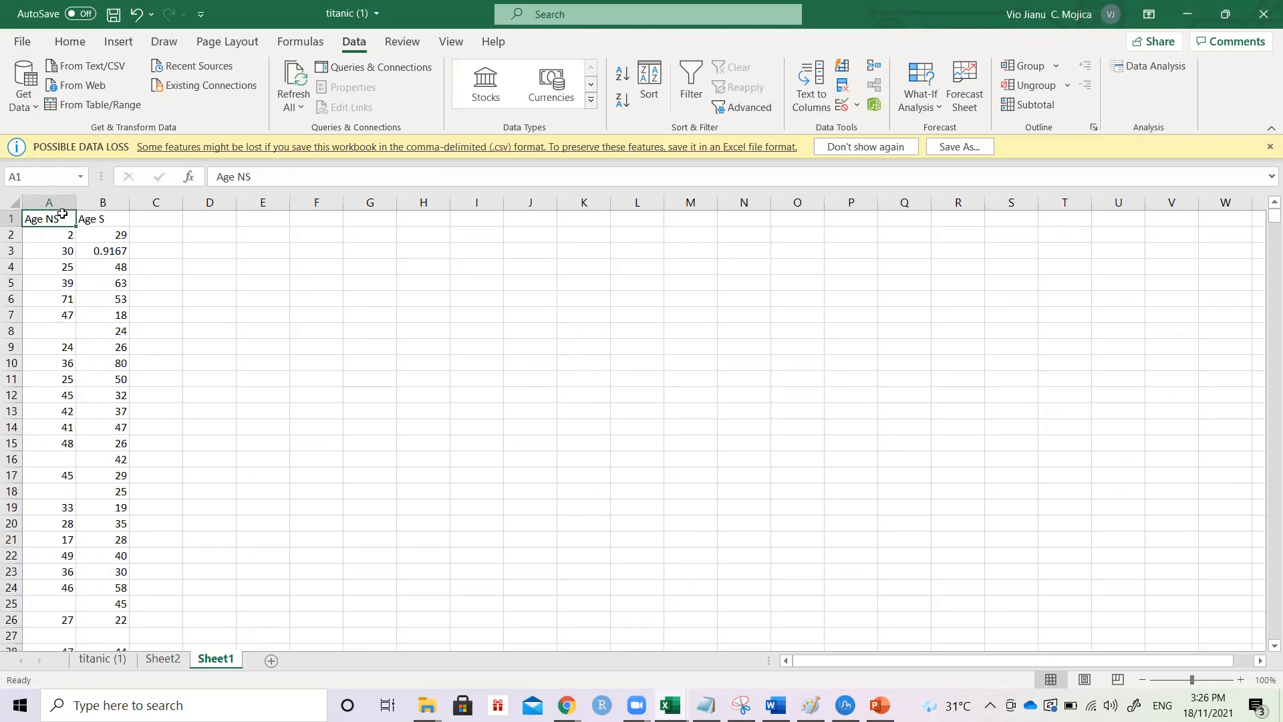
Step: Run the two-sample t-test assuming unequal variances with columns A and B as Variables 1 and 2, labels included and a hypothesized mean difference of 0
left_click(1149, 65)
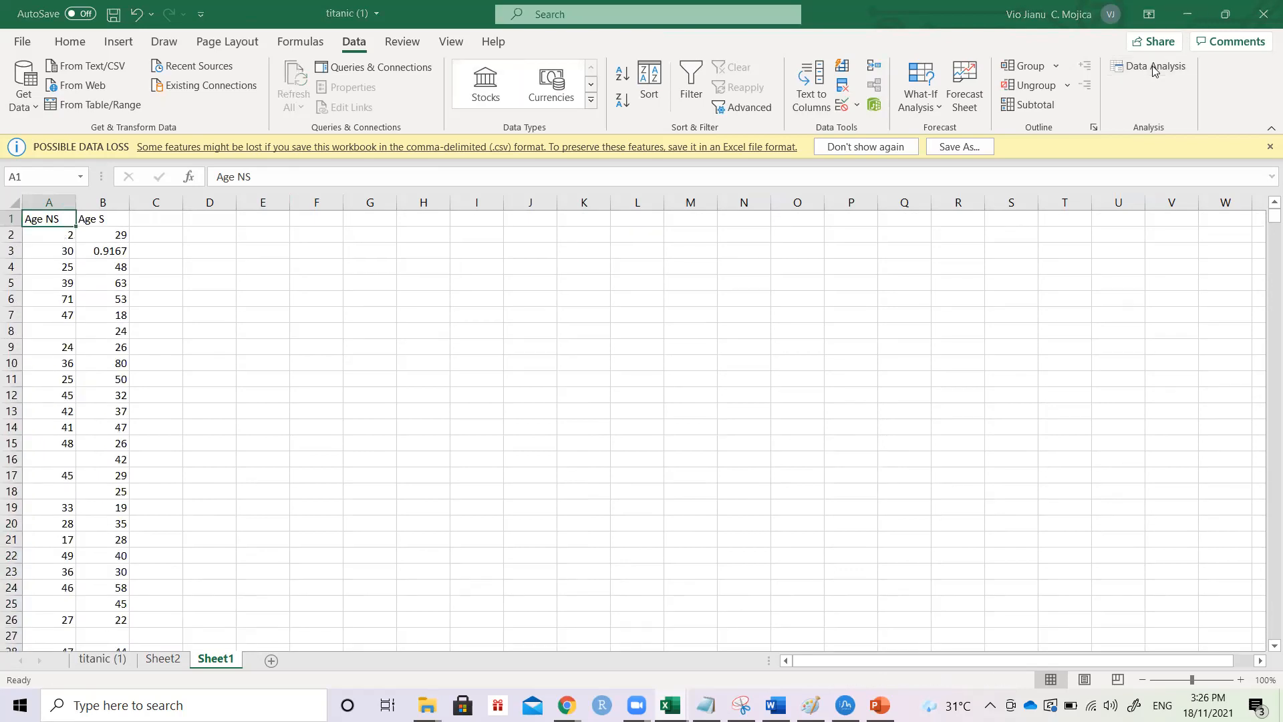
left_click(1106, 275)
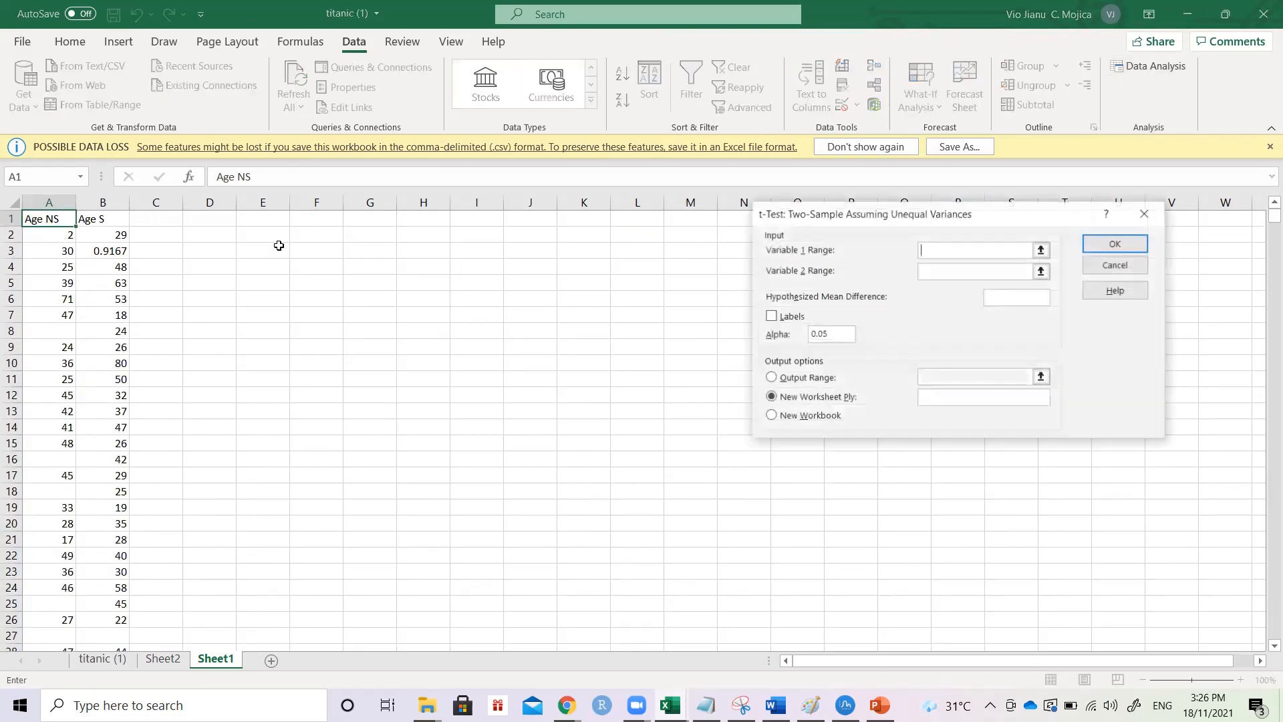
left_click(75, 203)
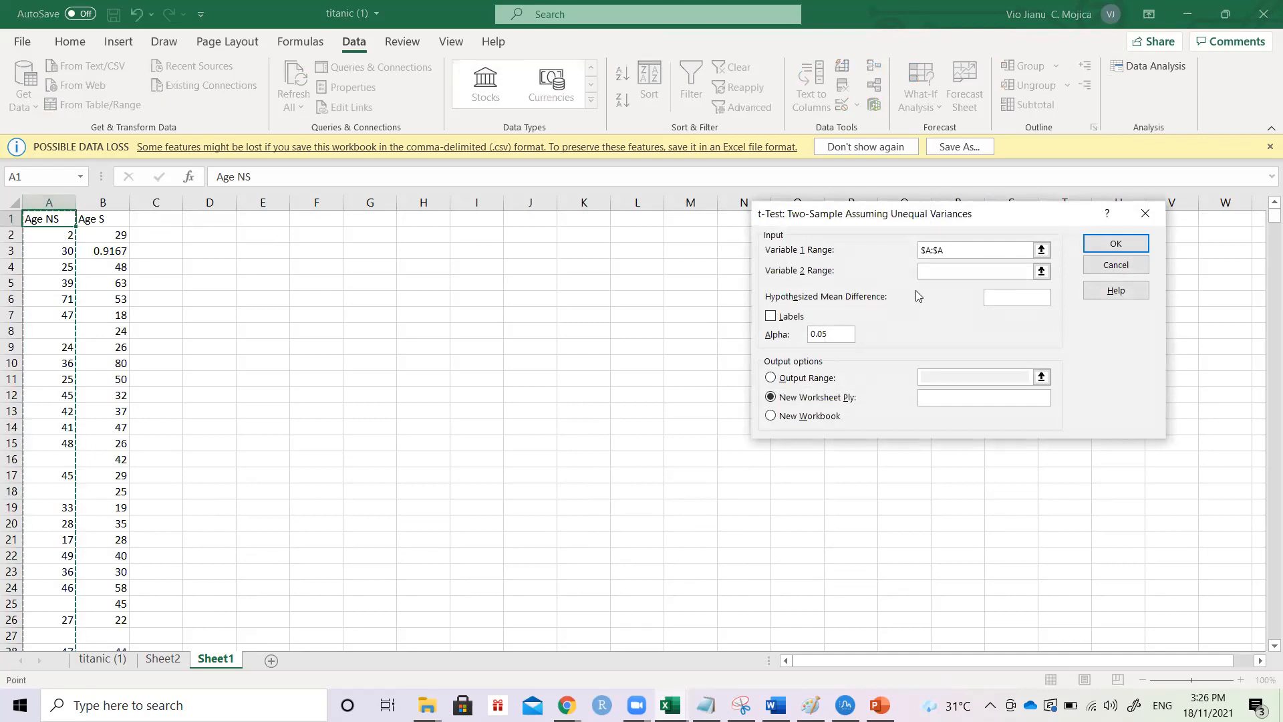
left_click(1040, 270)
left_click(107, 197)
left_click(1155, 235)
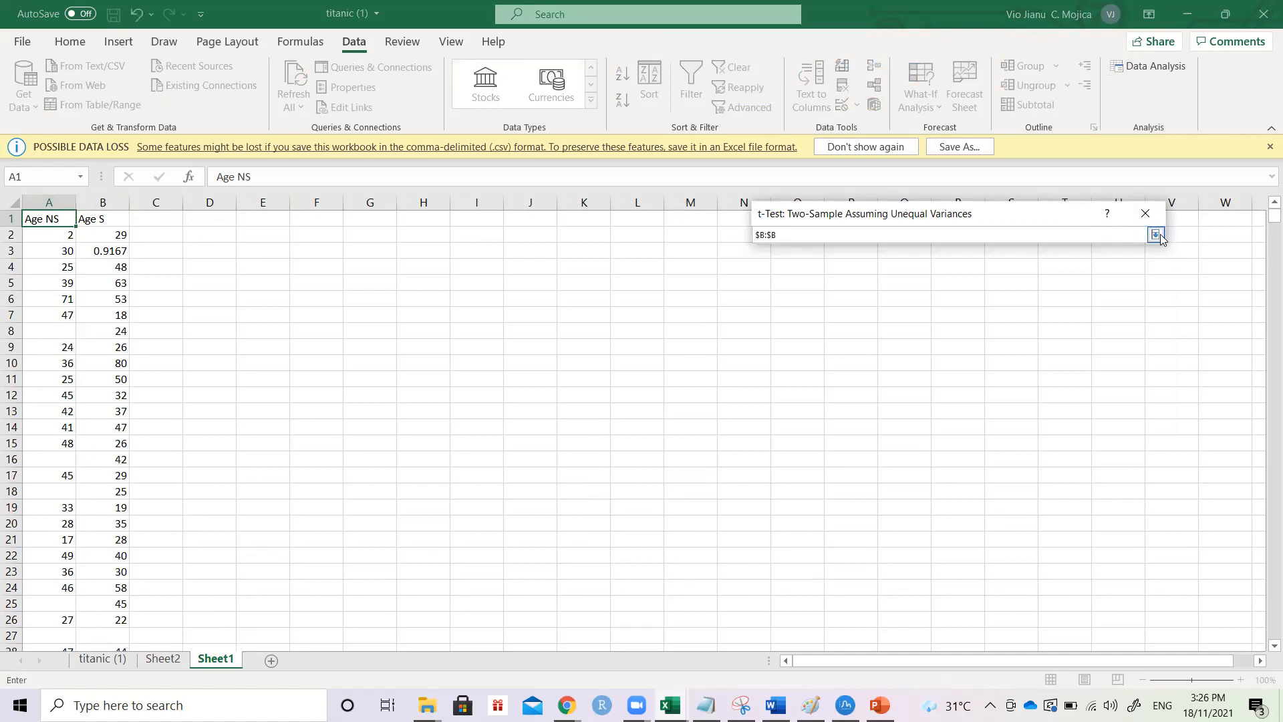
left_click(771, 316)
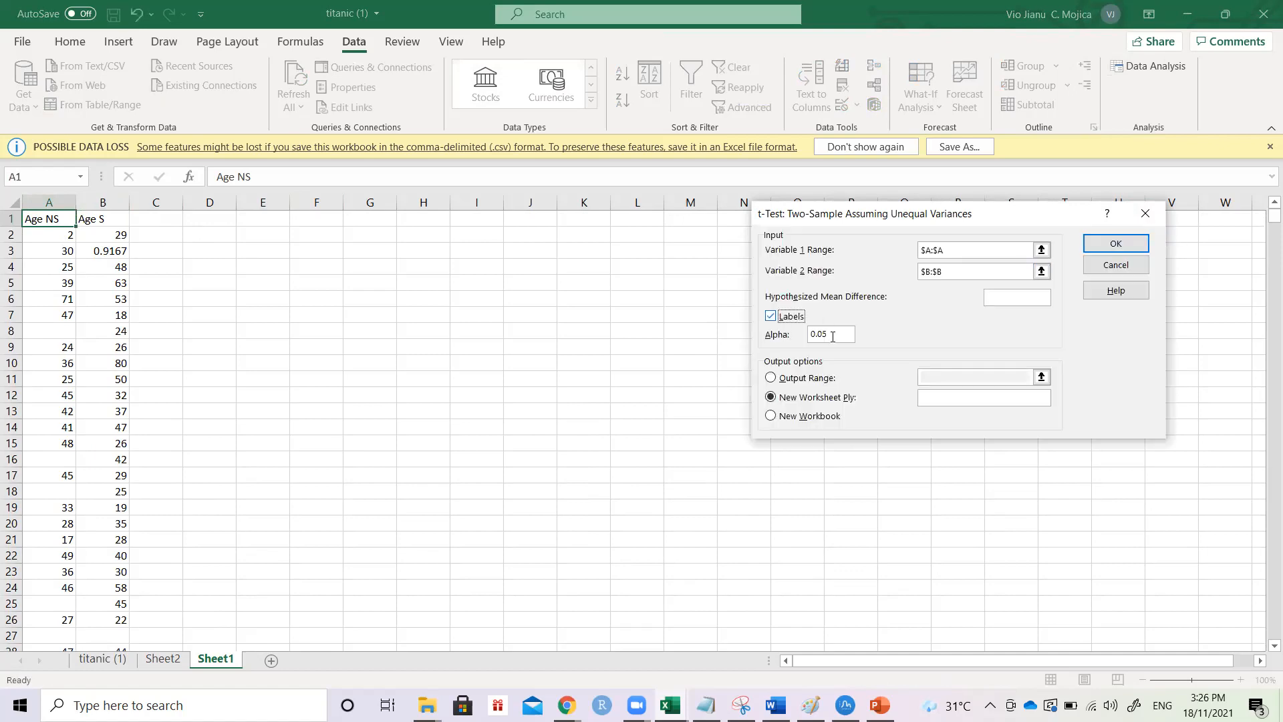
left_click(1006, 299)
left_click(1106, 244)
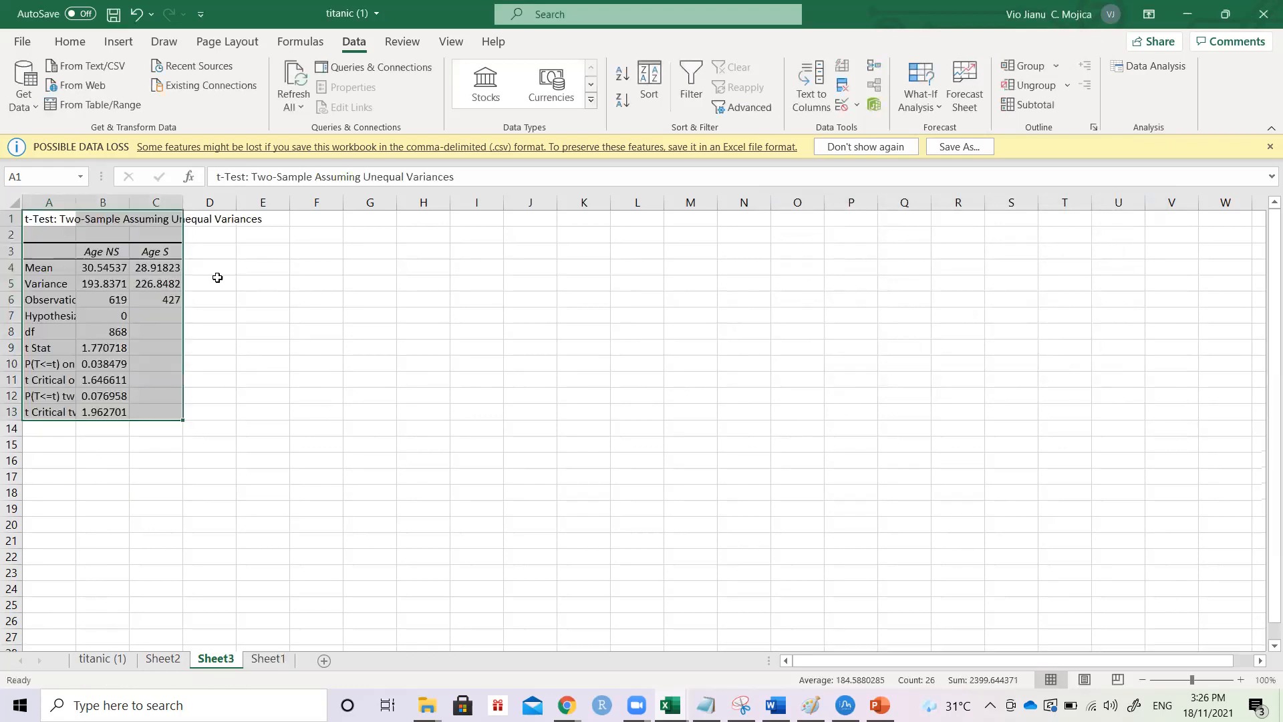
Step: Fit column A's width to the t-test labels and fill the two-tail p-value cells A12:B12 with yellow
double_click(76, 200)
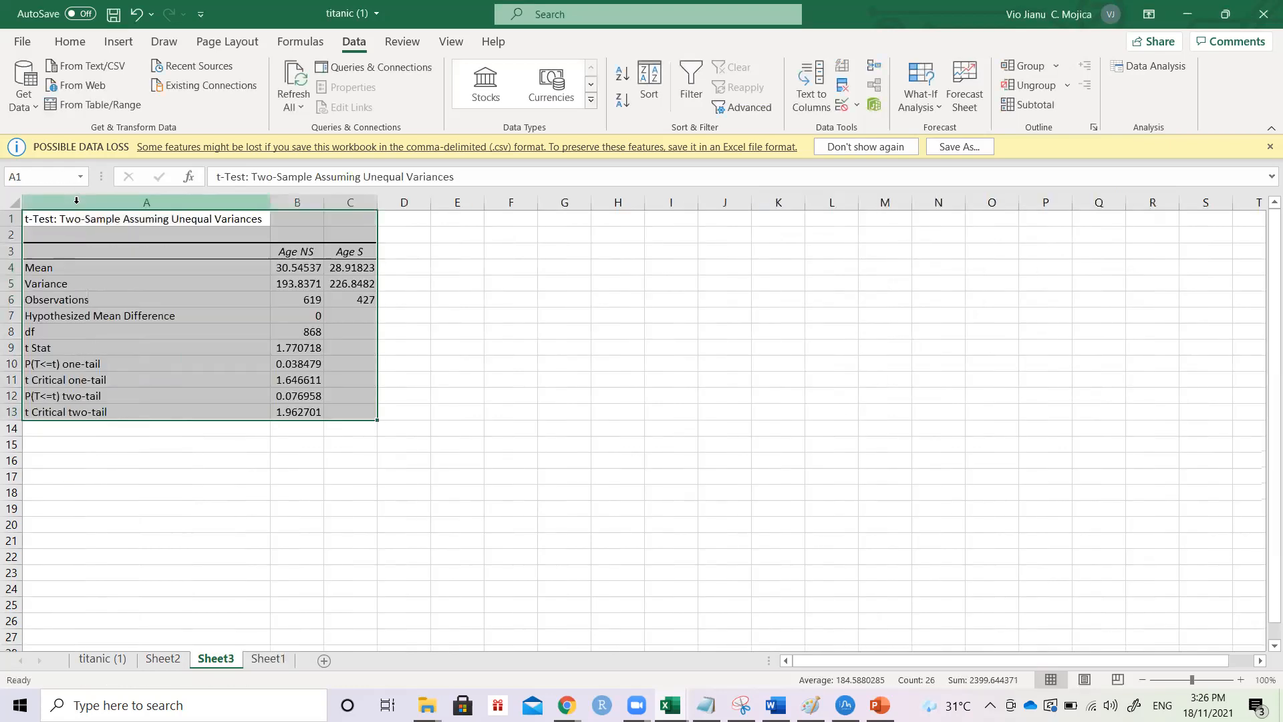
left_click(158, 398)
key("shift+Right")
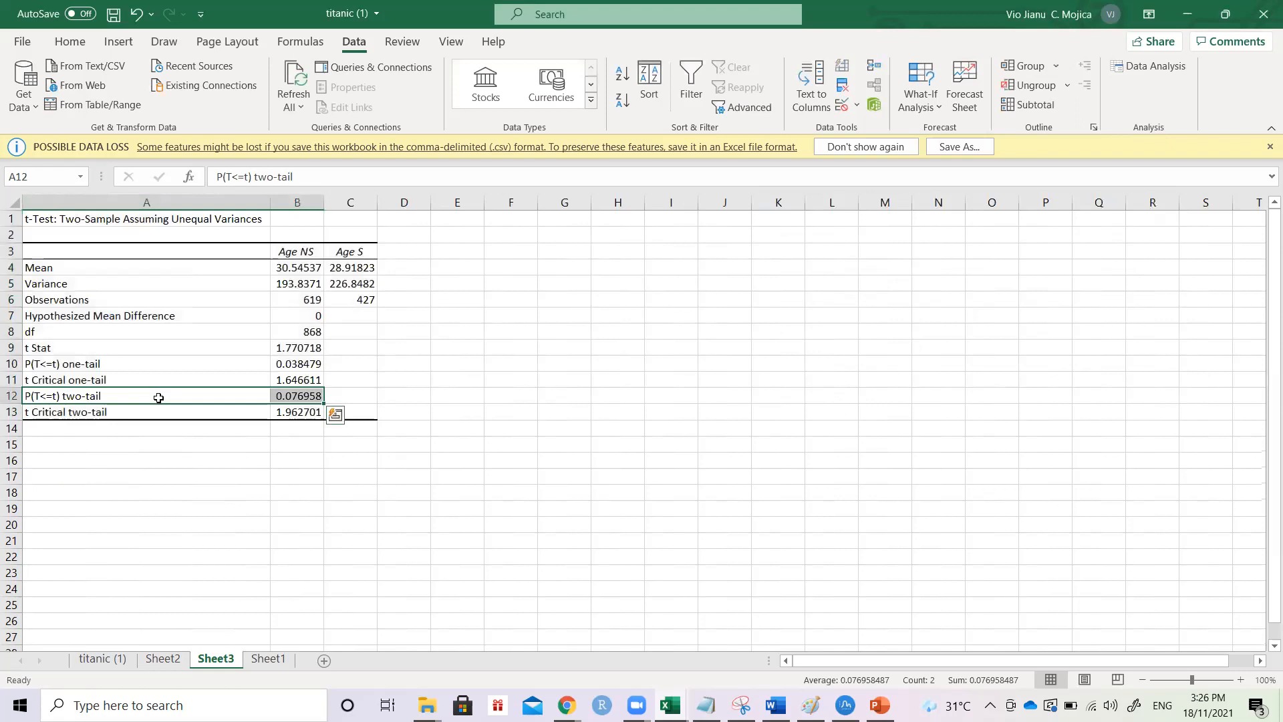
left_click(70, 42)
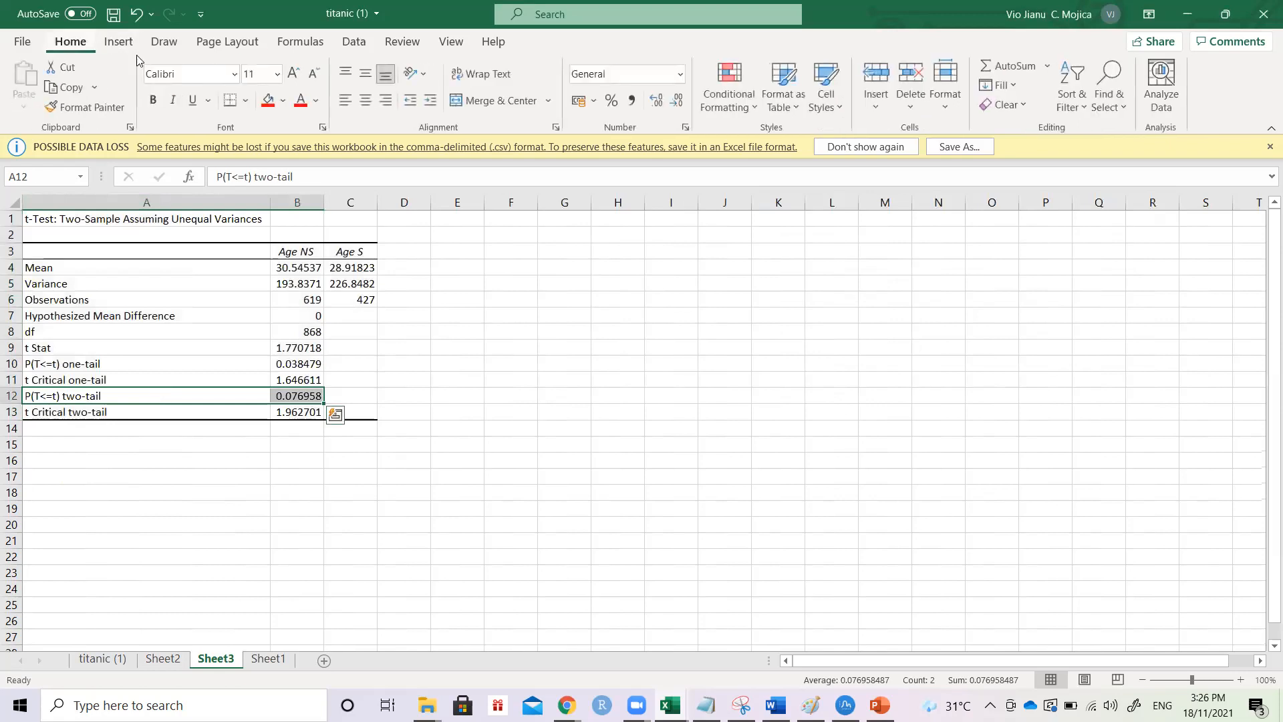
left_click(283, 100)
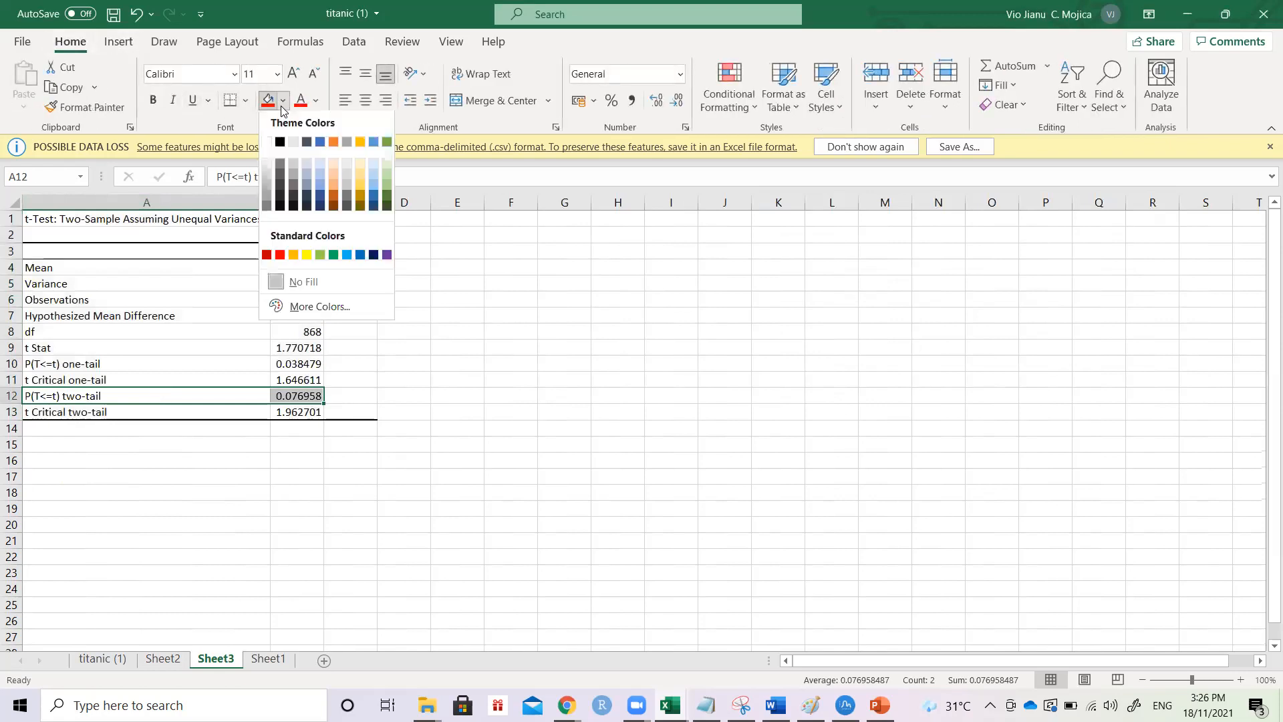
left_click(306, 257)
Step: Enter the comparison "< 0.05" in C12 beside the two-tail p-value and its answer "No" in D12
left_click(368, 398)
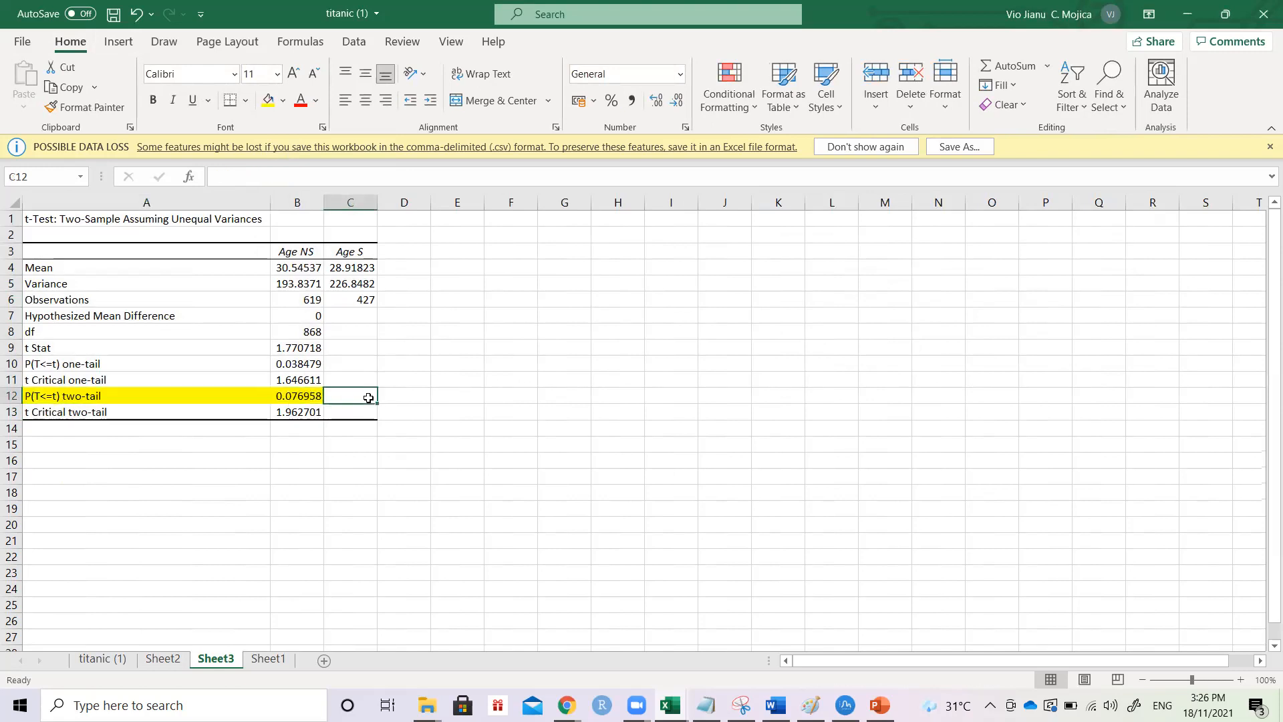
type("< 0")
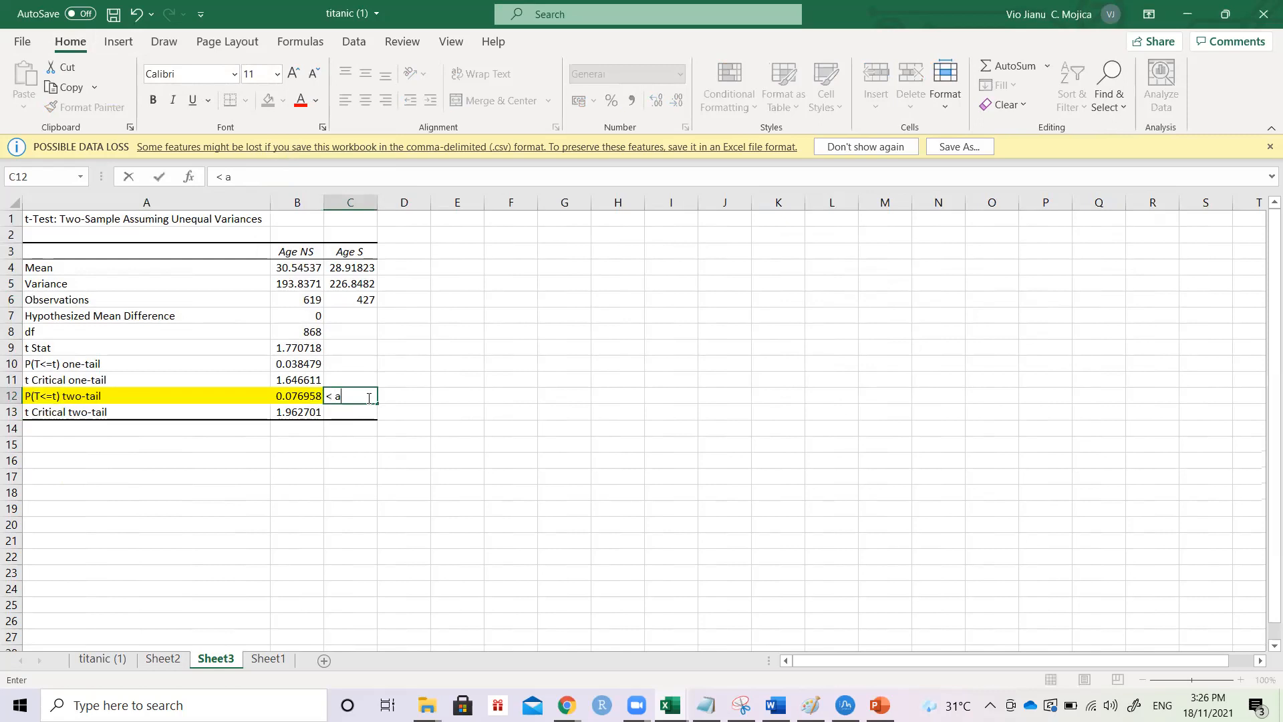
type(".05")
key("Tab")
type("No")
key("Return")
Step: Enter the test decision "DNR Ho" in F12, in the two-tail p-value row
key("Right")
key("Up")
key("Right")
key("Right")
key("Up")
key("Right")
key("Down")
key("Left")
type("DNR Ho")
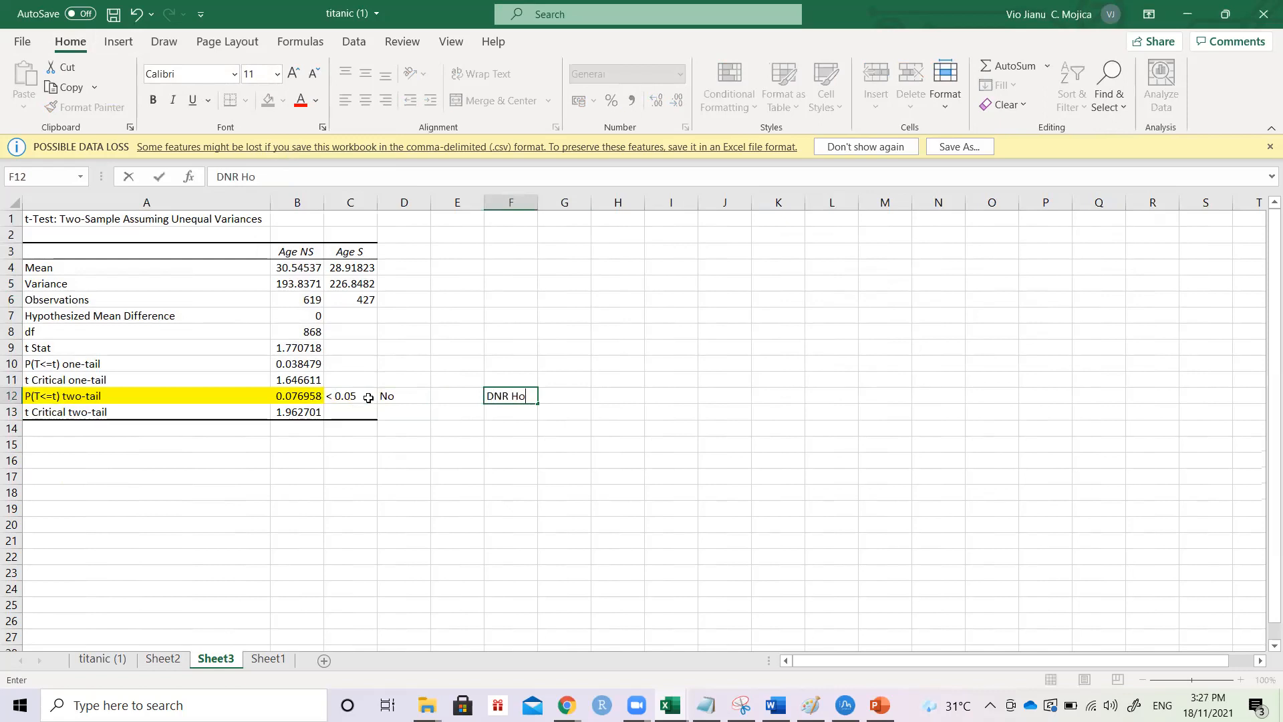
key("Return")
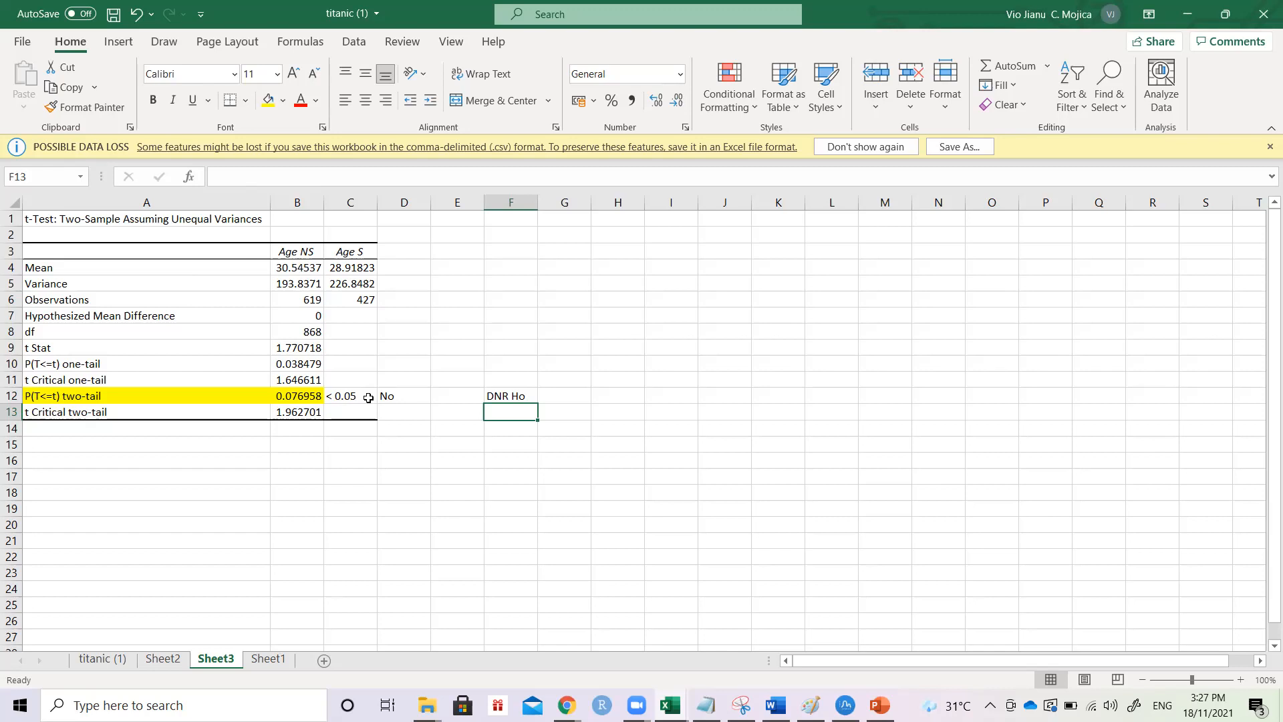
Step: Review the two-tail p-value, its comparison with 0.05 and the decision in row 12
left_click(505, 393)
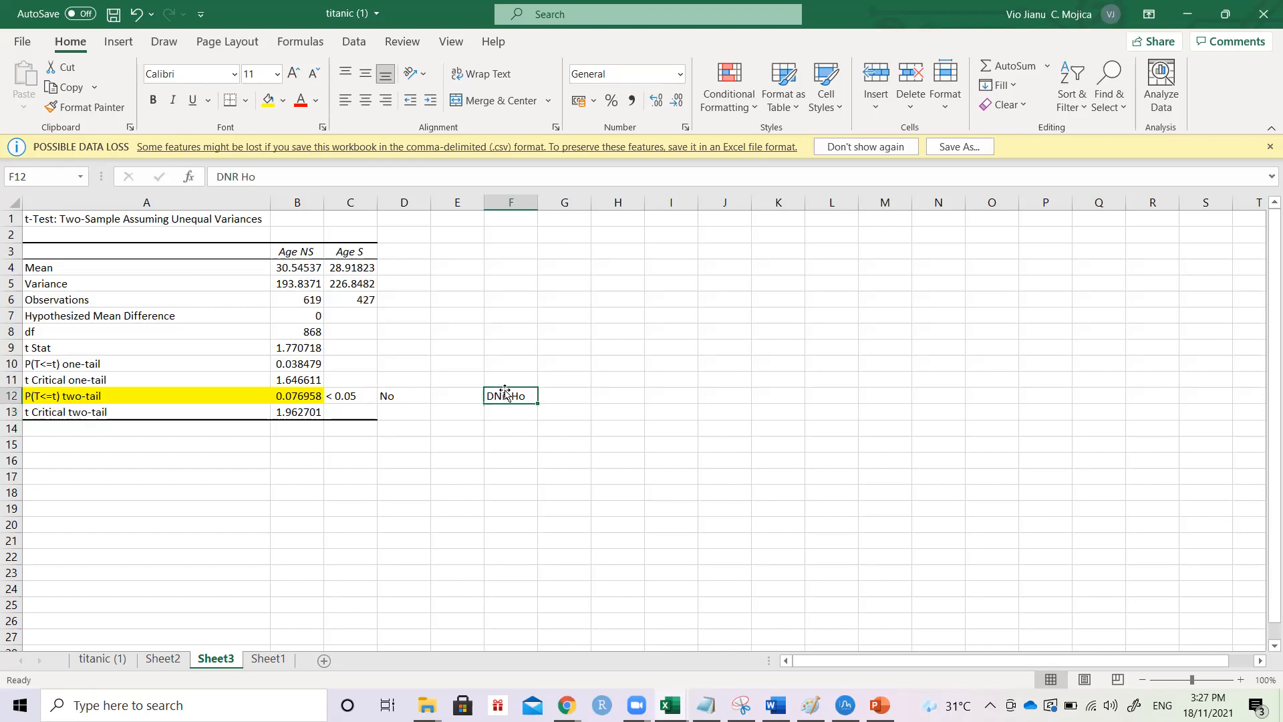
key("Left")
key("Left")
key("Left")
key("Left")
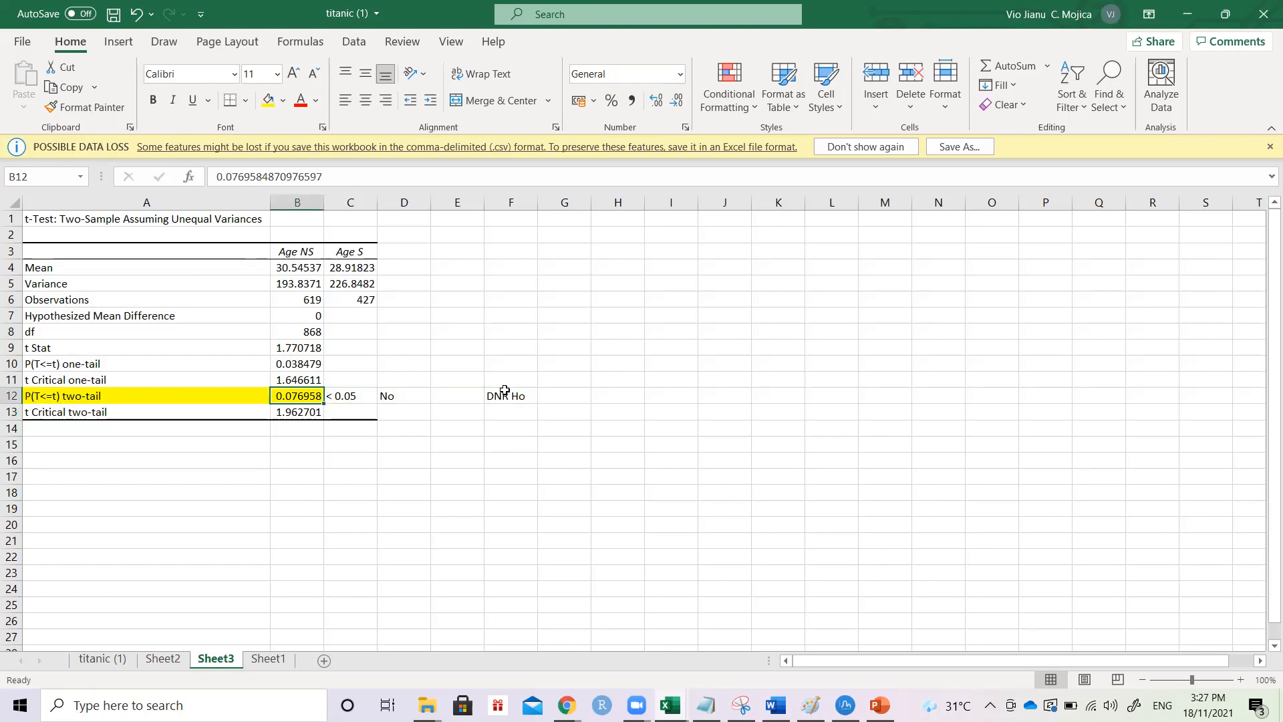
key("Right")
key("Right")
key("Right")
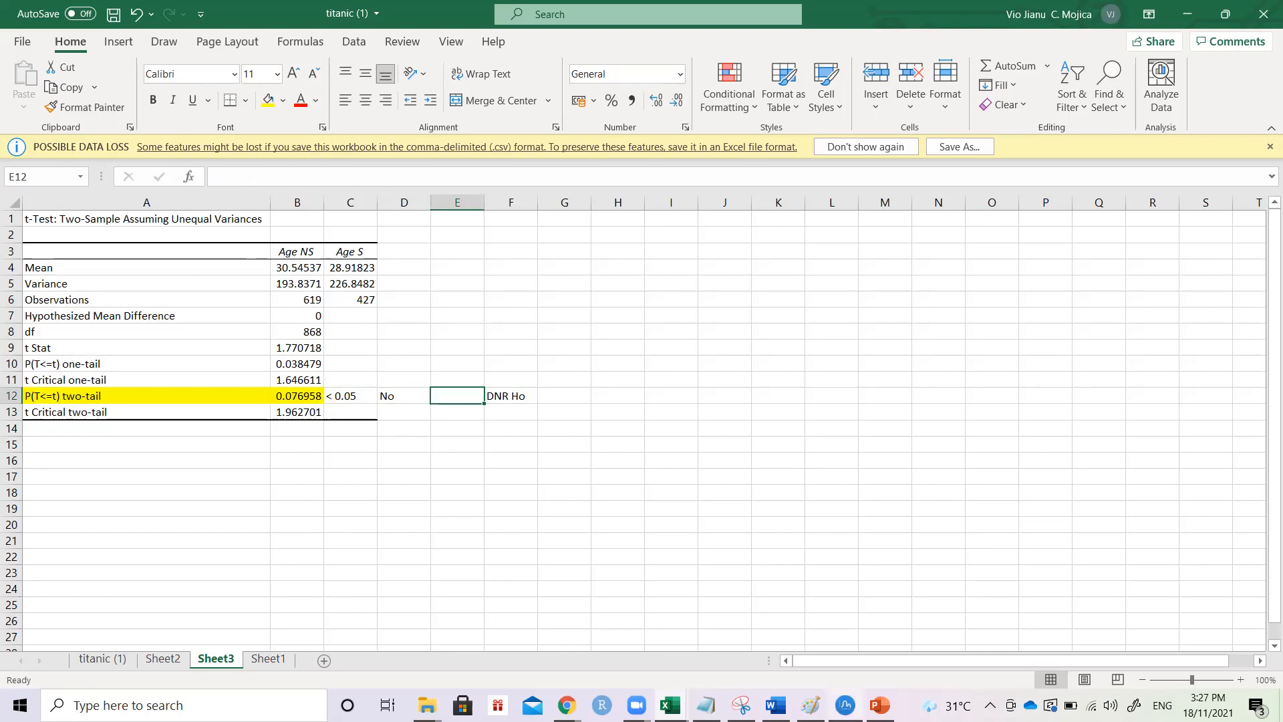
Step: Switch to Statistica and start a new Basic Statistics analysis of the titanic data using the independent t-test by groups
left_click(845, 705)
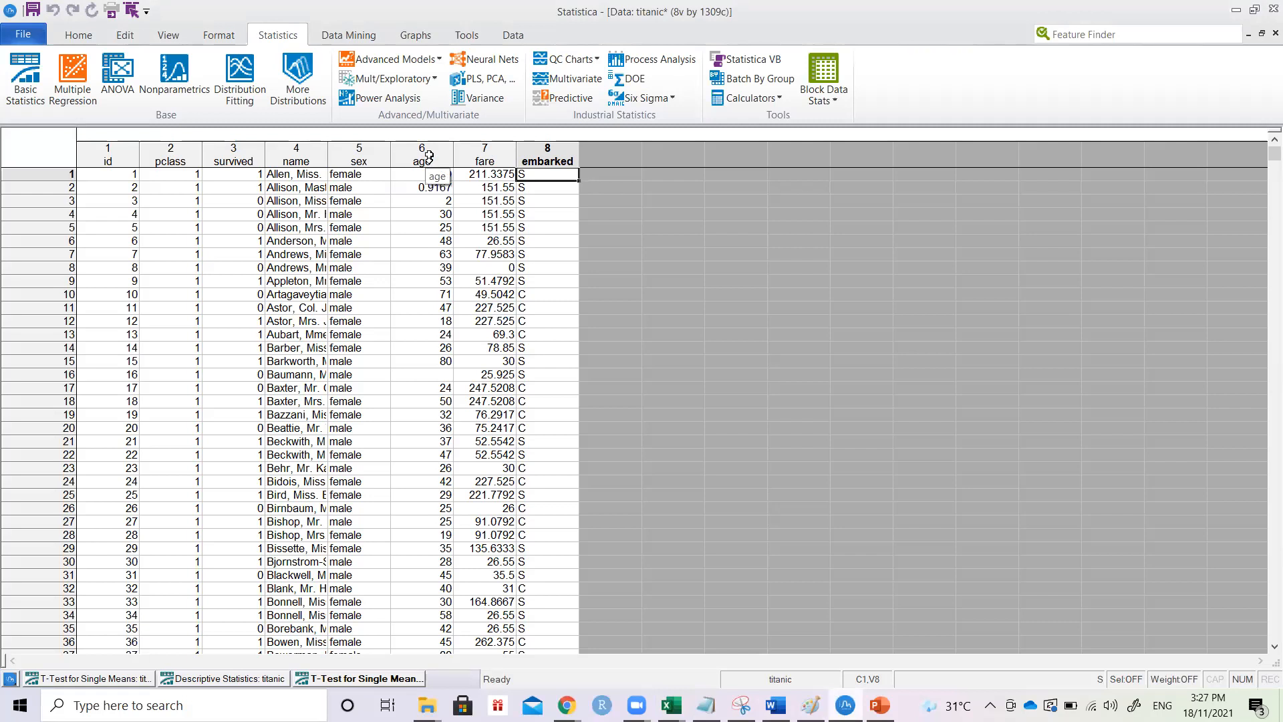
left_click(20, 83)
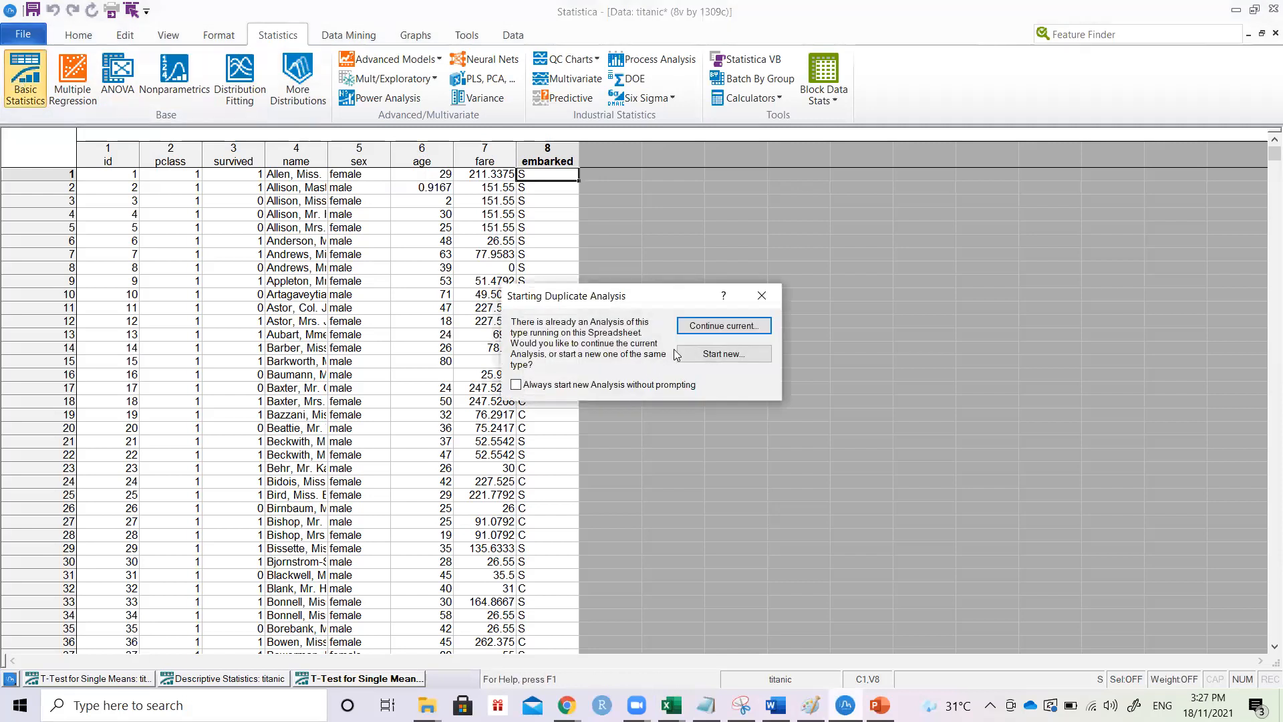
left_click(731, 354)
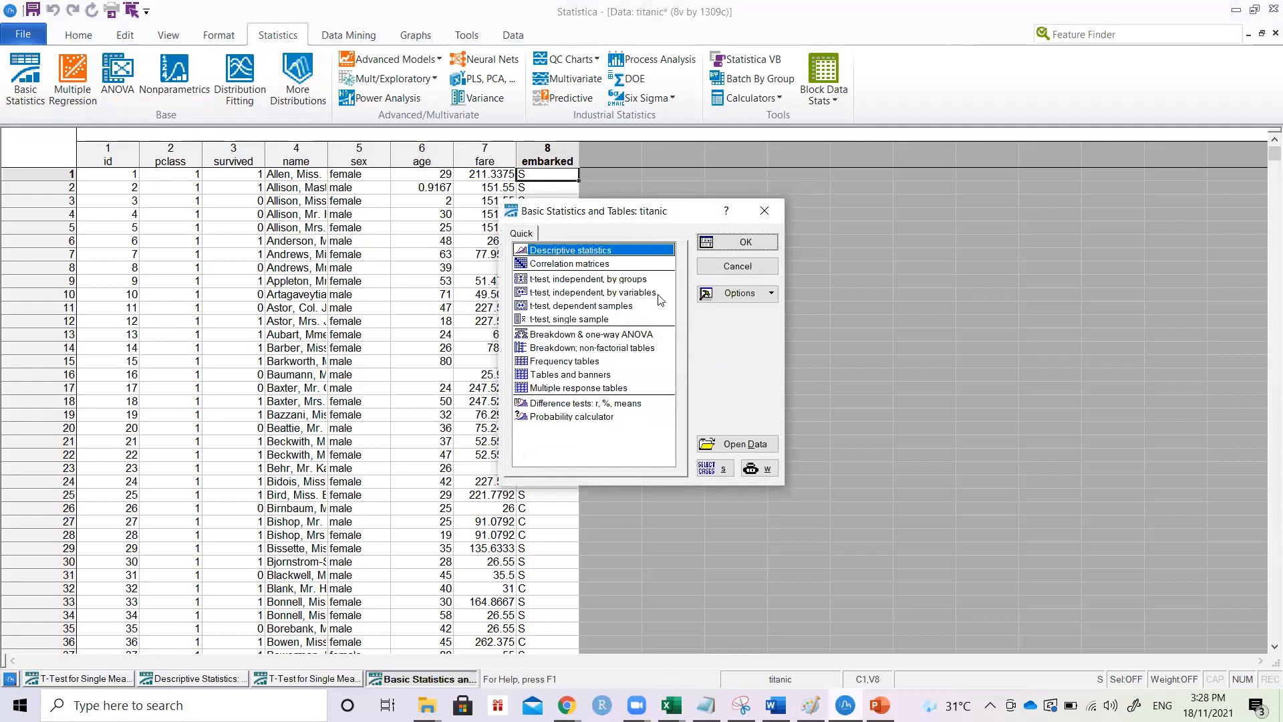
left_click(627, 284)
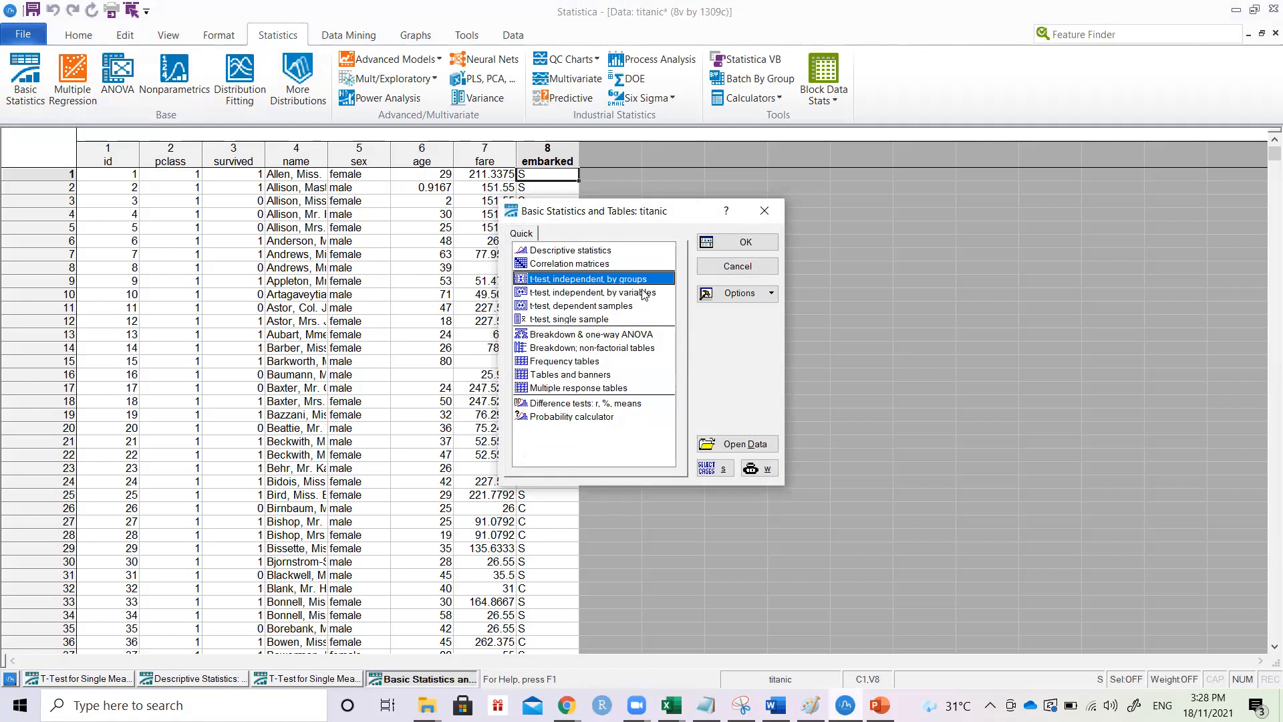
left_click(644, 294)
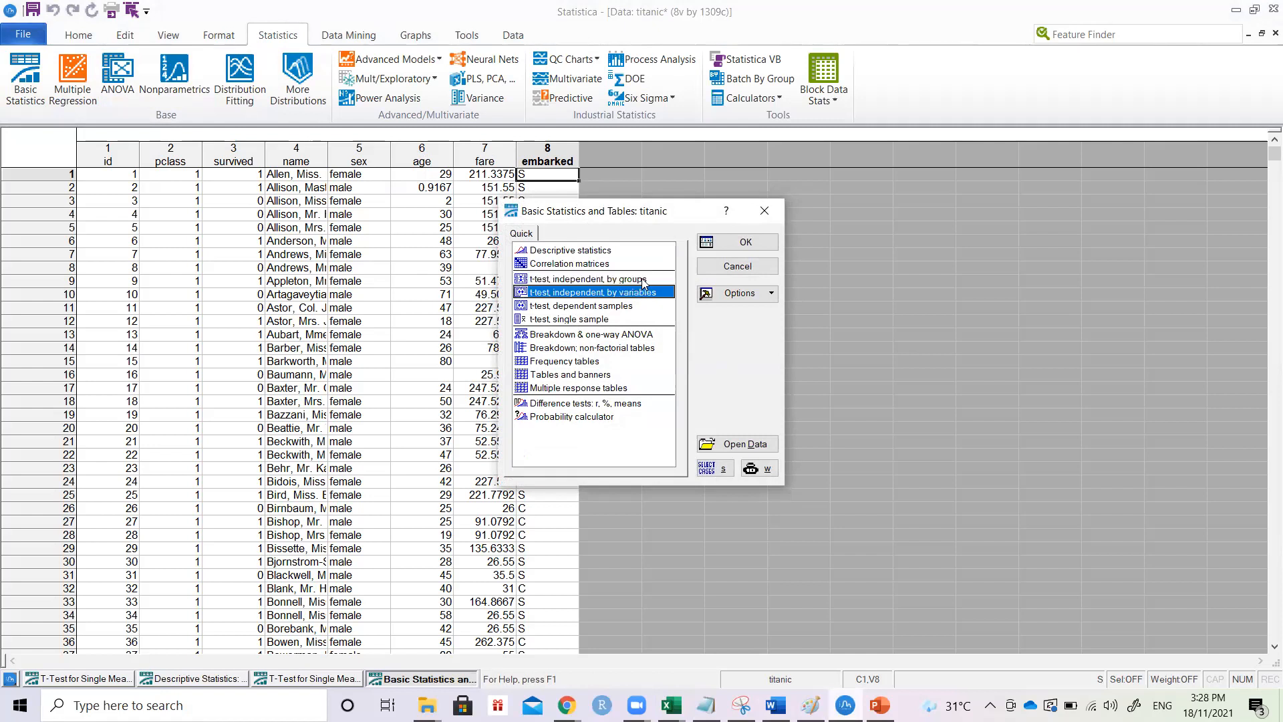
double_click(644, 280)
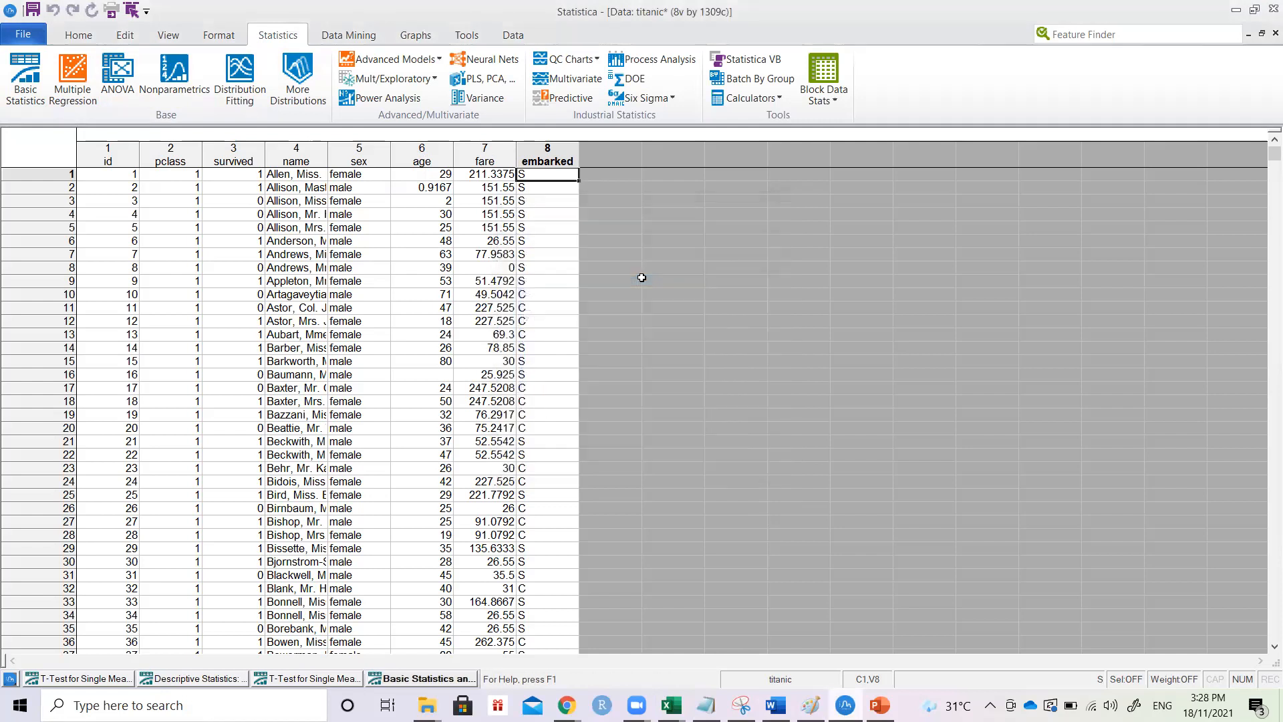
left_click_drag(629, 228, 838, 189)
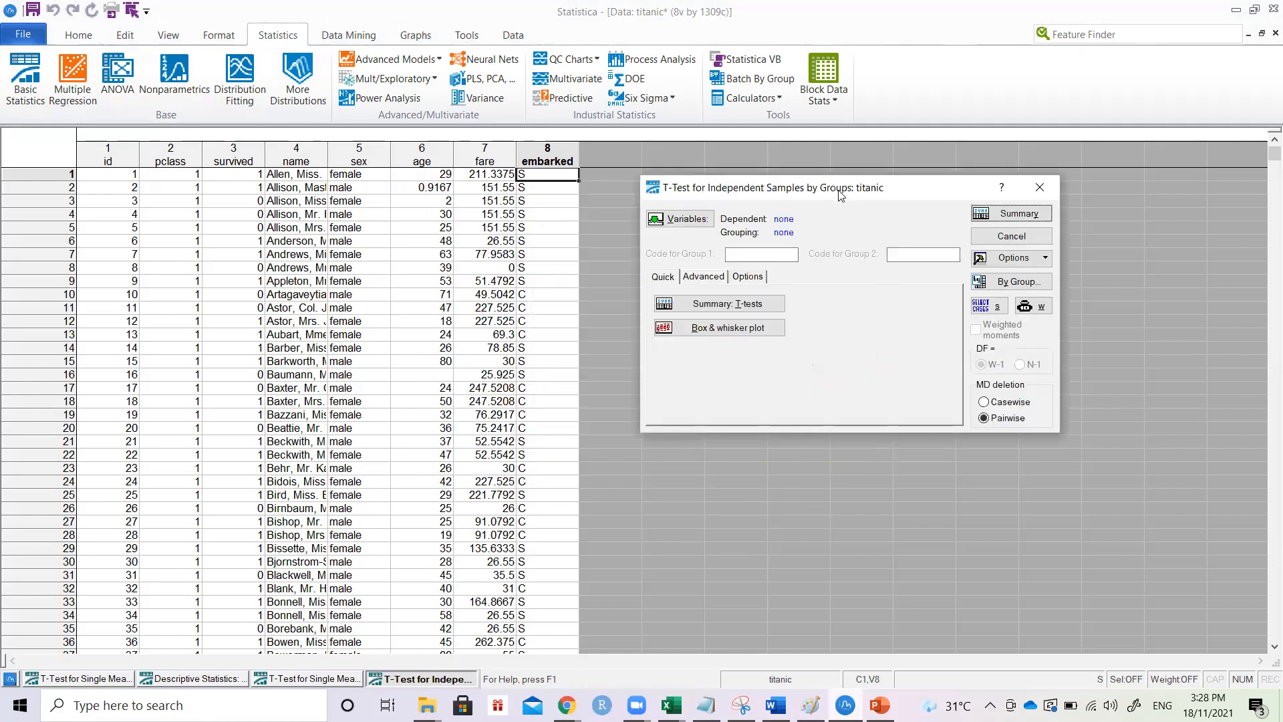
Step: Run the t-test summary with age as the dependent variable and survived as the grouping variable, using group codes 1 and 0
left_click(692, 224)
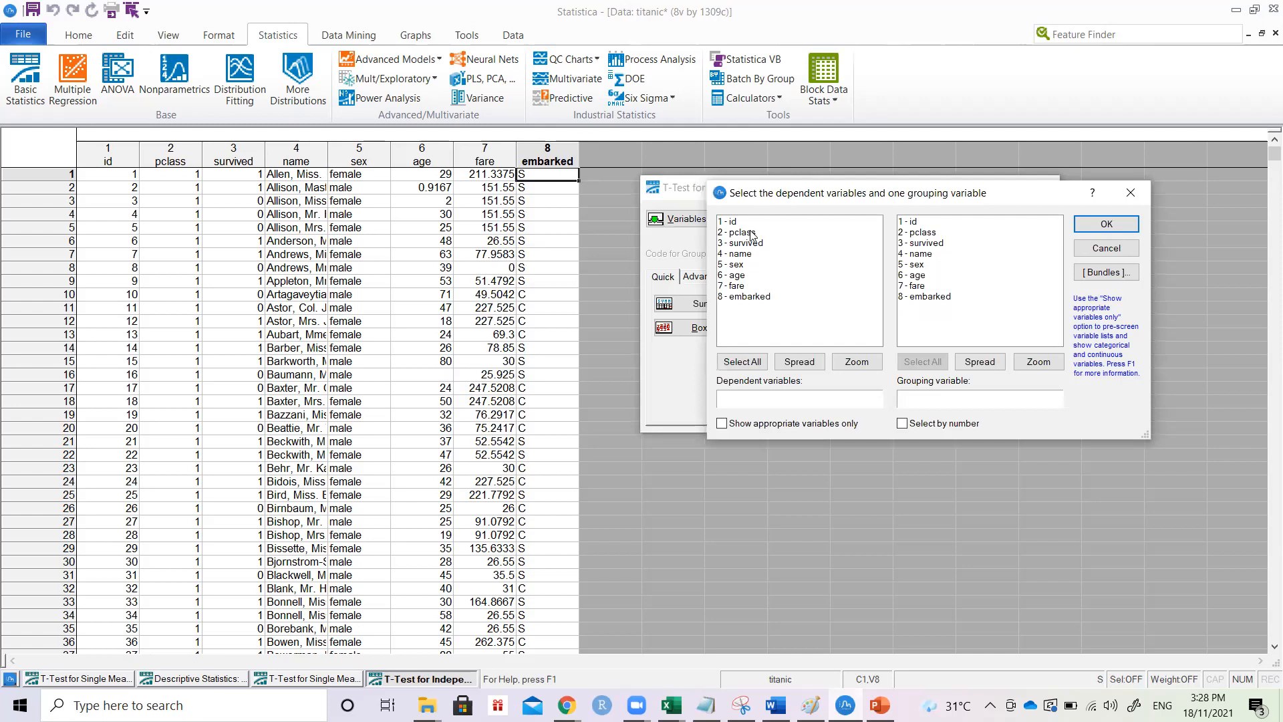
left_click(750, 276)
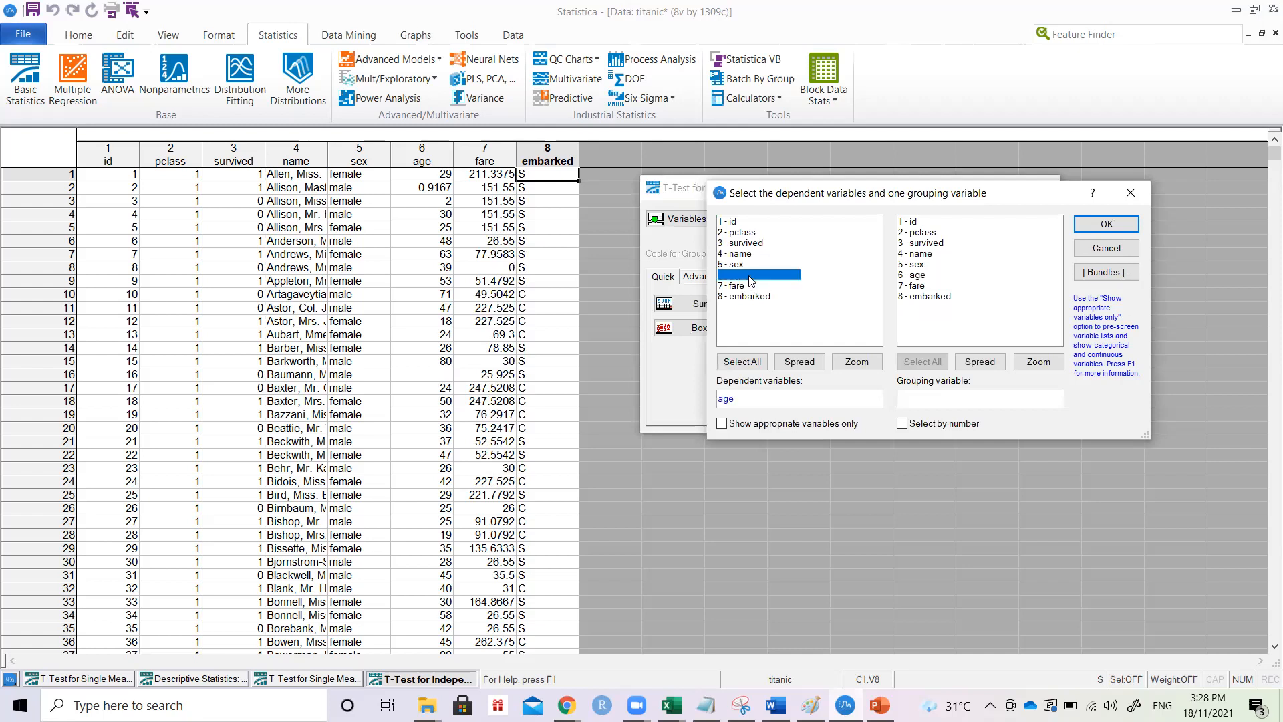
left_click(938, 248)
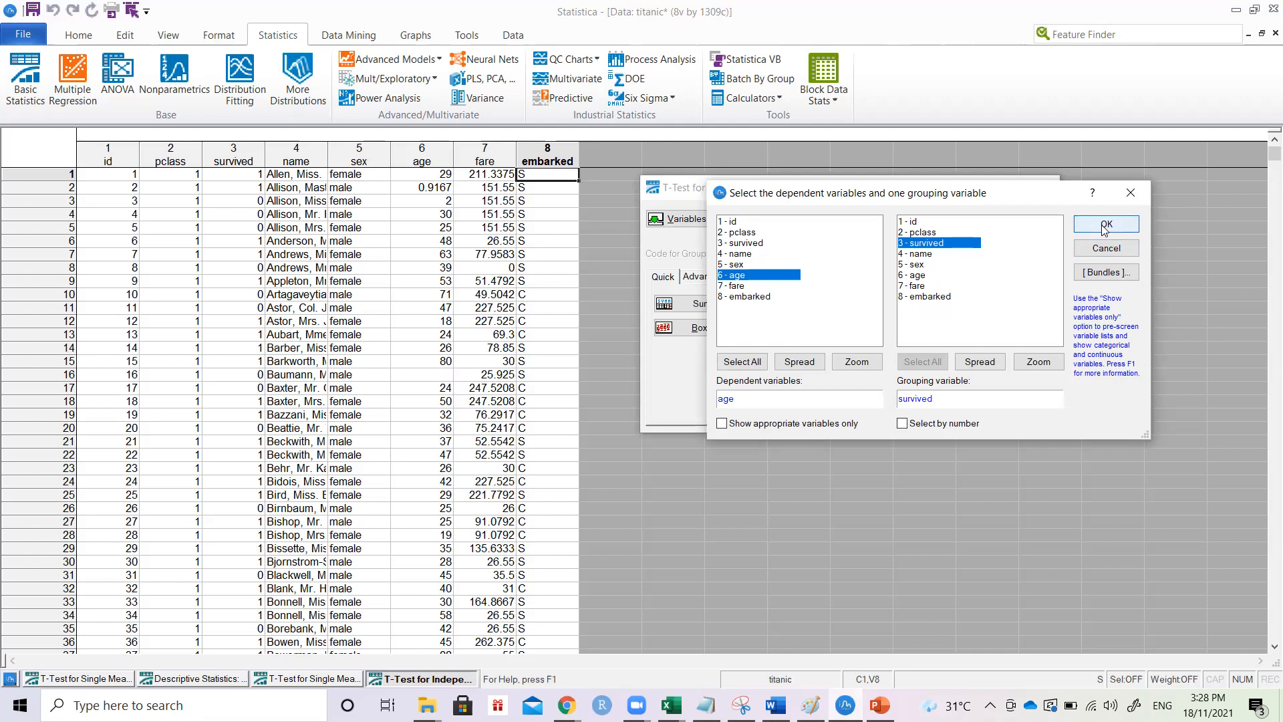
left_click(1103, 226)
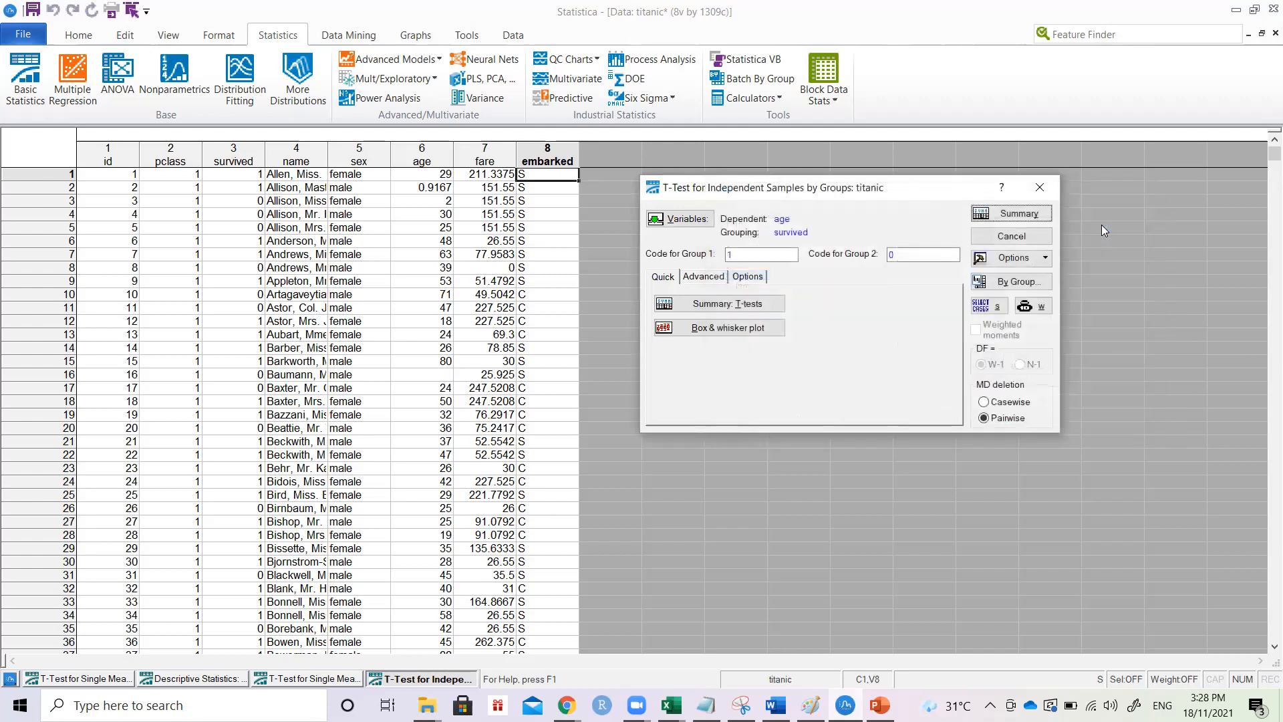
left_click(775, 258)
left_click(917, 256)
left_click(743, 305)
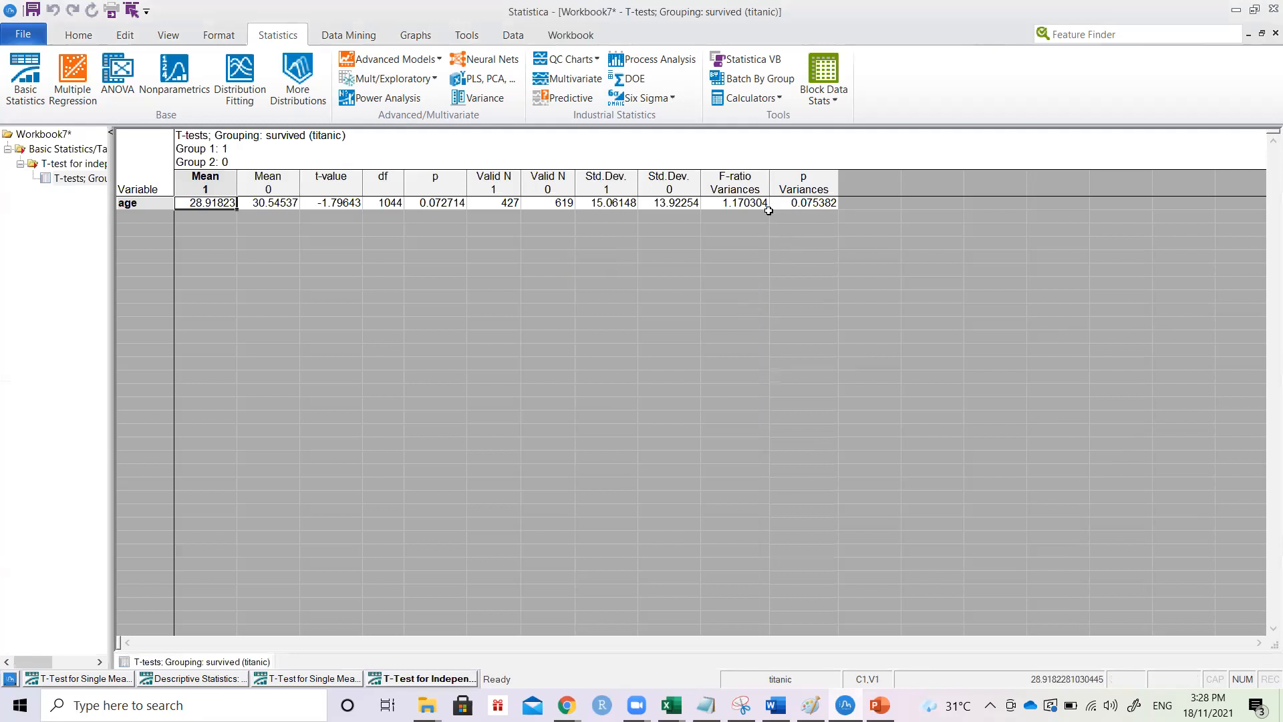
Step: Examine the F-ratio, group means, t-value and p-value in the age t-test results
left_click(745, 202)
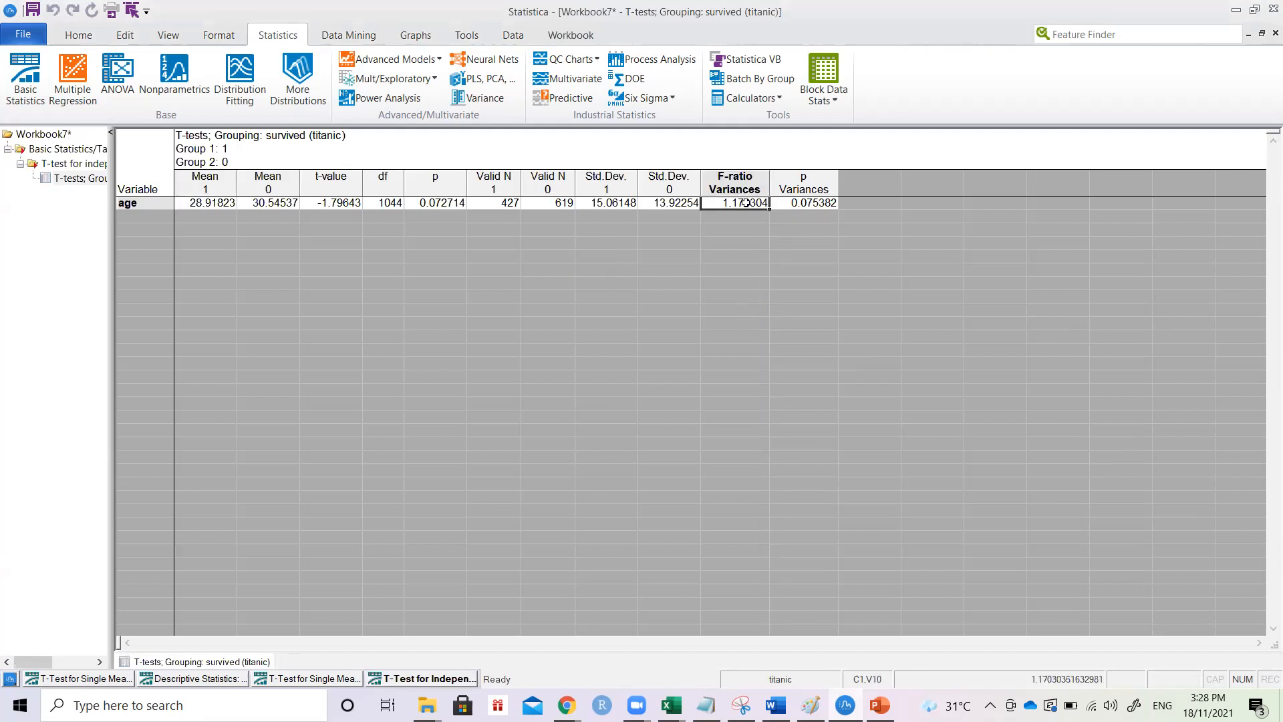
key("Left")
key("Left")
key("Left")
key("Left")
key("Left")
key("Left")
key("Left")
key("Left")
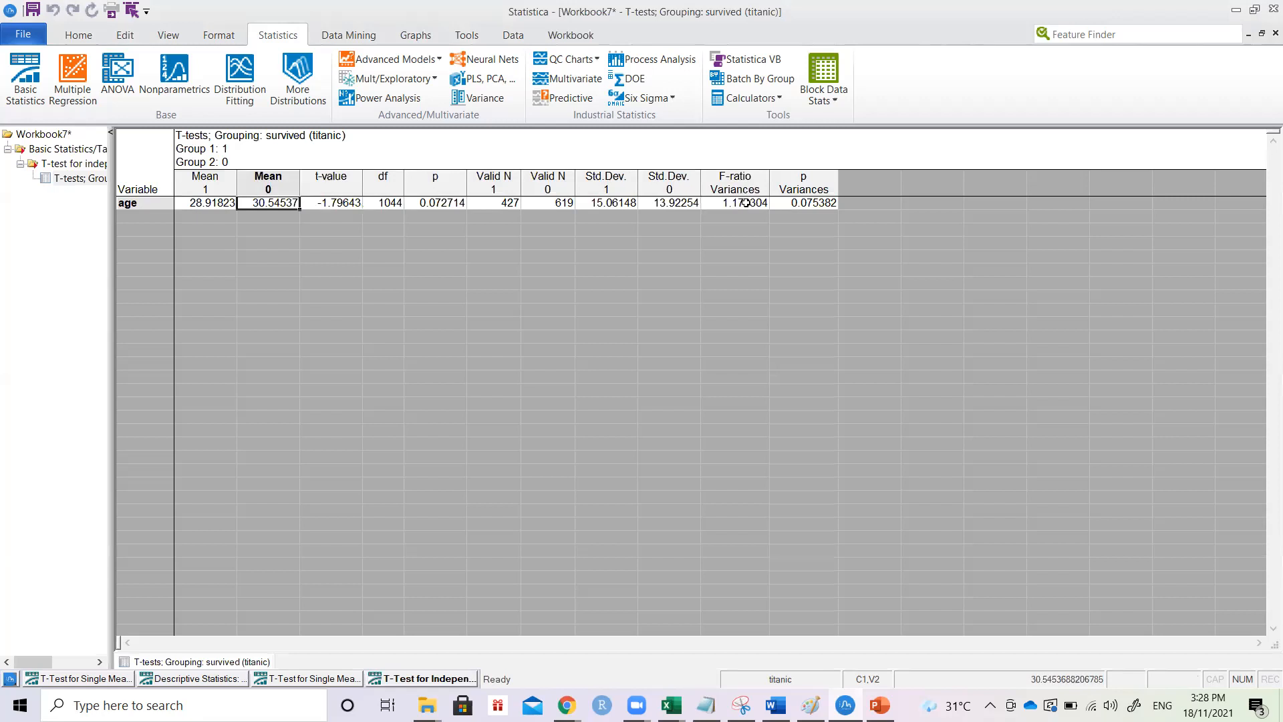
key("Right")
key("Right")
key("Right")
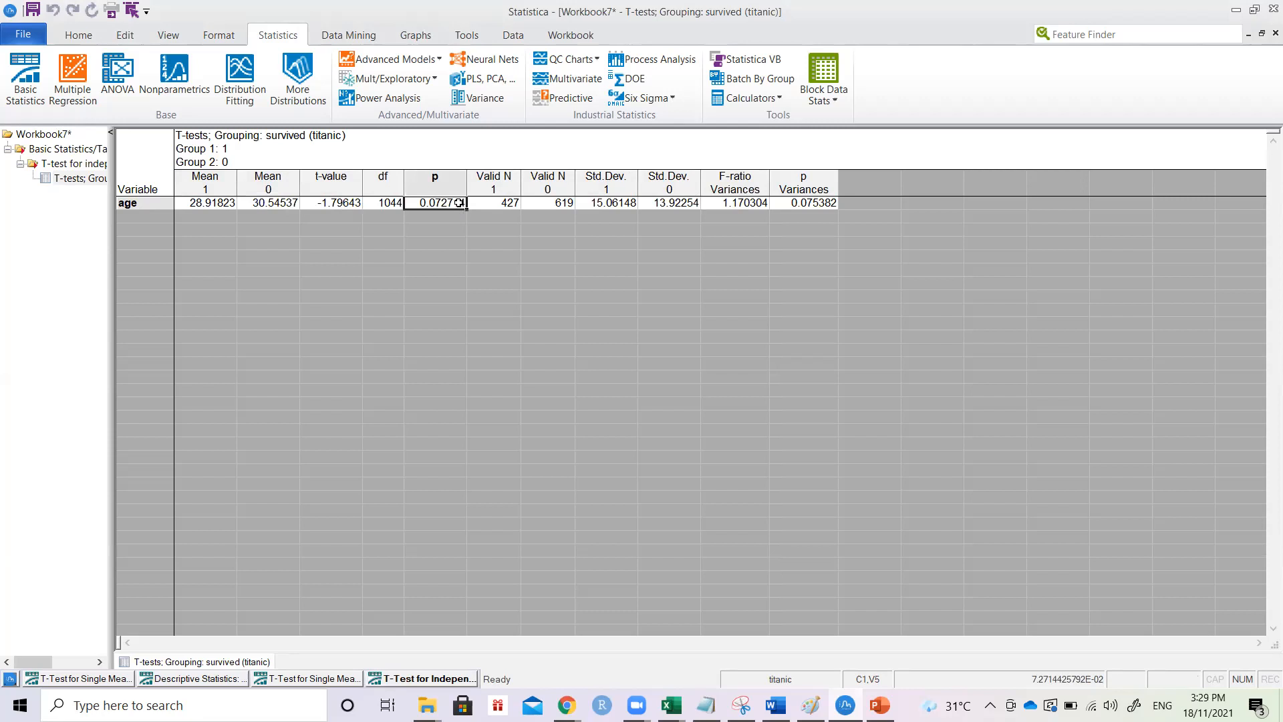
Step: Check the two-tail p-value in B12 of the Excel t-test against the Statistica p-value, and return to Statistica
key("alt+Tab")
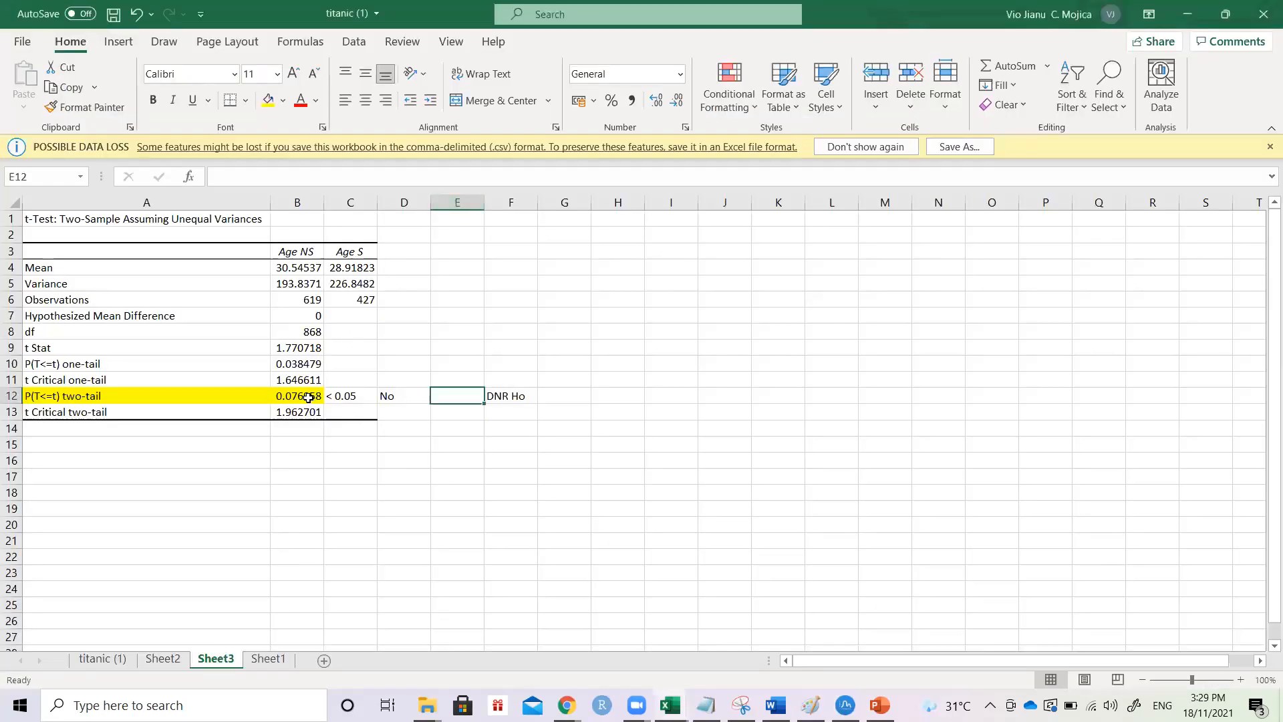
left_click(308, 397)
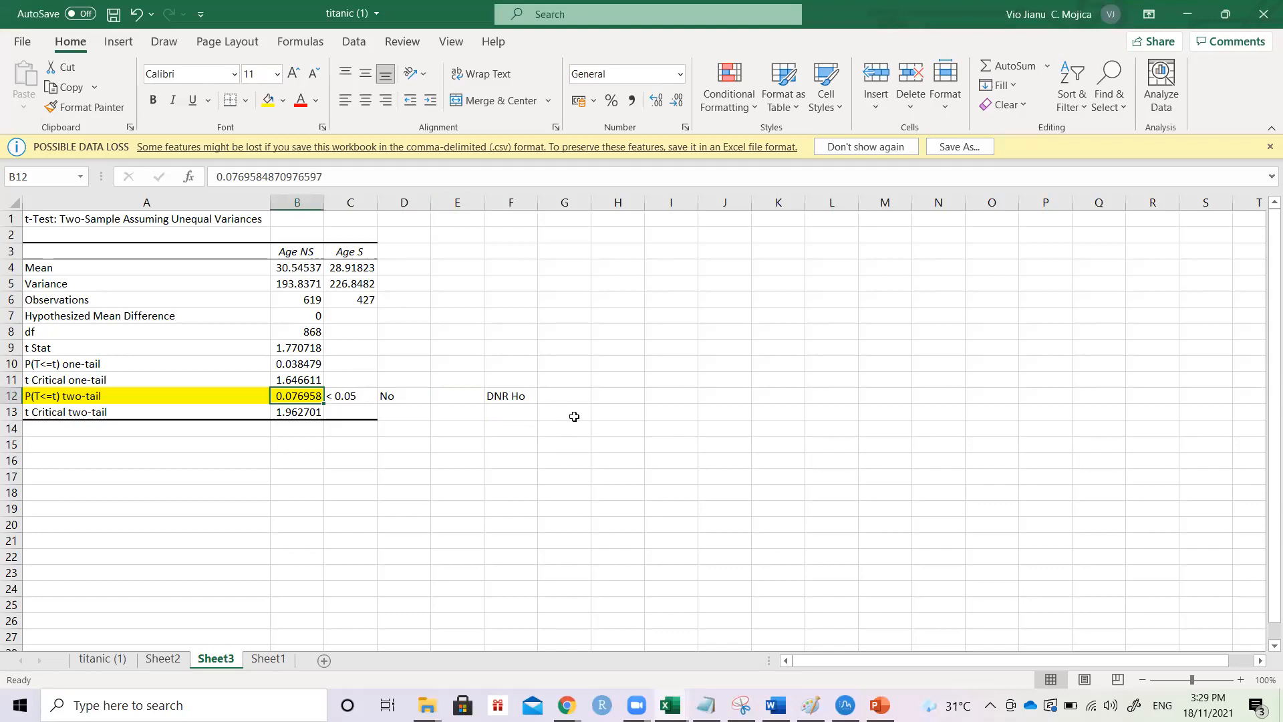
key("alt+Tab")
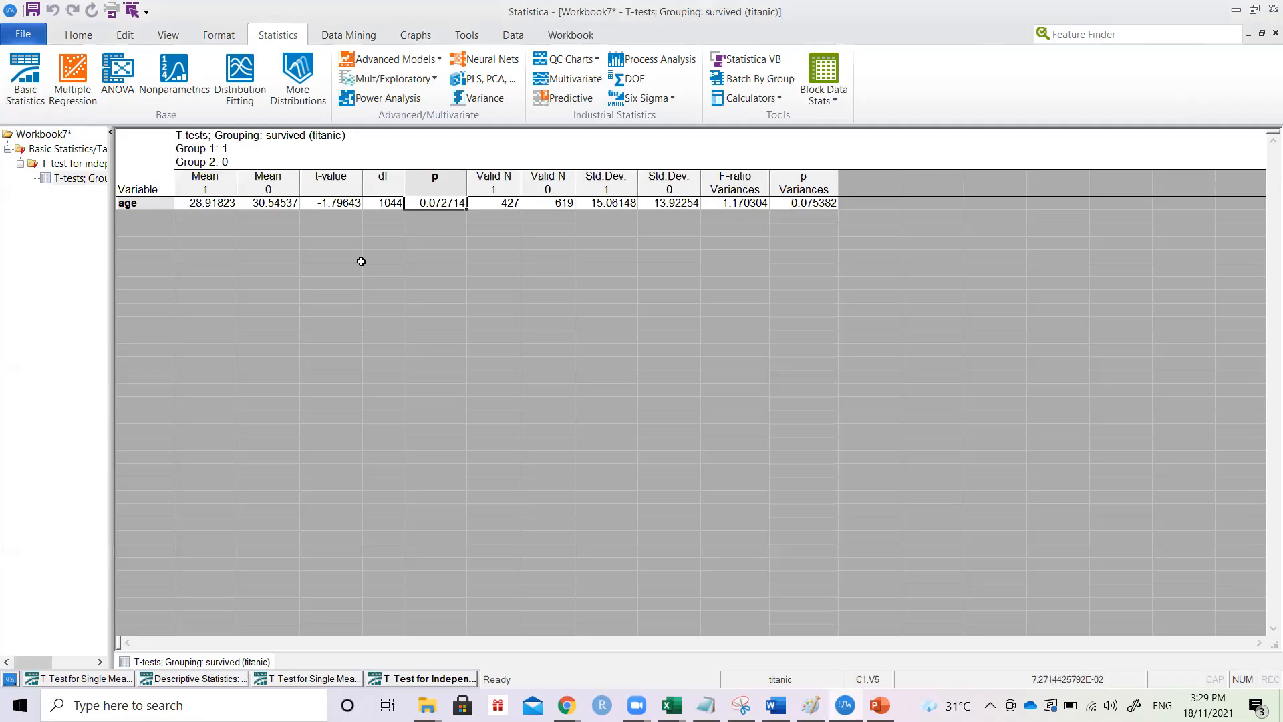
Step: Set up another new independent t-test by groups with age as the dependent variable and survived as the grouping variable
left_click(25, 77)
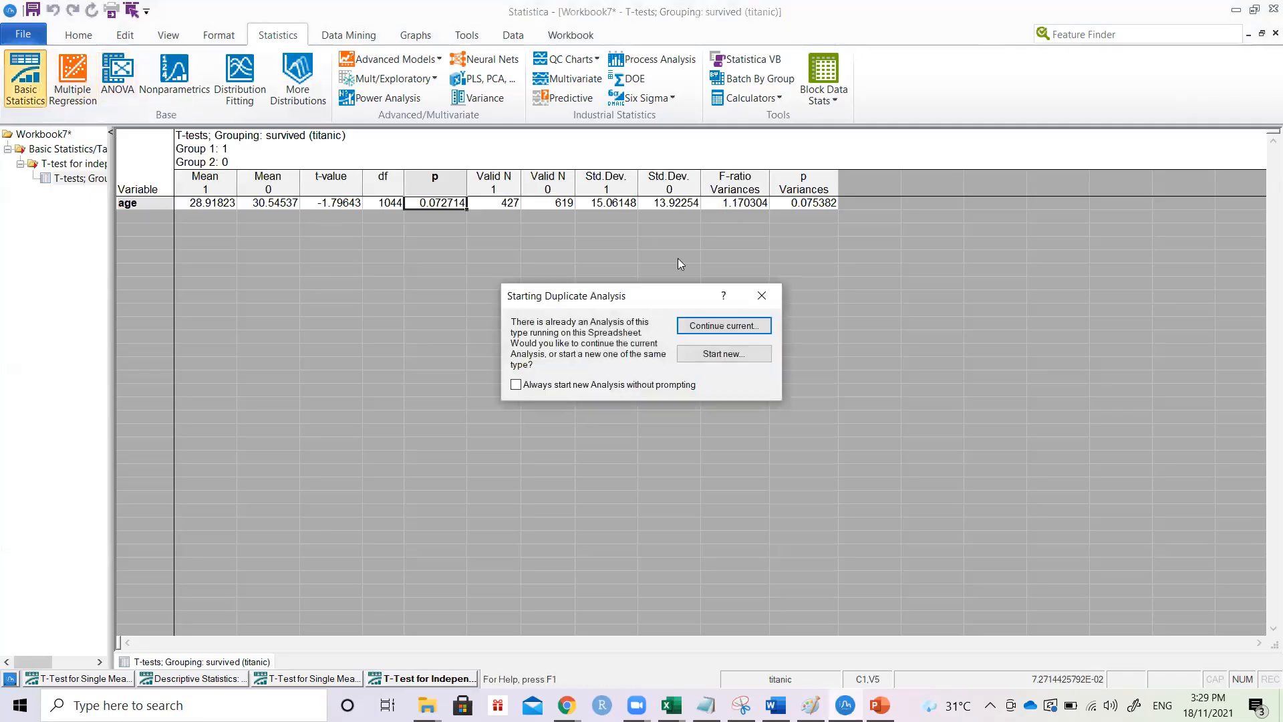
left_click(713, 347)
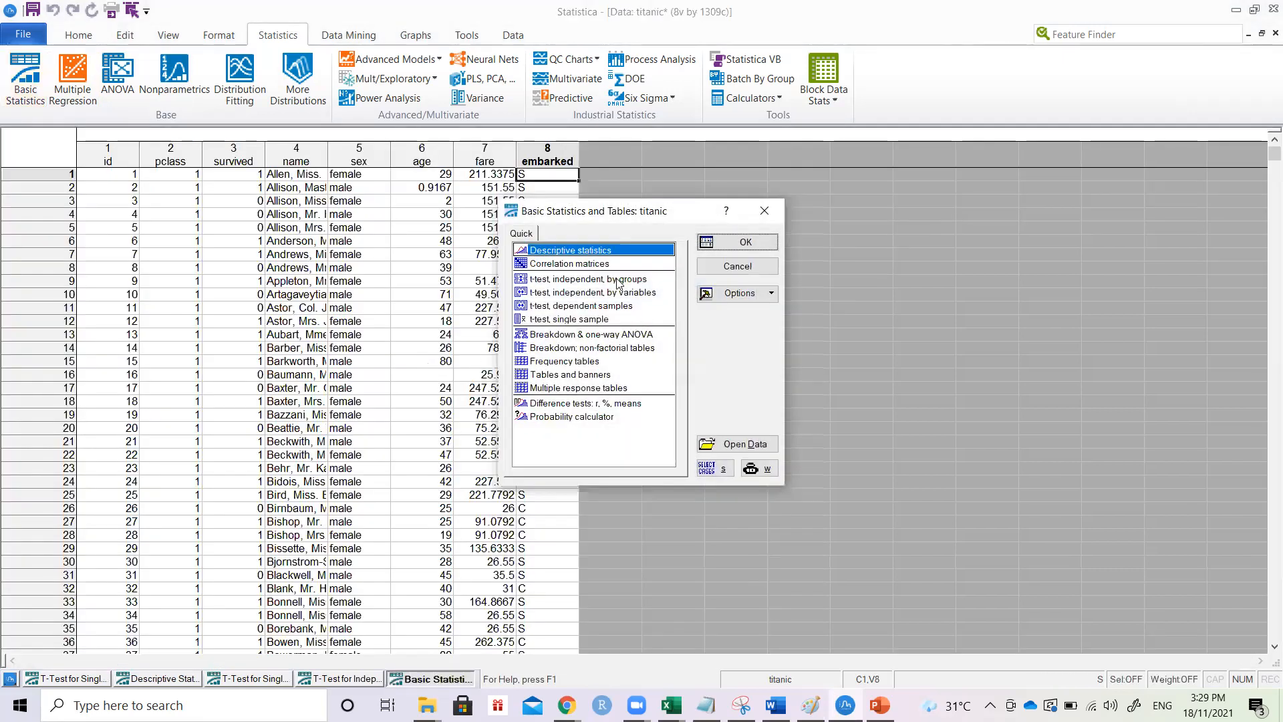
double_click(616, 279)
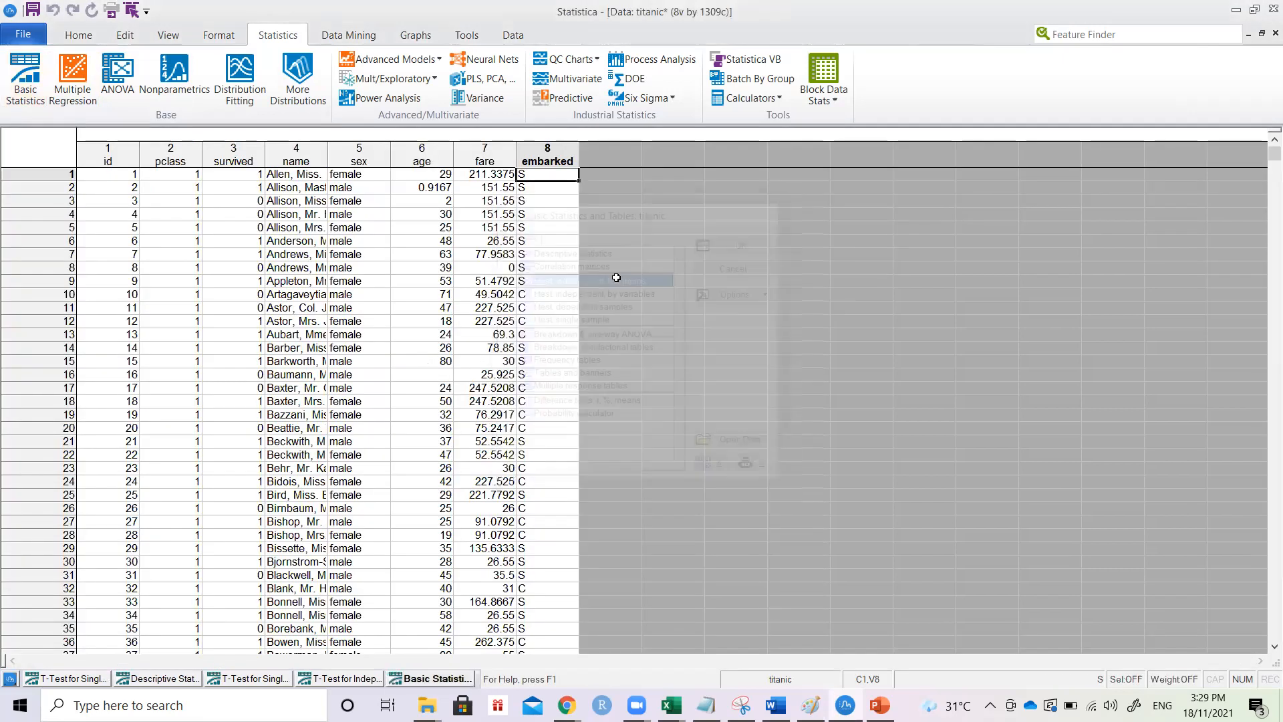
left_click(489, 260)
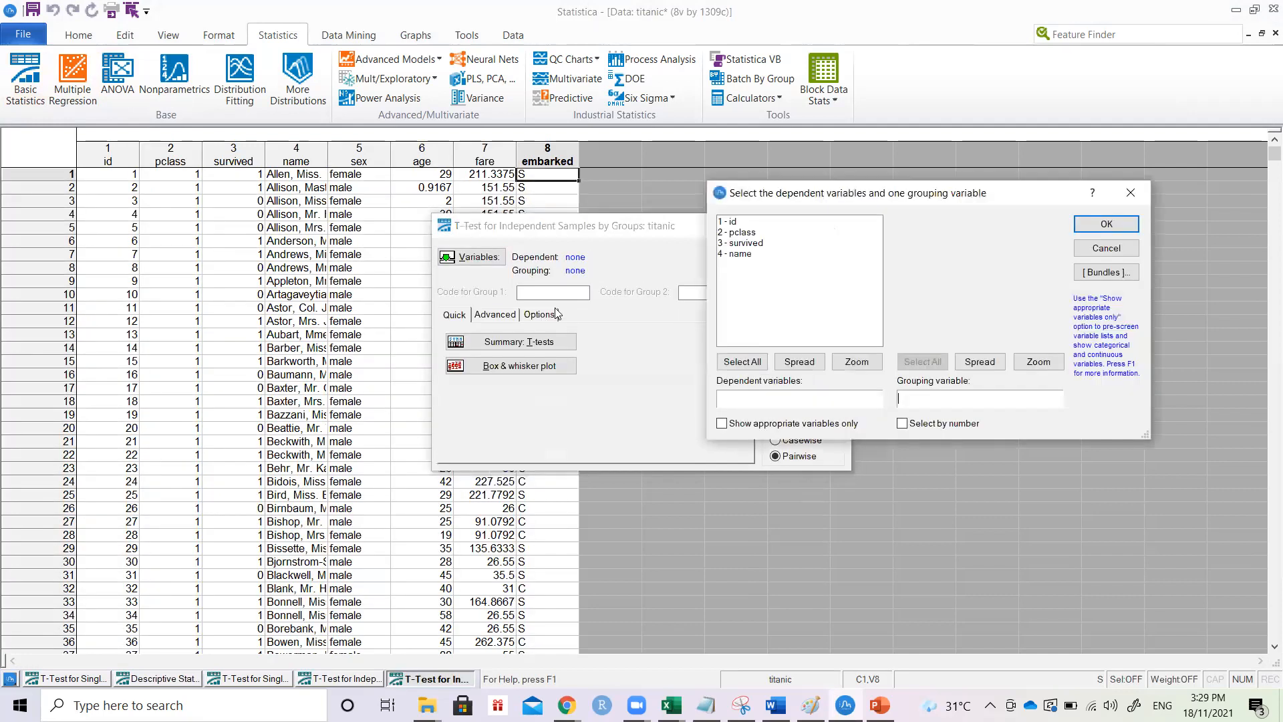
left_click(741, 274)
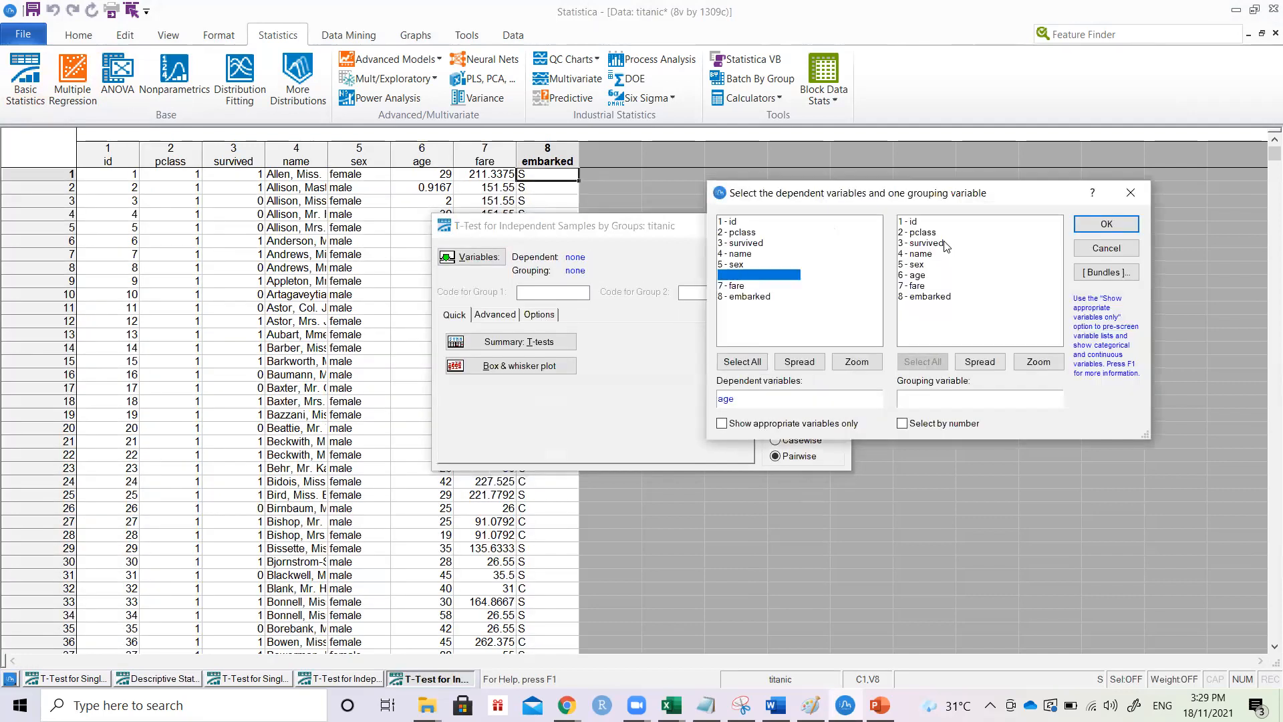
left_click(929, 243)
left_click(1085, 227)
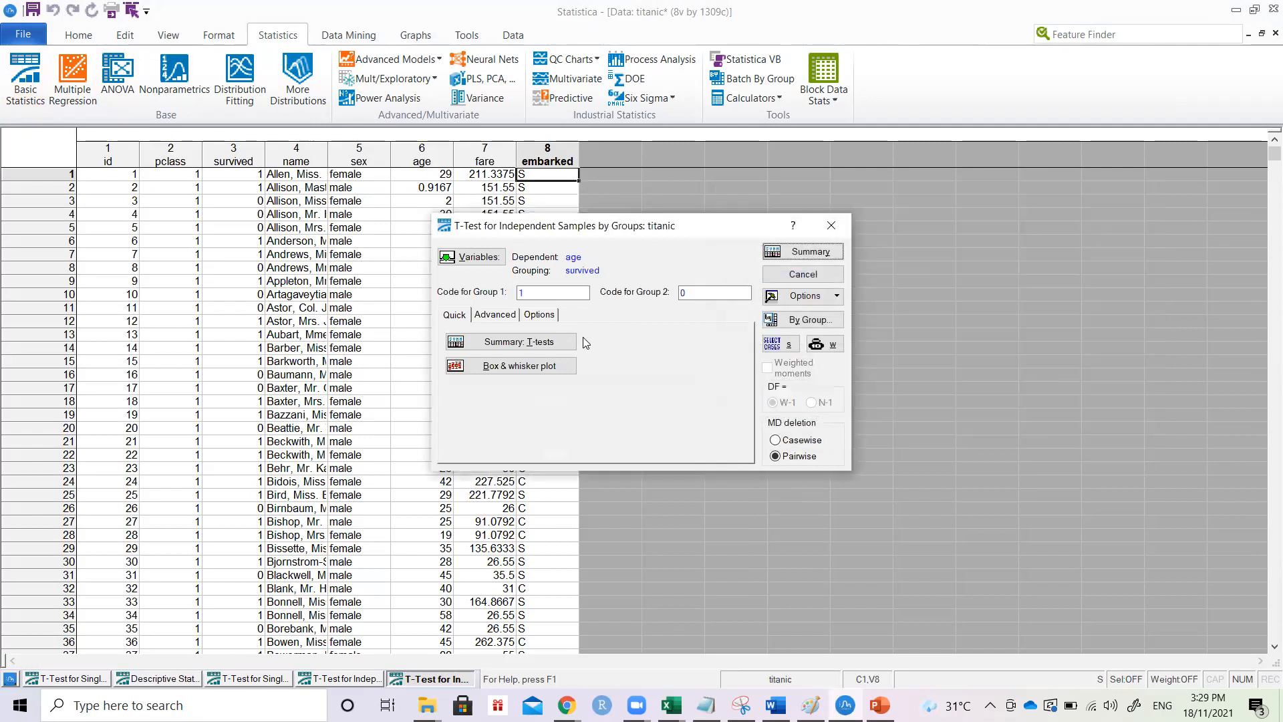
Step: Enable the test with separate variance estimates and run the t-test summary
left_click(501, 319)
left_click(546, 318)
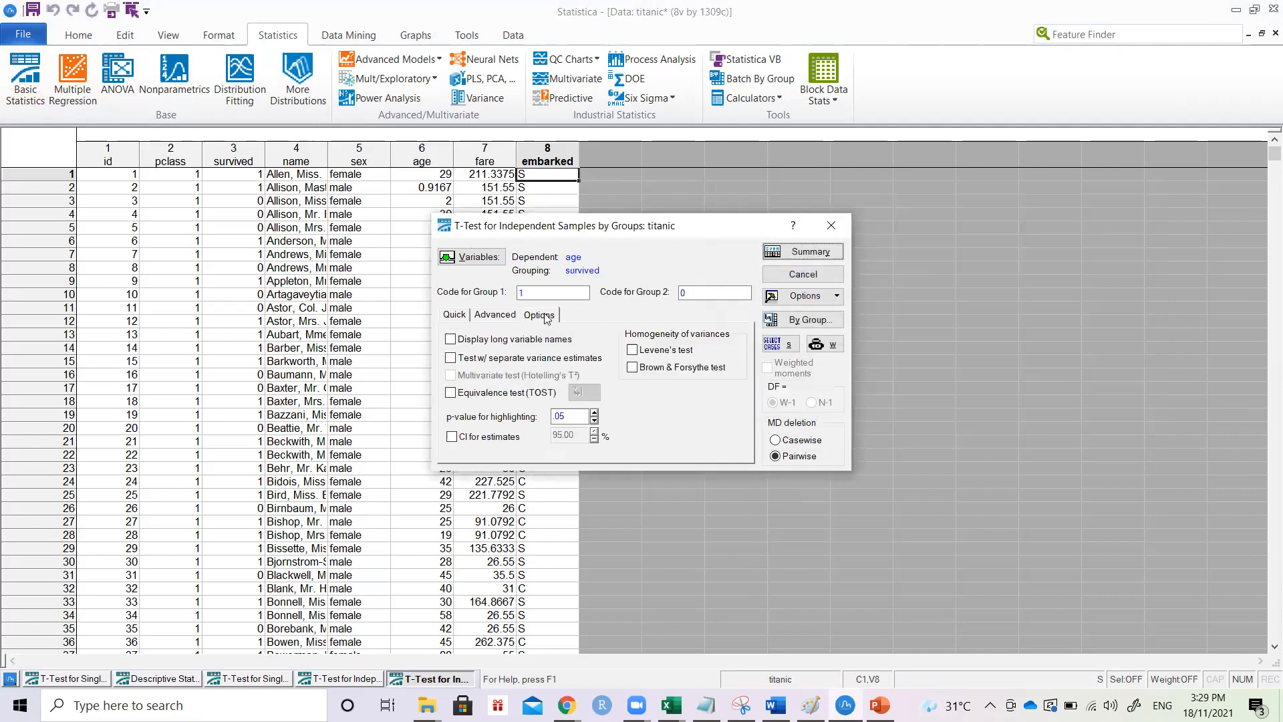
left_click(523, 363)
left_click(666, 353)
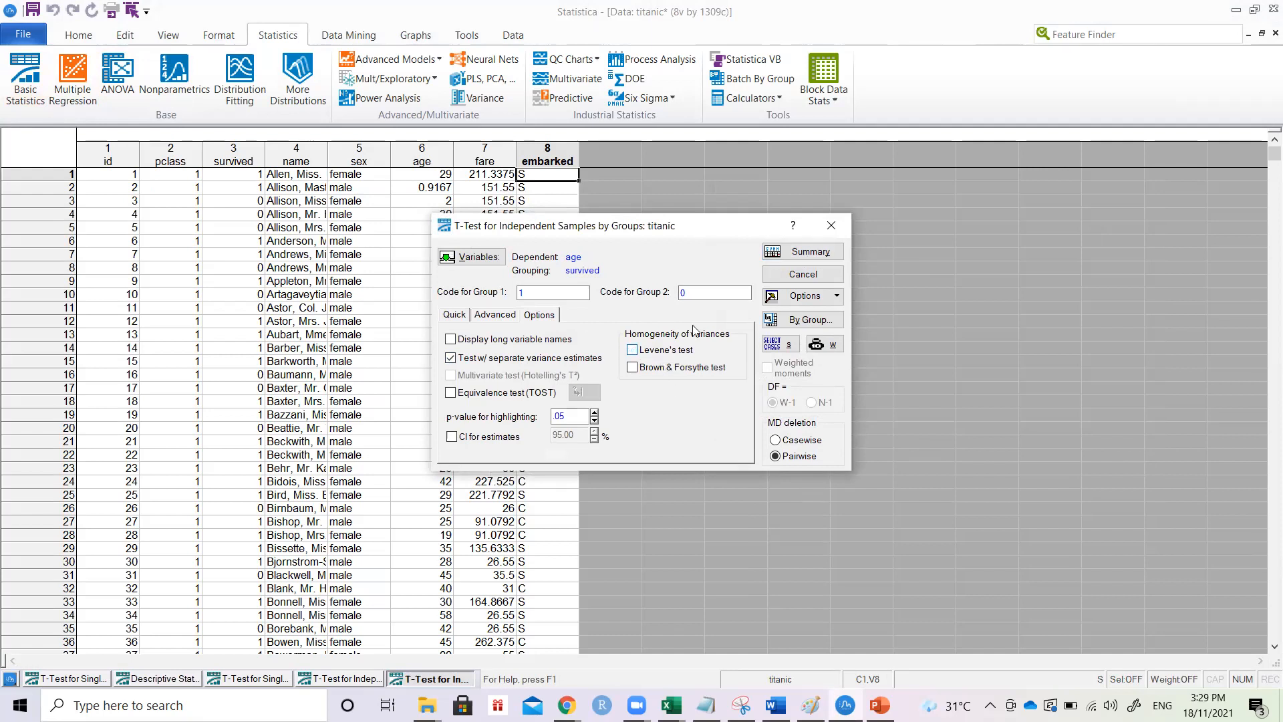
left_click(800, 253)
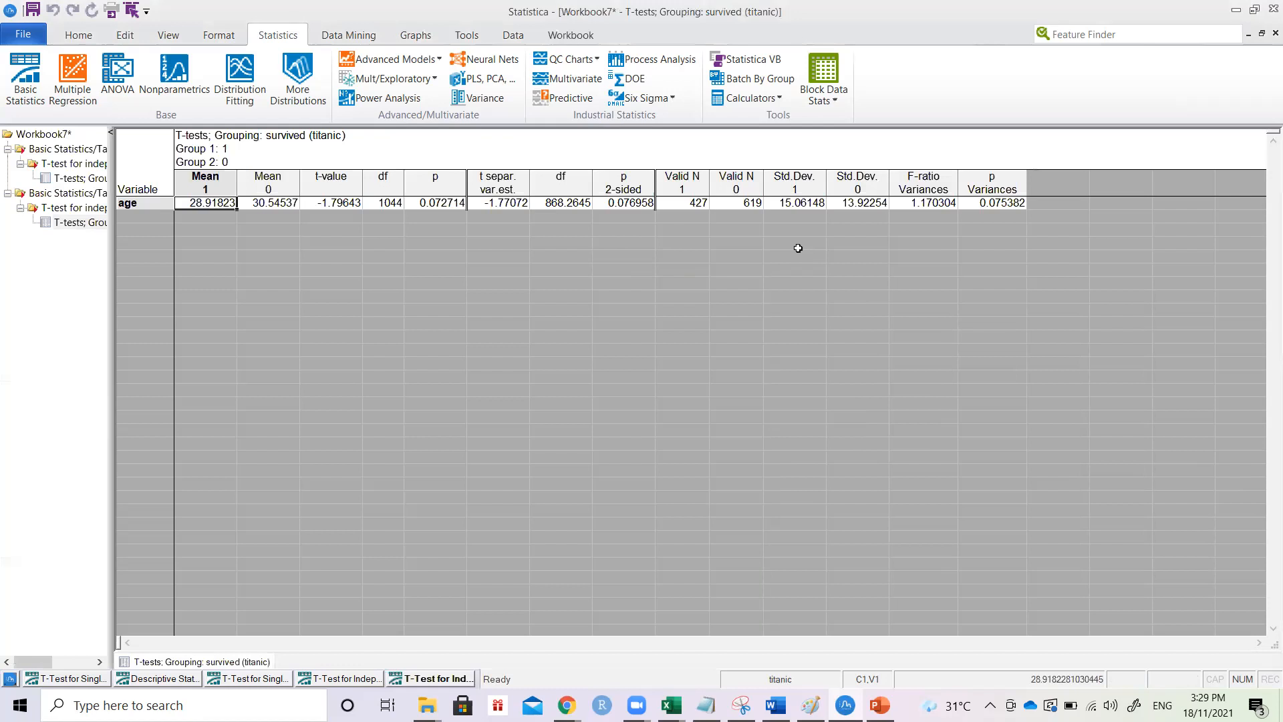
Step: Examine the separate-variance t-value, degrees of freedom and two-sided p-value for age in the new results
left_click(442, 204)
left_click(506, 205)
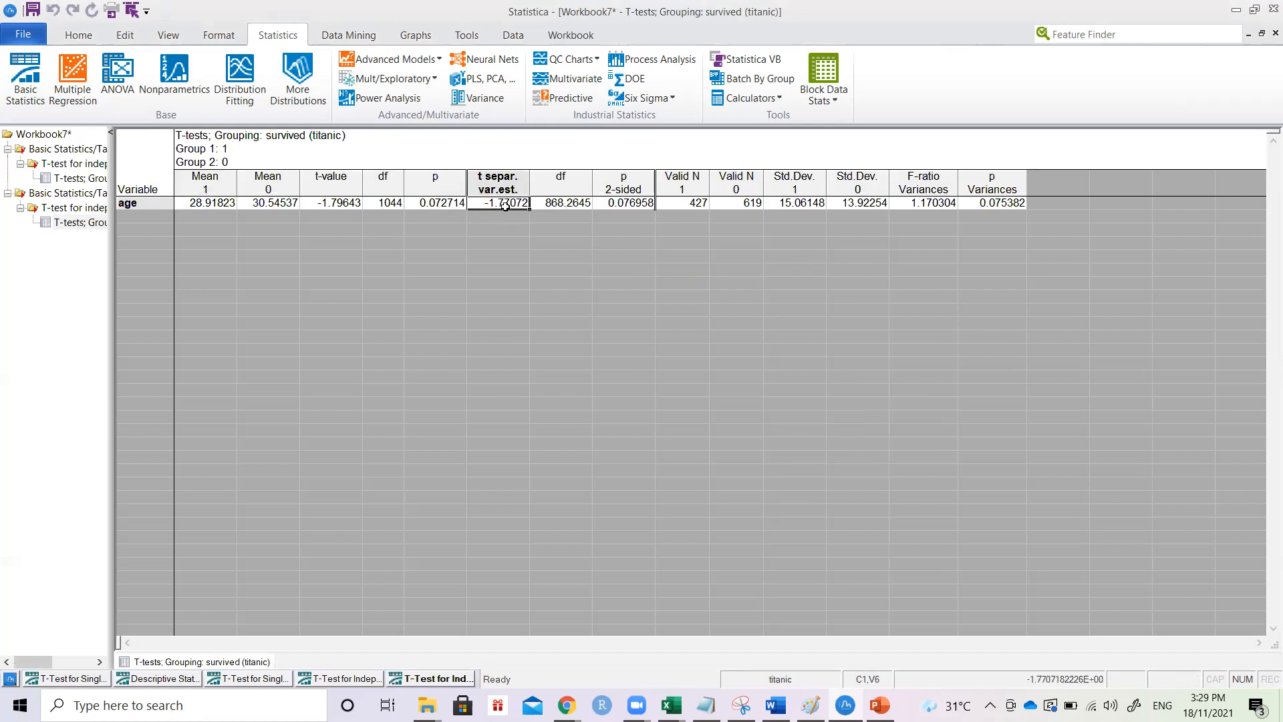
left_click(613, 203)
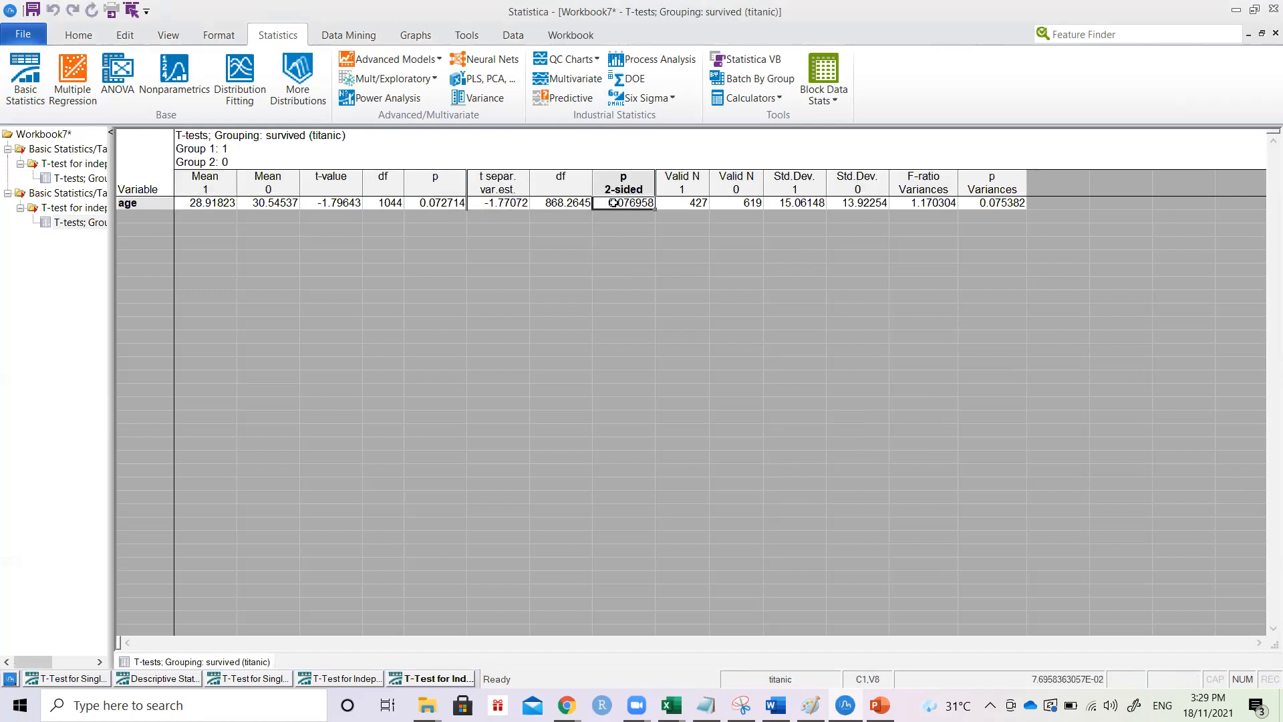
left_click(500, 183)
key("shift+Right")
key("shift+Right")
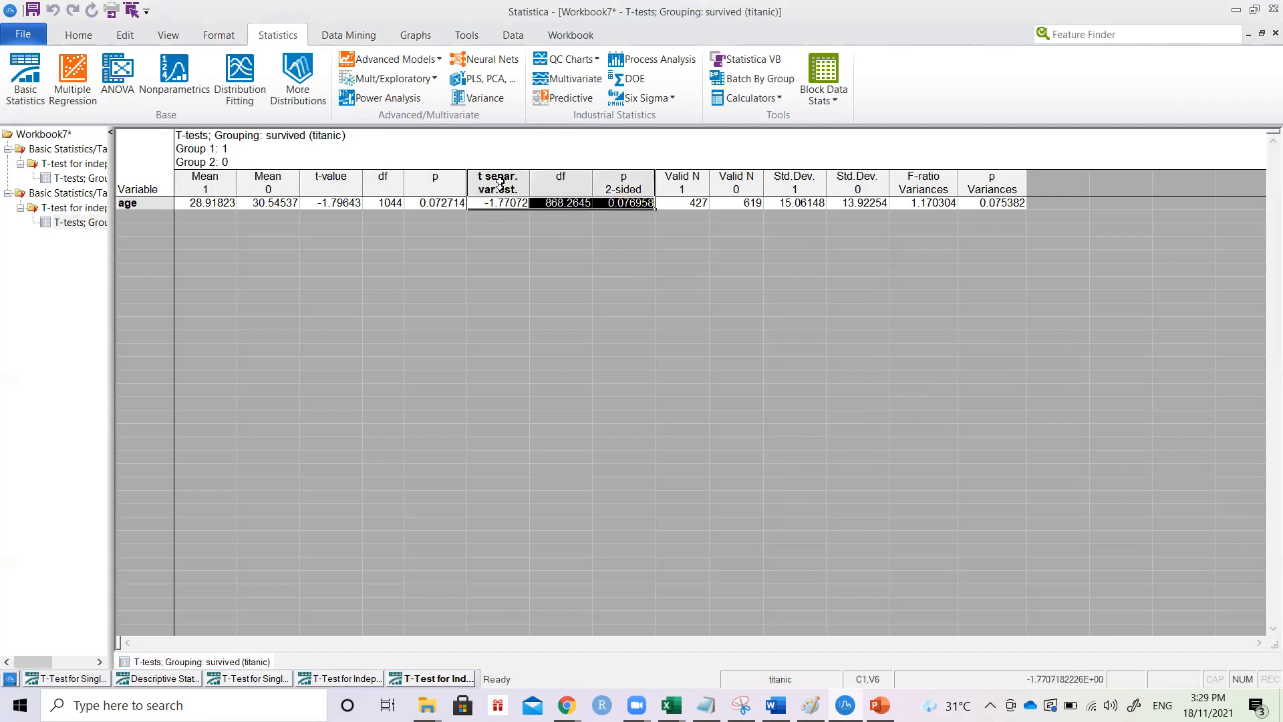
left_click(613, 203)
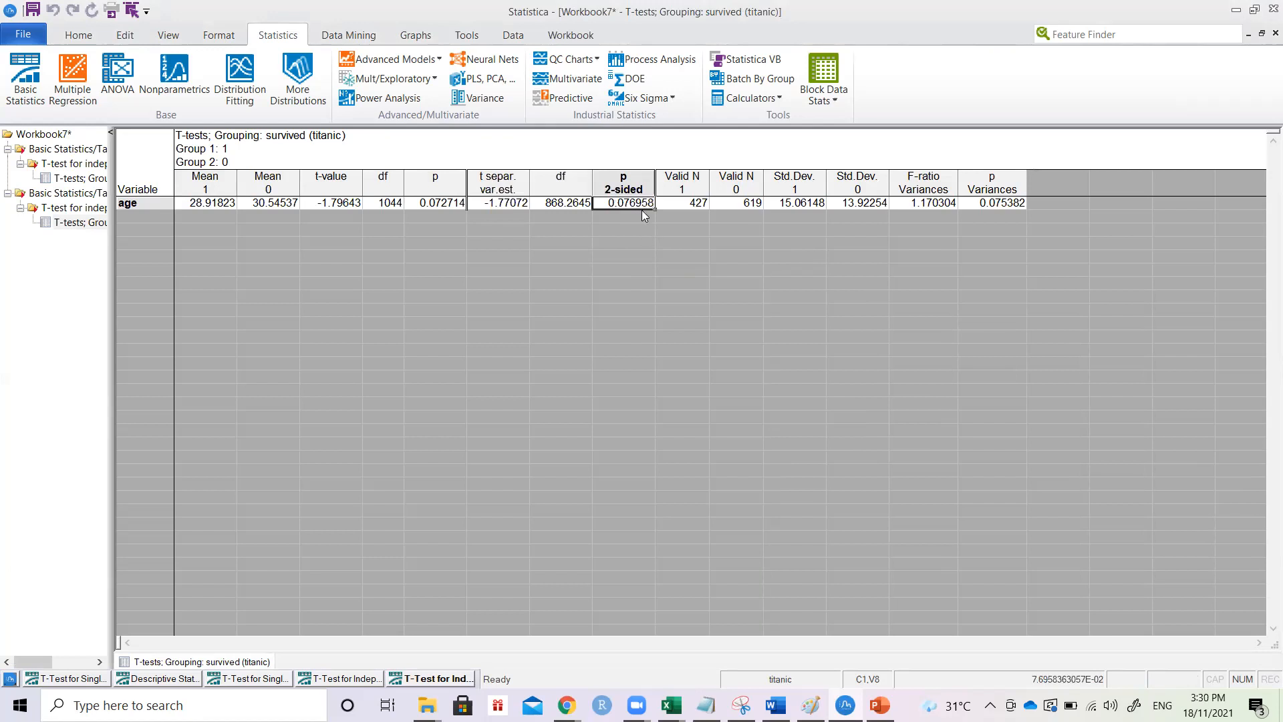
Step: Compare the Statistica results with the Excel t-test, check the variances p-value in Statistica, and return to Excel
key("alt+Tab")
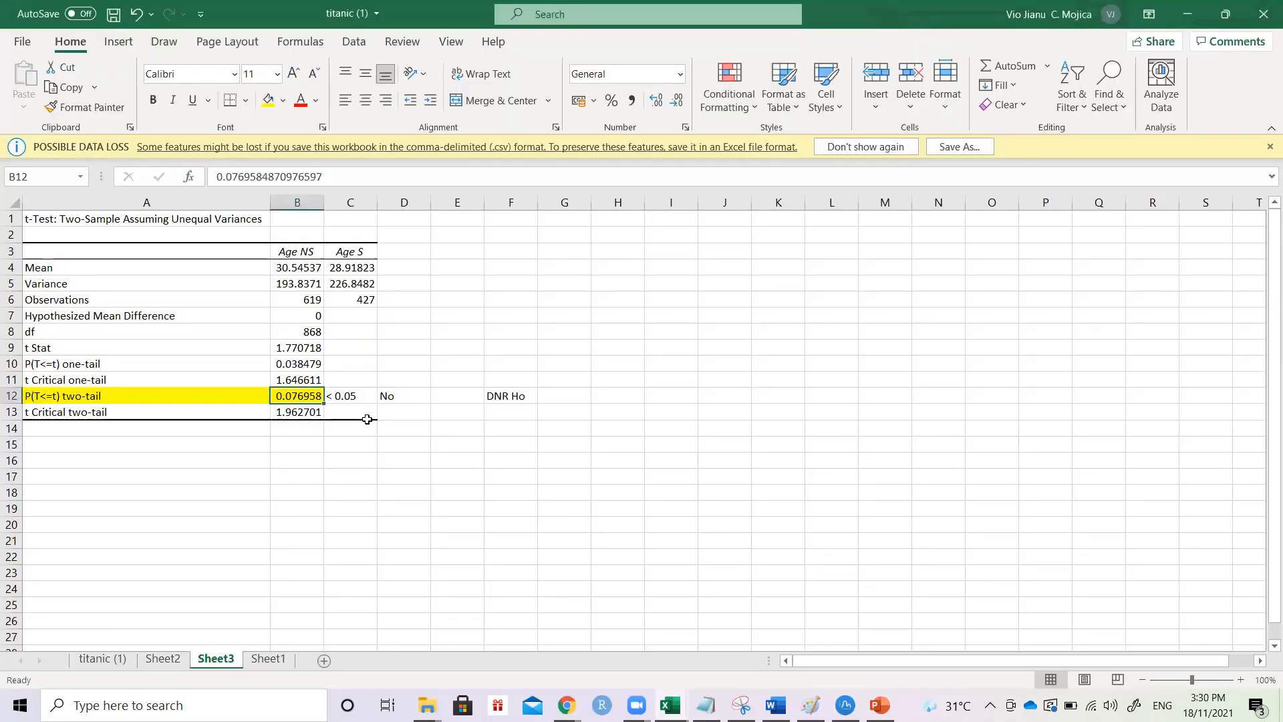
key("alt+Tab")
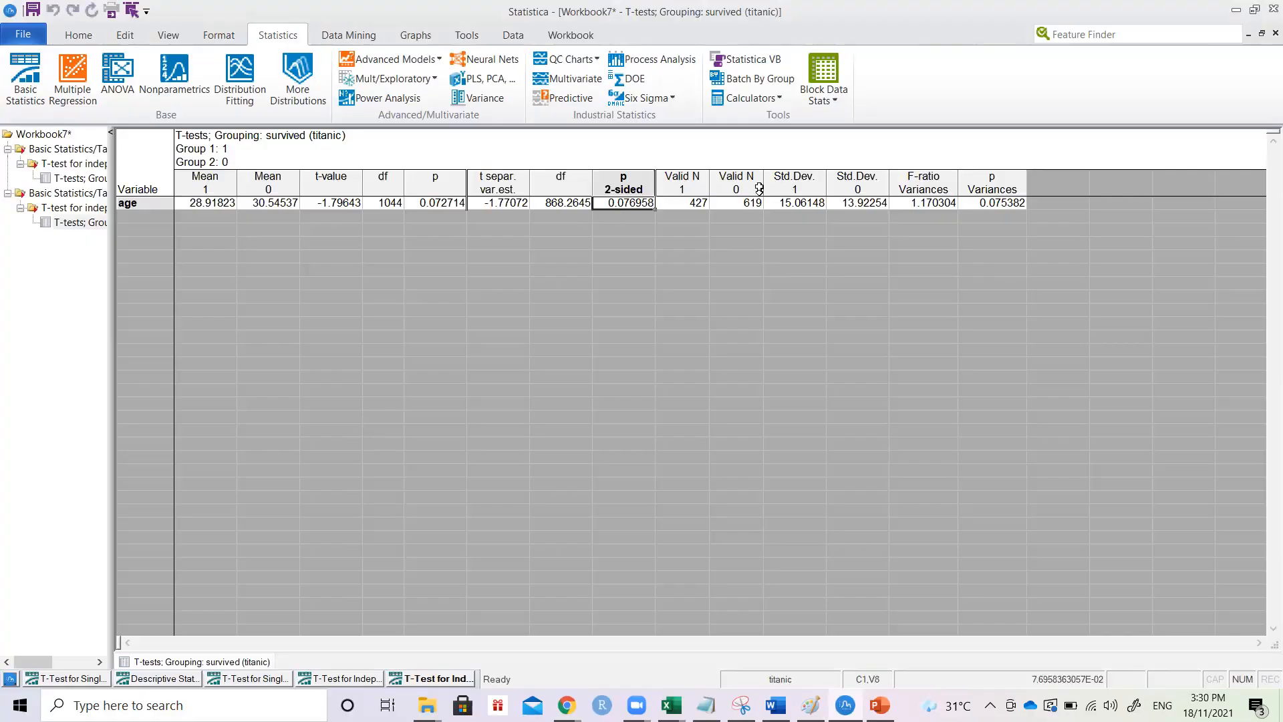
left_click(982, 201)
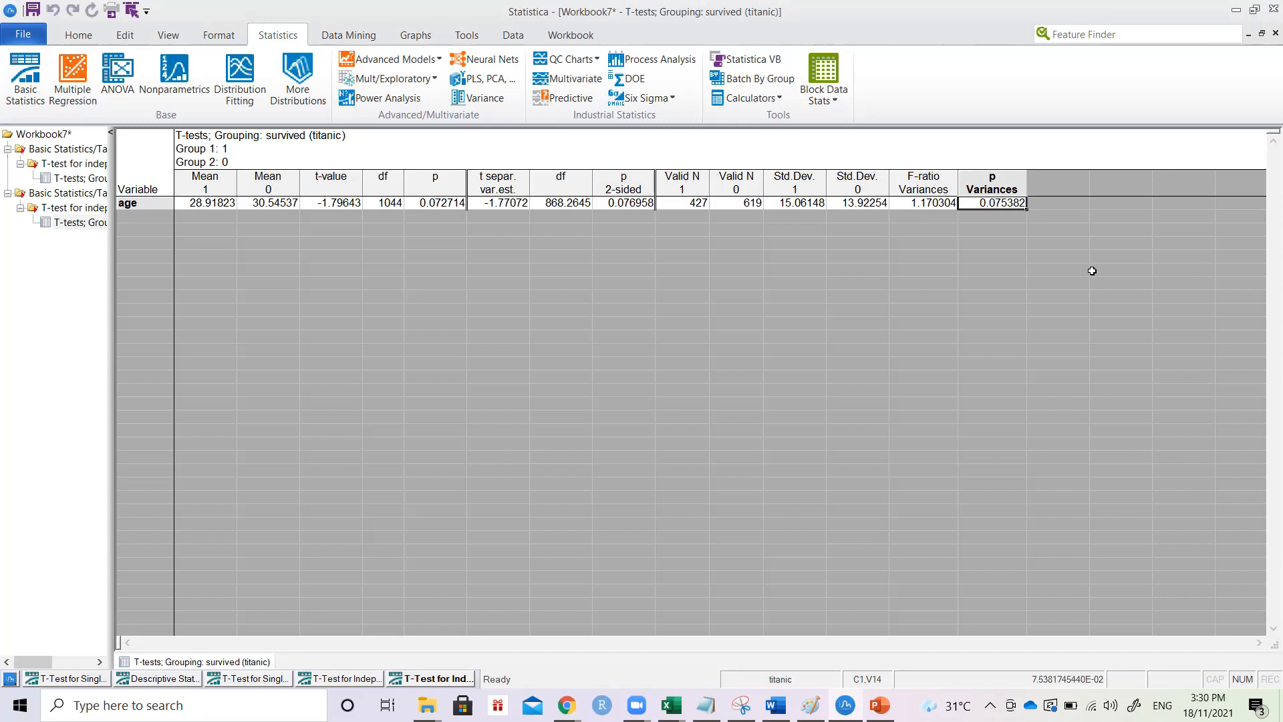
key("alt+Tab")
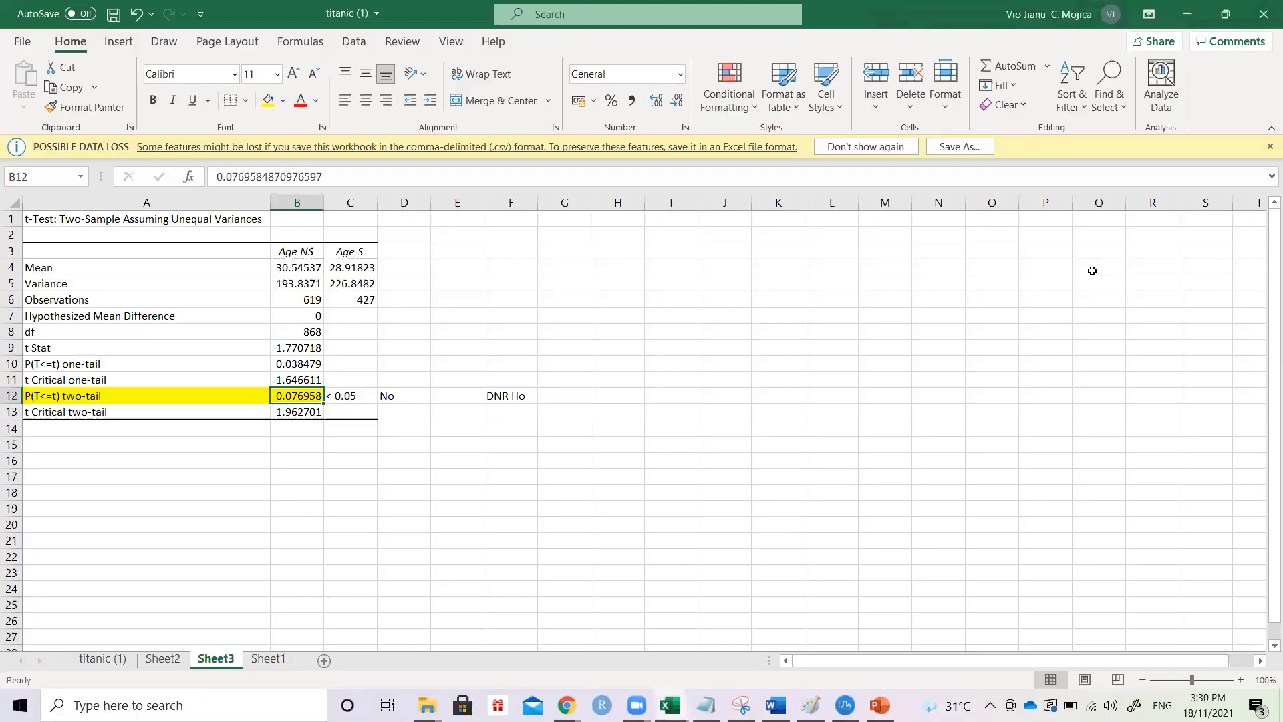
Step: Switch to Statistica and check the separate-variance two-sided p-value for age against the Excel t-test
key("alt+Tab")
left_click(610, 204)
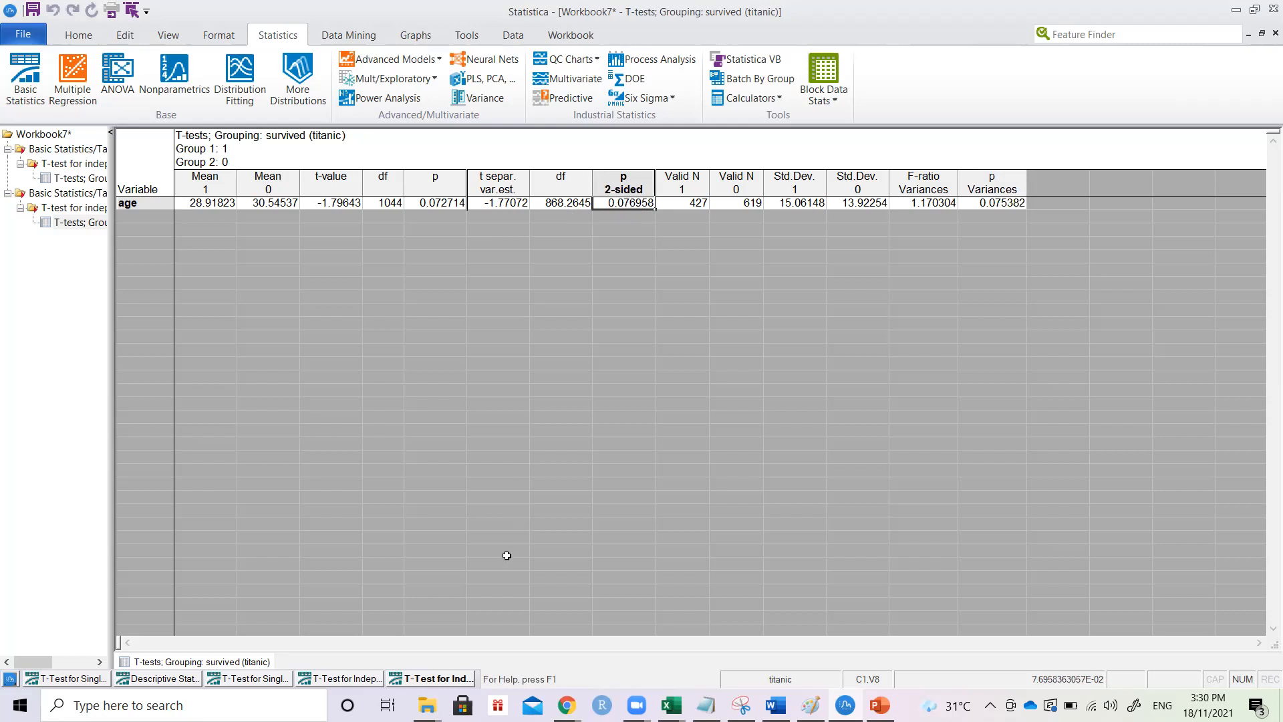
Step: Switch to the titanic questions slide in PowerPoint, dismissing the design suggestions, and place the cursor after the male and female survival rate question
mouse_move(566, 705)
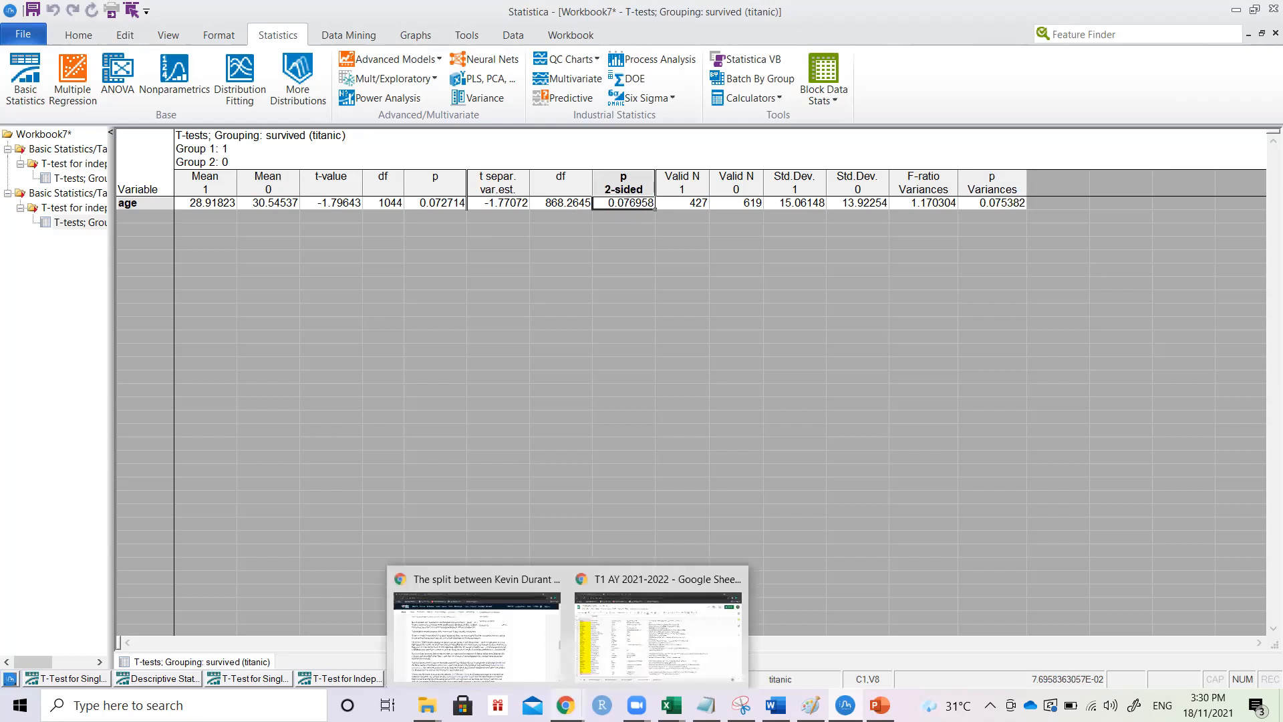
mouse_move(426, 705)
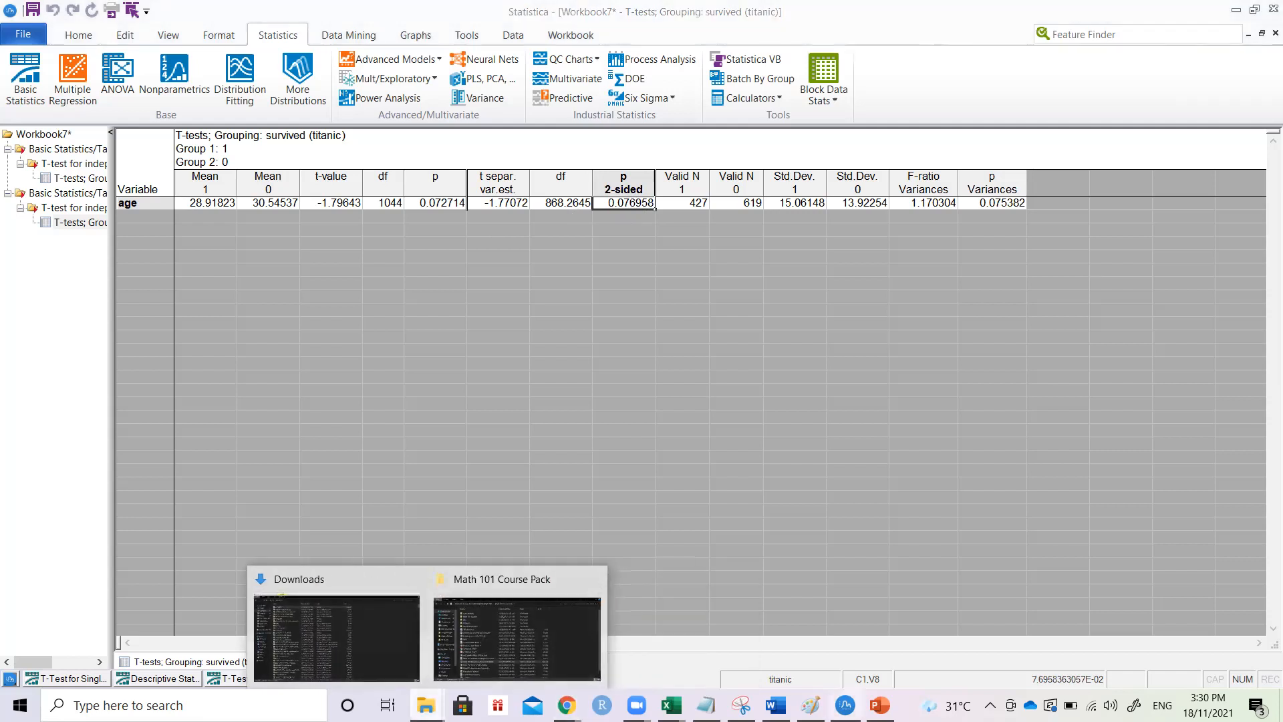
left_click(889, 699)
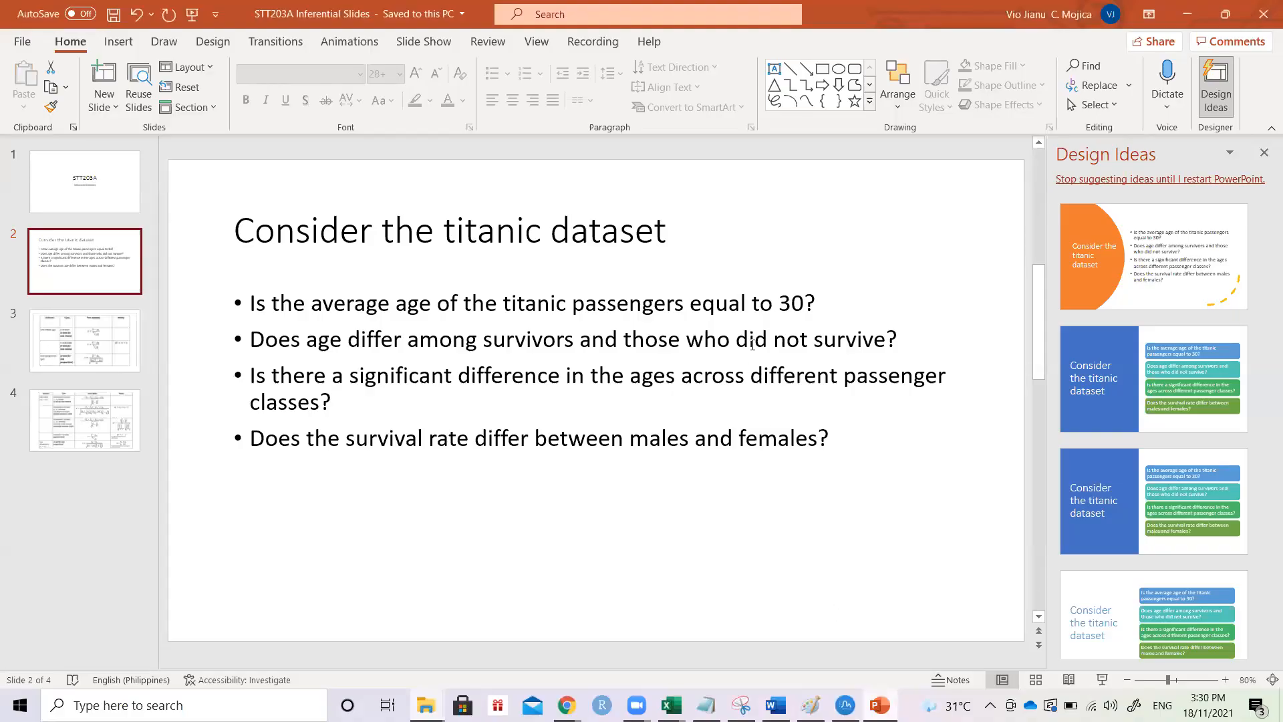
left_click(1263, 152)
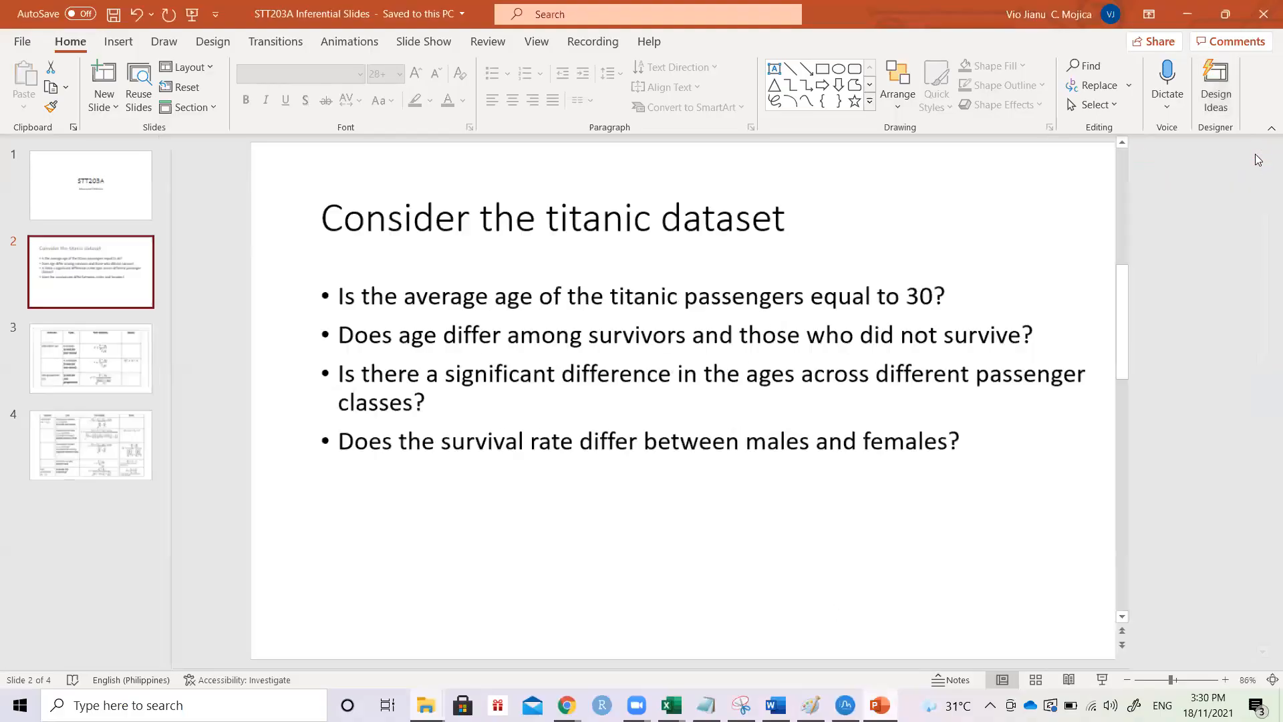
left_click(944, 394)
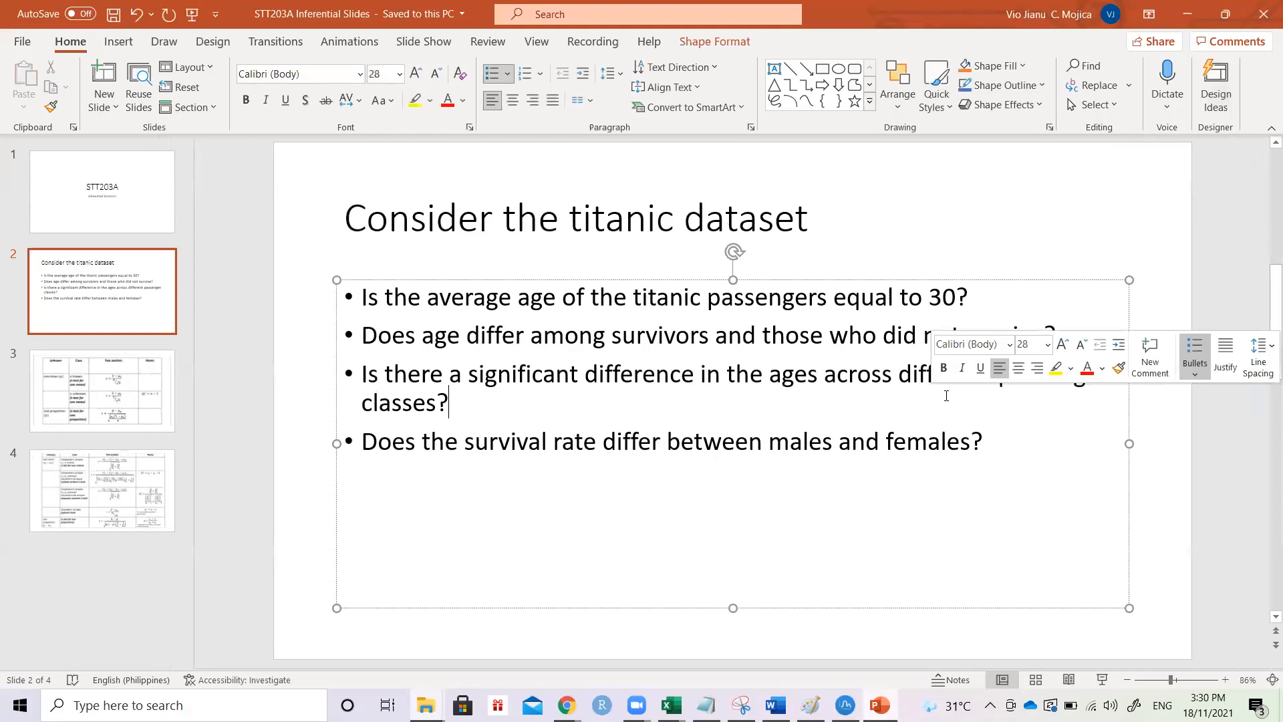
left_click(1027, 441)
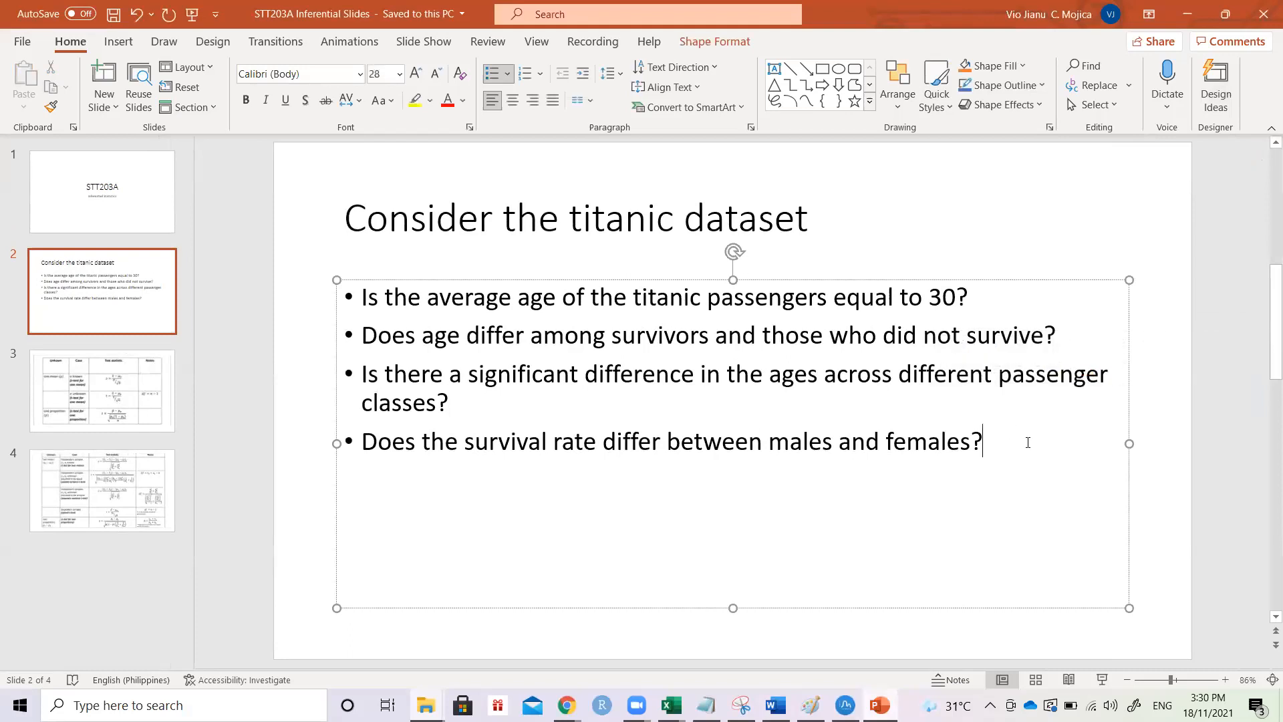